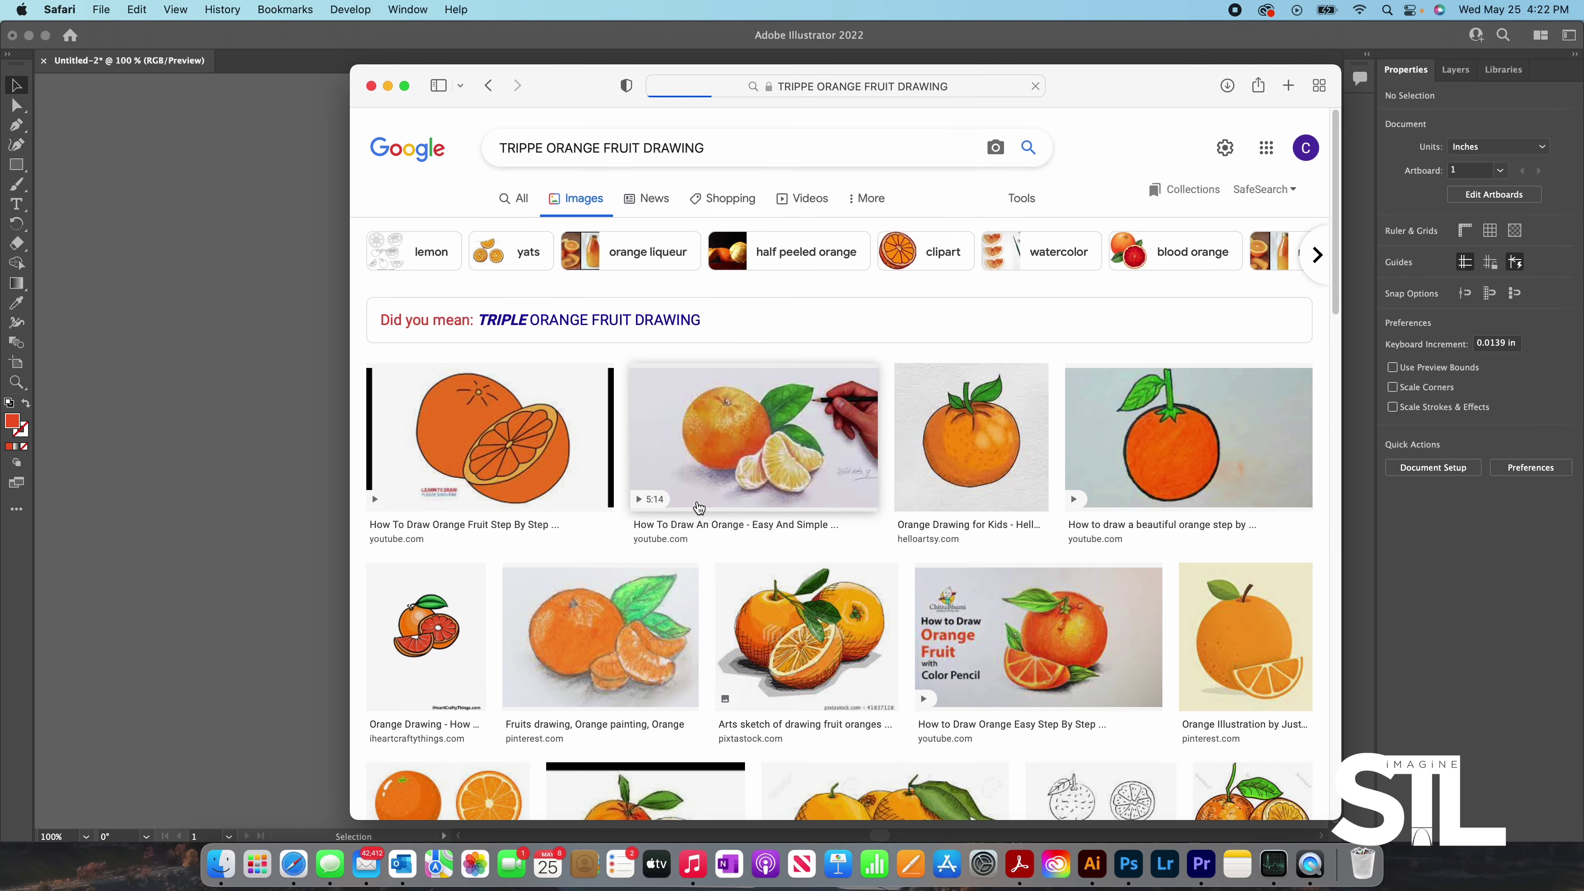
- Find the Clipart World drawing of half an orange in the image results and place it in the Illustrator document
scroll(697, 507, "down", 5)
scroll(700, 509, "up", 5)
scroll(700, 508, "down", 8)
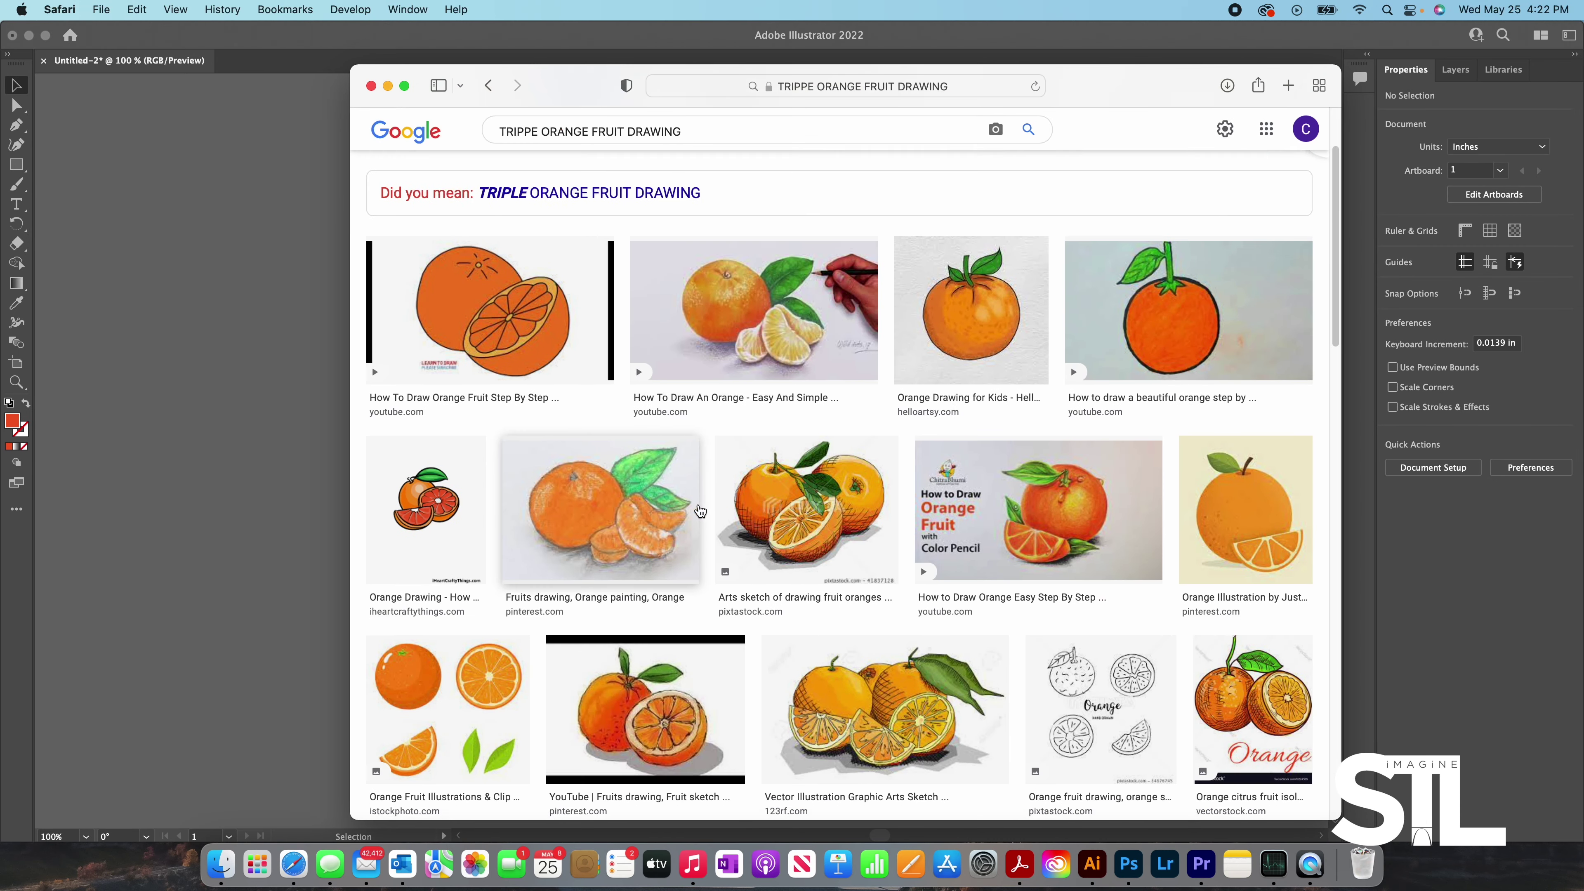
scroll(699, 509, "down", 2)
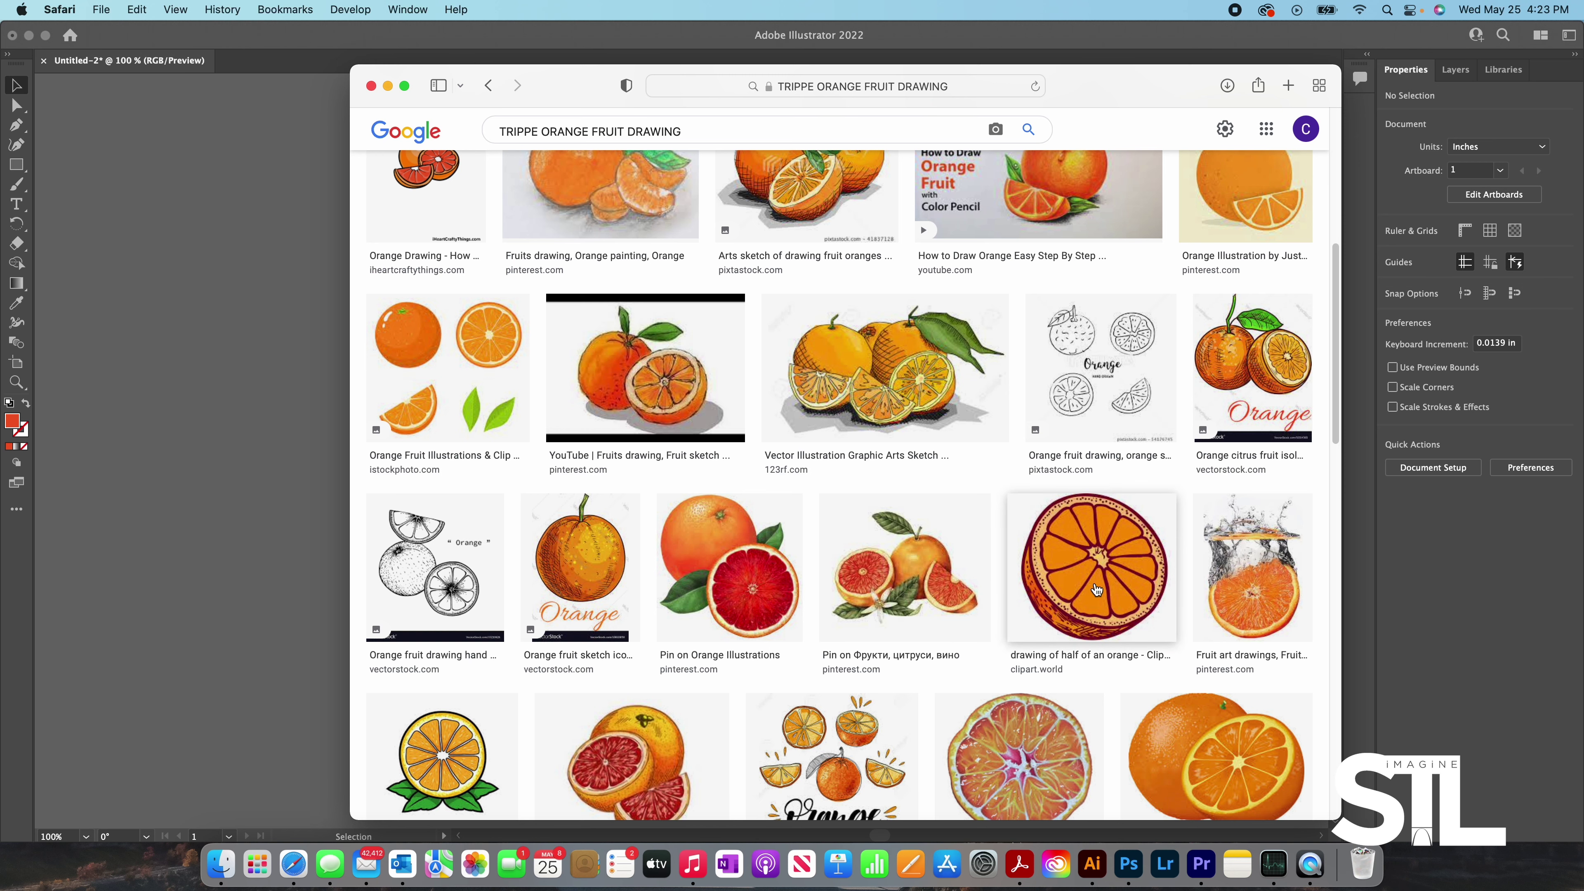
left_click(1096, 589)
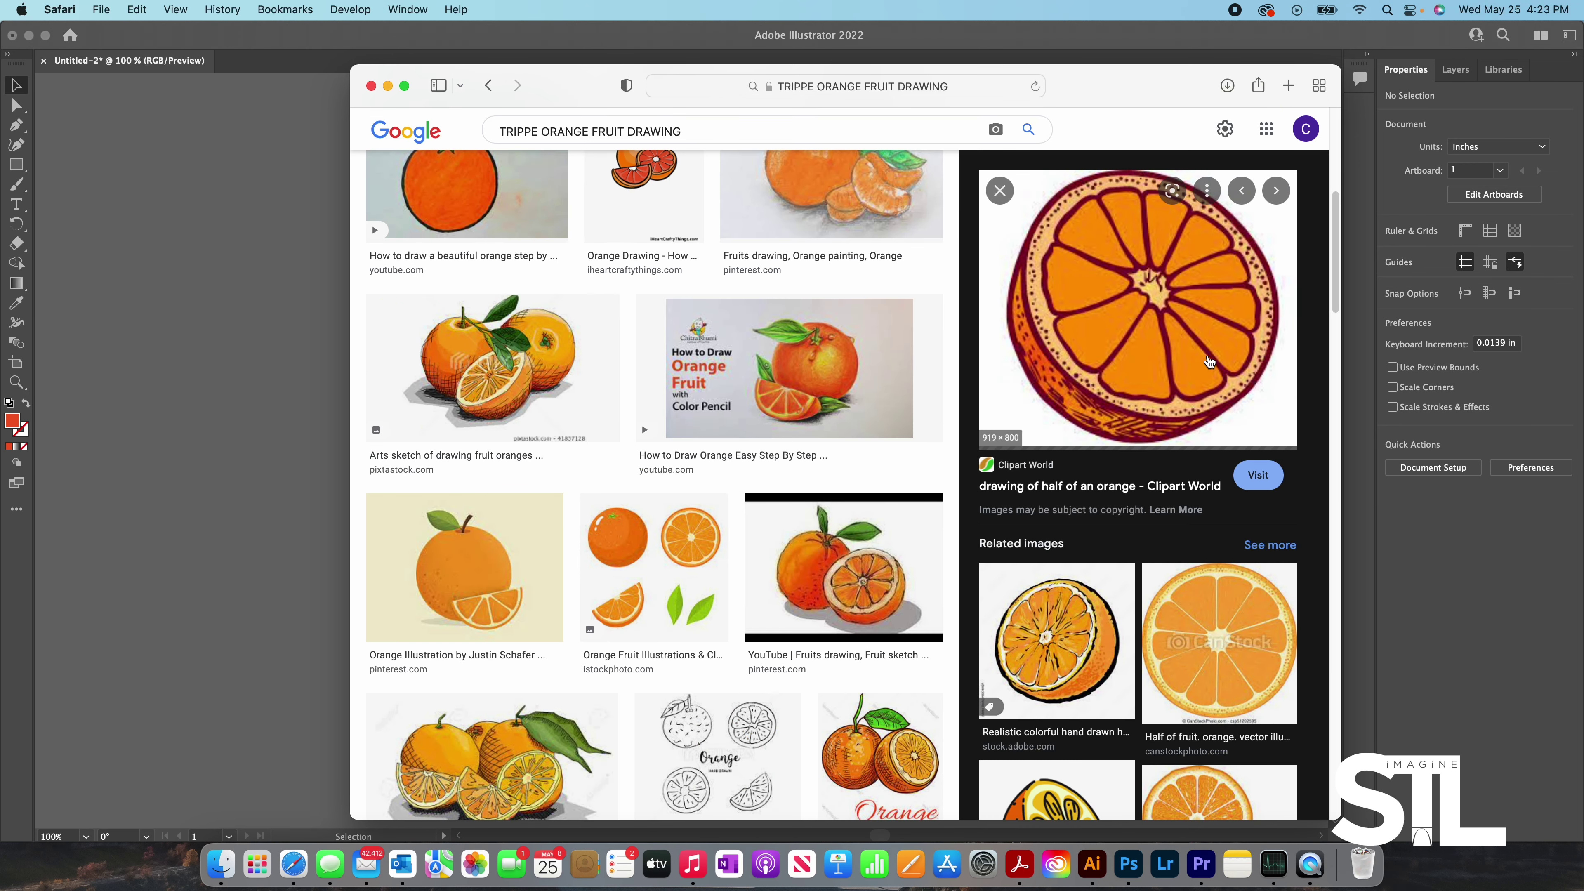
left_click_drag(1209, 362, 285, 542)
- Image Trace the placed orange picture with the Low Fidelity Photo preset and expand the tracing
key("super+minus")
left_click(1430, 491)
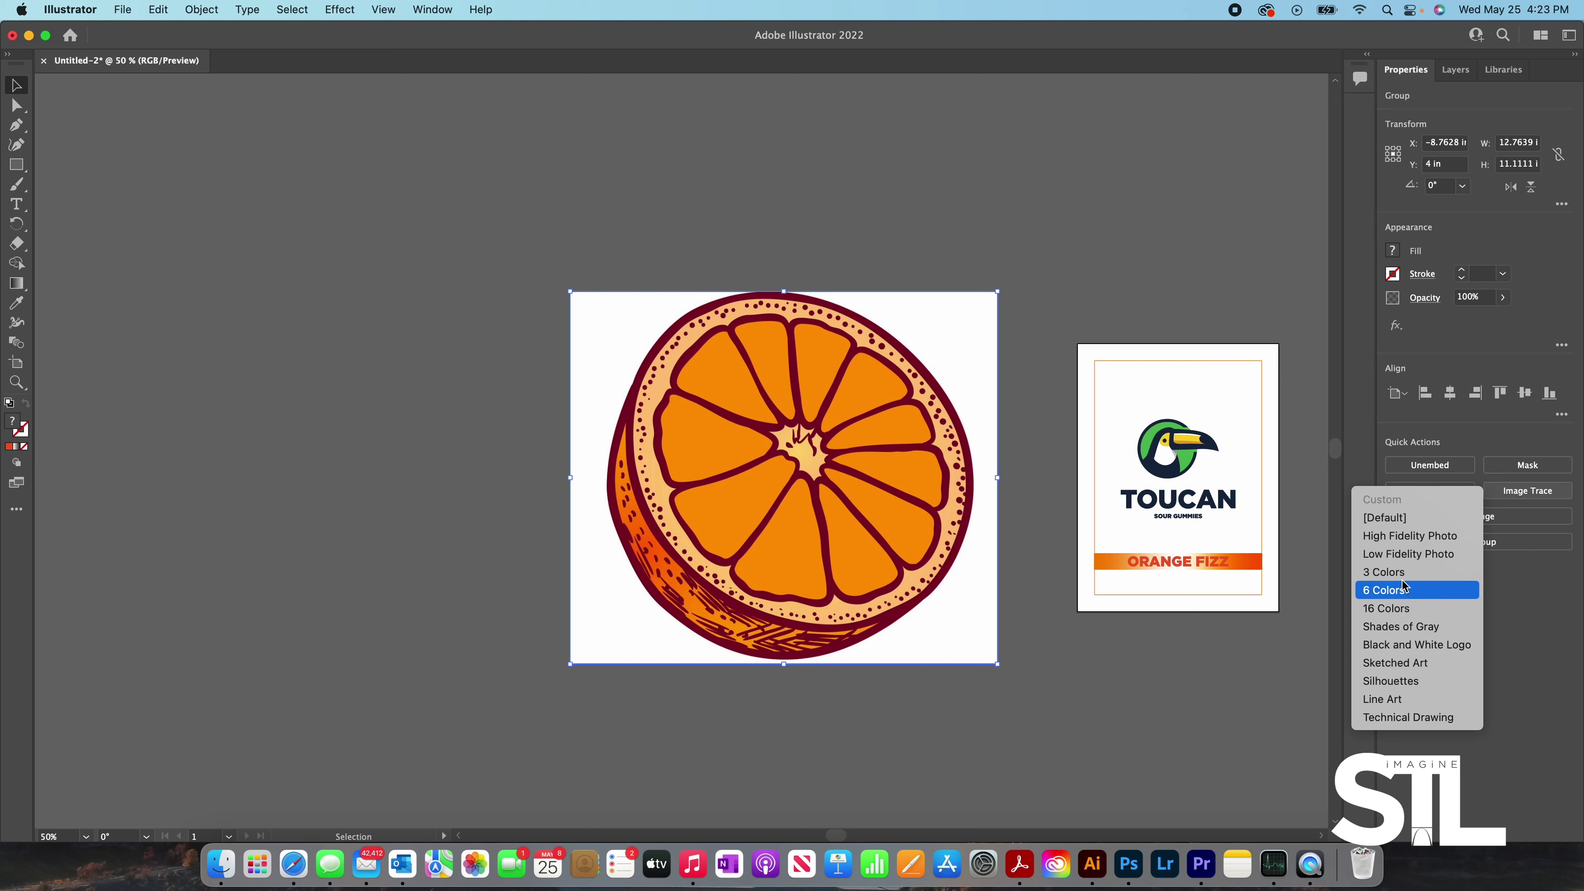
left_click(1118, 538)
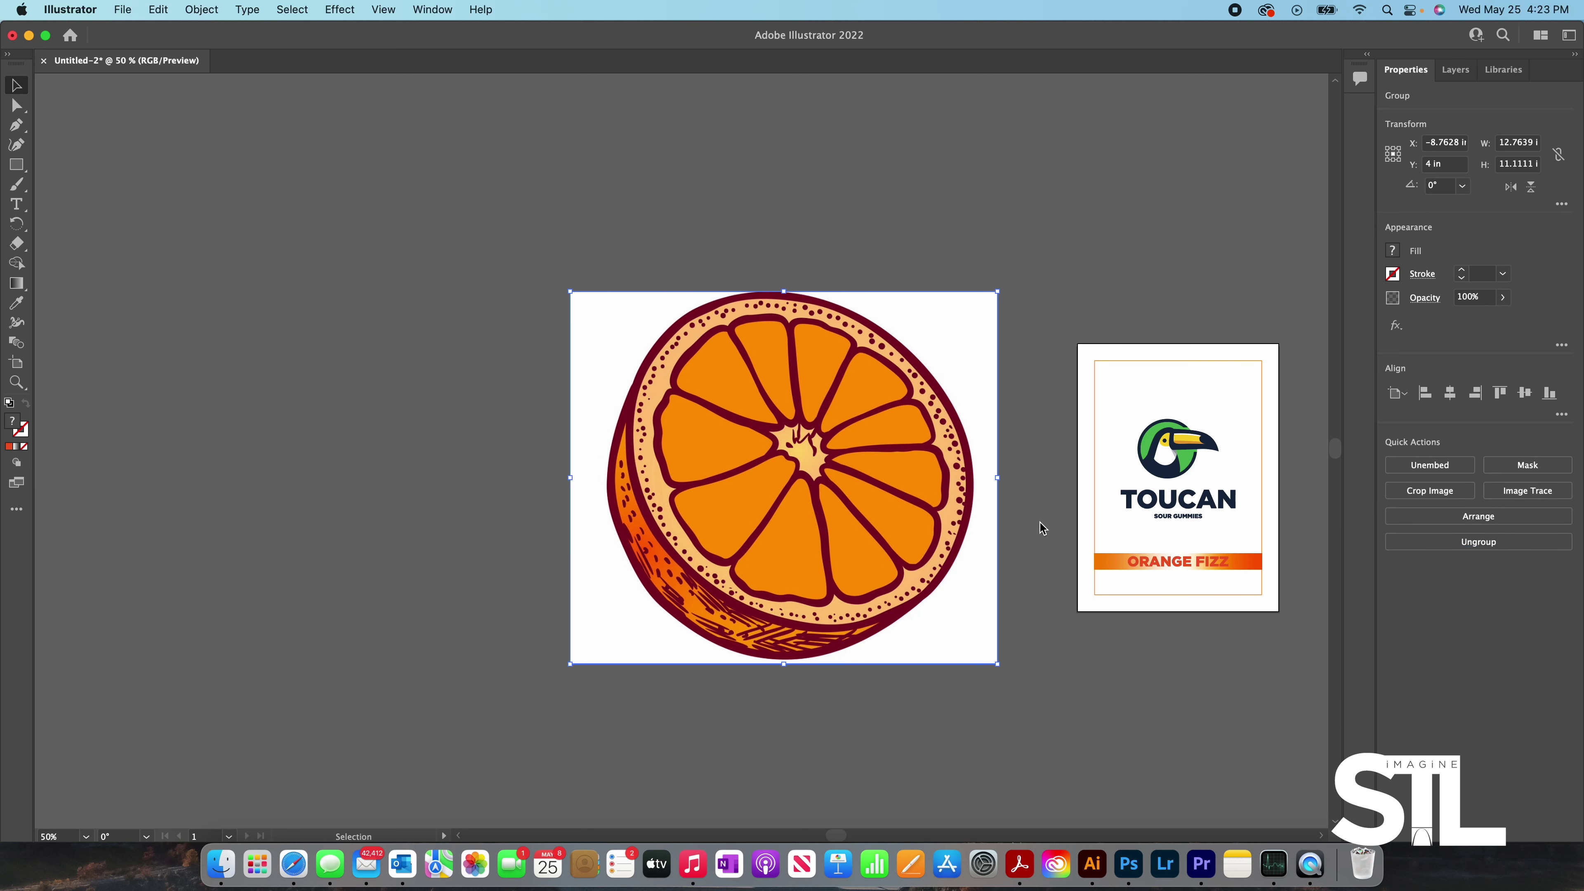
left_click(1510, 497)
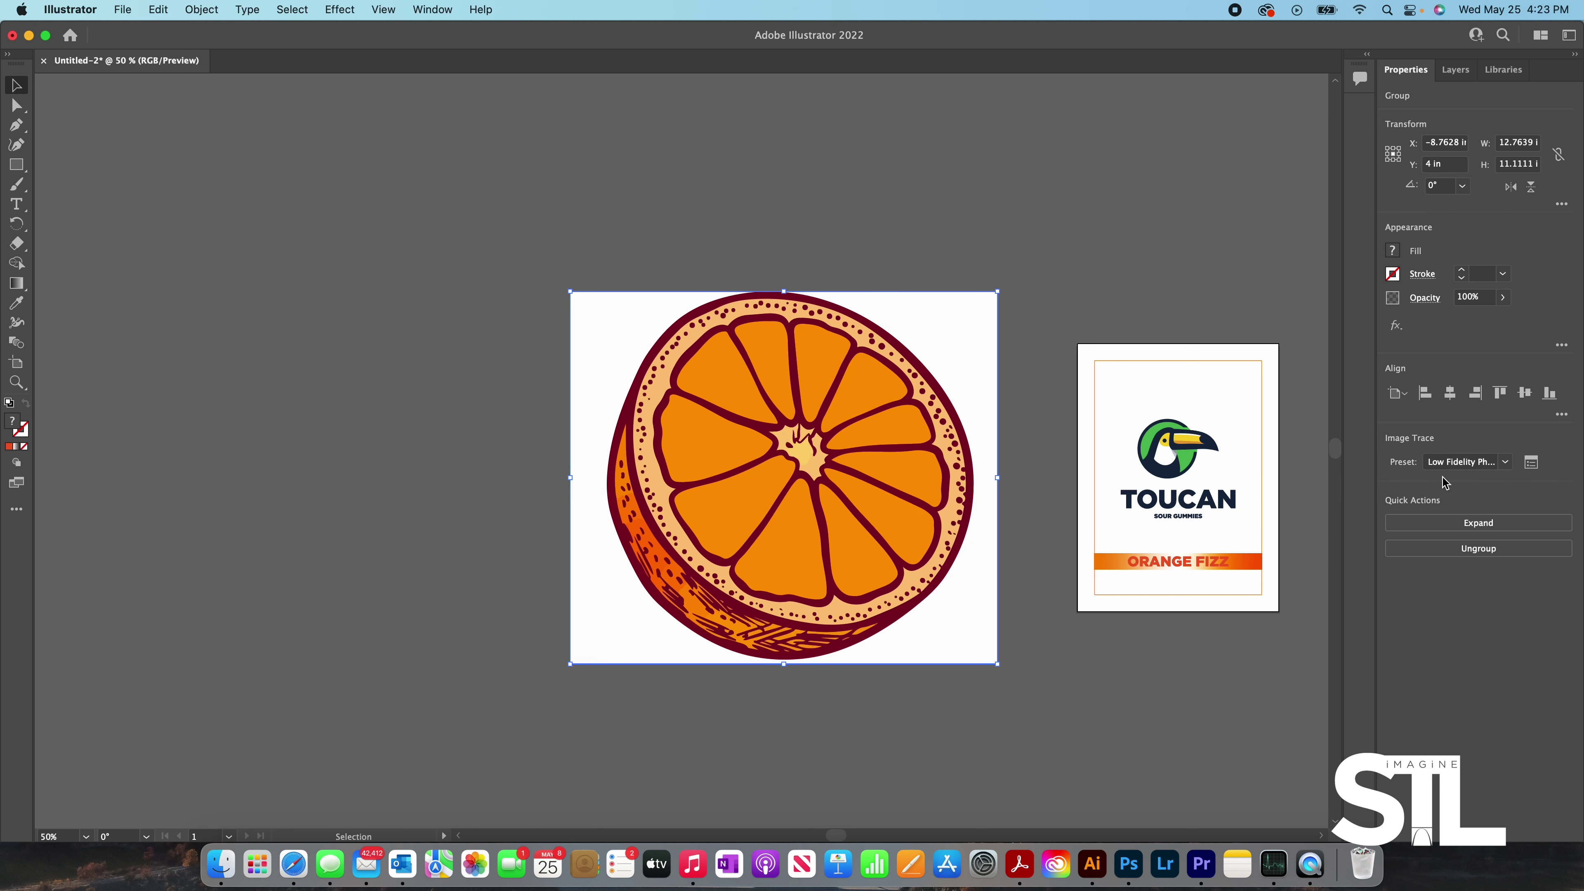
left_click(1479, 523)
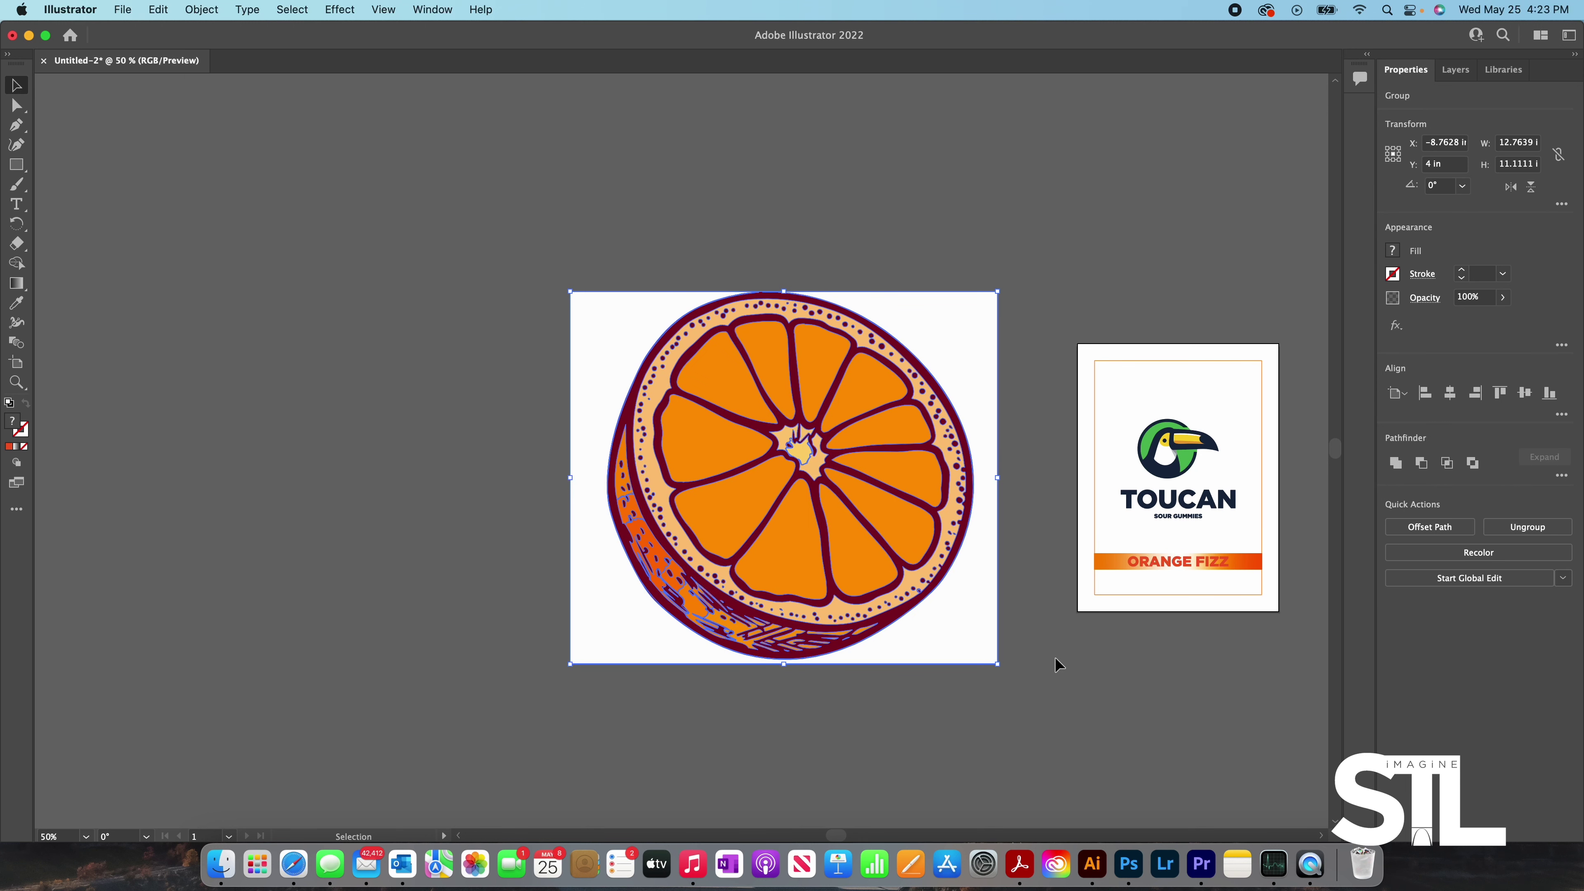
- Ungroup the traced orange artwork and delete its white background shape
left_click(1527, 527)
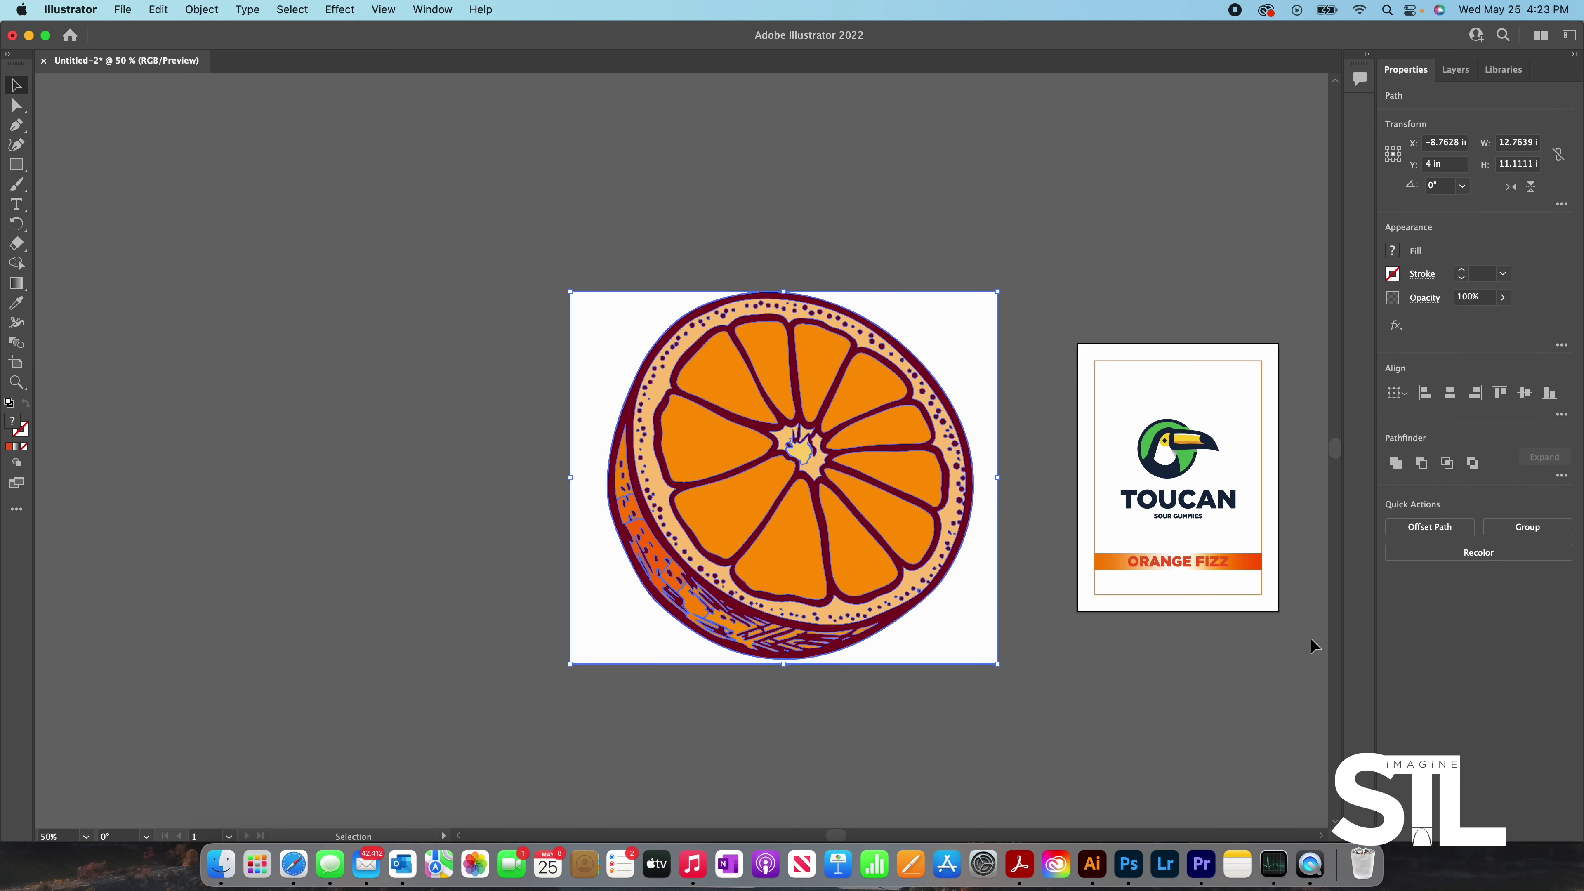
left_click(1031, 651)
left_click(983, 629)
key("Delete")
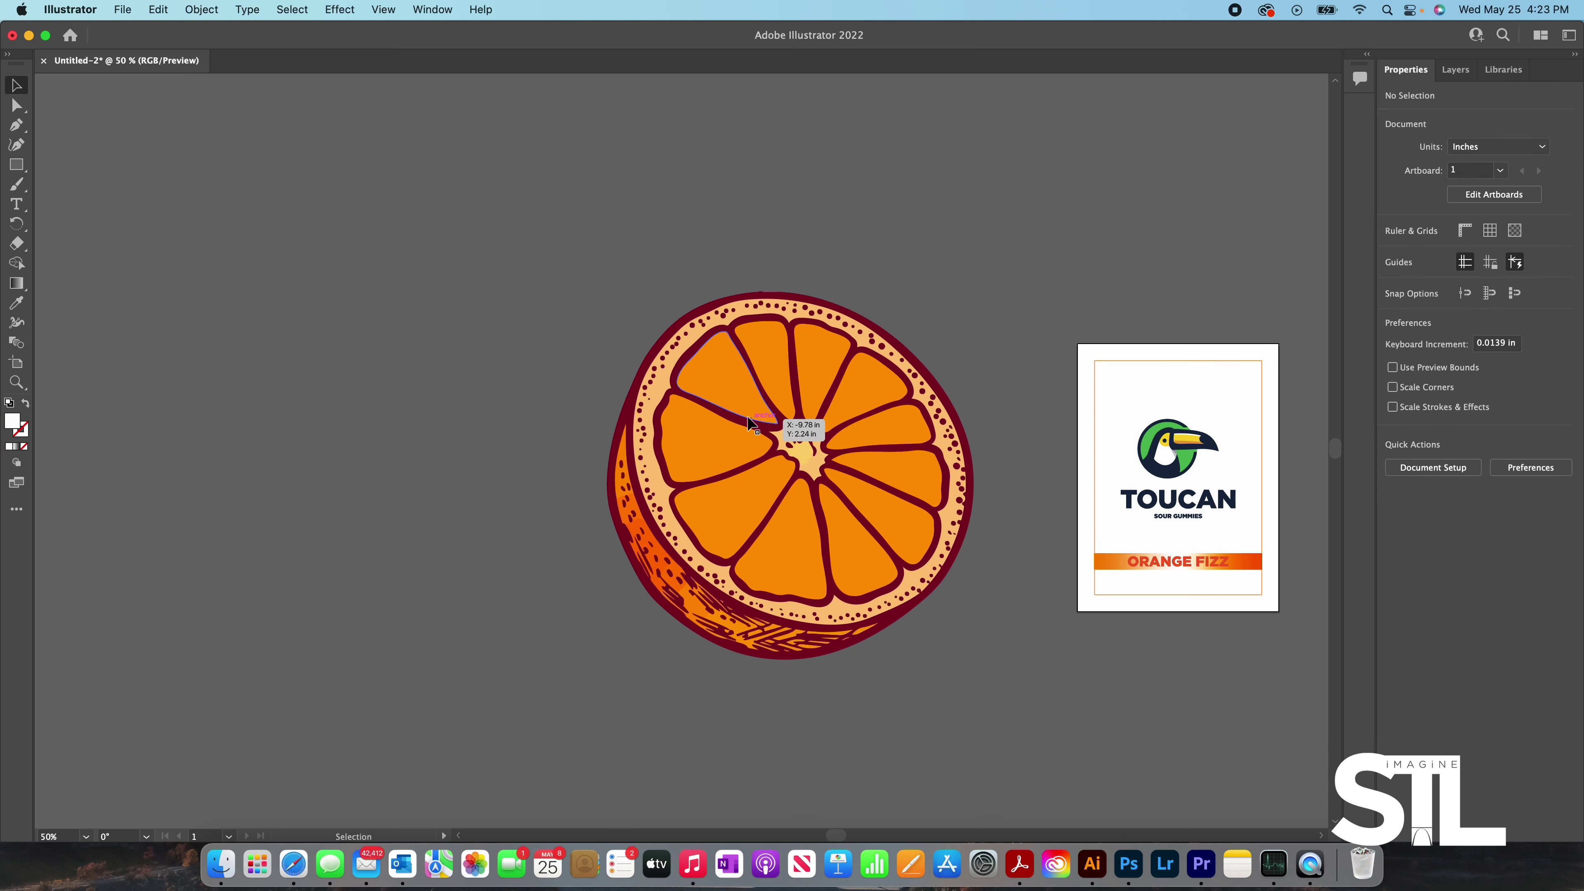
- Group the orange artwork and scale it down proportionally to about 1.3 in wide
key("super+a")
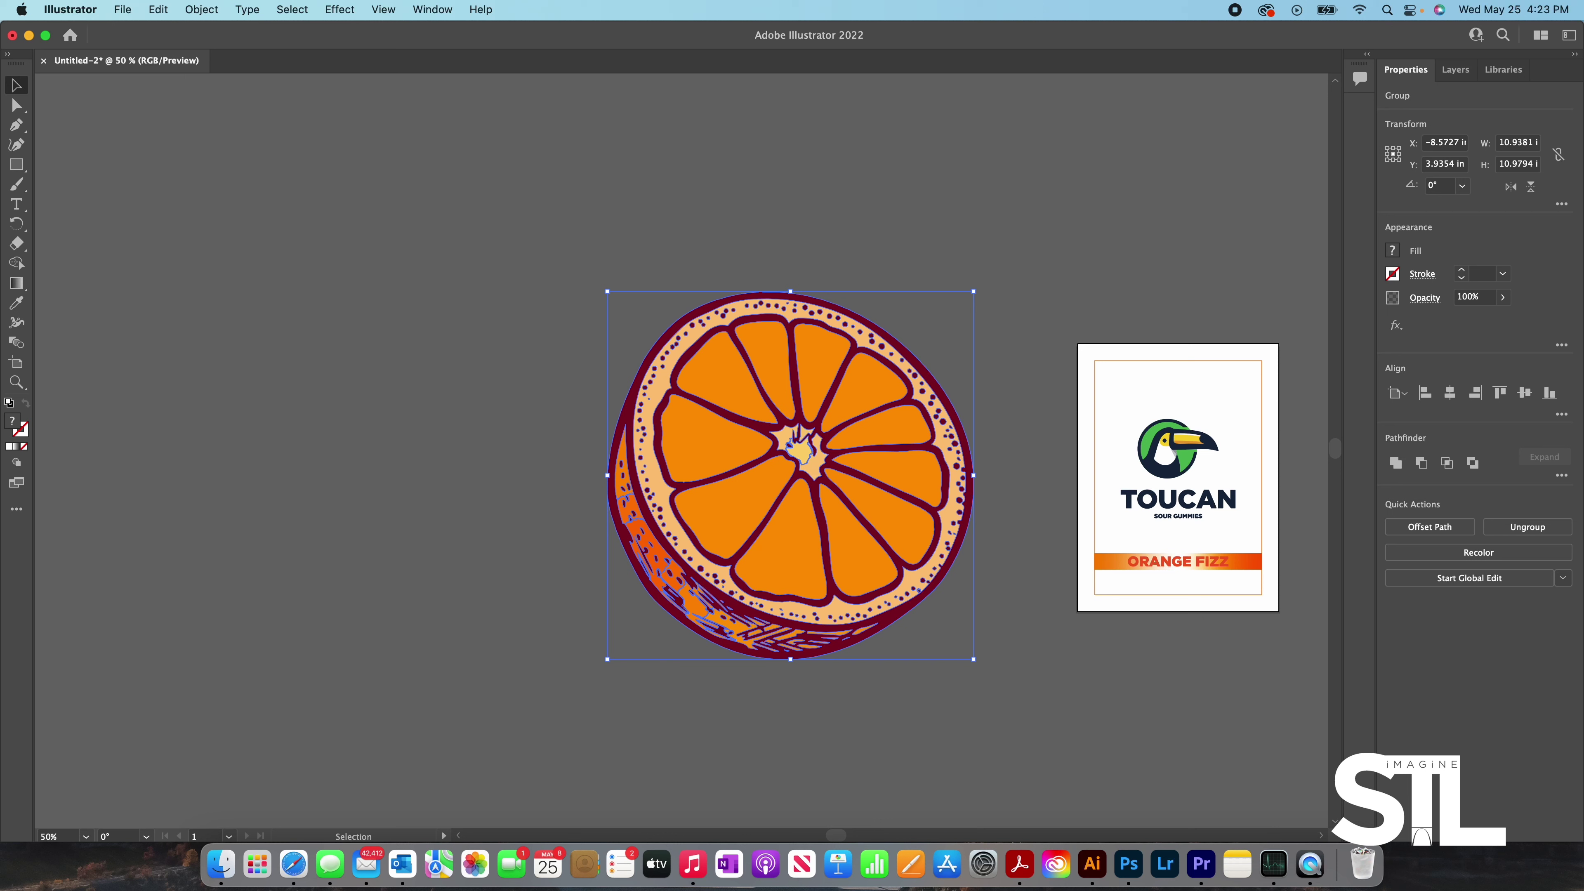
left_click_drag(974, 658, 832, 505)
scroll(850, 489, "up", 2)
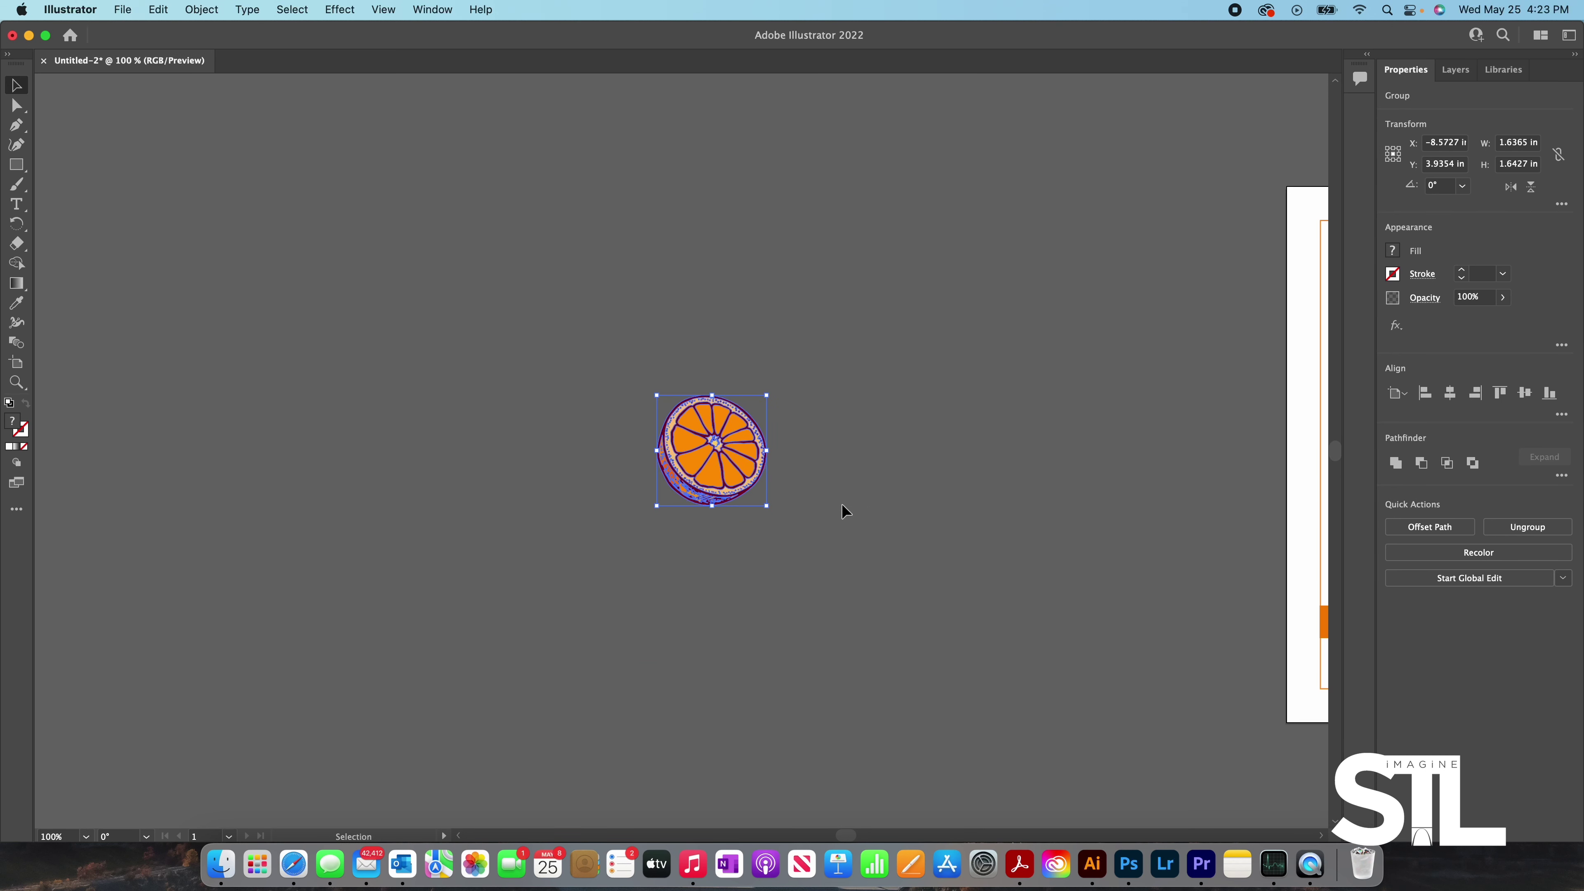
left_click_drag(768, 508, 744, 484)
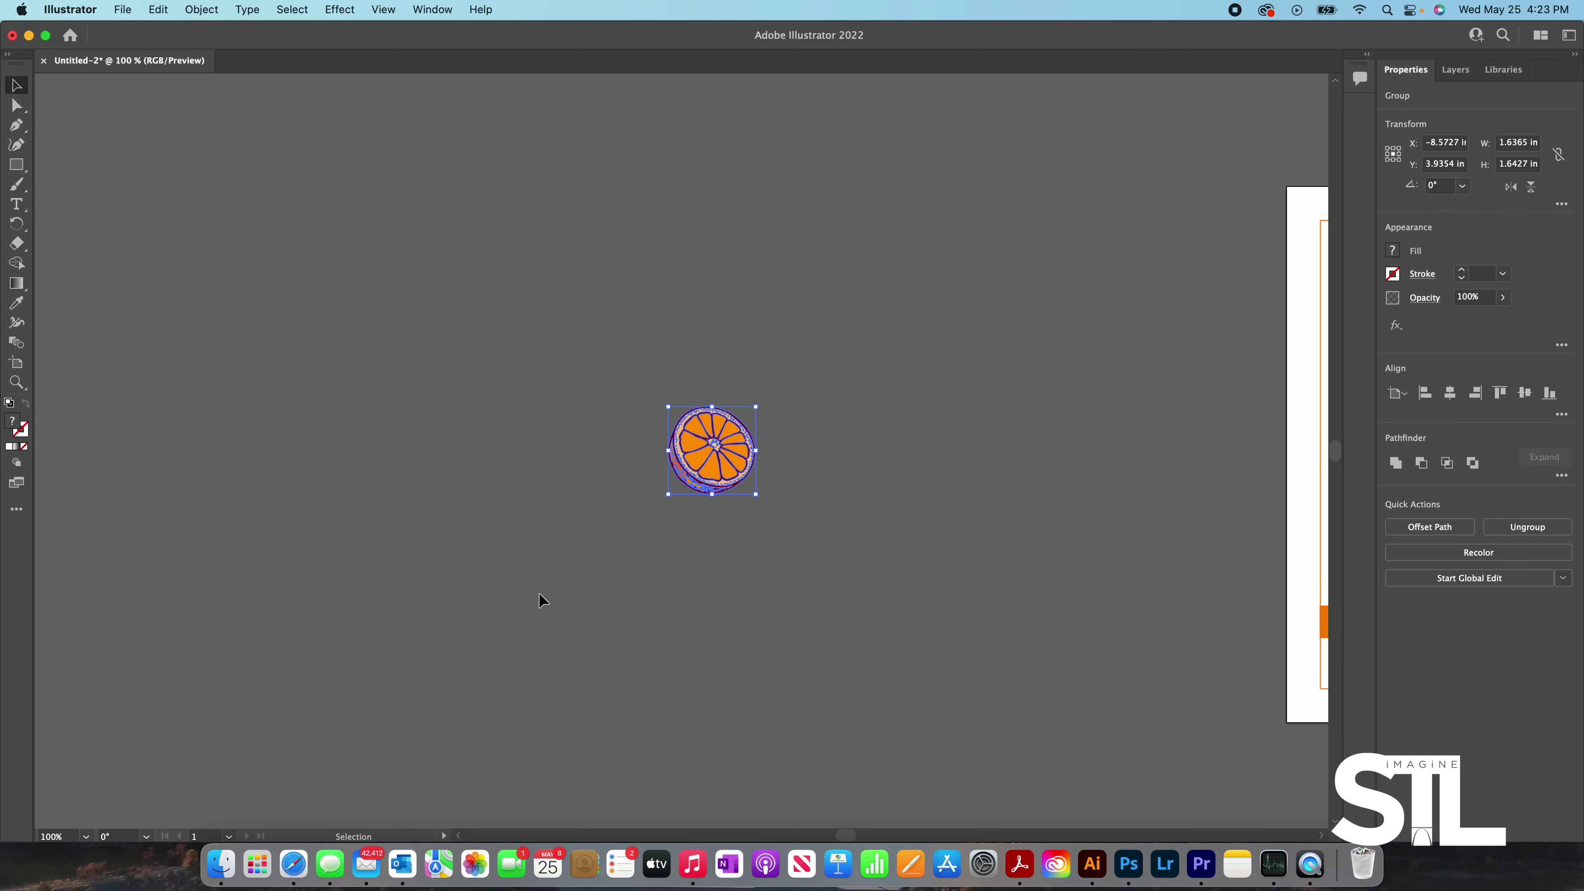
- Switch to Safari and open elements.envato.com
left_click(294, 864)
left_click(829, 86)
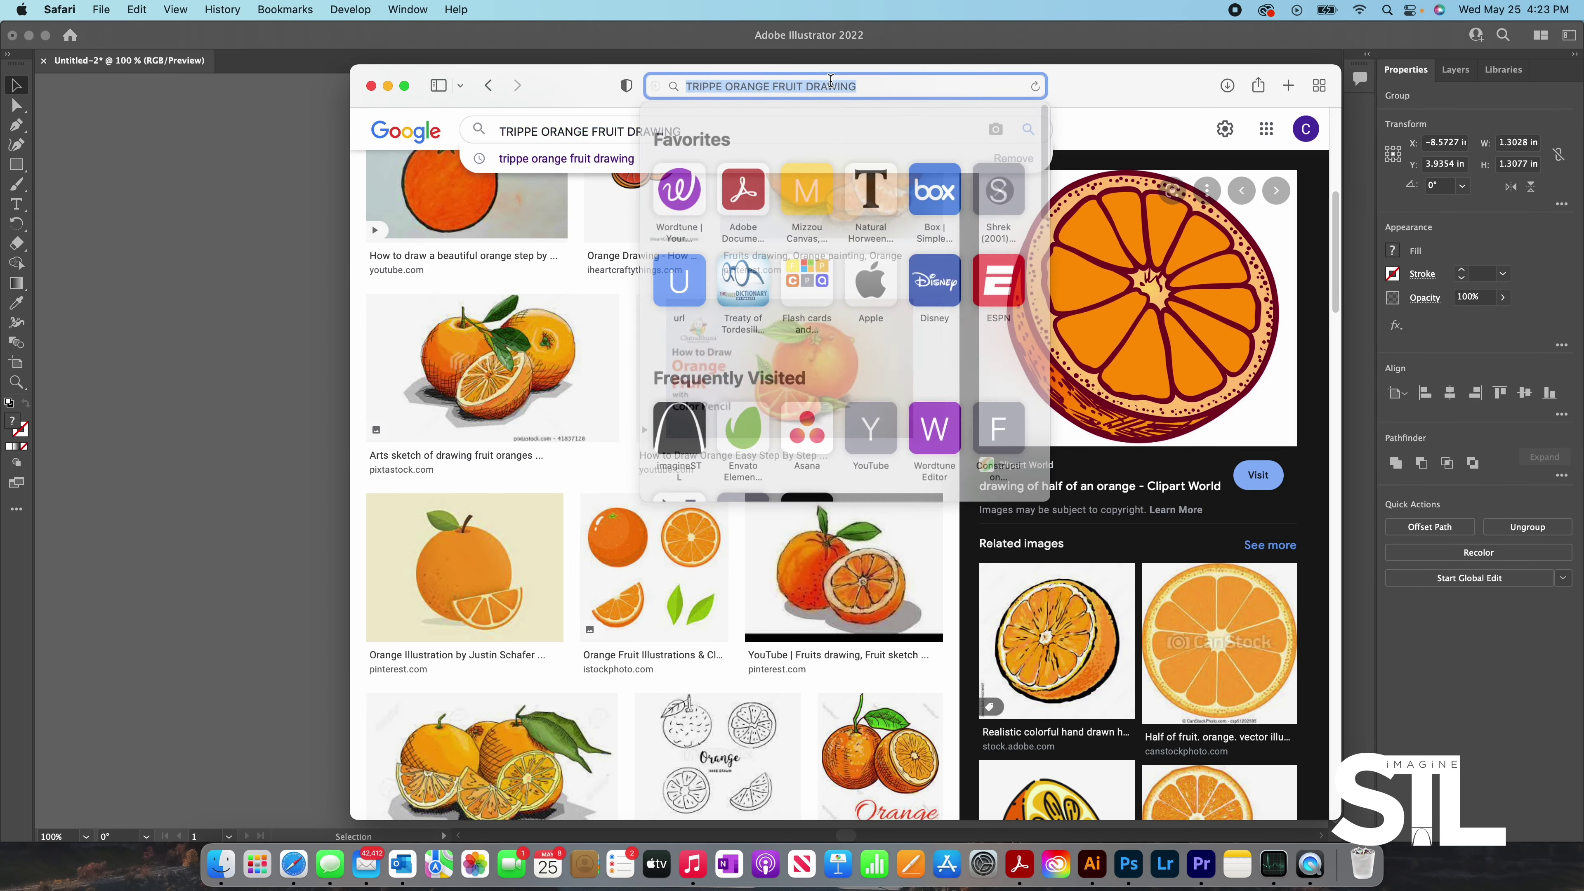
type("Elements.envato.com")
key("Return")
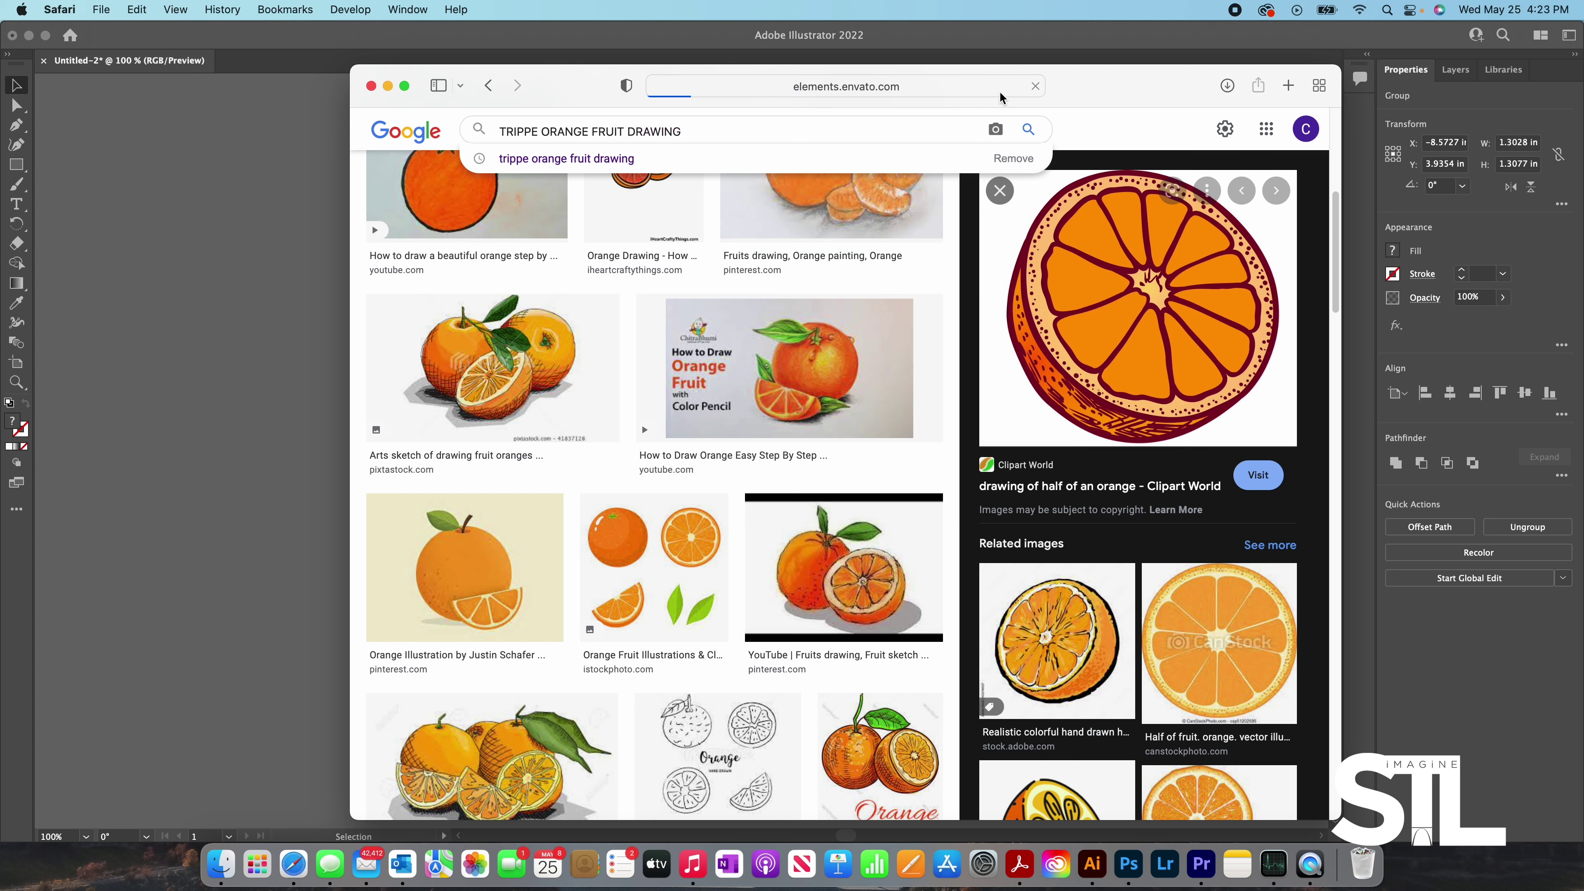
- Search Envato Elements for "fizz" and limit the results to Graphics
left_click(747, 132)
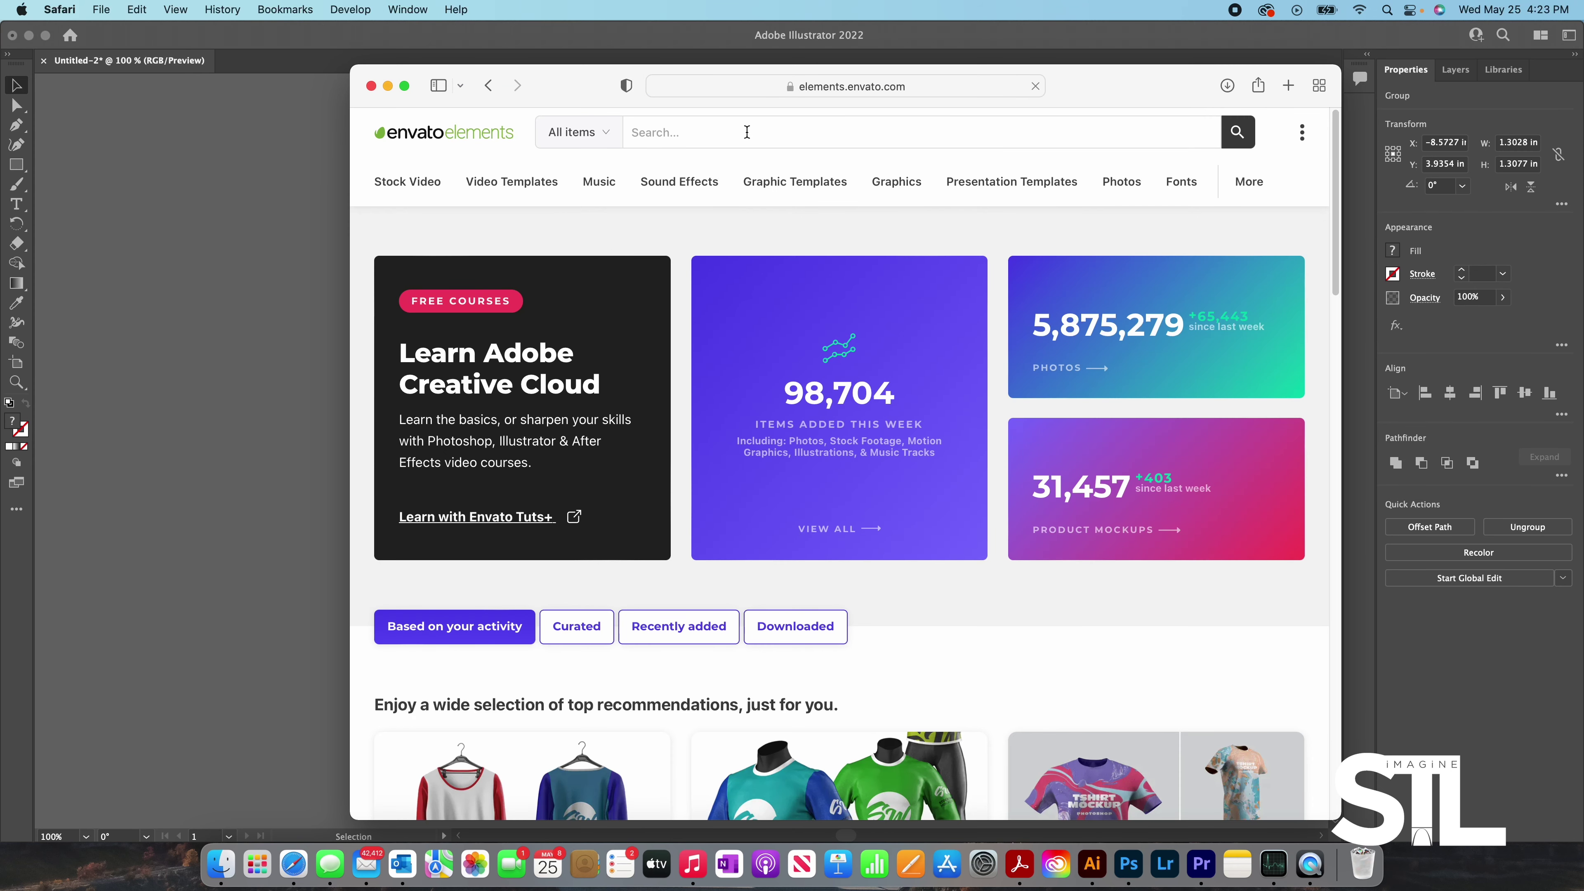
type("FIZZ")
key("Return")
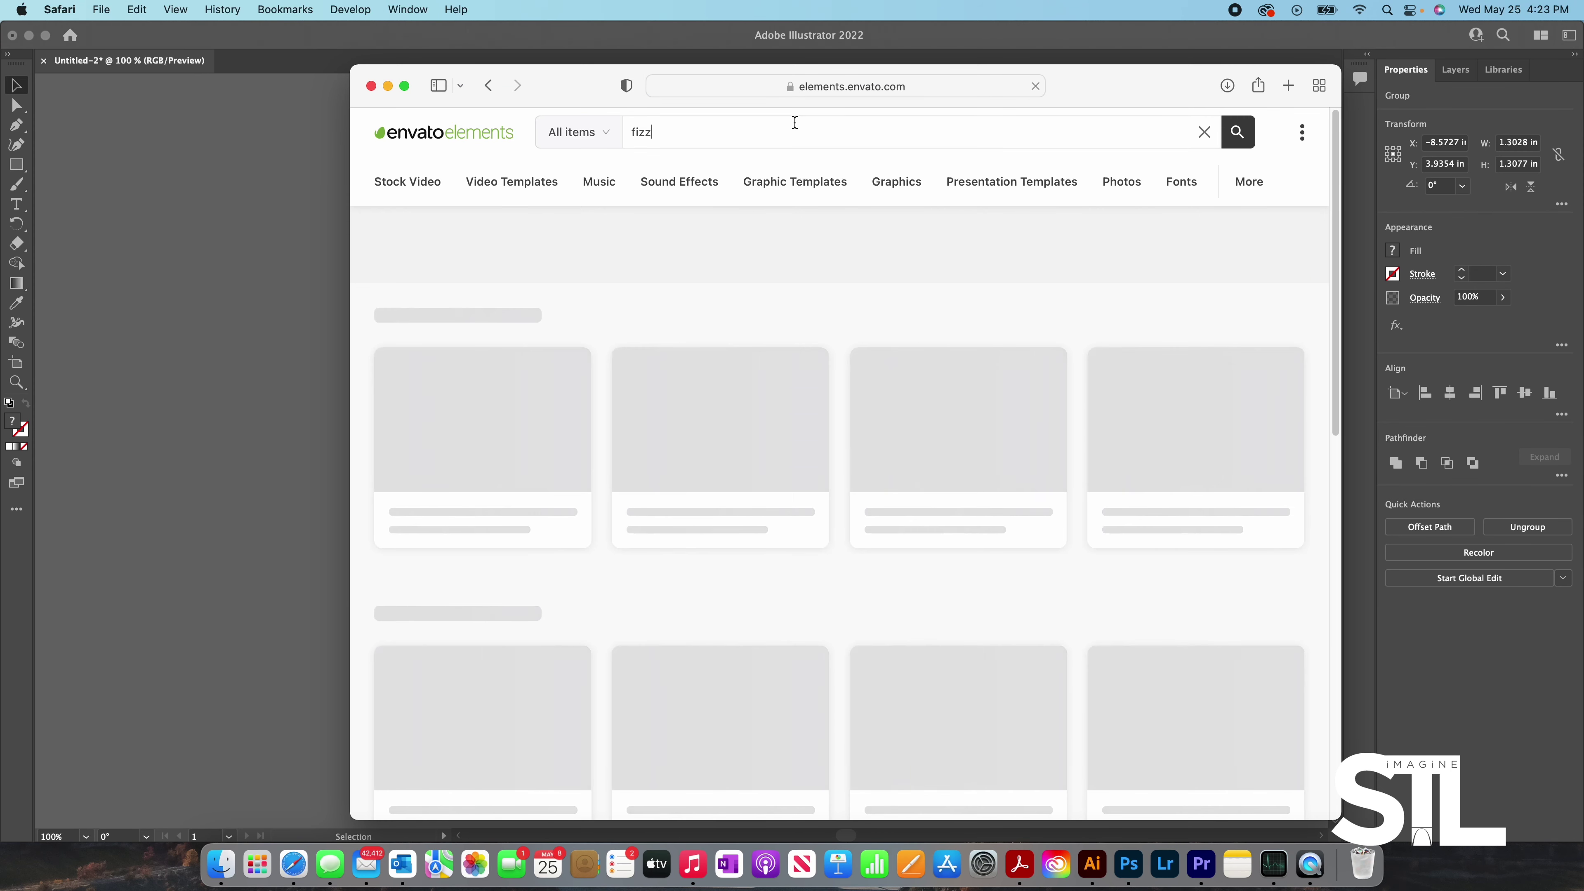
left_click(601, 143)
left_click(589, 143)
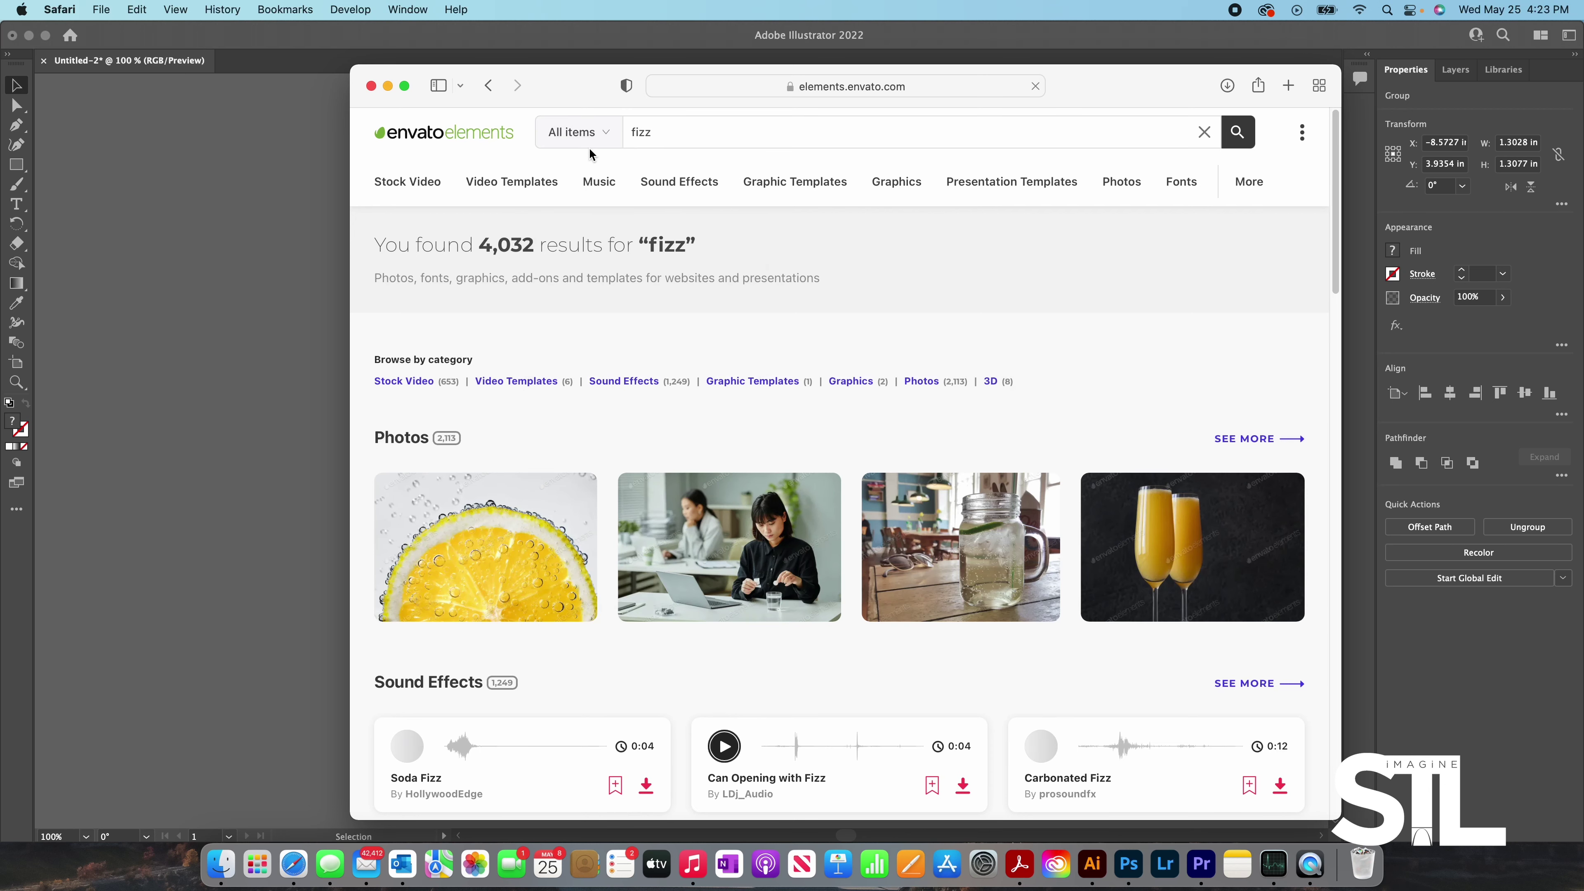
left_click(591, 145)
left_click(598, 382)
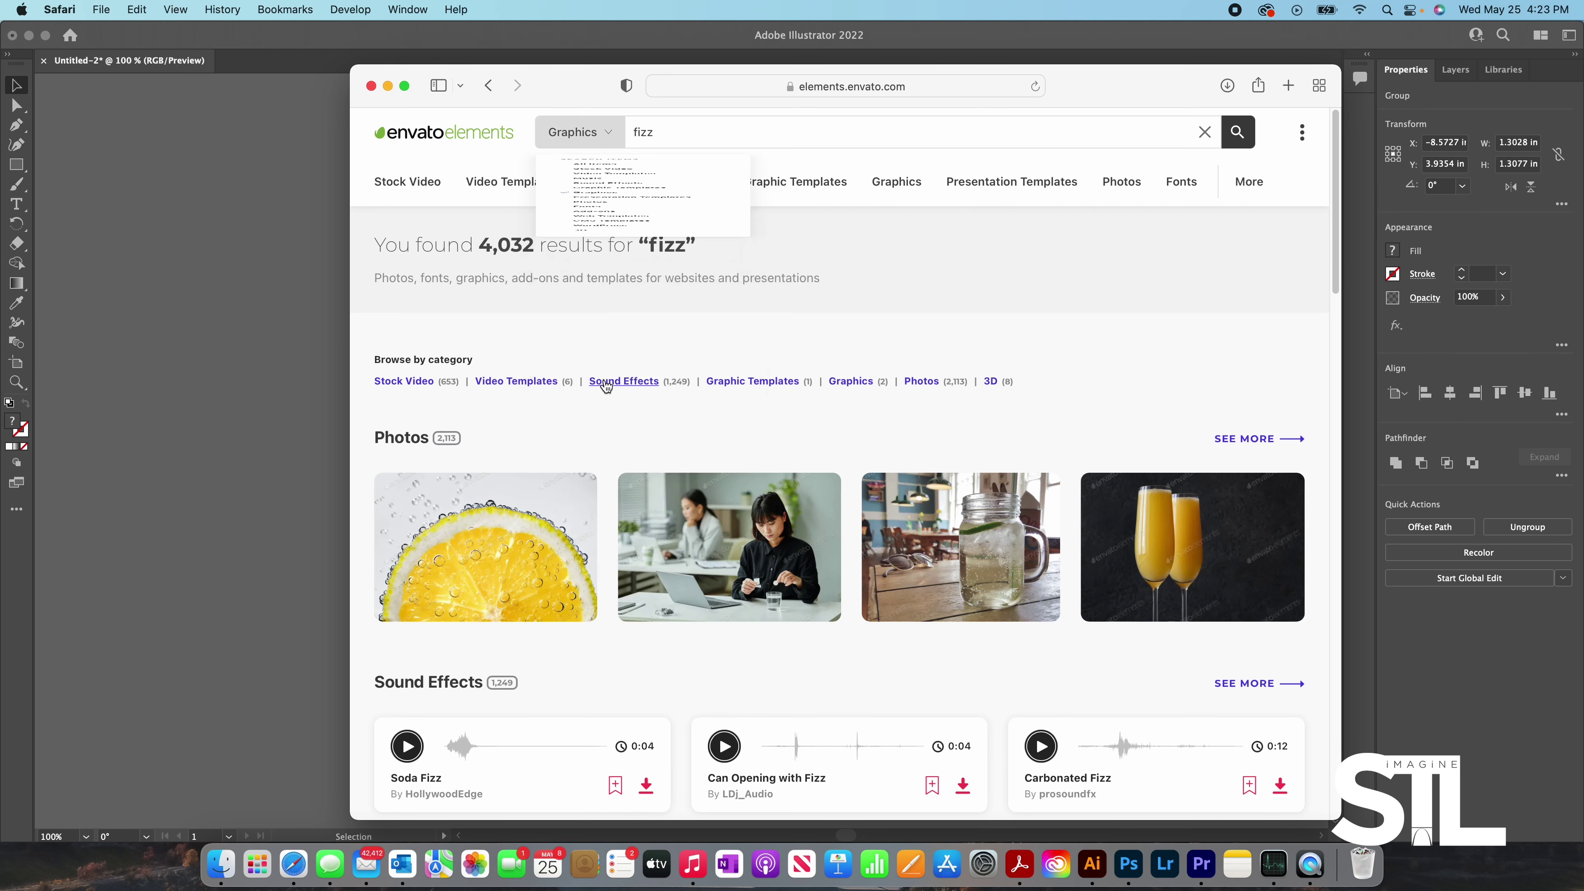
left_click(1237, 131)
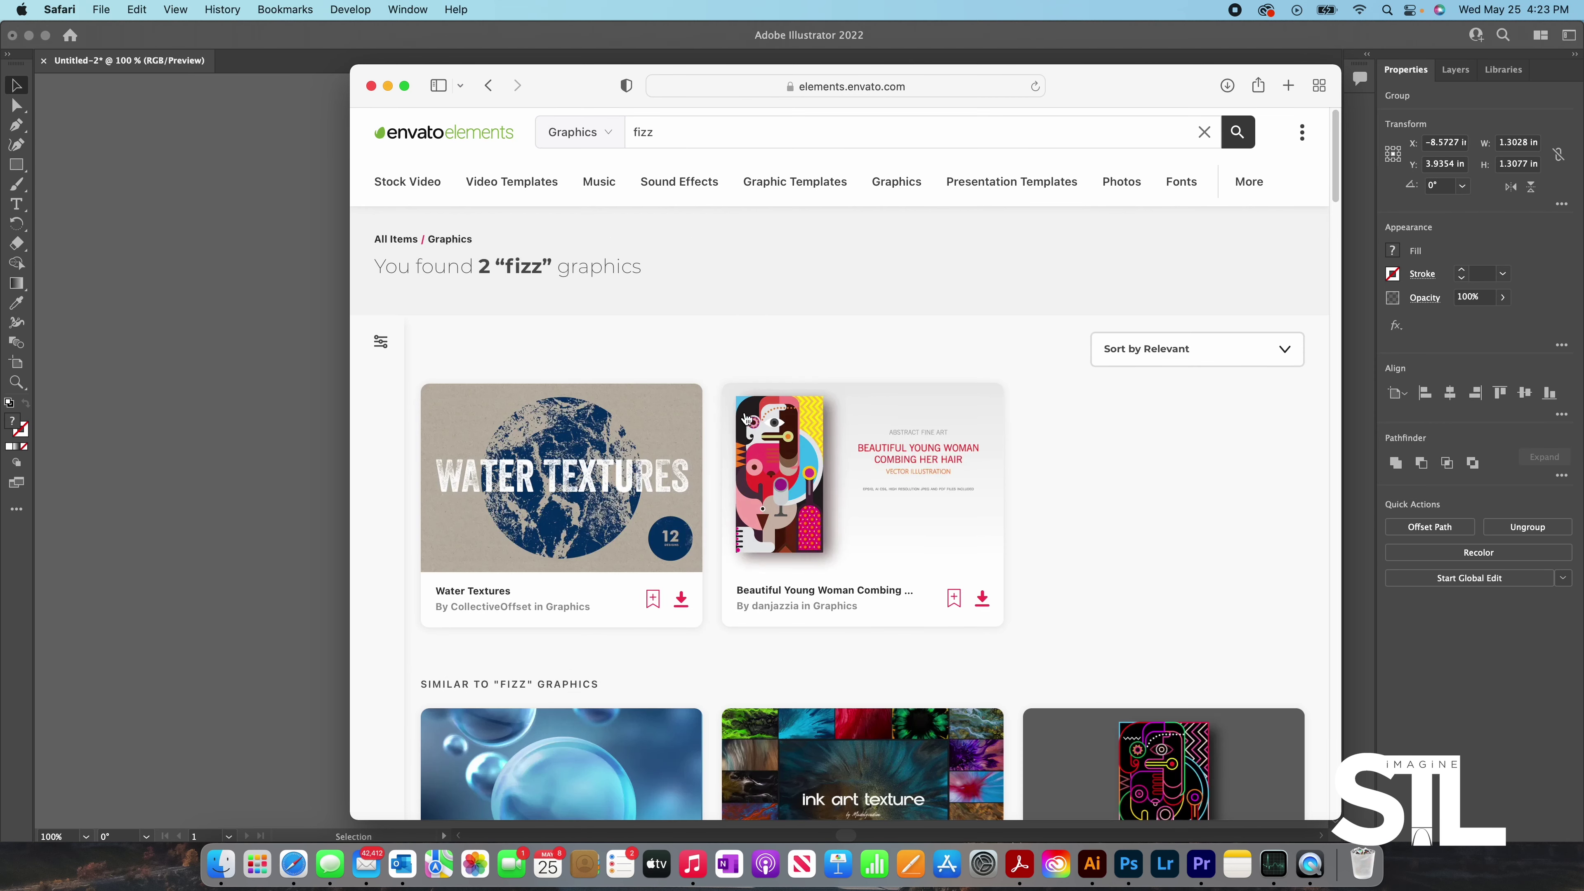
- Look through the "fizz" graphics and the Water Textures item page for a suitable fizzy texture
scroll(754, 498, "down", 5)
scroll(755, 507, "up", 1)
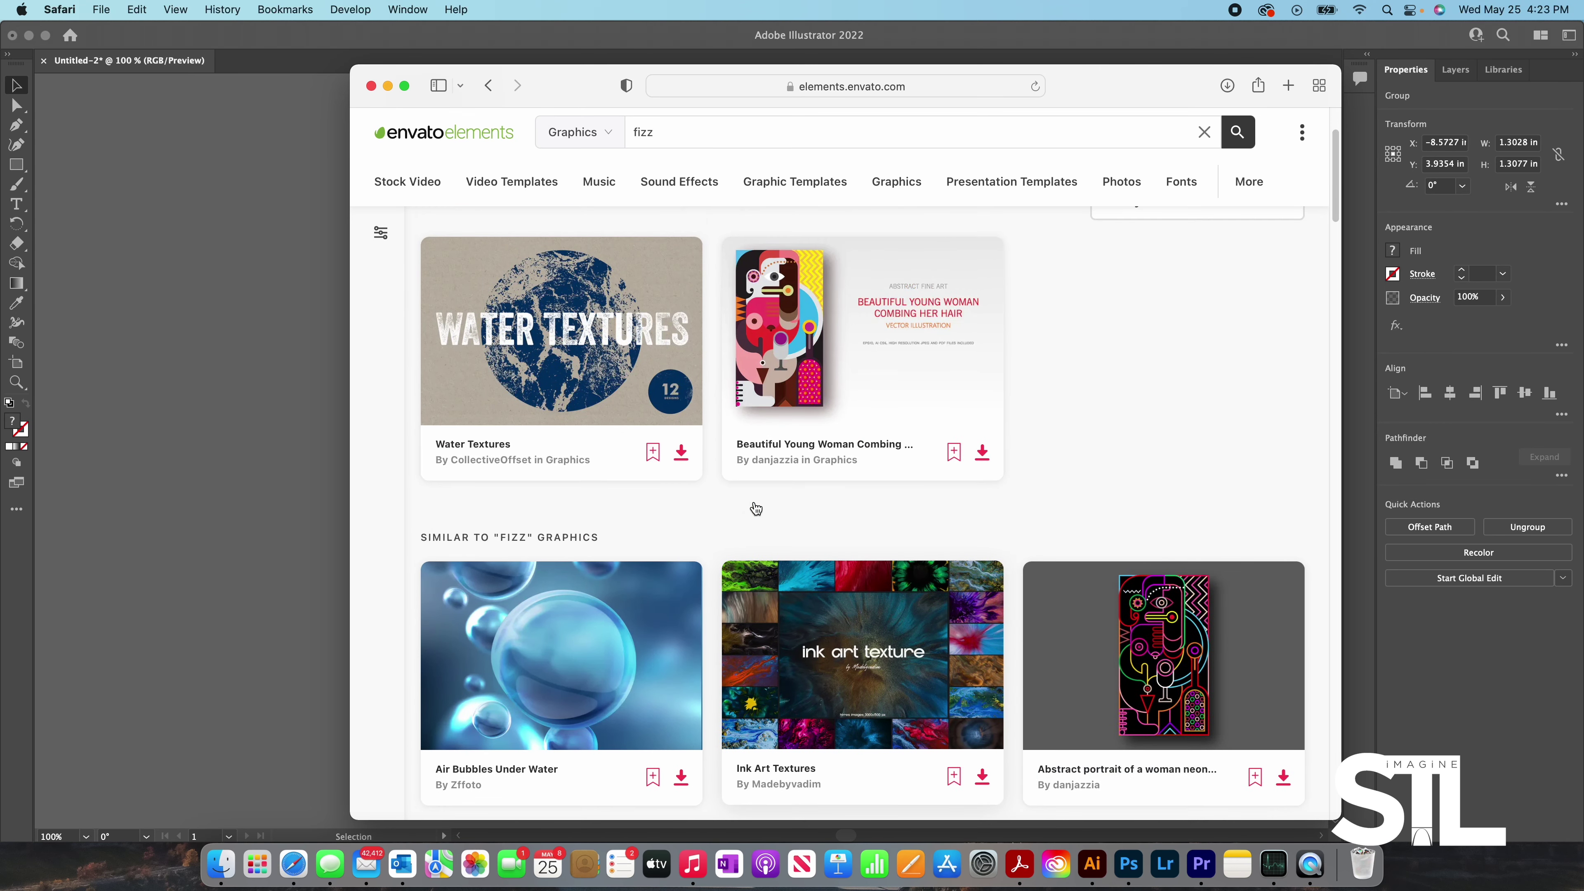
scroll(754, 501, "down", 3)
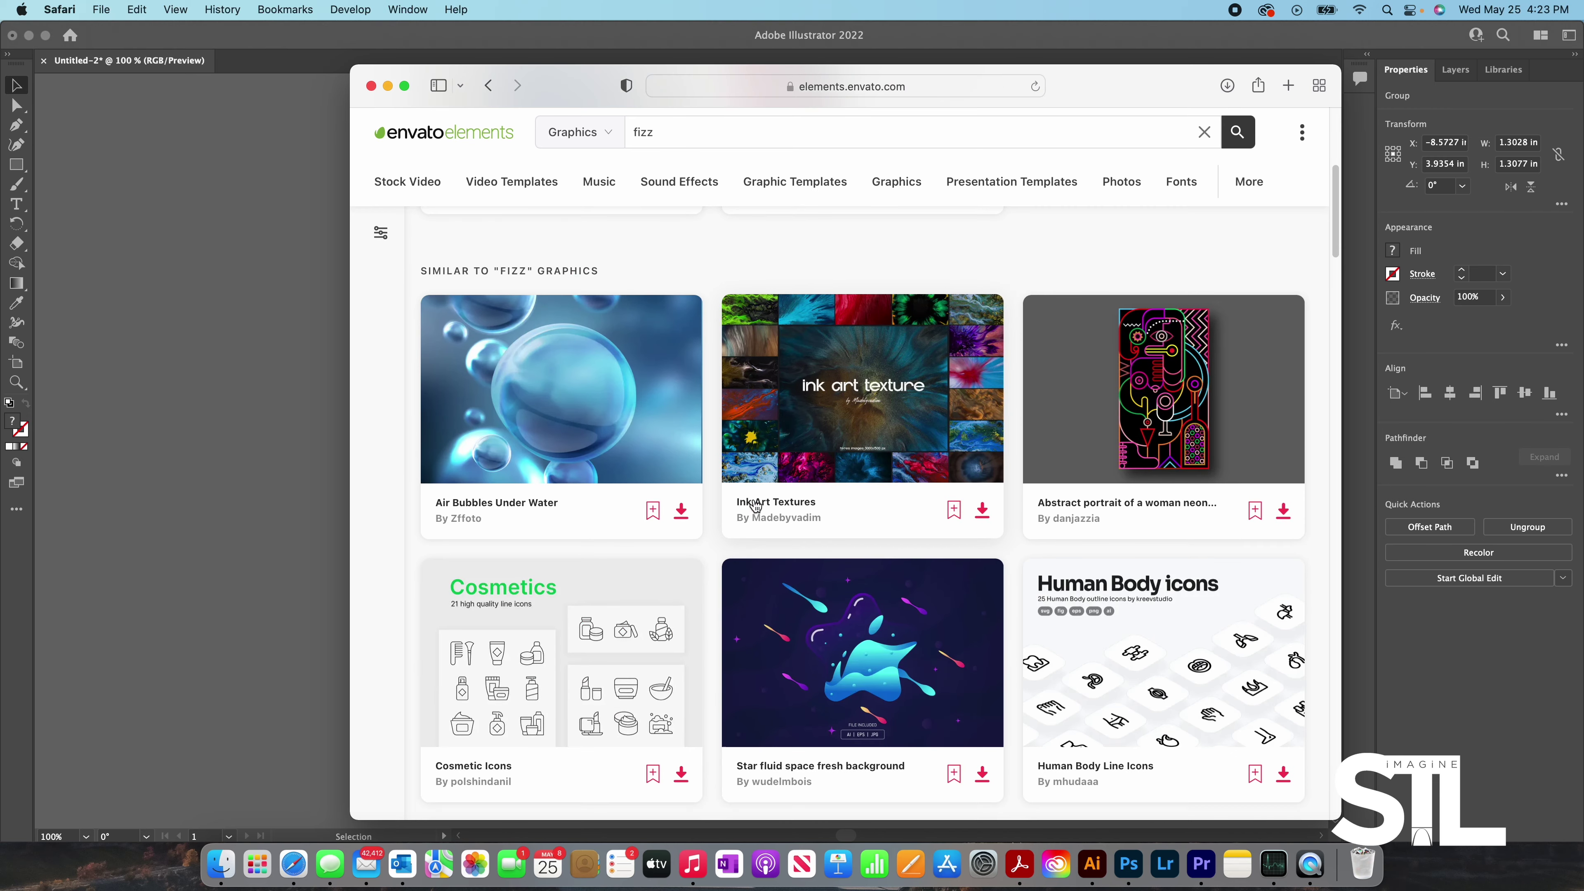
scroll(754, 505, "up", 7)
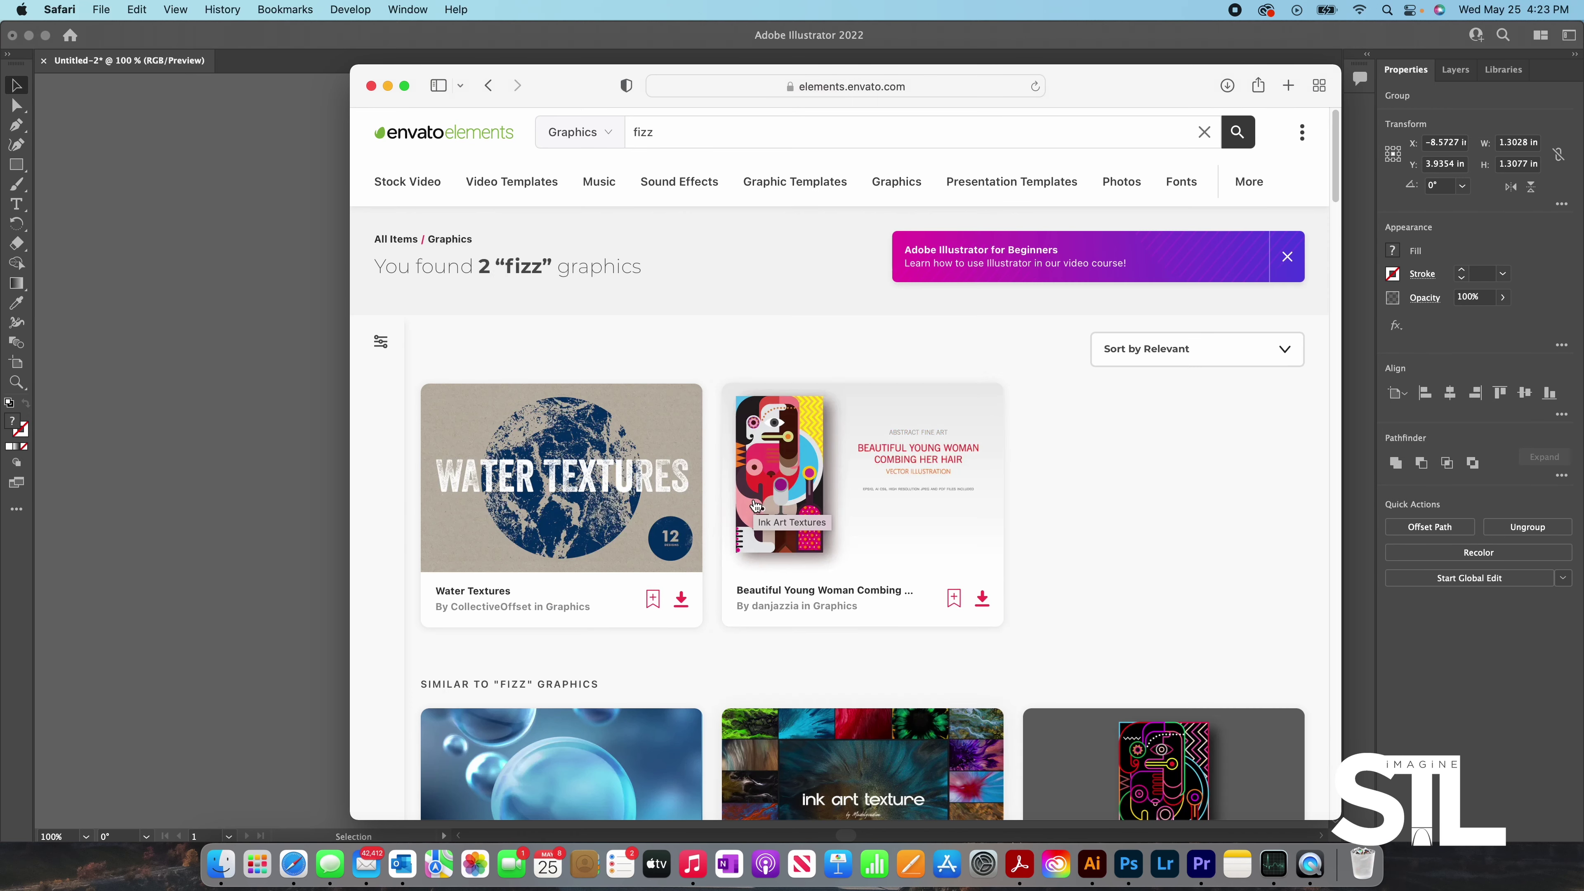
left_click(599, 518)
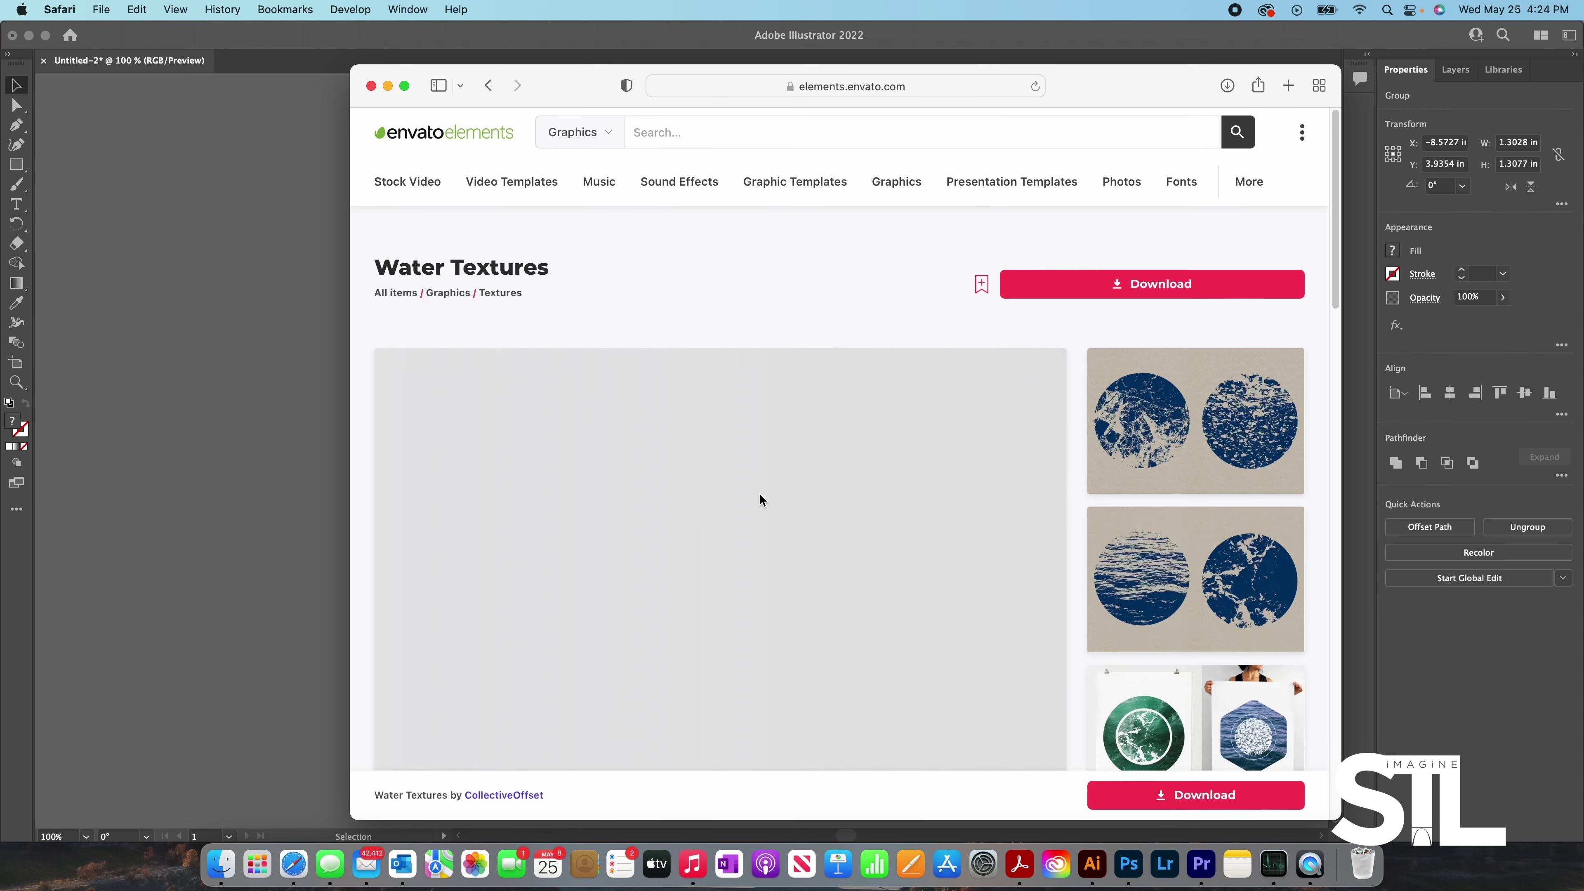
left_click(488, 85)
- Open Bubbles & Colorful Gradients from the "bubble texture" graphics, start its download and view the downloads list
left_click(1079, 518)
left_click(1152, 284)
left_click(1227, 86)
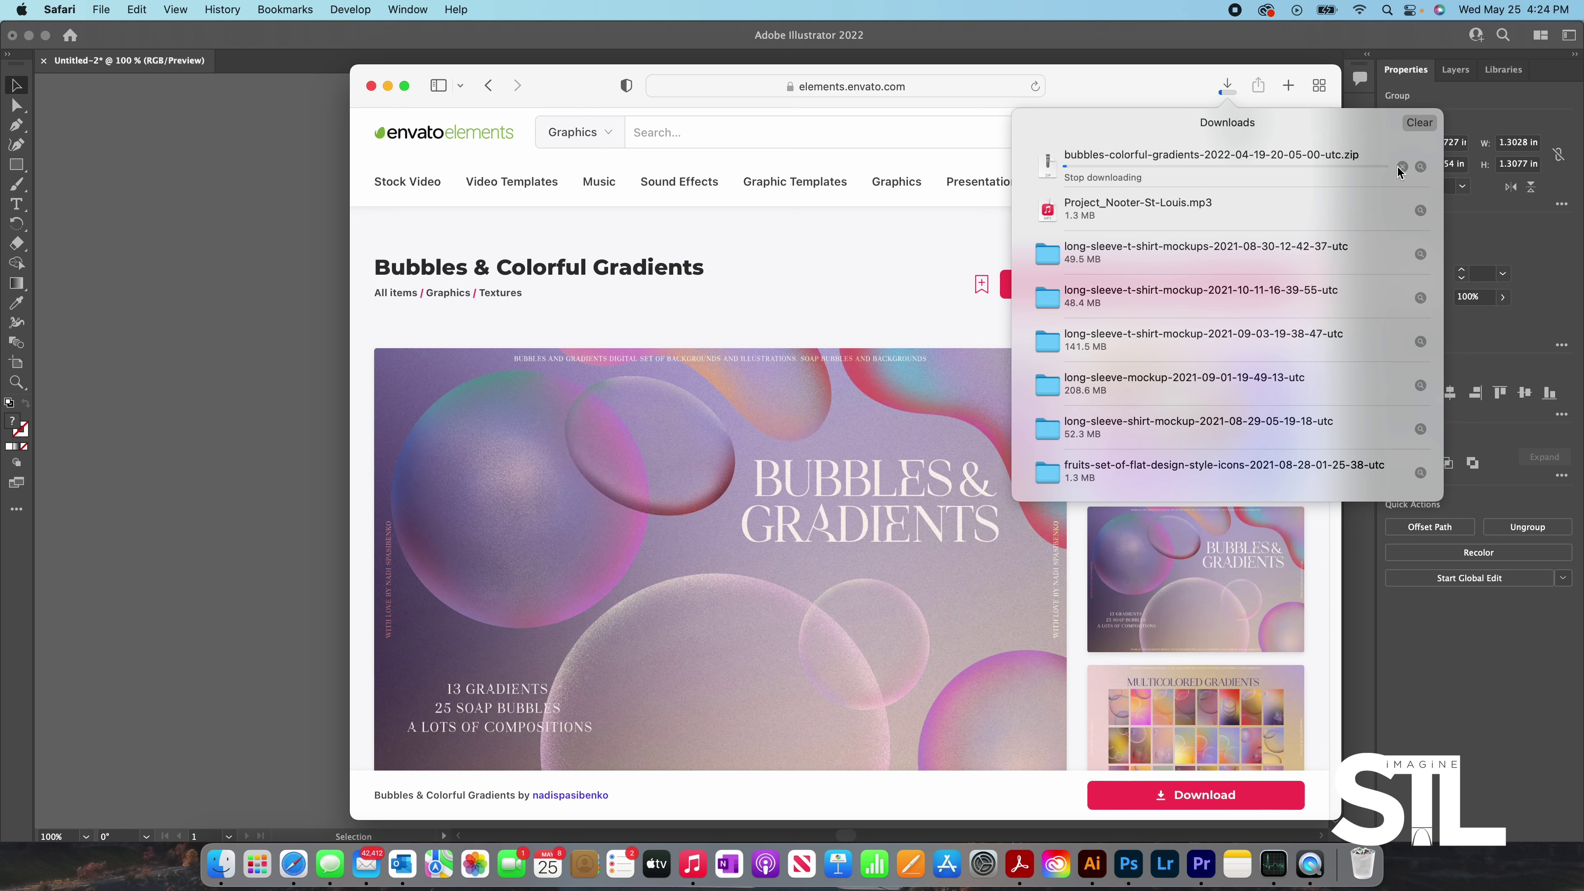
left_click(726, 268)
- Examine the 50 Bubble Overlays and Bubble Texture Pack Background items among the "bubble texture" graphics, including the overlays' file details
left_click(489, 85)
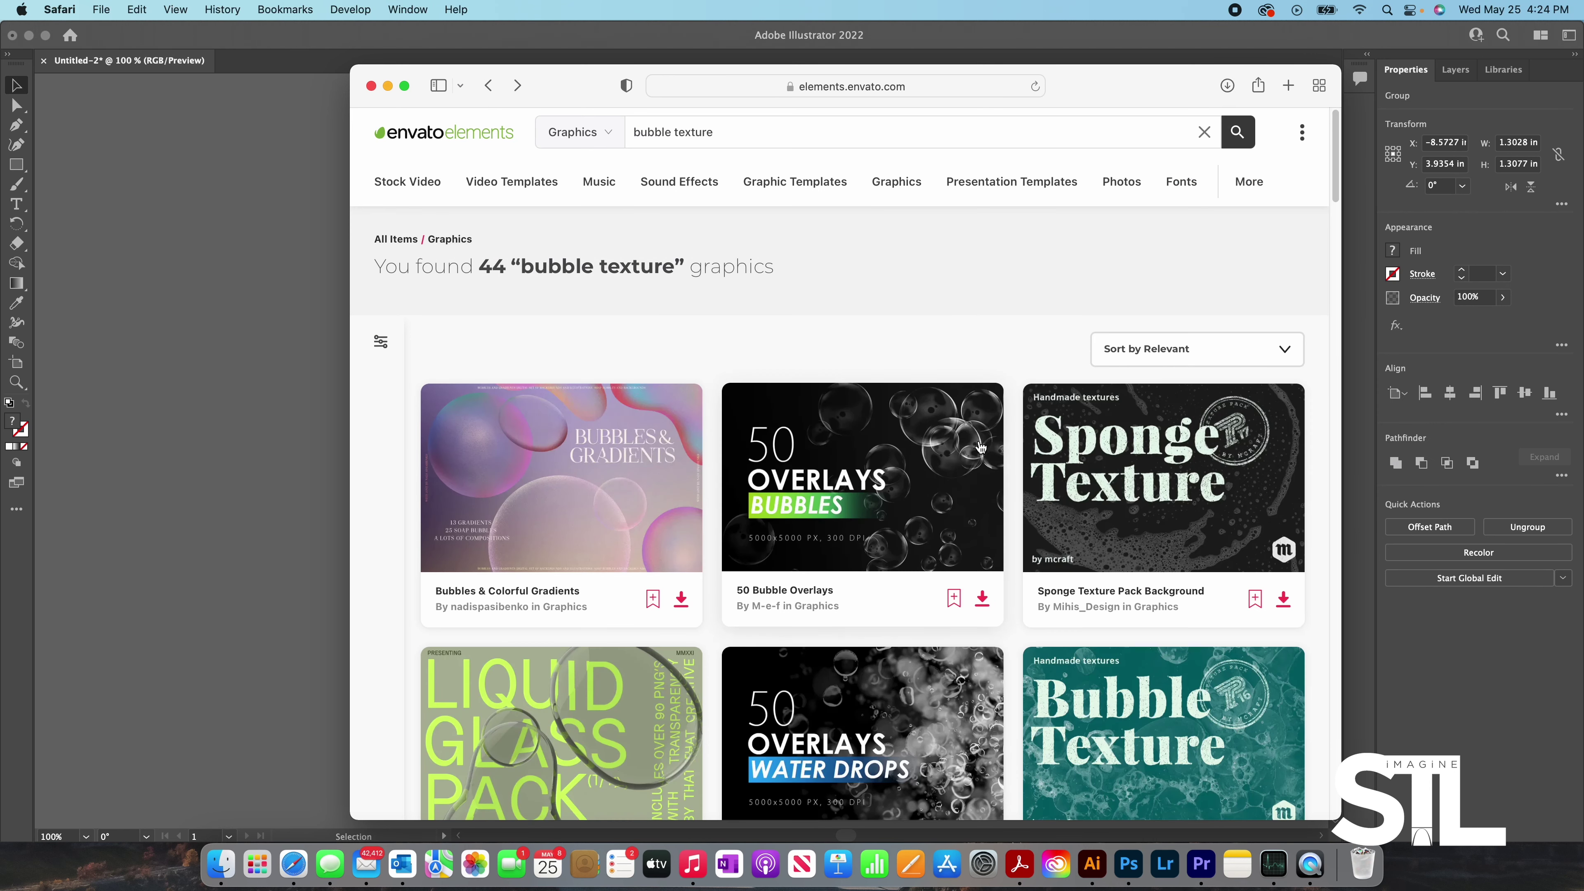
left_click(927, 455)
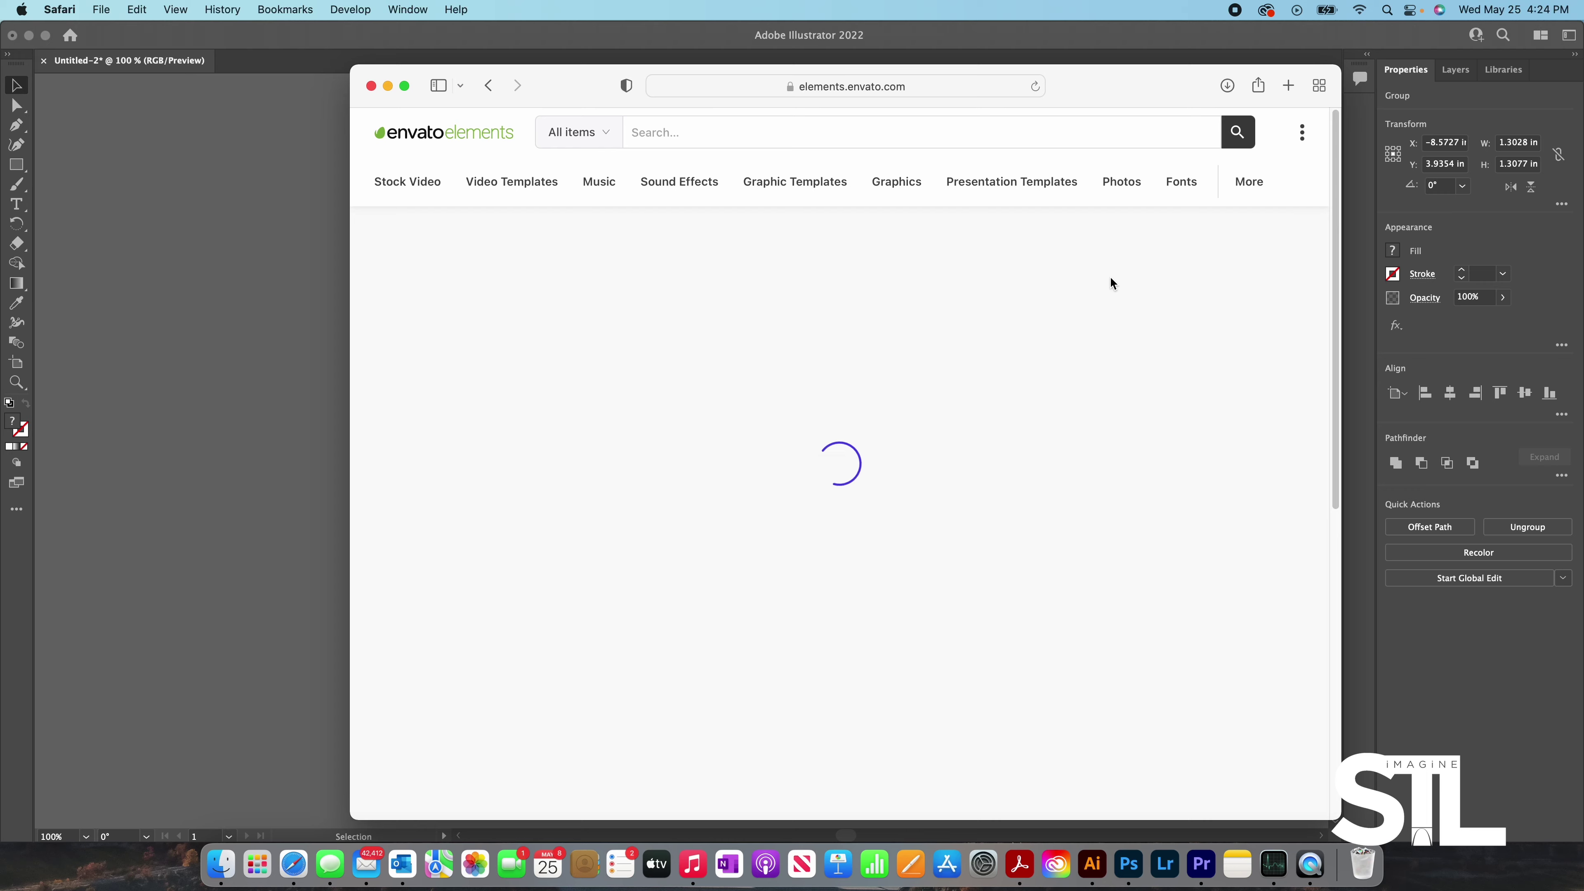
scroll(1081, 405, "down", 6)
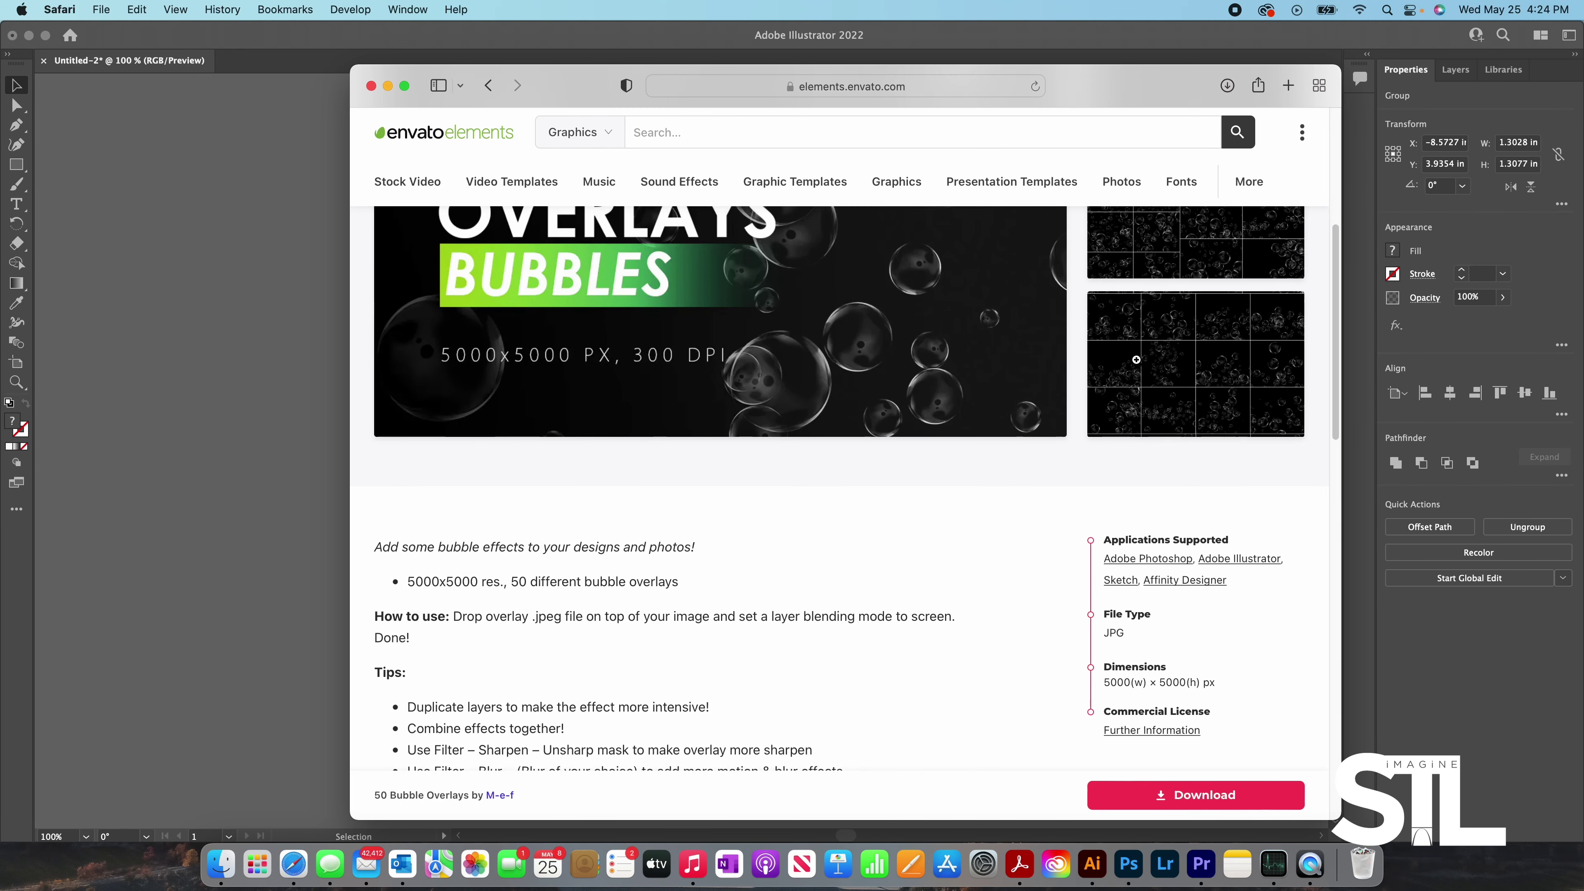
scroll(1136, 359, "up", 3)
left_click(488, 85)
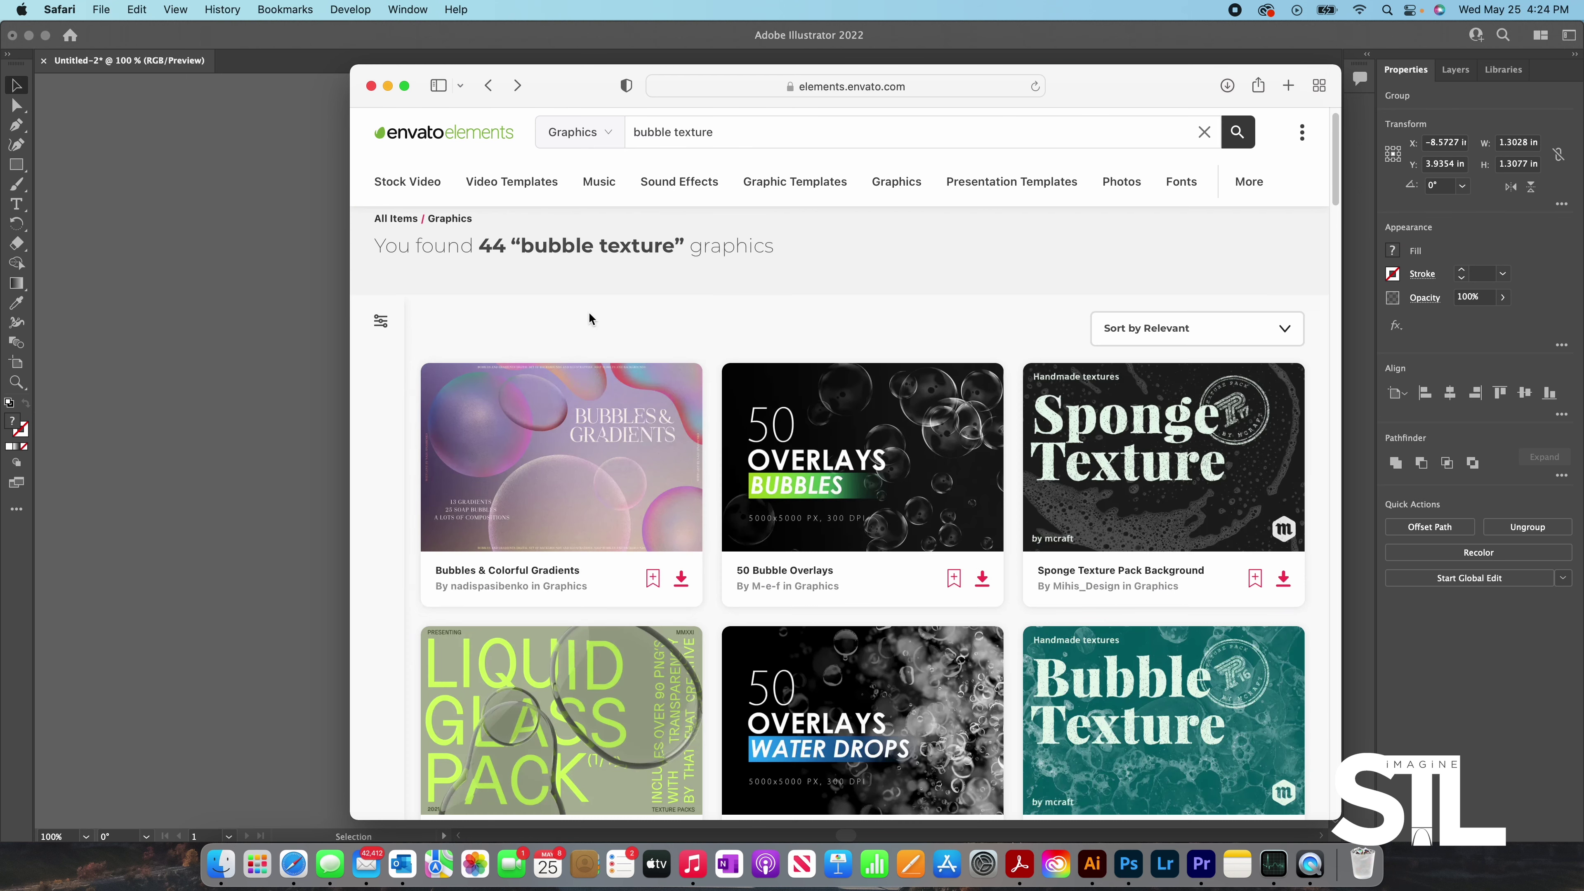
scroll(624, 374, "down", 4)
scroll(998, 436, "down", 1)
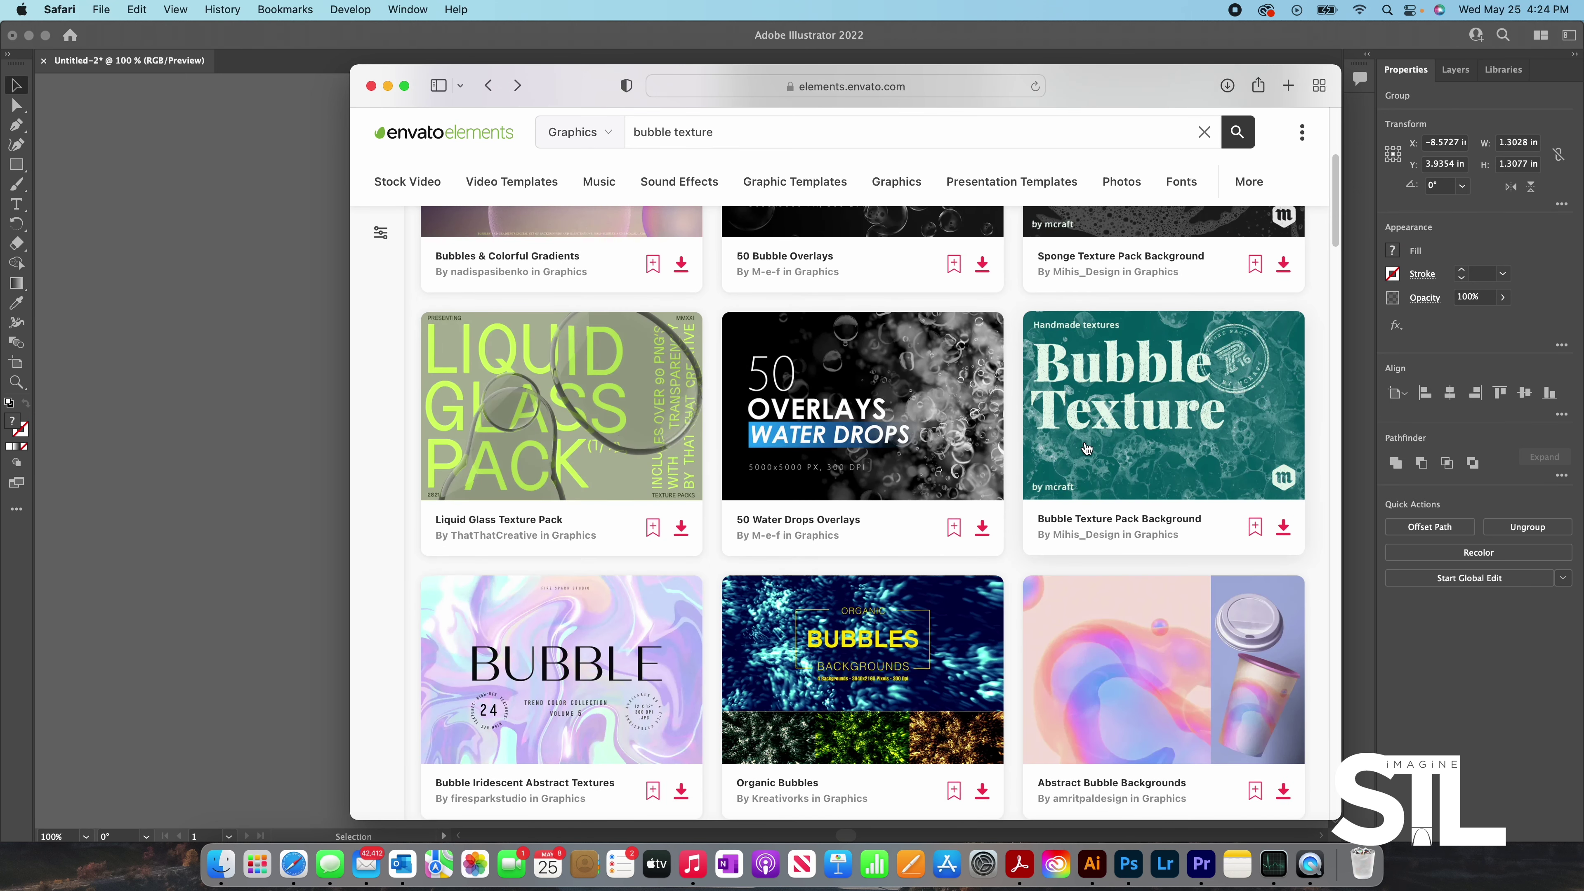
left_click(1085, 447)
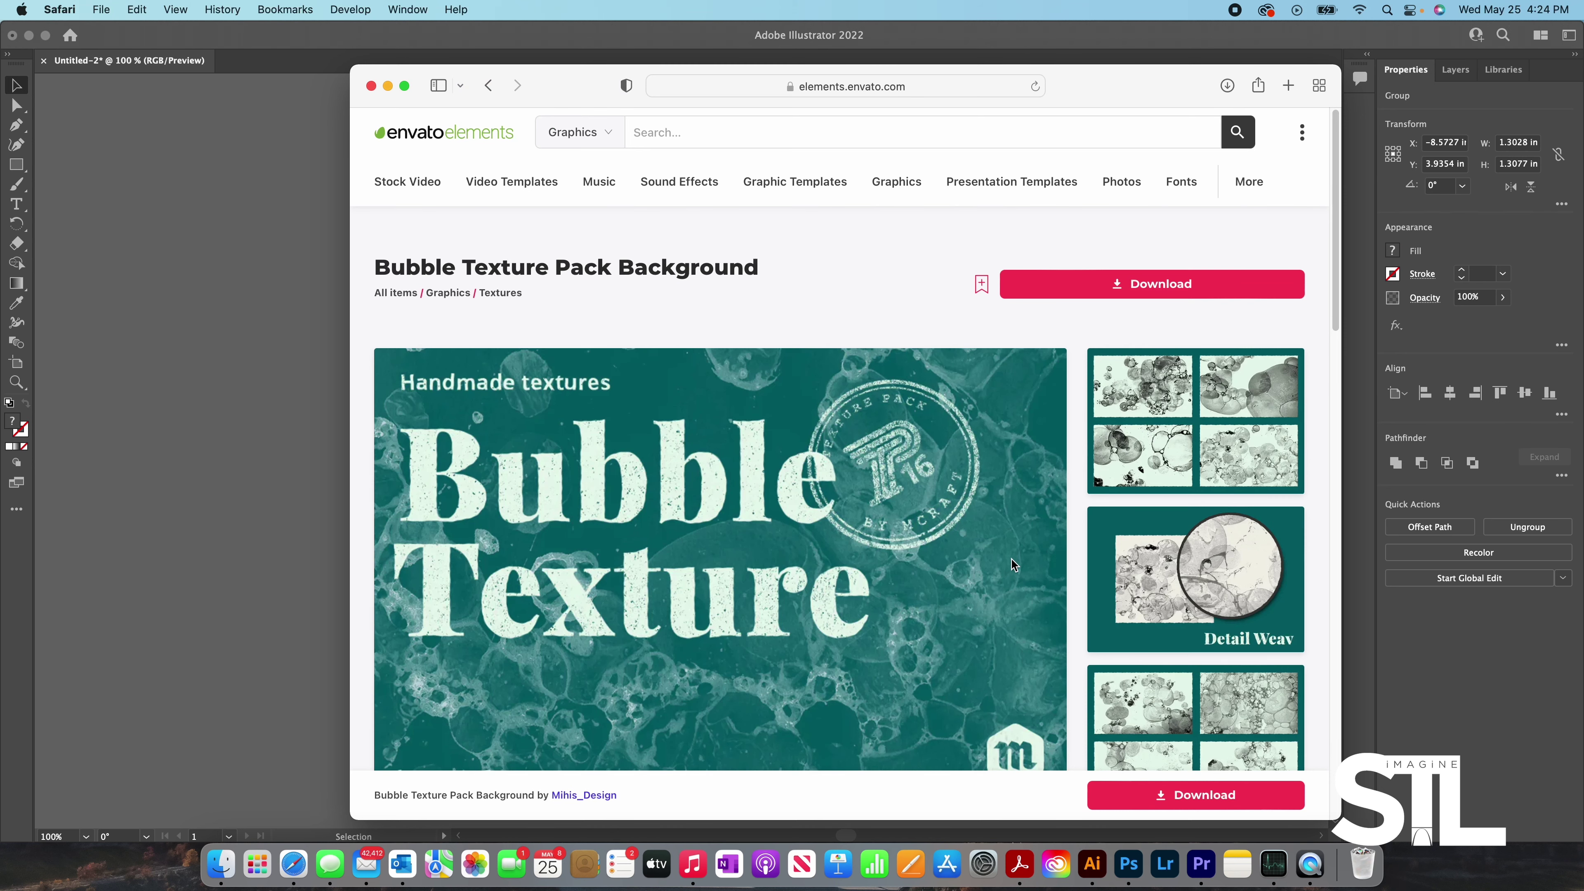
left_click(489, 85)
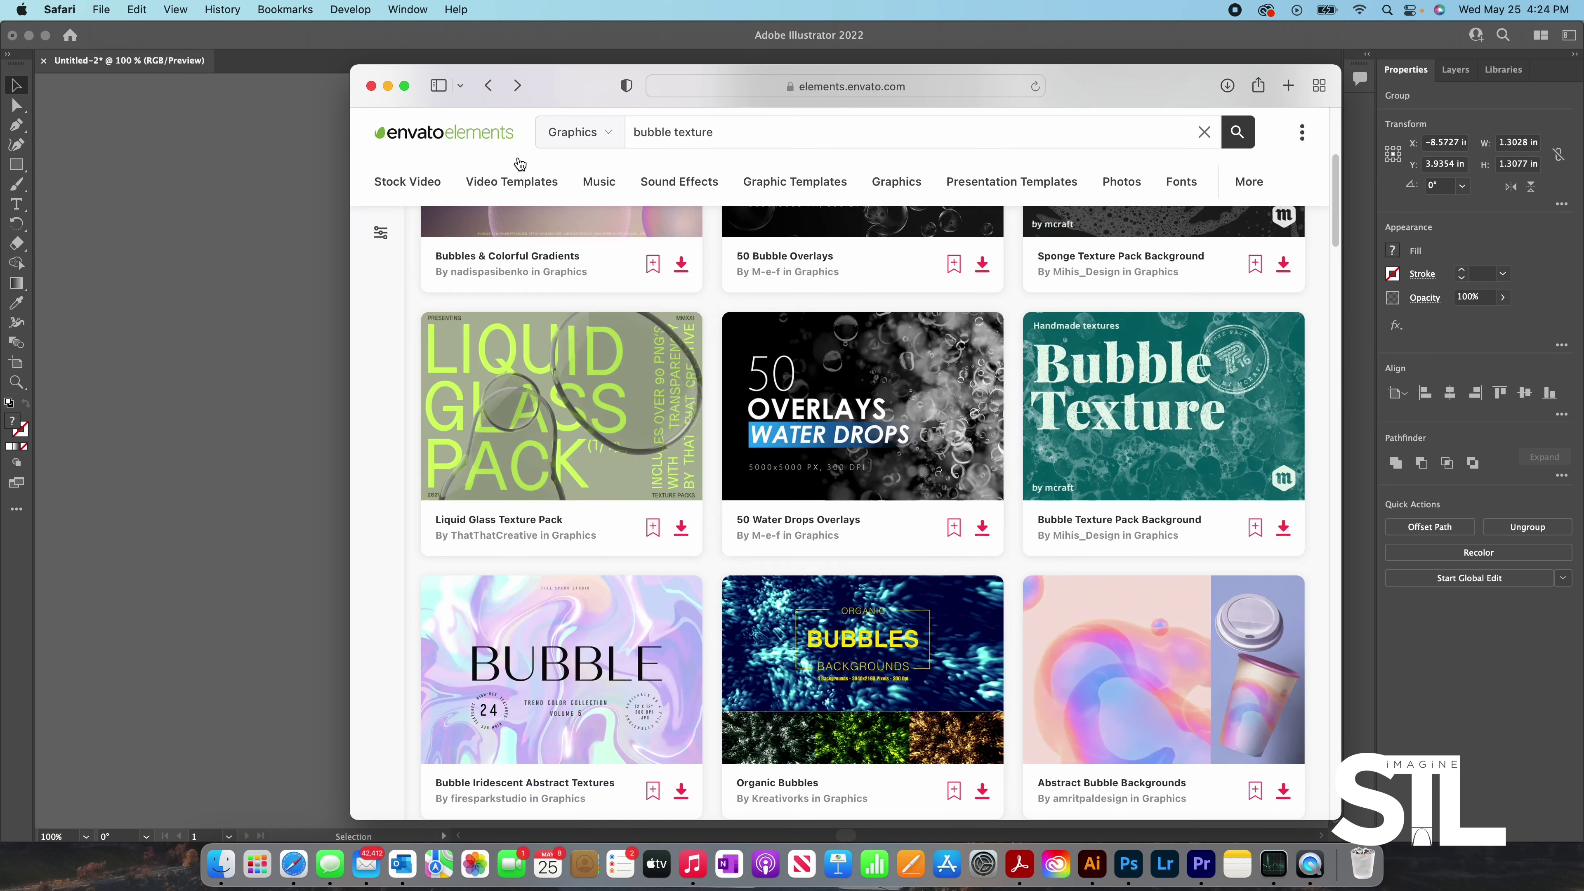
- Open Bubble Particles Vector Backgrounds from the "bubble texture" graphics, review its file details, start its download and view the downloads list
scroll(840, 561, "down", 5)
scroll(840, 561, "down", 2)
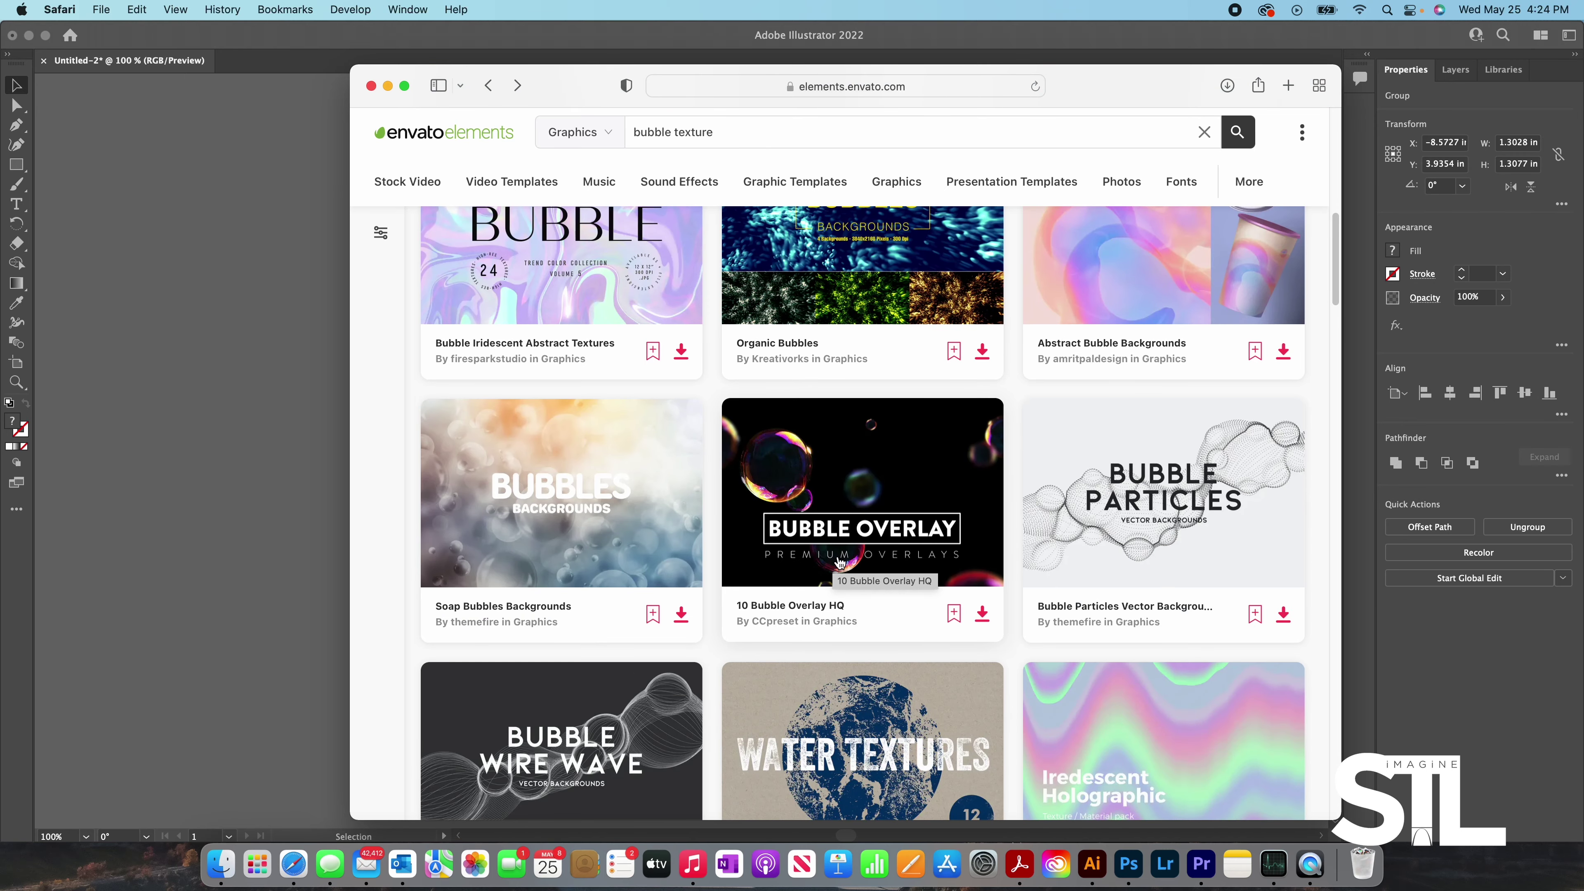
left_click(1098, 503)
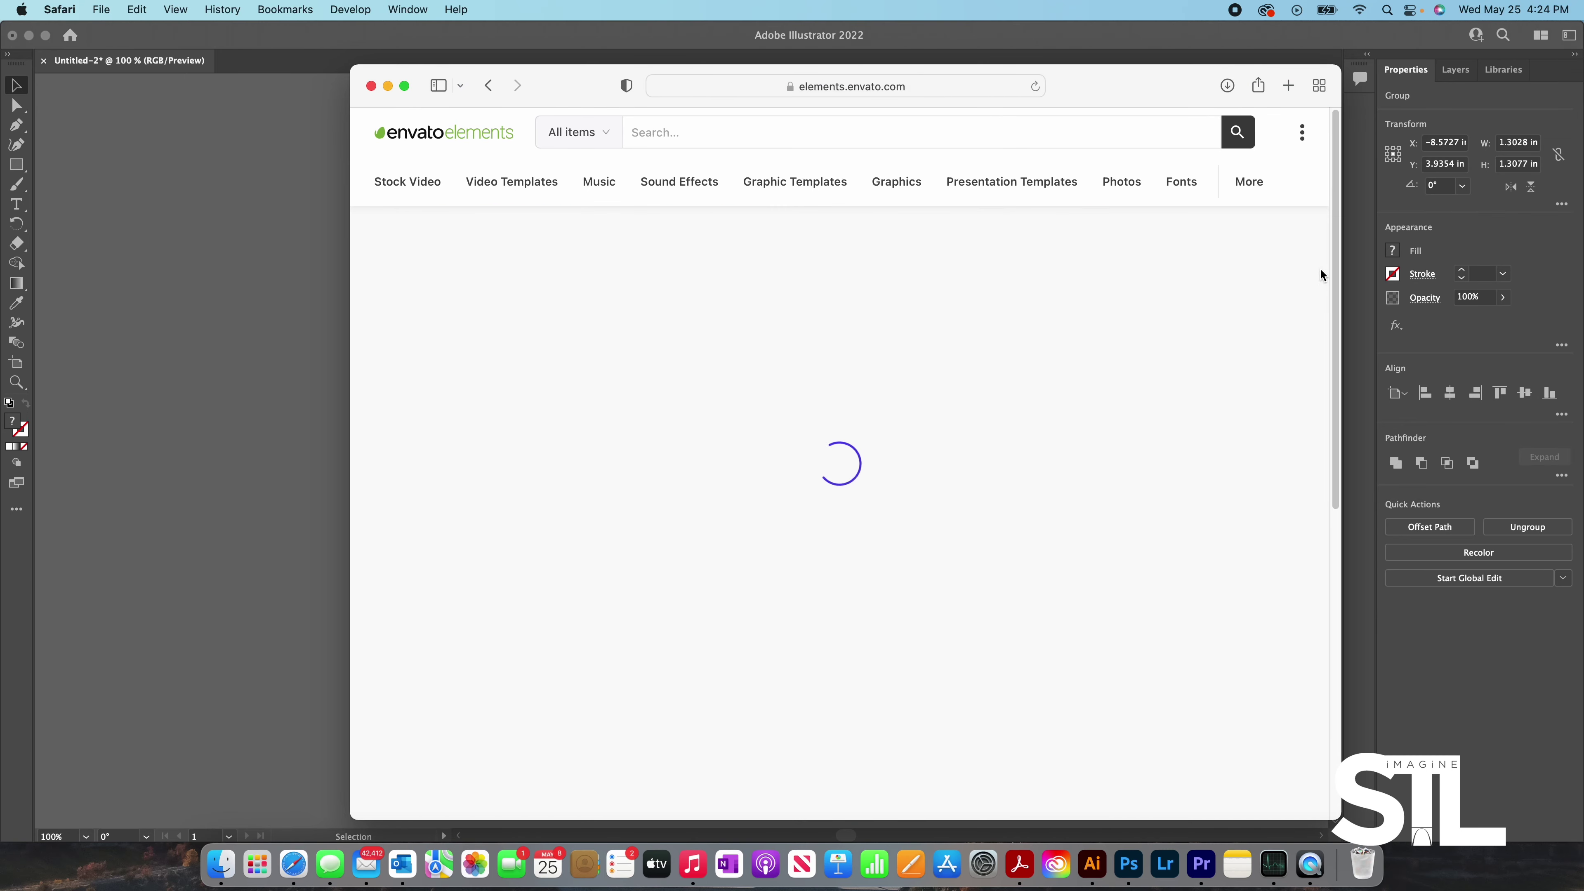
scroll(991, 498, "down", 10)
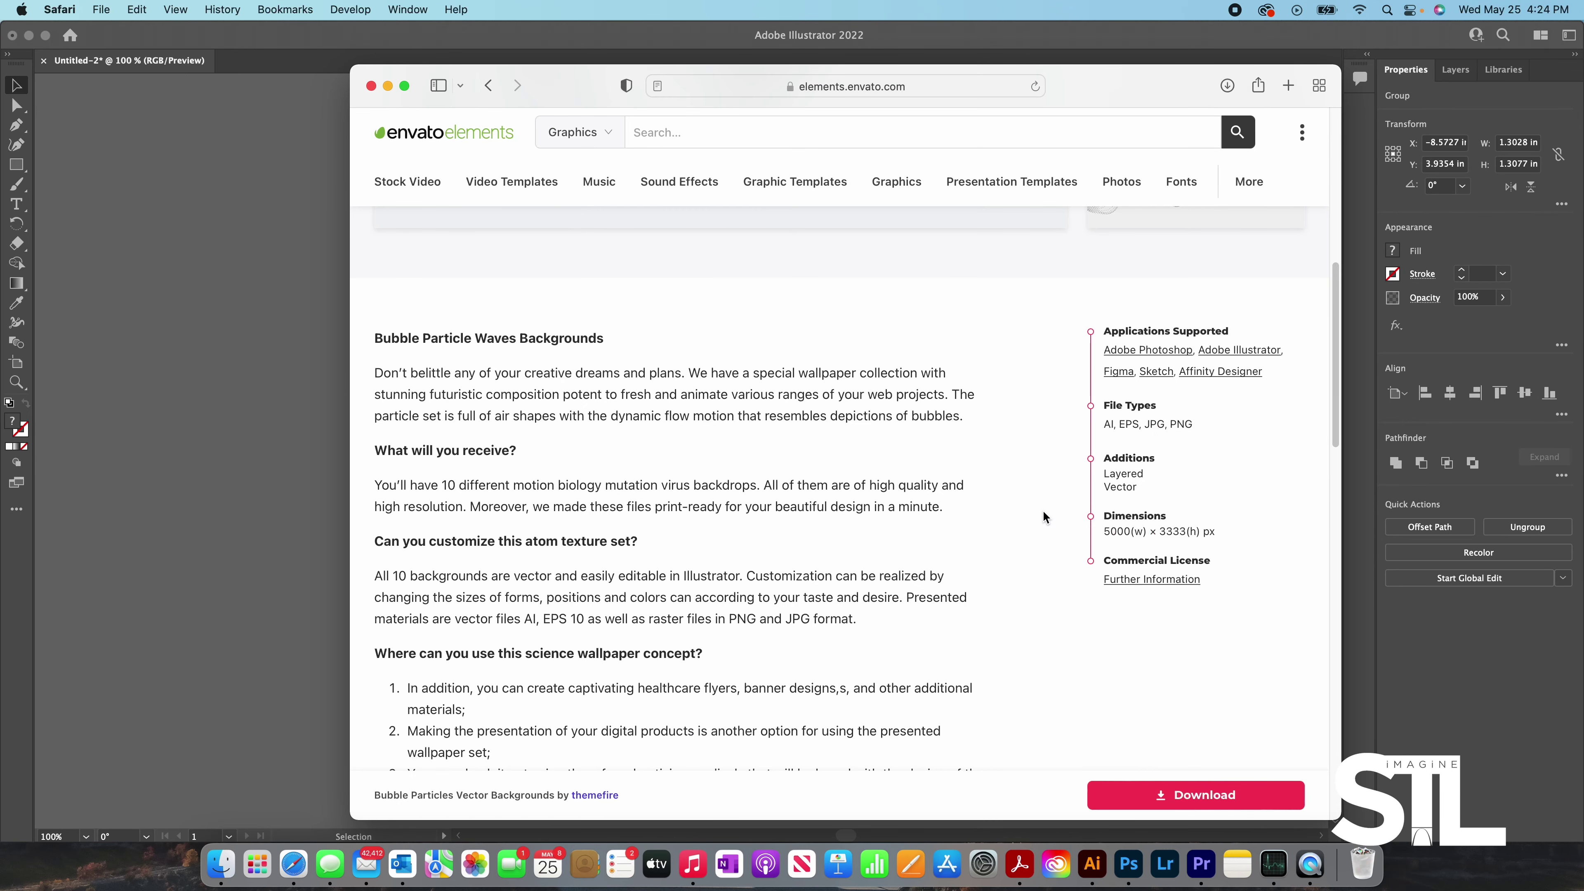
scroll(1044, 509, "up", 10)
left_click(1168, 284)
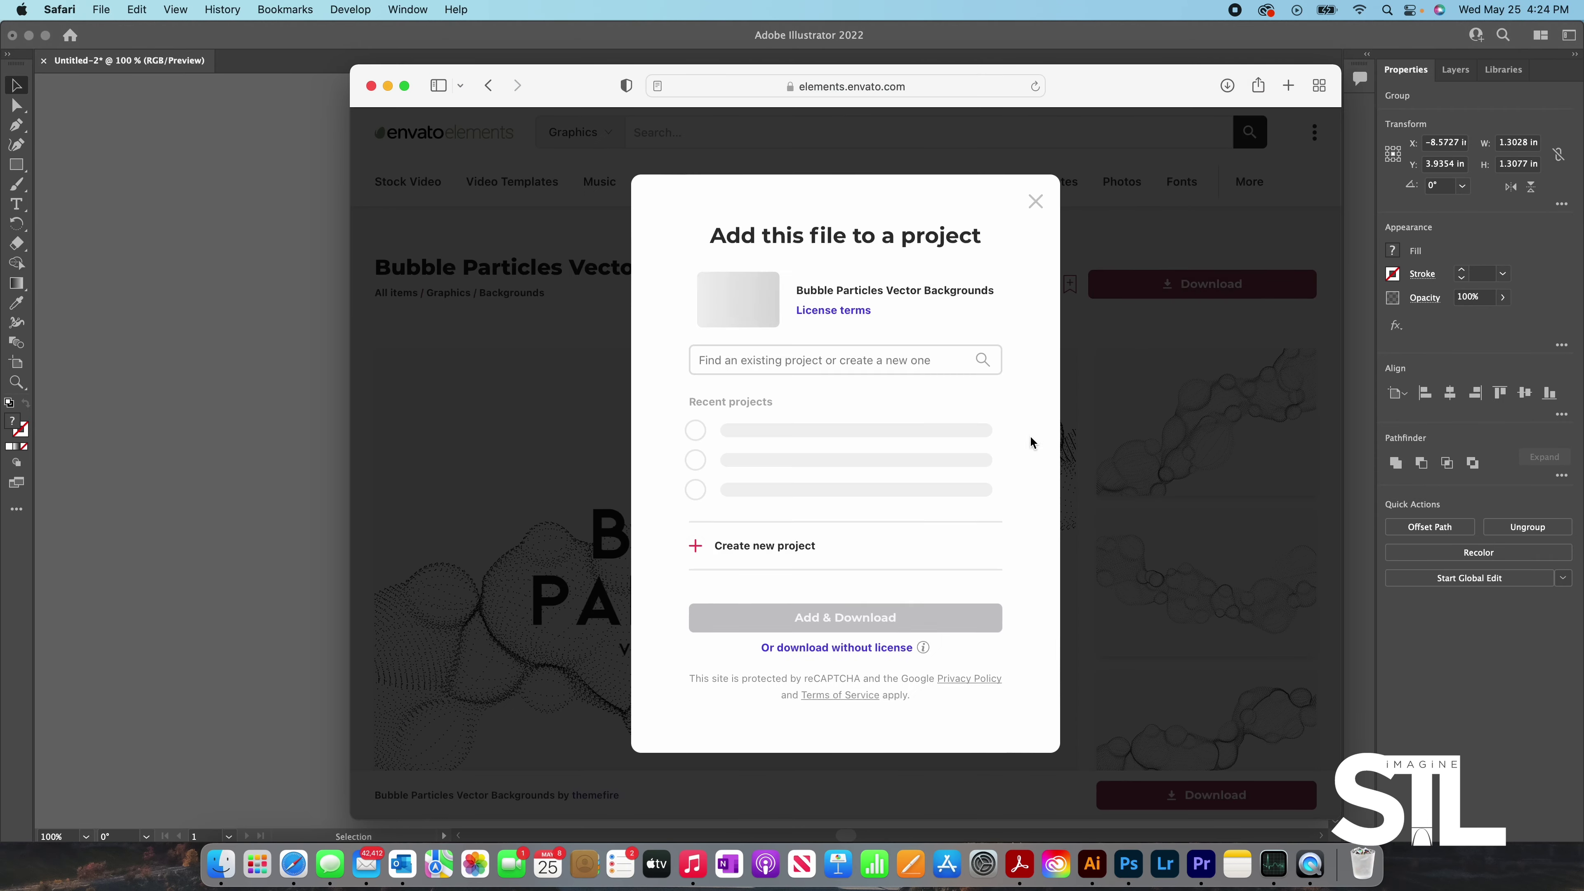
left_click(888, 633)
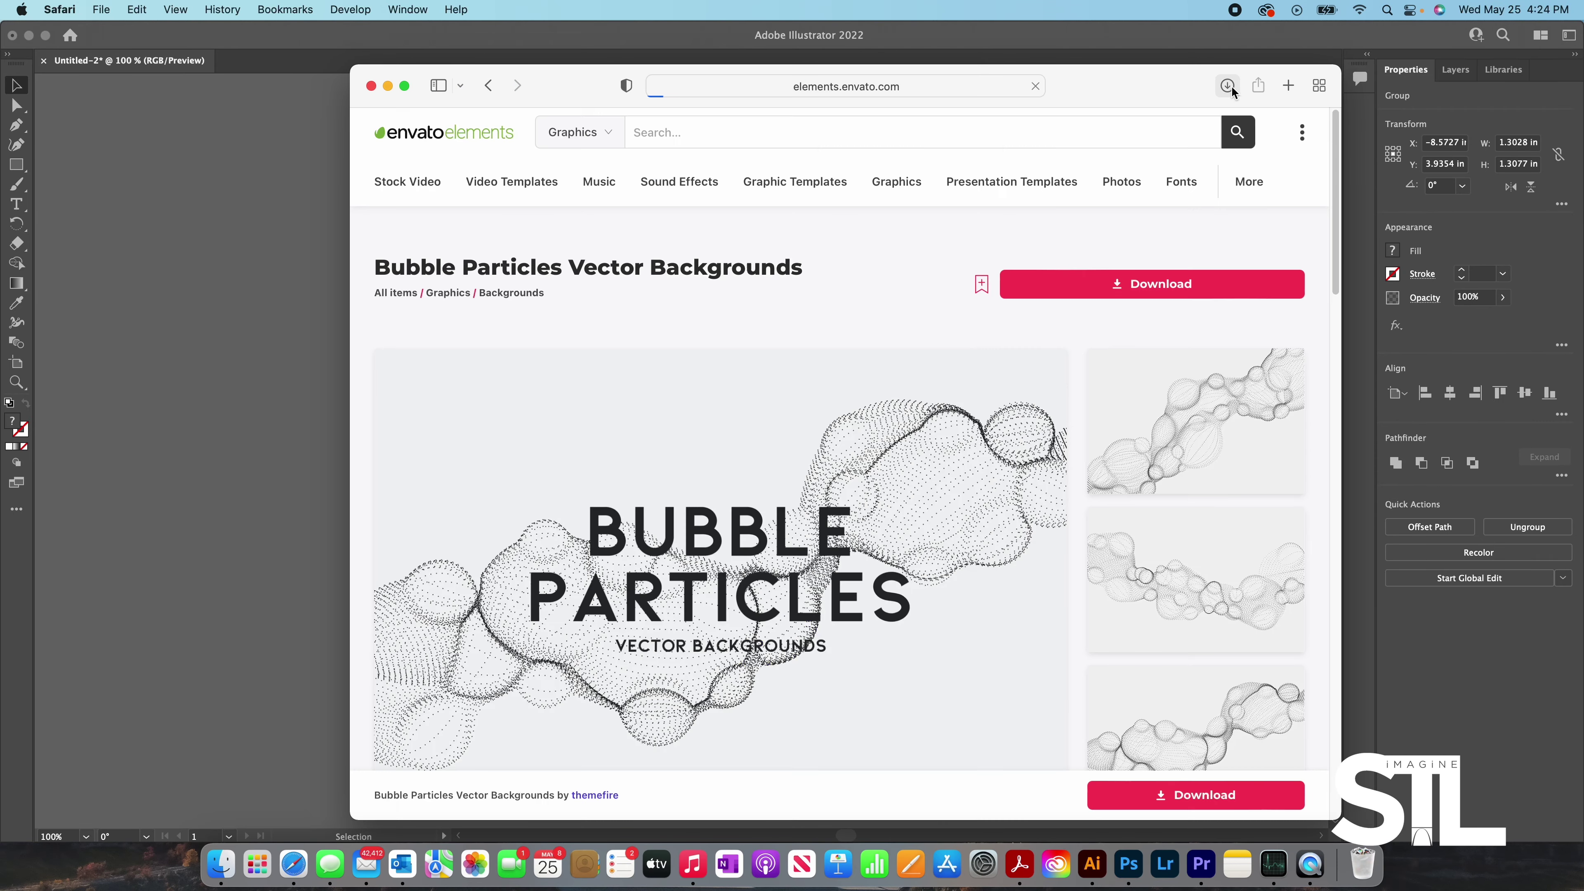
left_click(1228, 86)
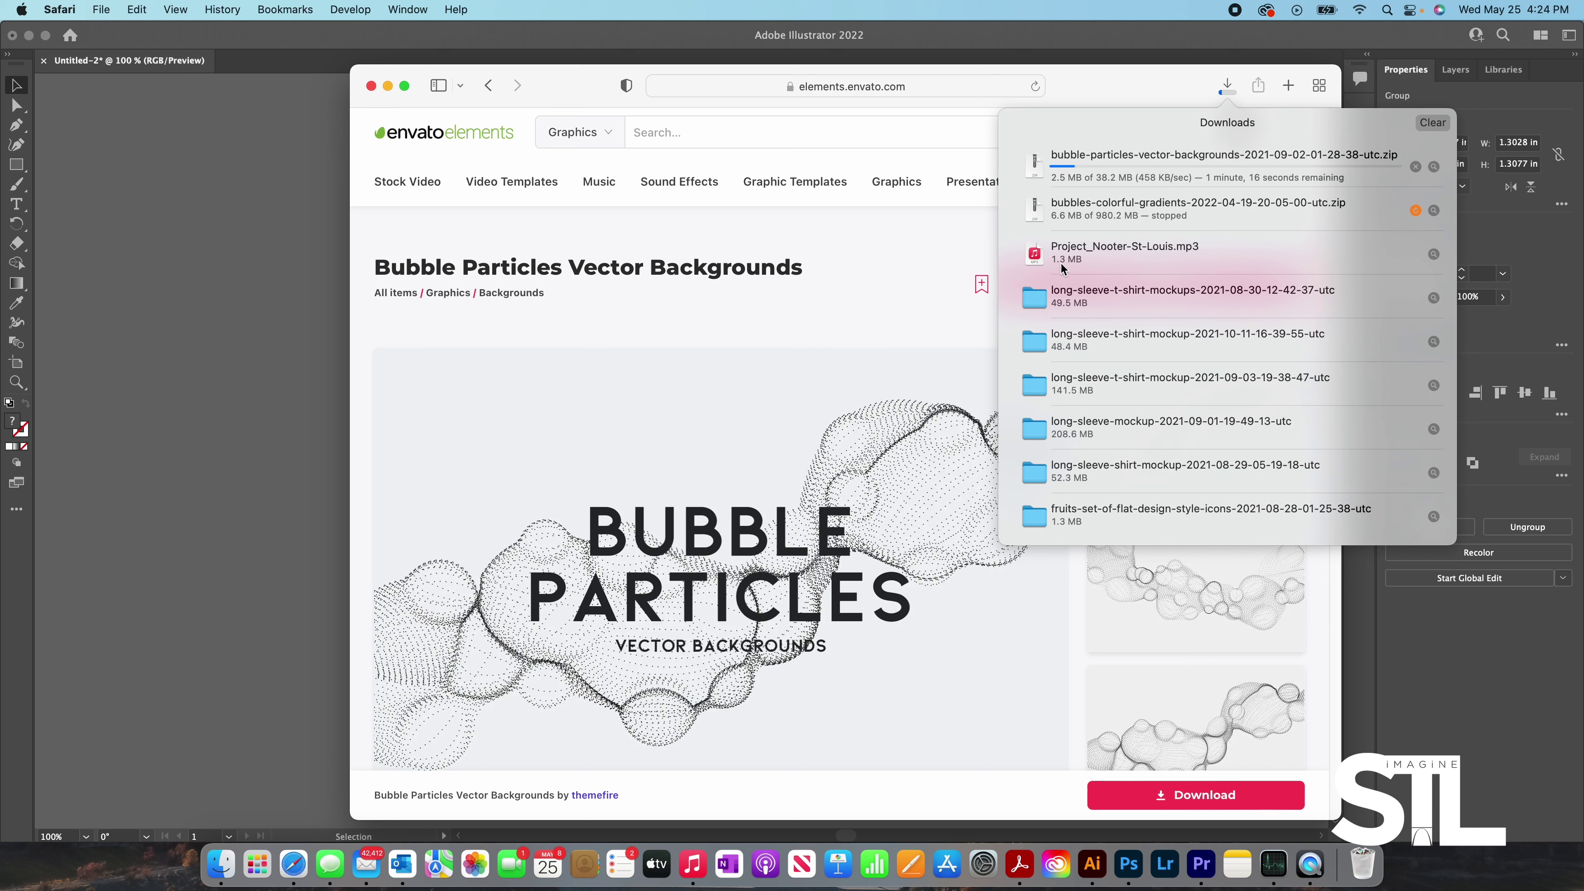
- Switch to Illustrator, scale the orange illustration down to about 0.76 in wide and move it up towards the artboard's top level
left_click(335, 348)
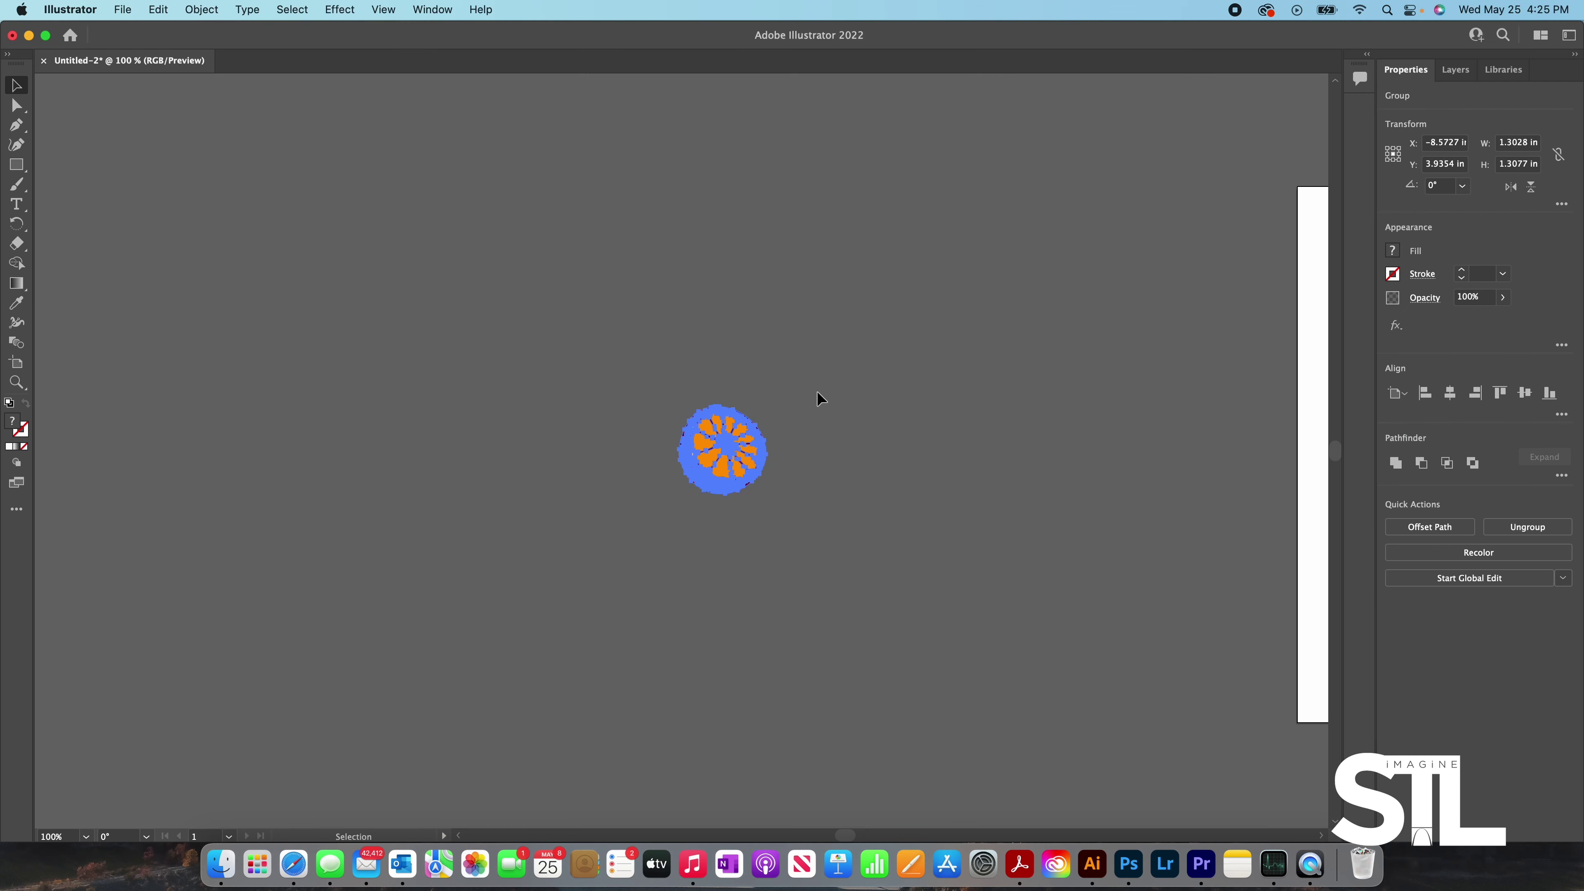
left_click_drag(740, 460, 757, 269)
scroll(832, 284, "down", 1)
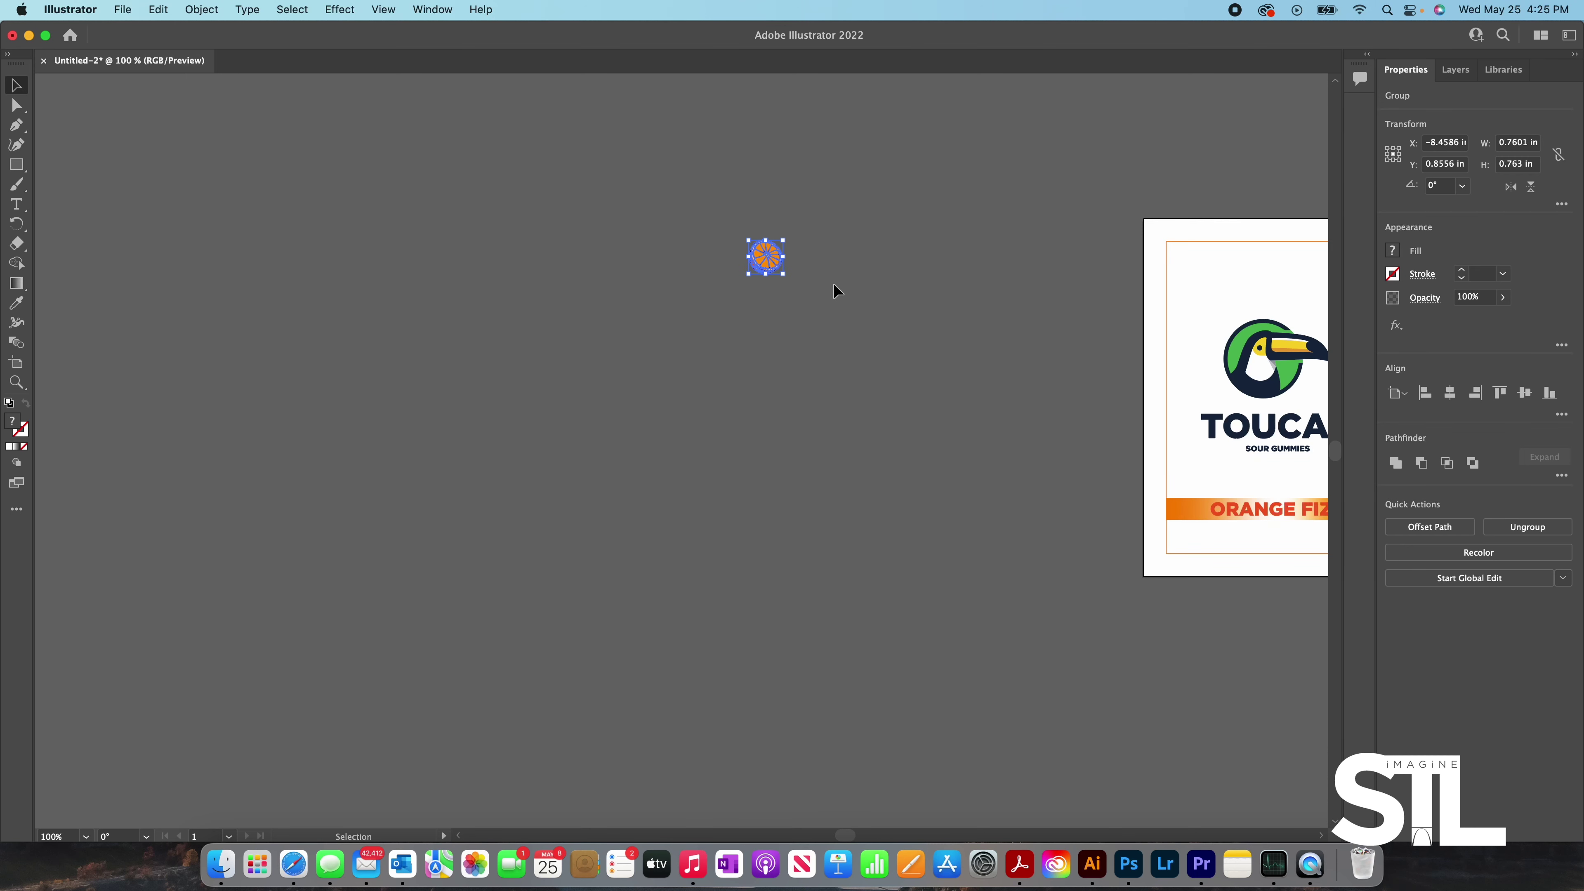
scroll(861, 324, "up", 3)
scroll(746, 335, "up", 2)
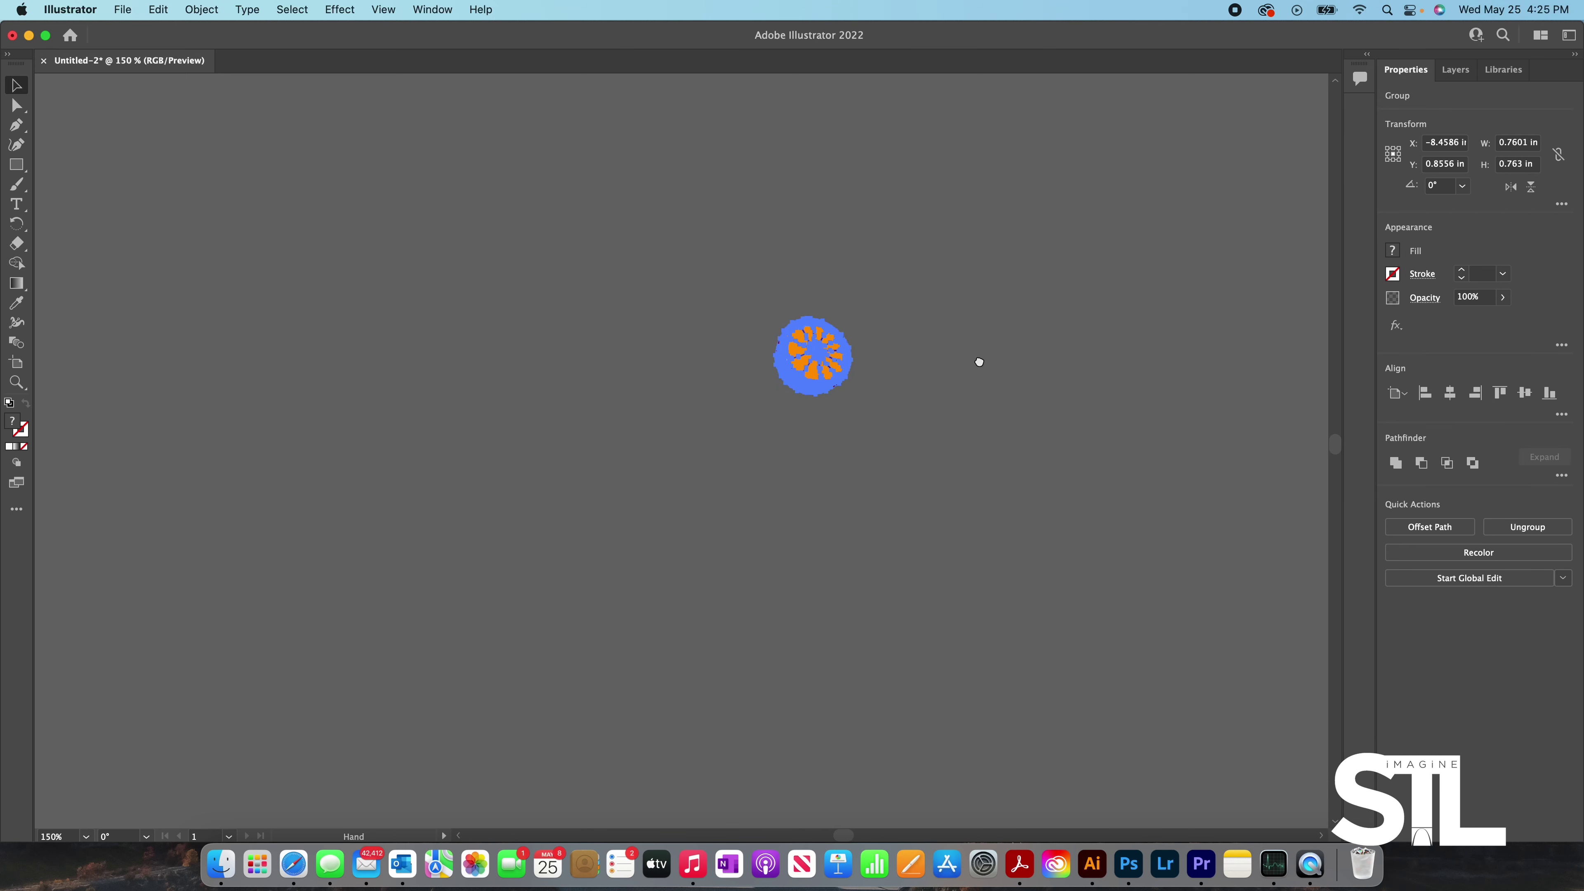
scroll(725, 272, "down", 1)
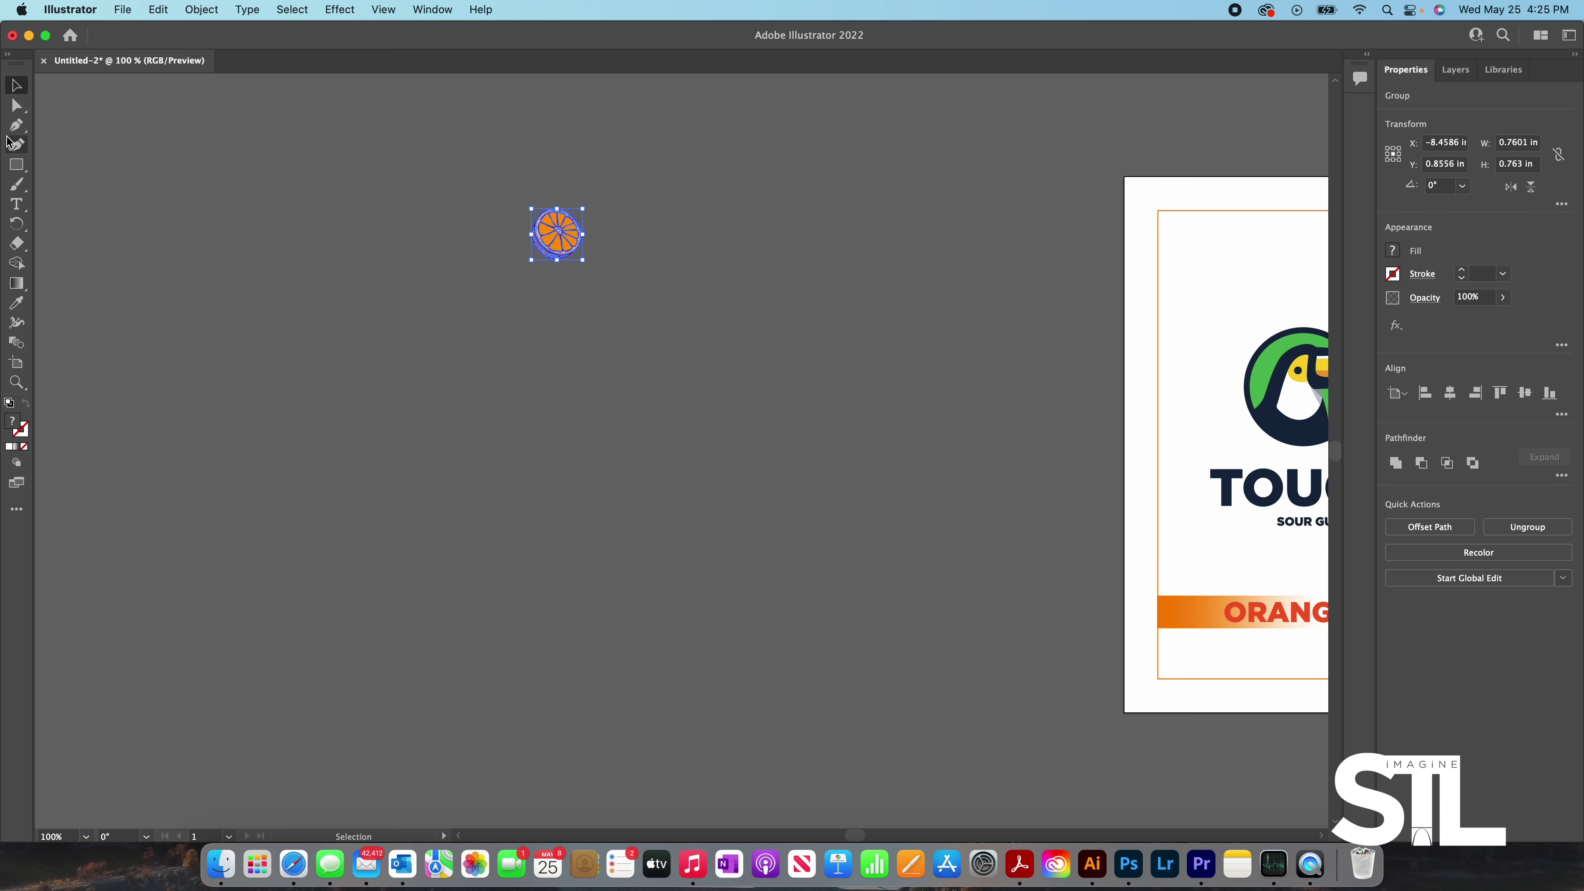
- Create a 6 in wide by 8 in high rectangle below the orange, outside the artboard
left_click(16, 165)
left_click(636, 367)
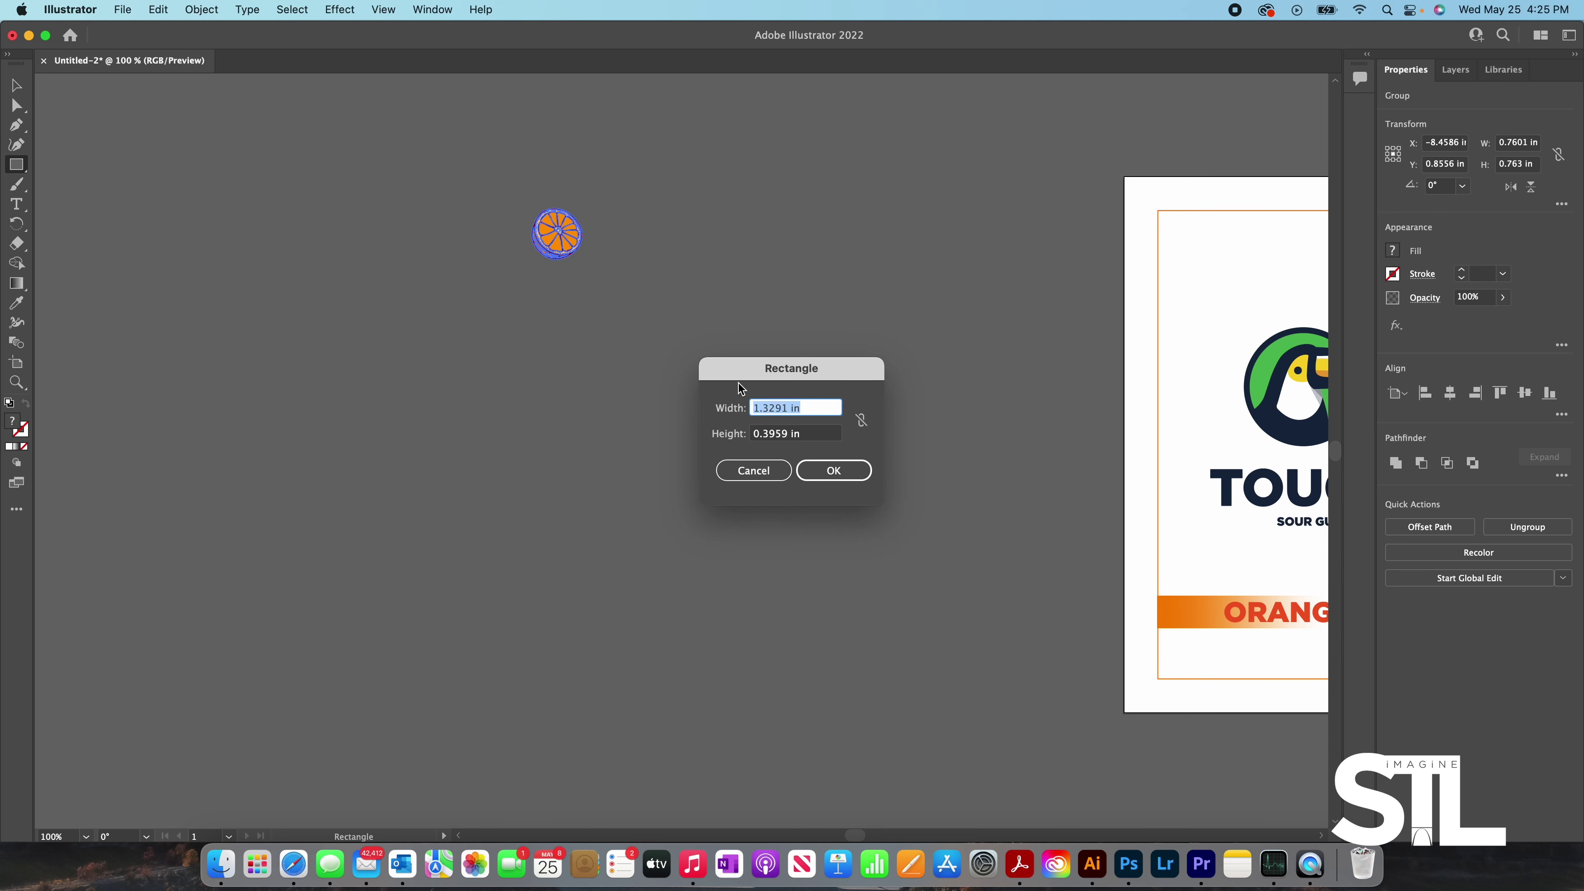
type("6")
left_click(821, 430)
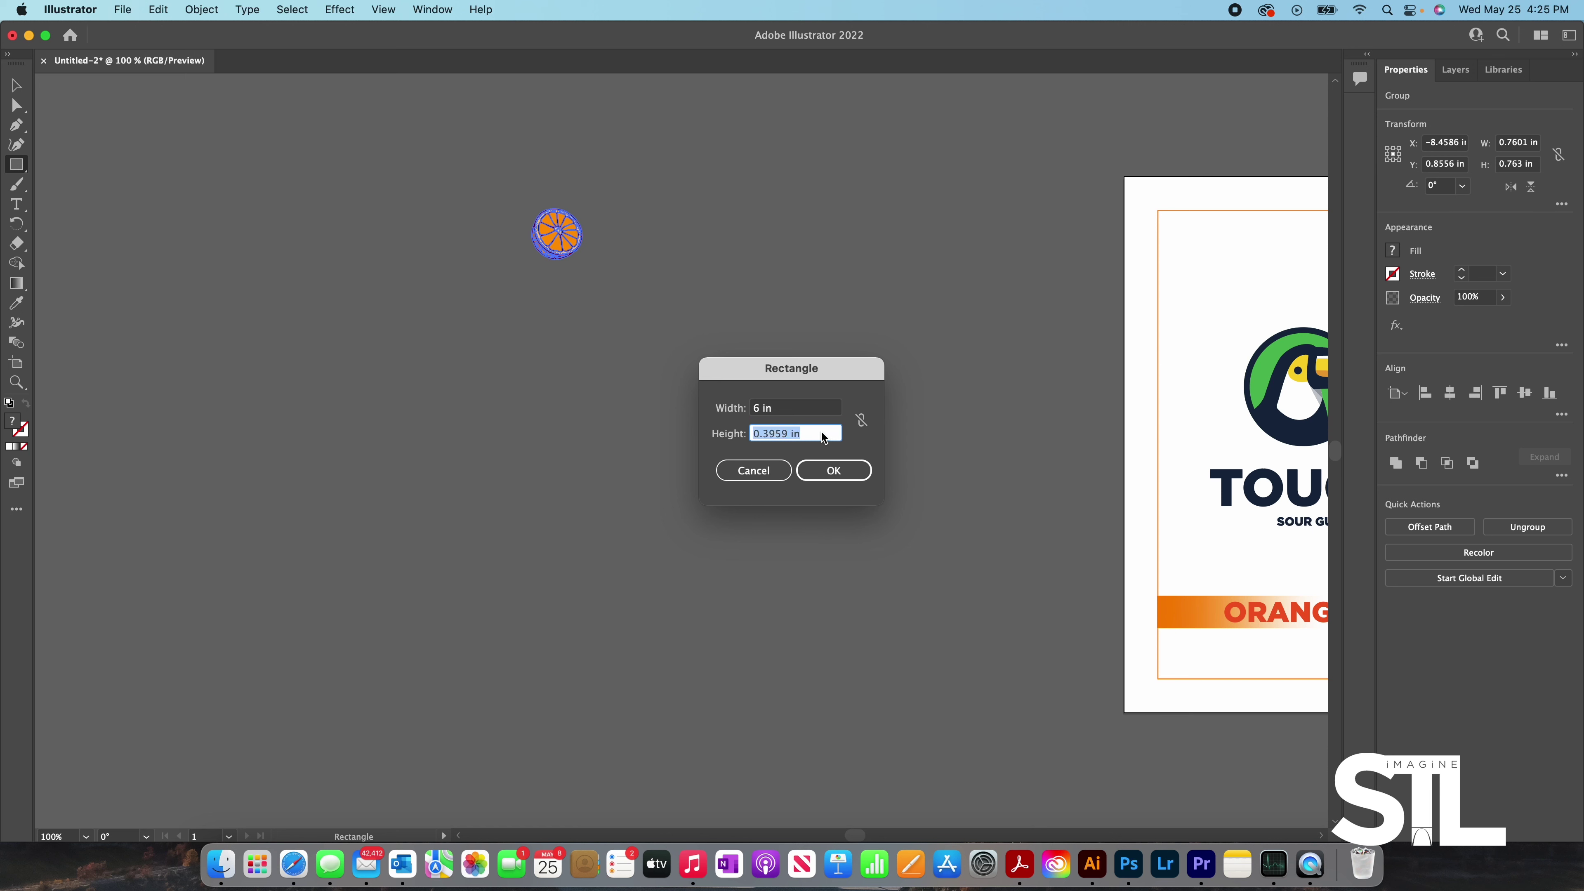
type("8")
key("Return")
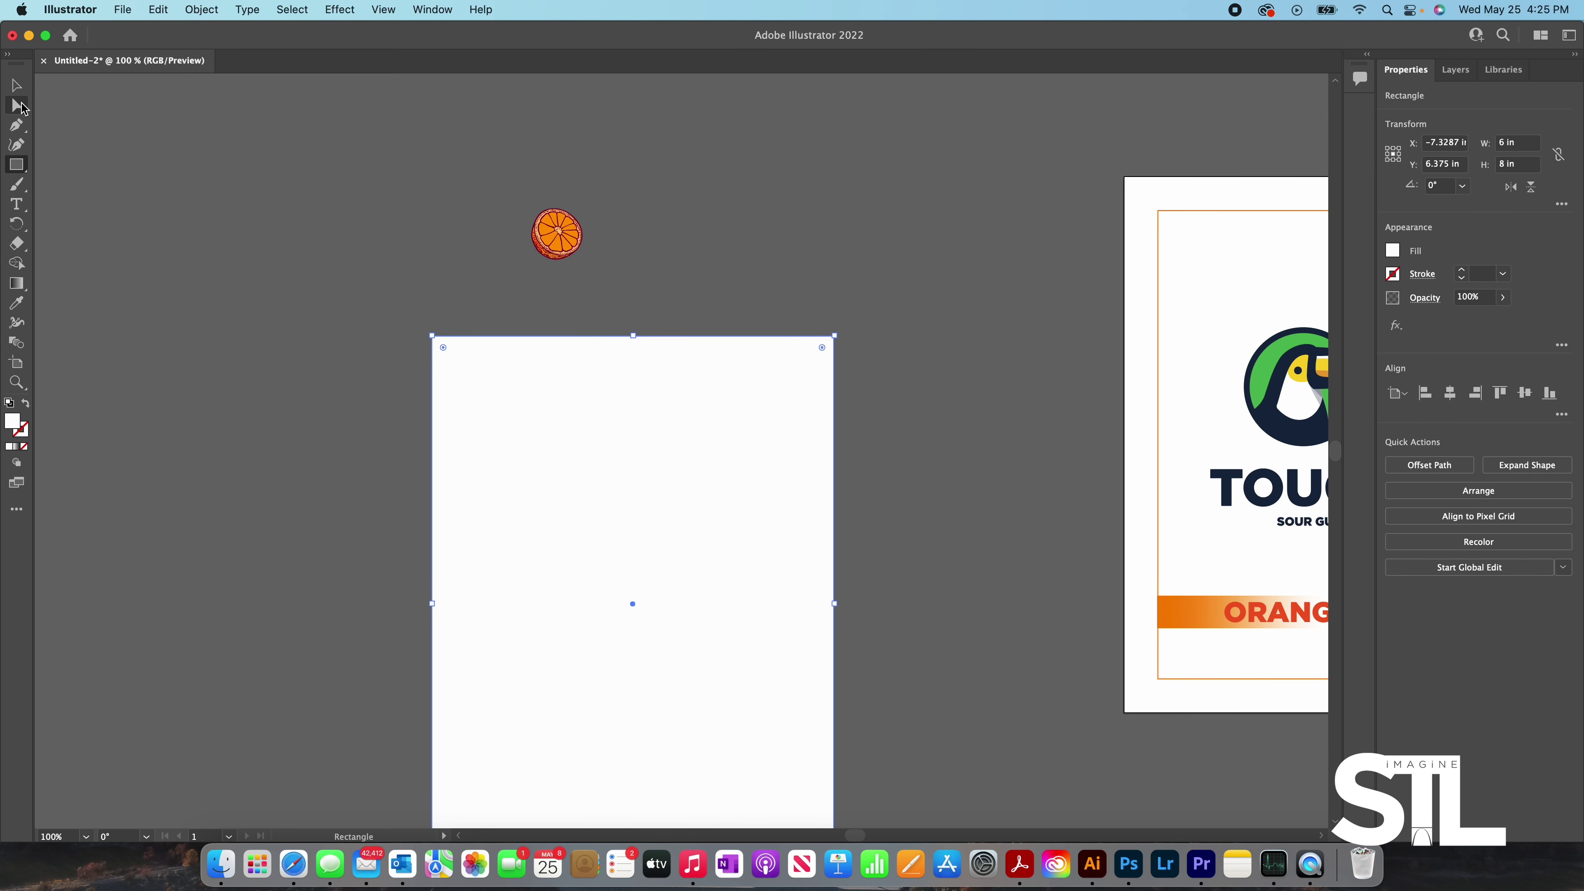
- Swap the rectangle's fill and stroke for a white outline without fill, and move it well clear of the orange
left_click(17, 86)
left_click_drag(577, 462, 741, 293)
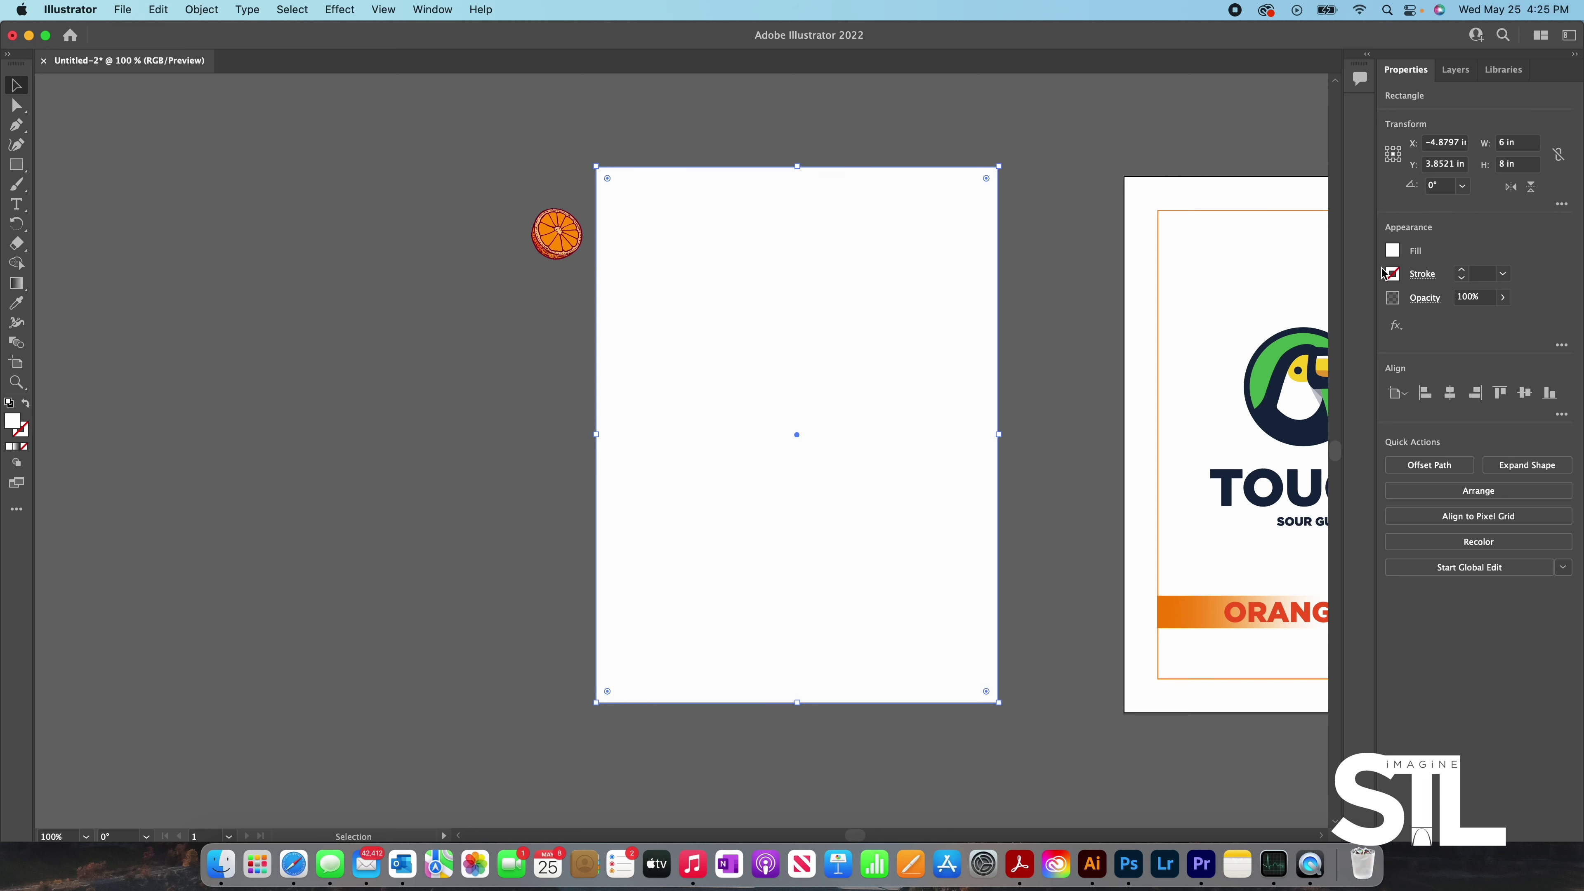
left_click(26, 403)
left_click(342, 390)
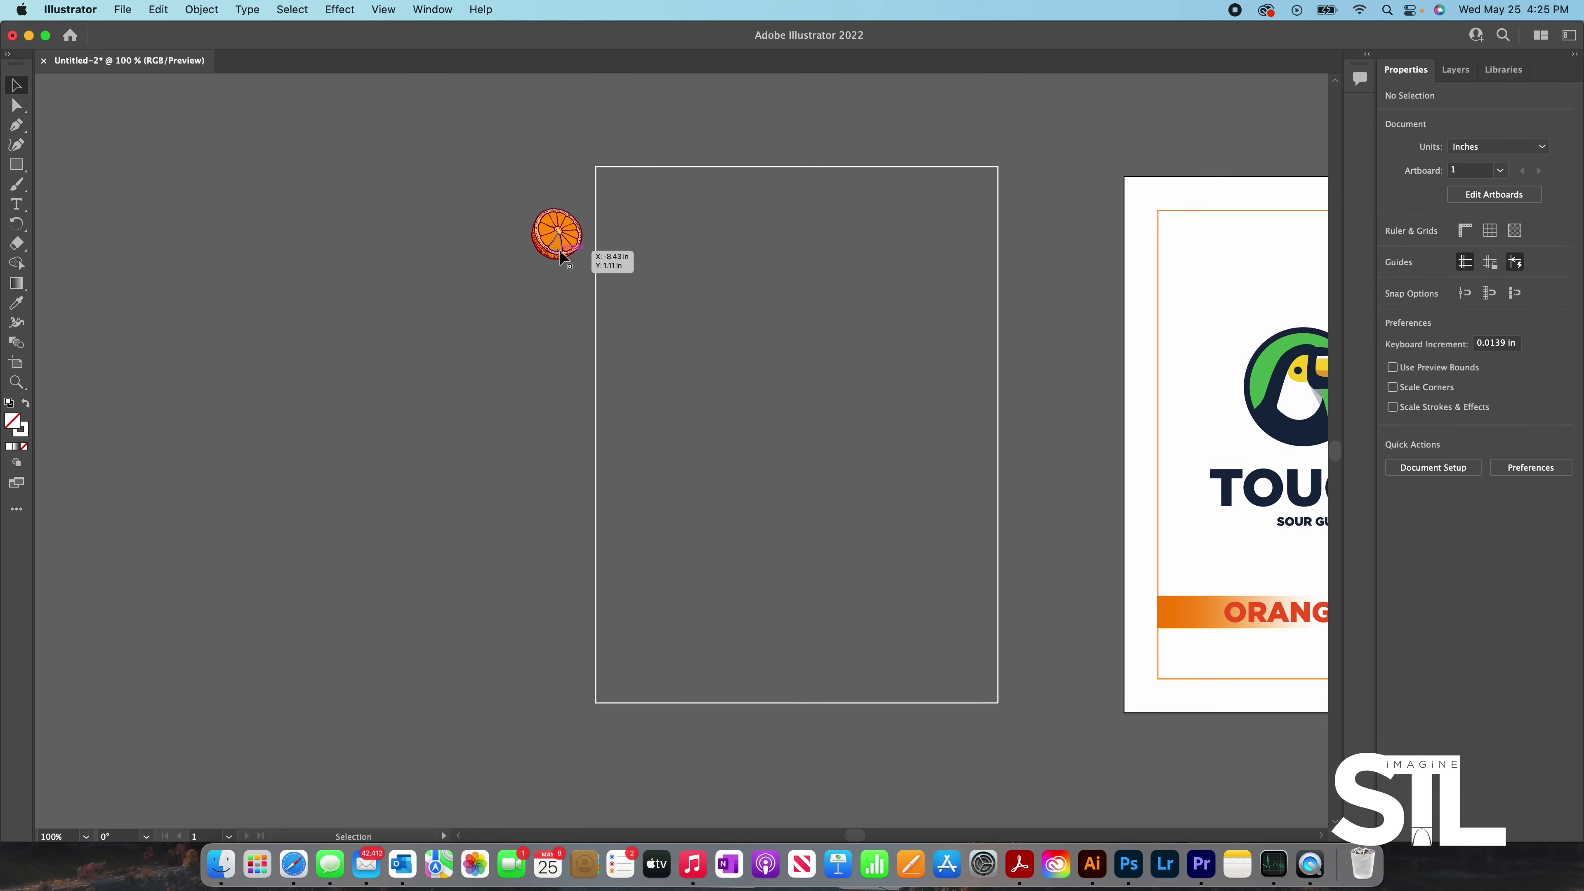
left_click_drag(561, 235, 553, 201)
left_click_drag(595, 262, 86, 375)
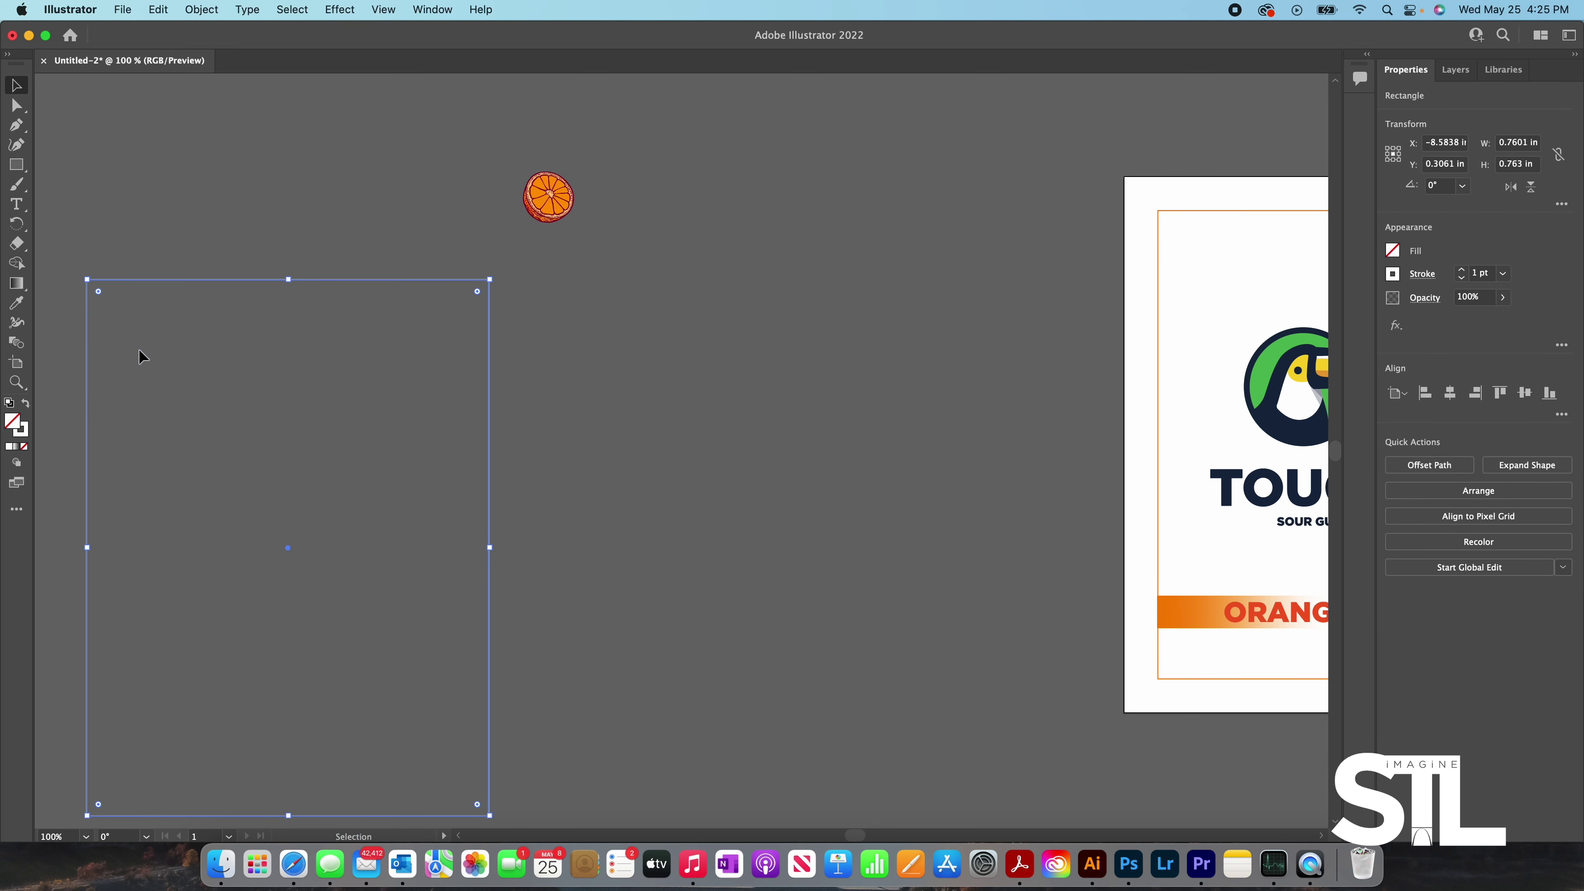
left_click_drag(492, 369, 357, 347)
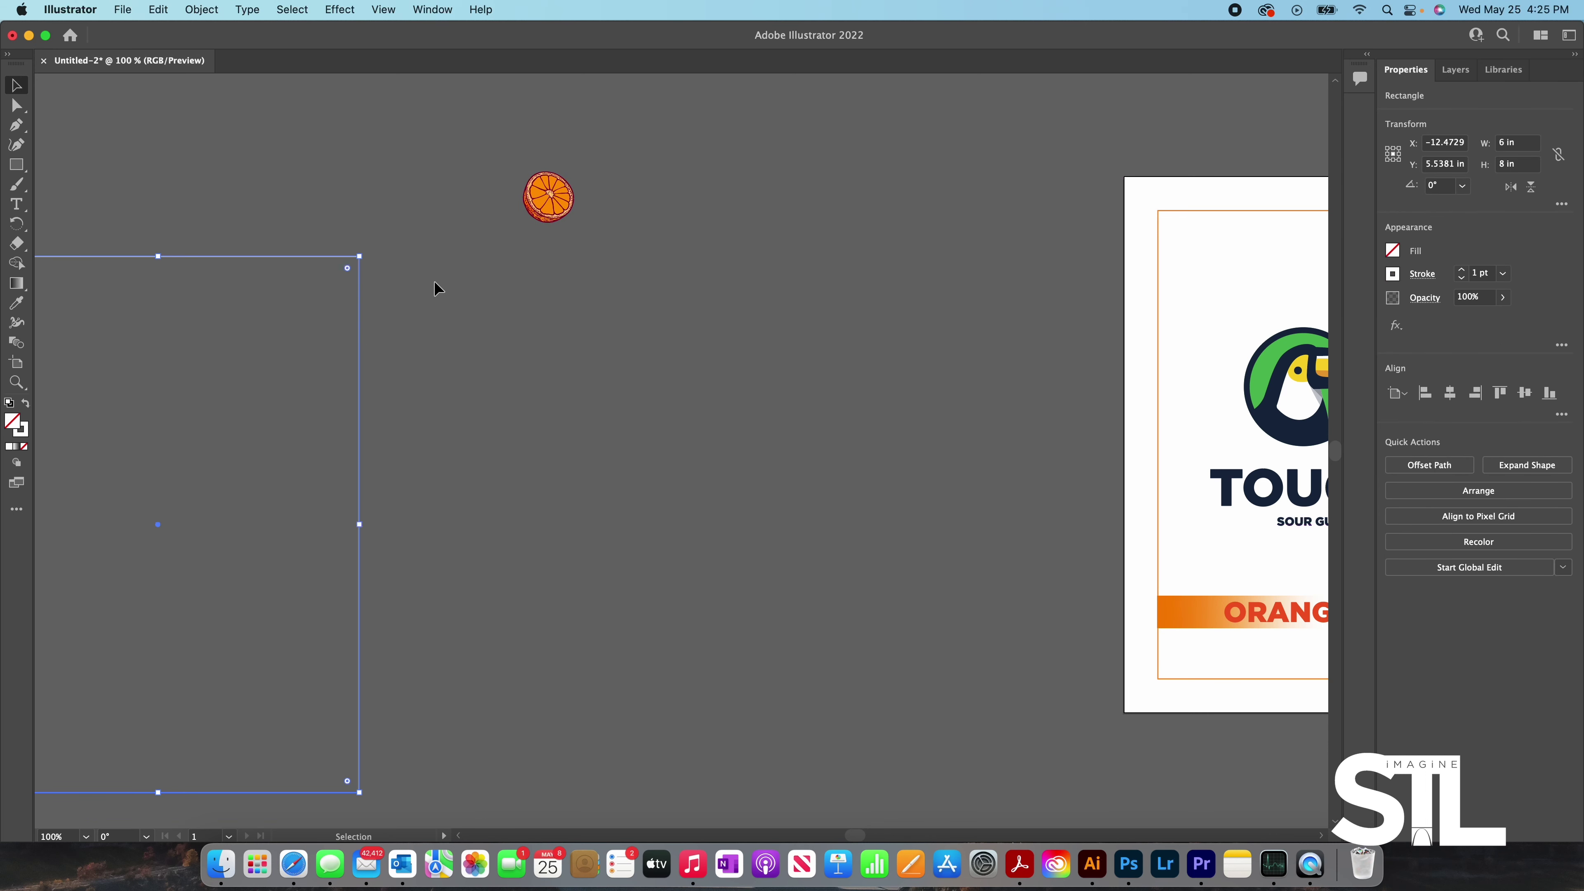
left_click_drag(547, 196, 561, 236)
right_click(562, 236)
left_click(673, 242)
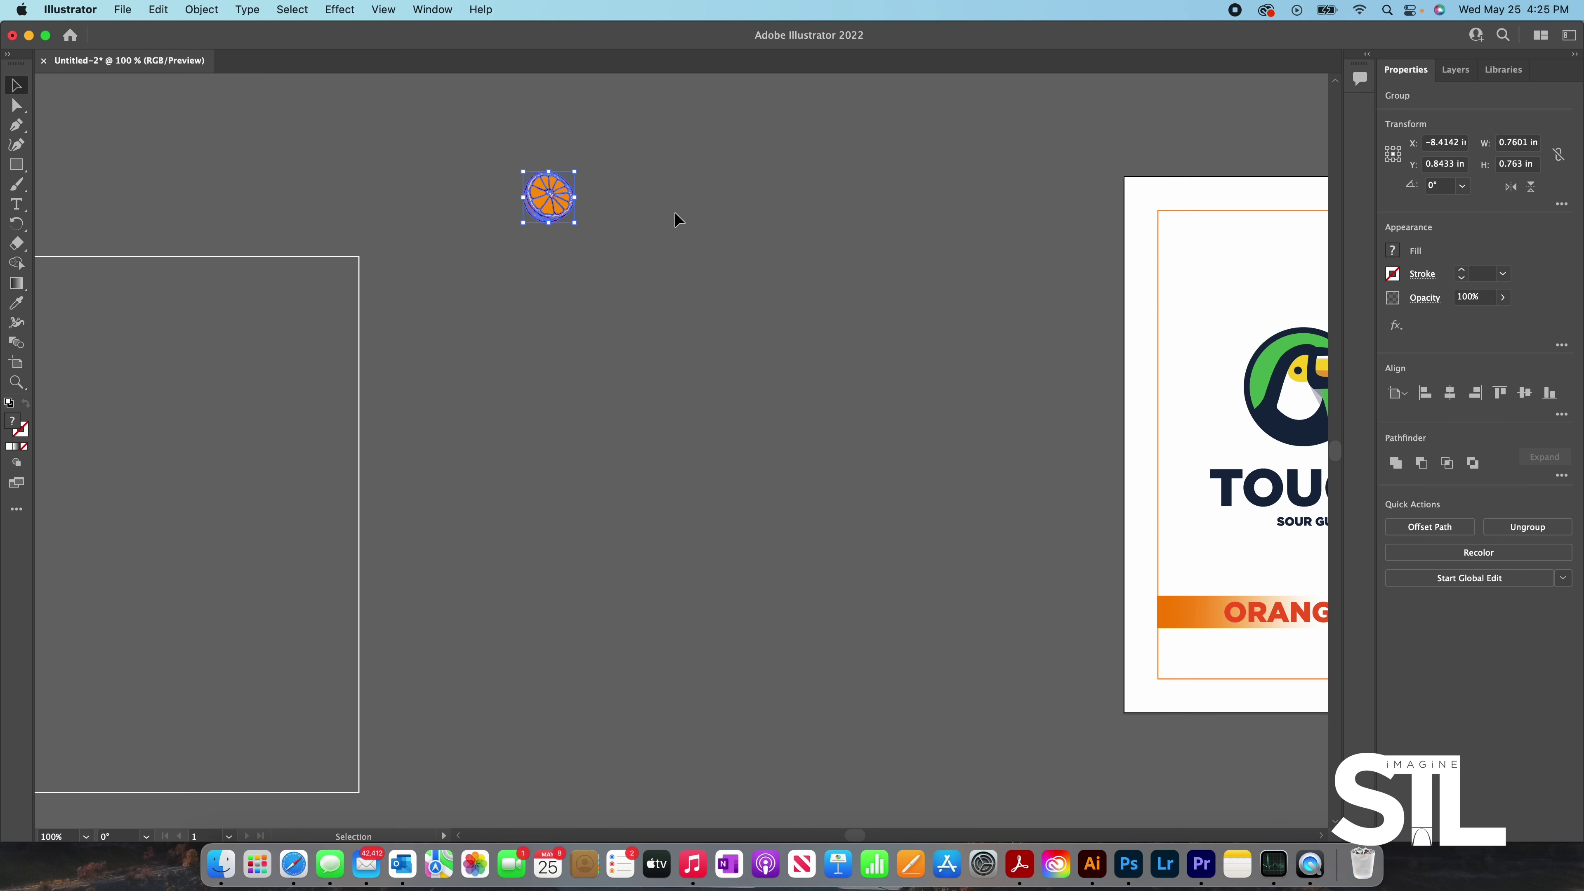
- Duplicate the orange into an evenly spaced horizontal row of six and scale the row down to about 7 in wide
left_click(597, 223)
left_click_drag(554, 206, 877, 212)
left_click_drag(878, 211, 1091, 213)
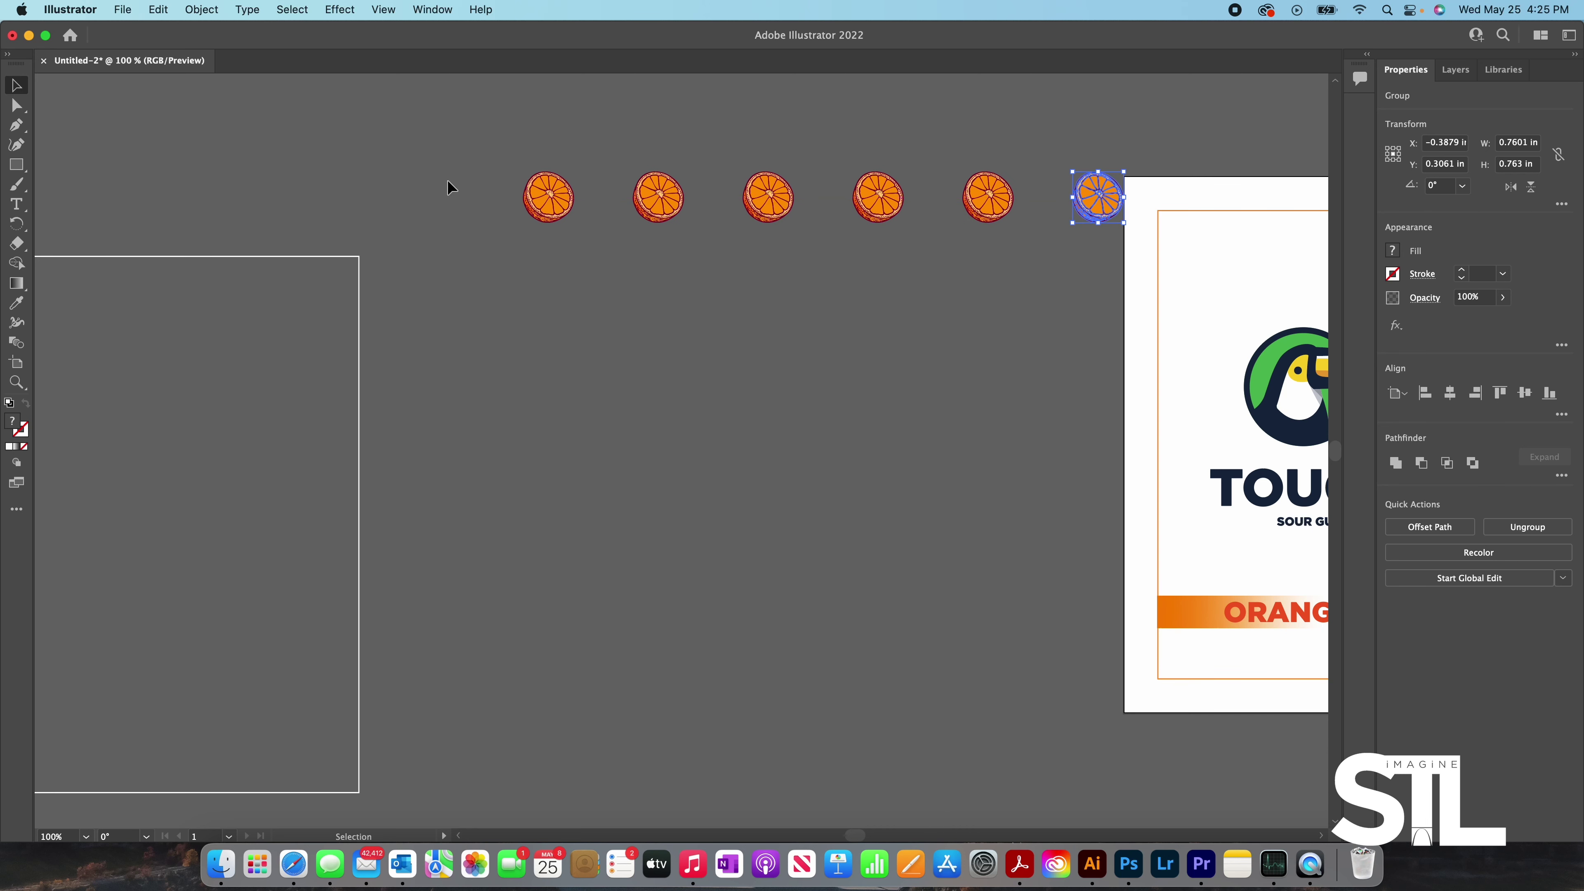
key("super+a")
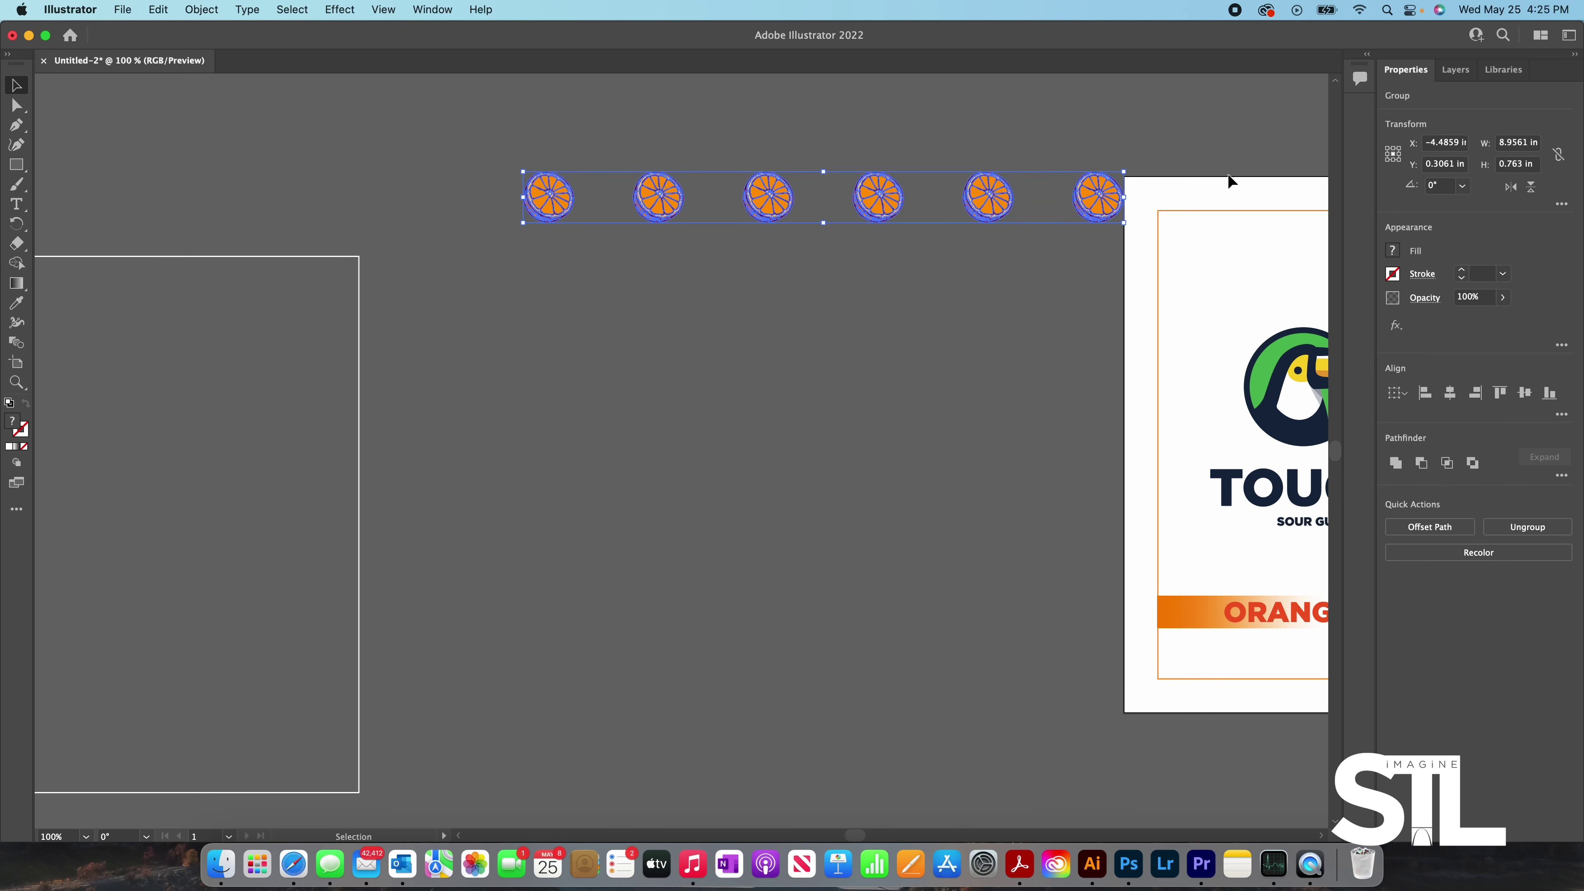
left_click_drag(1126, 172, 1032, 175)
left_click(1069, 157)
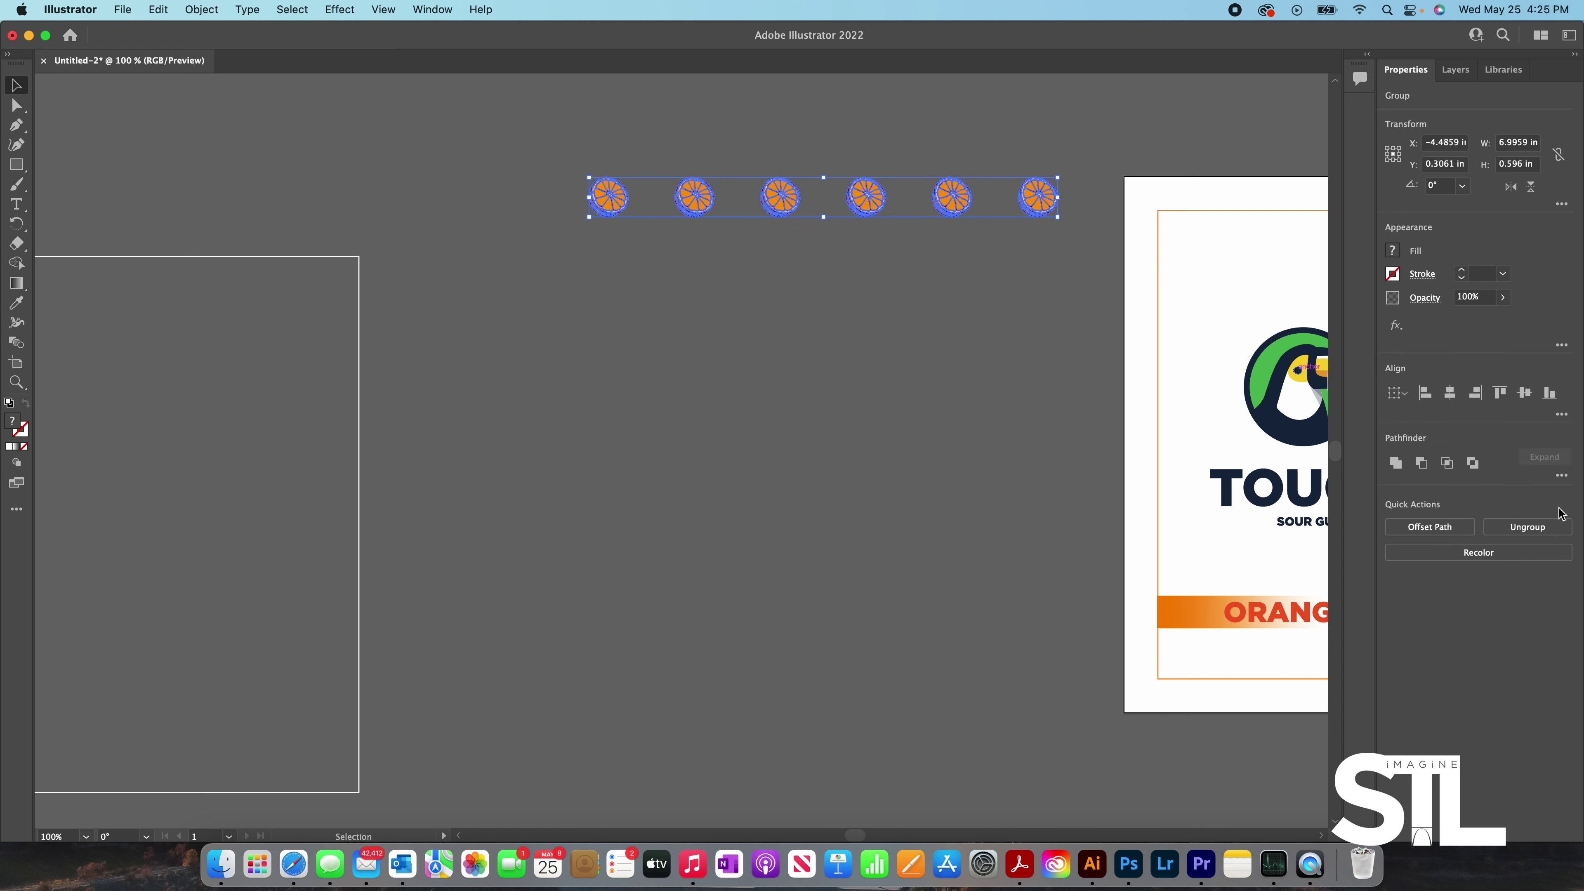
- Group the six oranges and duplicate the row twice below, offsetting alternate rows sideways to form three staggered rows
right_click(886, 203)
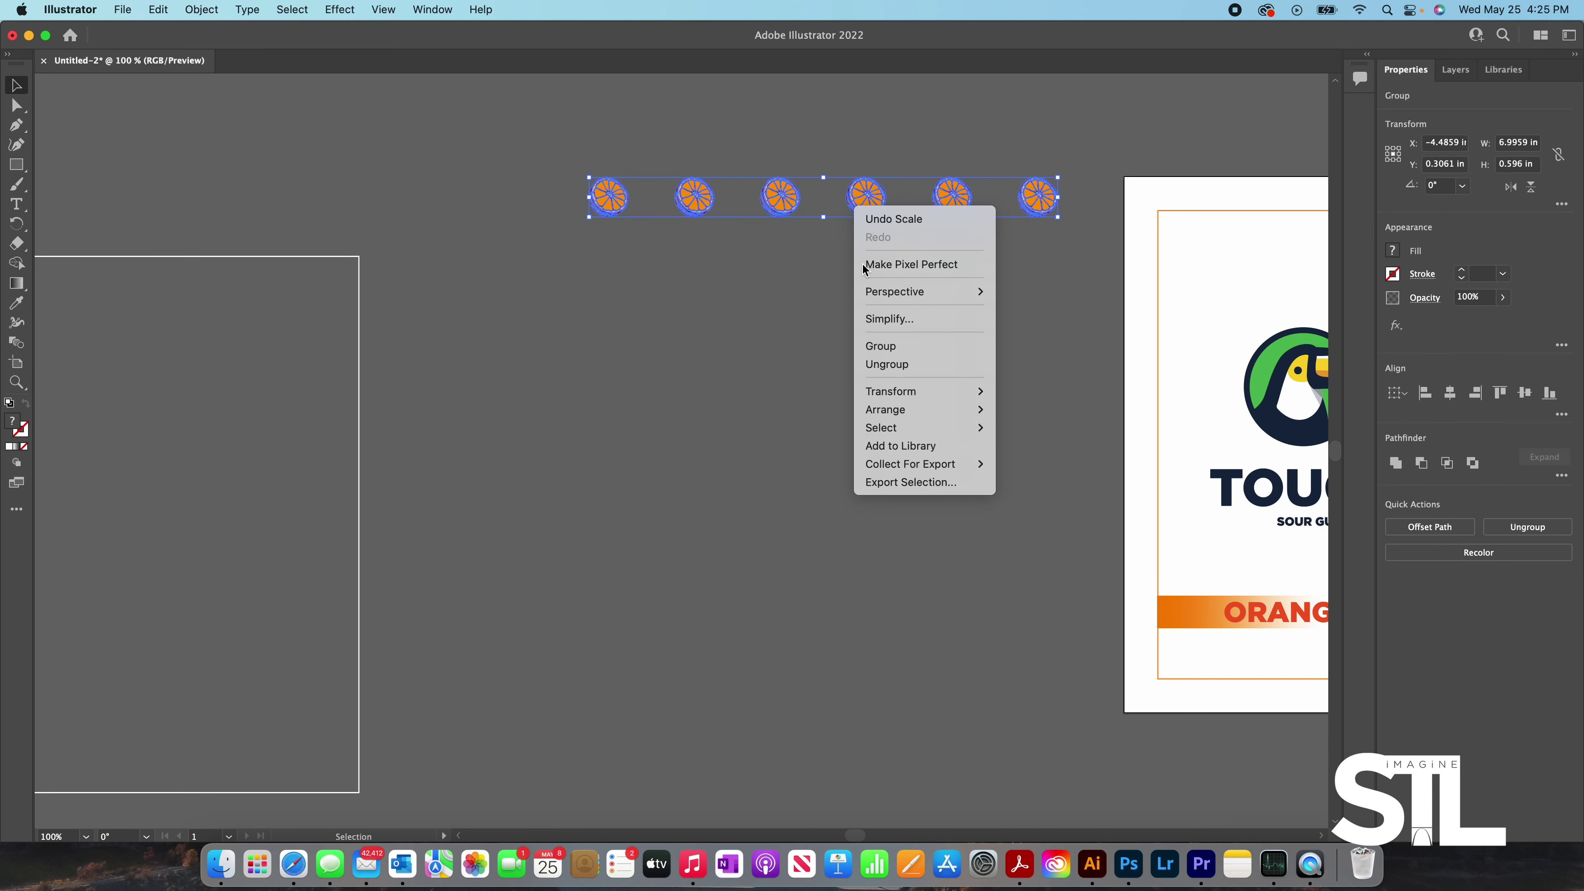
left_click(874, 343)
left_click_drag(864, 198, 817, 281)
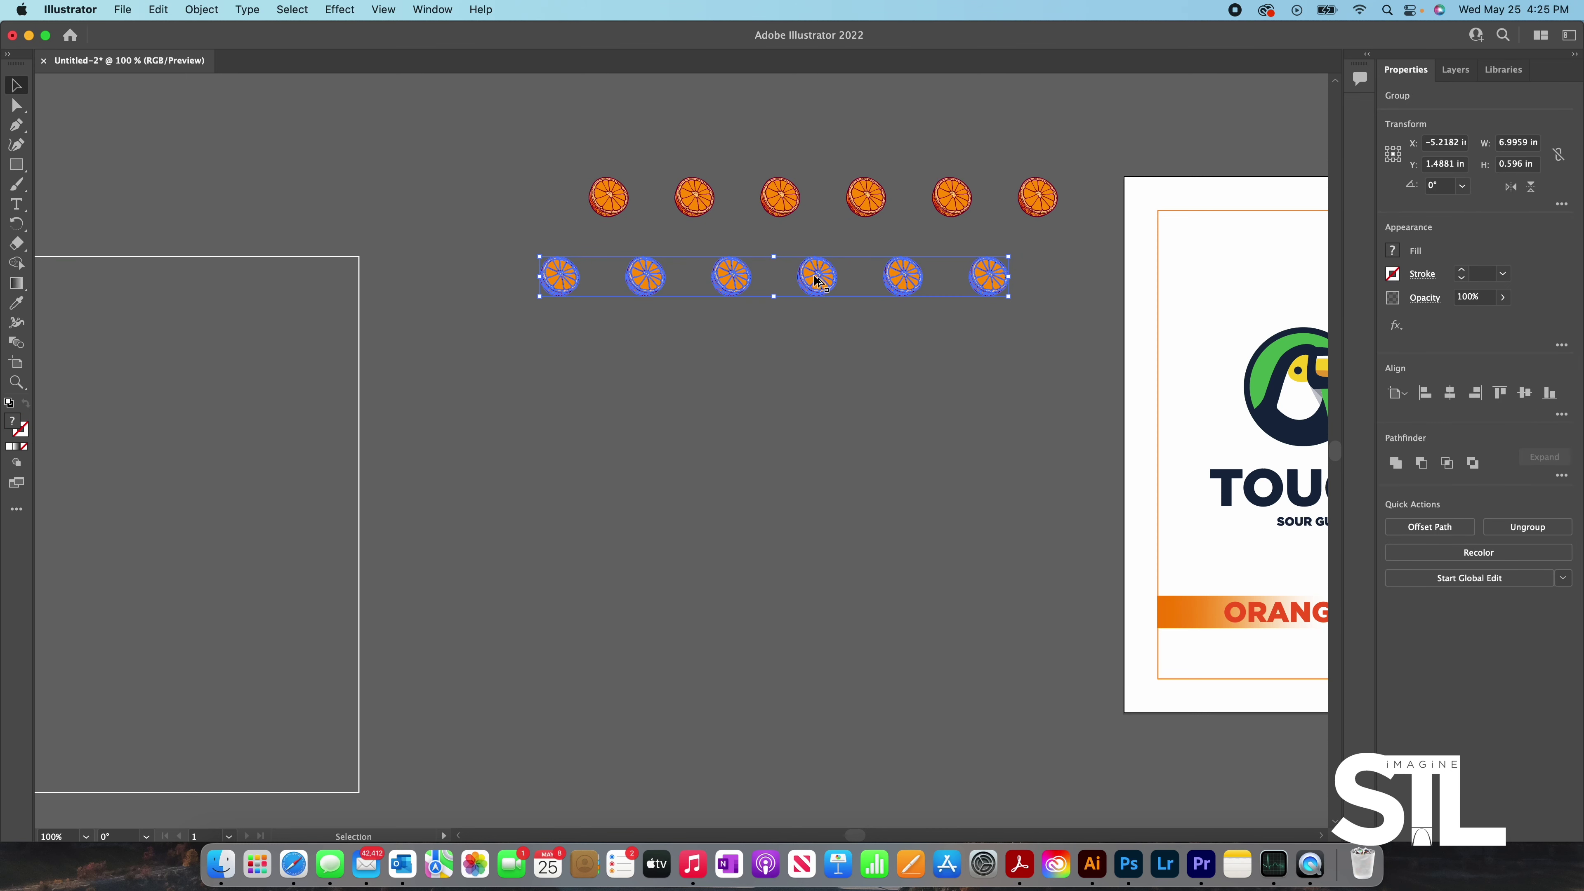
left_click_drag(721, 292, 774, 357)
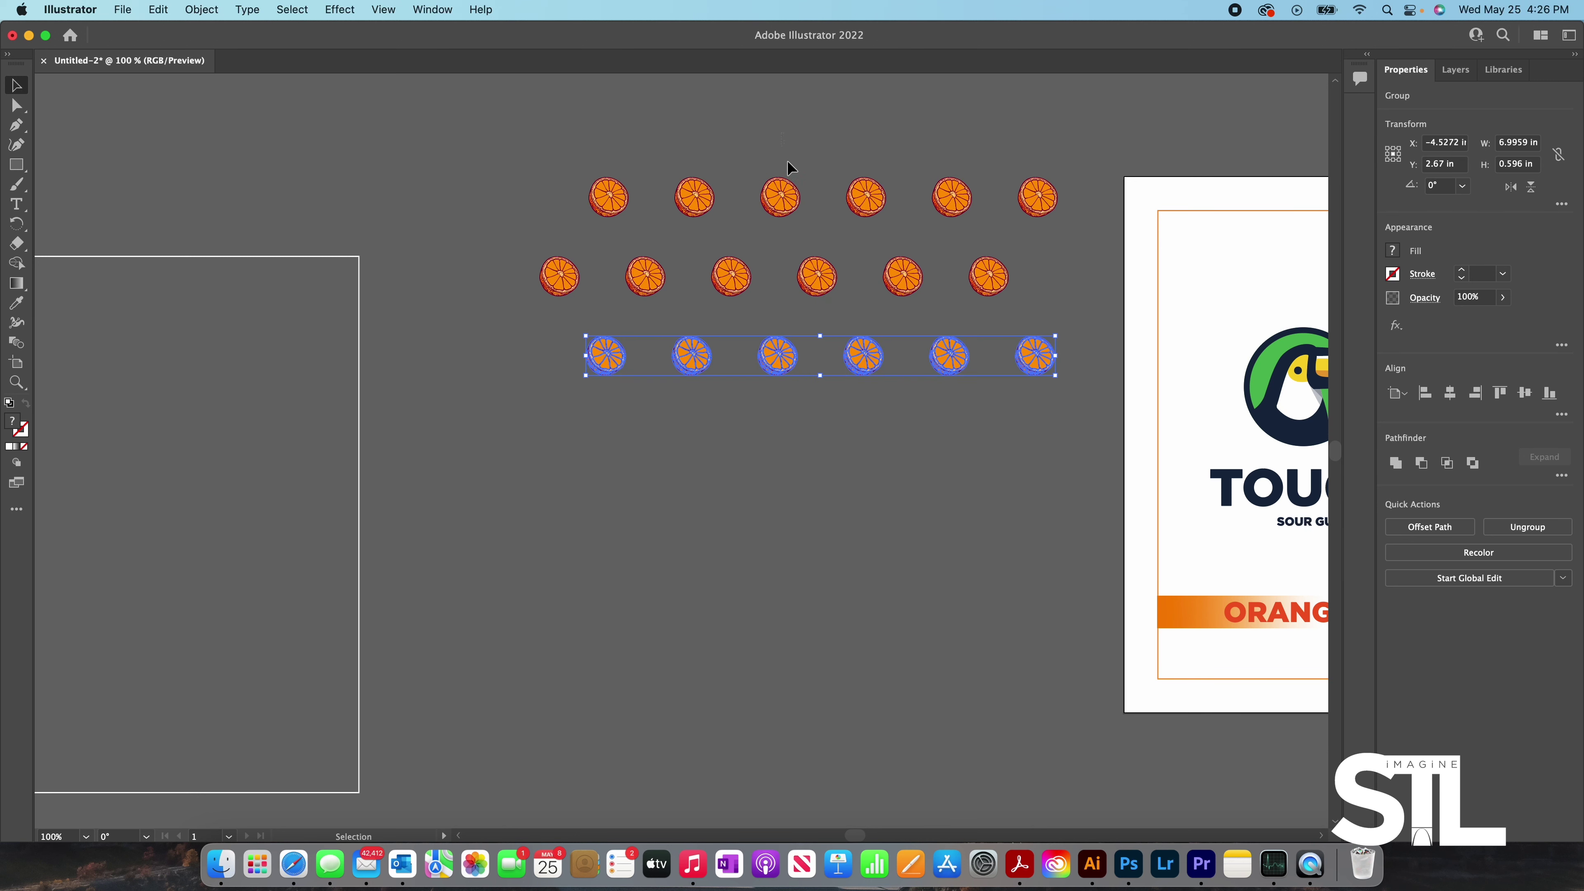
left_click_drag(787, 168, 817, 477)
left_click_drag(825, 293, 816, 507)
left_click_drag(788, 506, 650, 283)
left_click(488, 309)
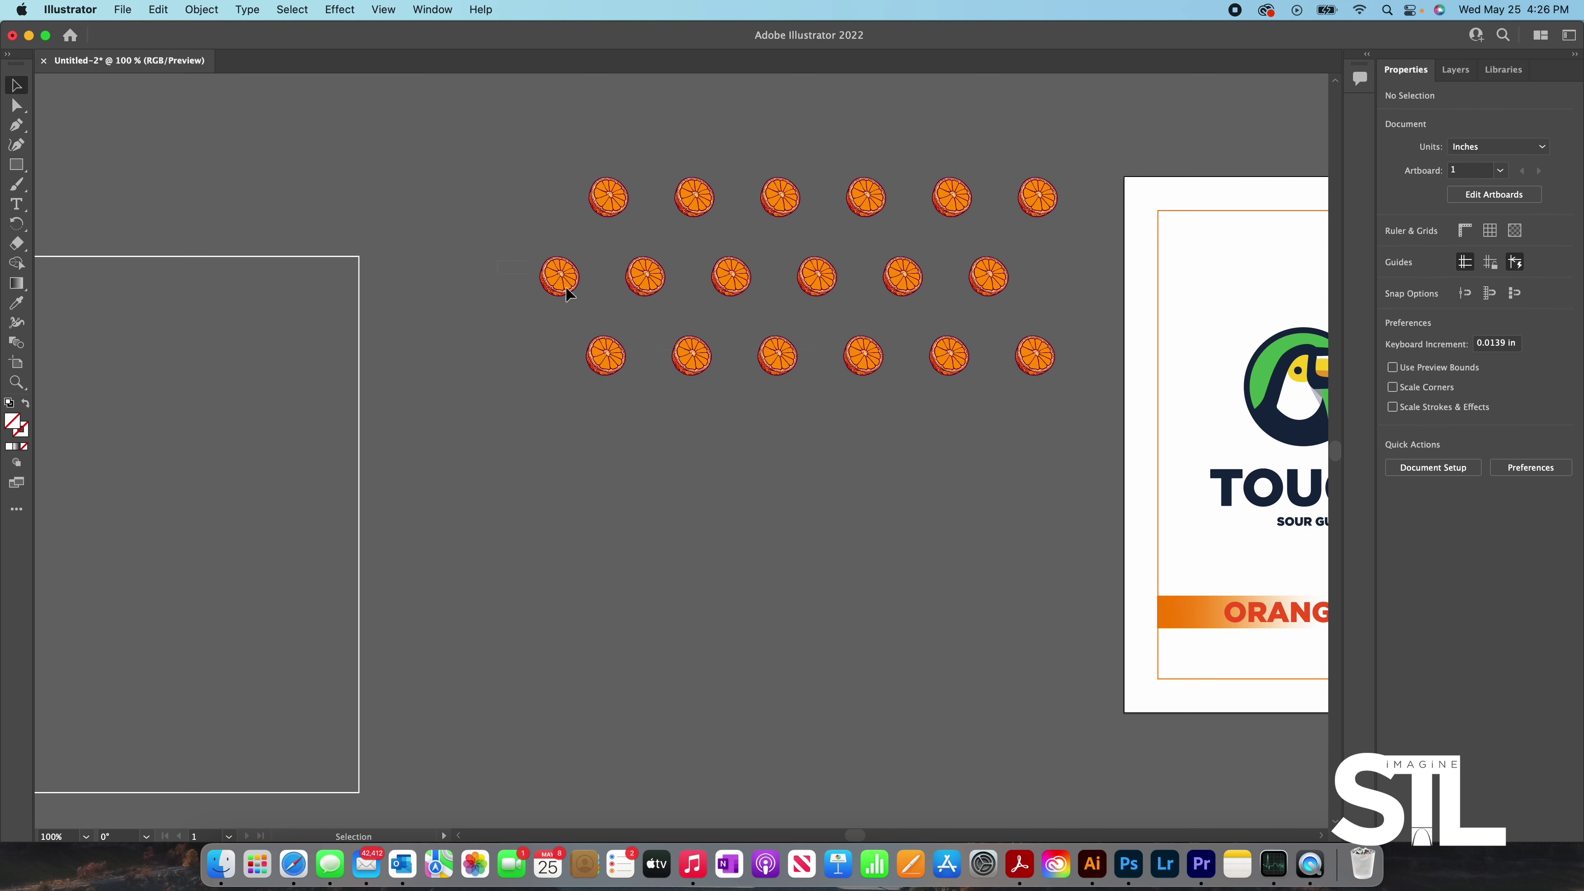
- Duplicate the second and third orange rows directly below to extend the staggered pattern to five rows
left_click(569, 293)
right_click(902, 284)
left_click(859, 368)
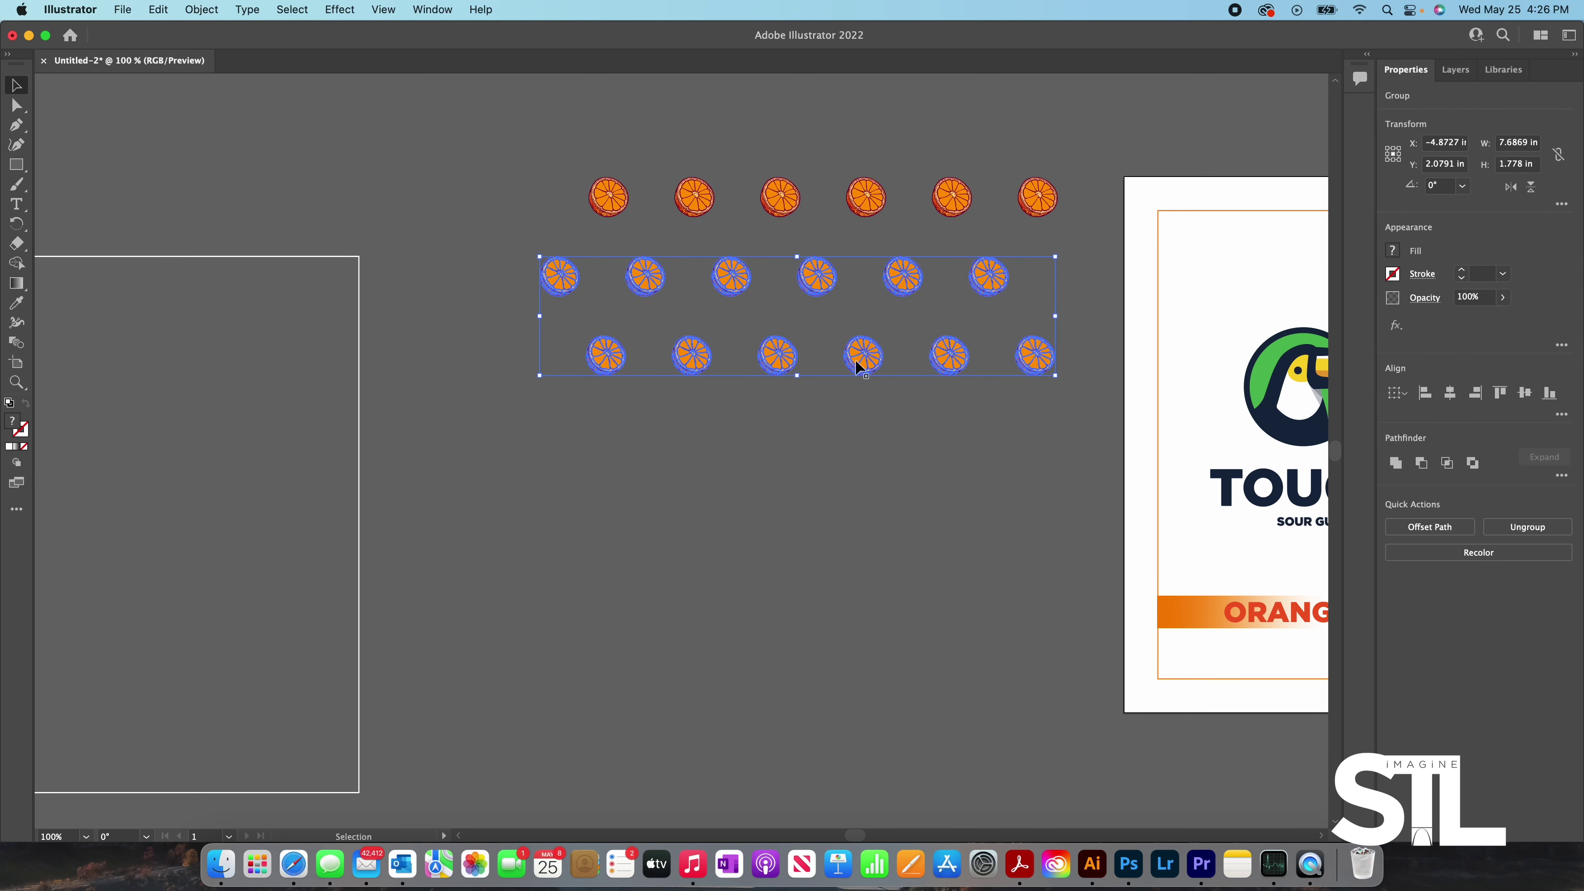
left_click_drag(906, 288, 896, 446)
left_click(826, 588)
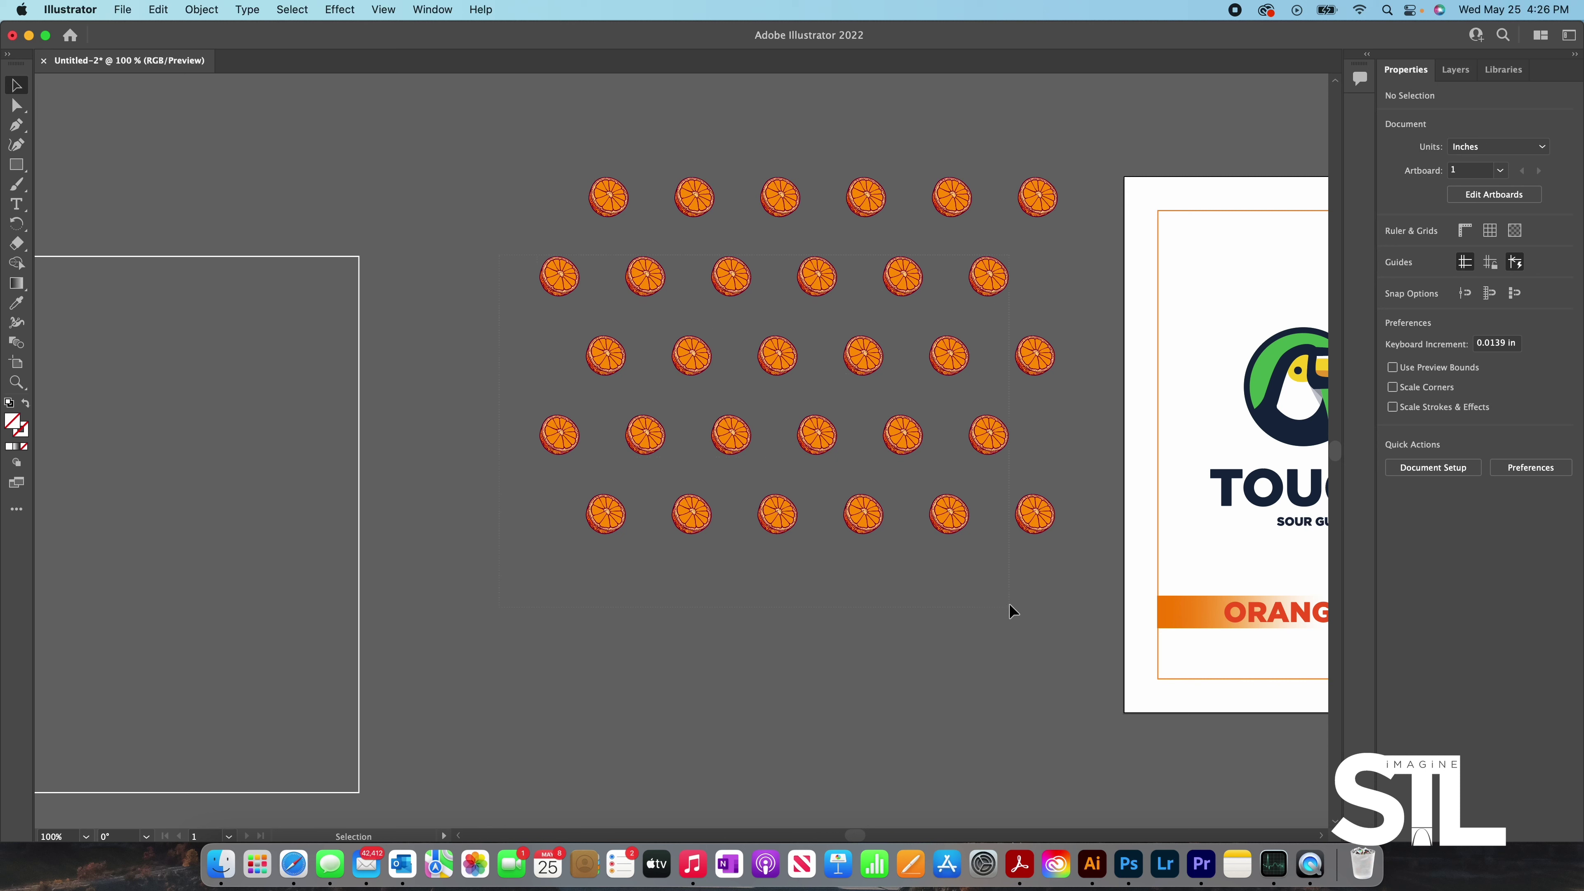
- Duplicate the lower four orange rows below the existing ones to extend the staggered pattern to nine rows
left_click_drag(1010, 605, 1010, 605)
left_click_drag(954, 387, 959, 685)
left_click(1153, 725)
scroll(1005, 682, "down", 1)
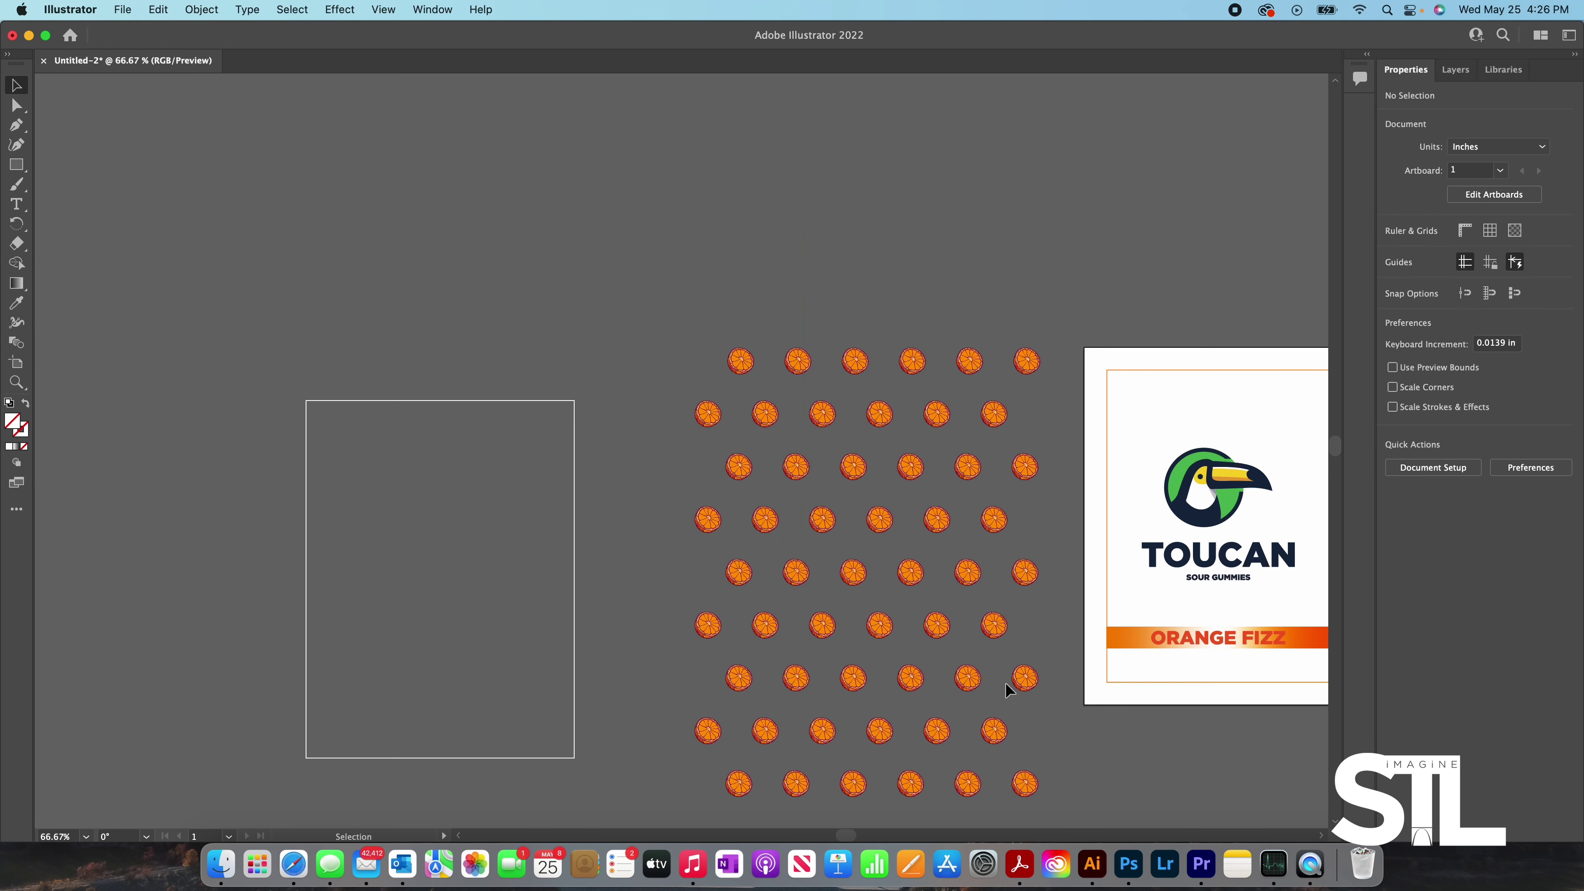
- Test the outlined rectangle over the orange pattern, move it back beside it, and group all nine orange rows
left_click_drag(574, 559, 1005, 546)
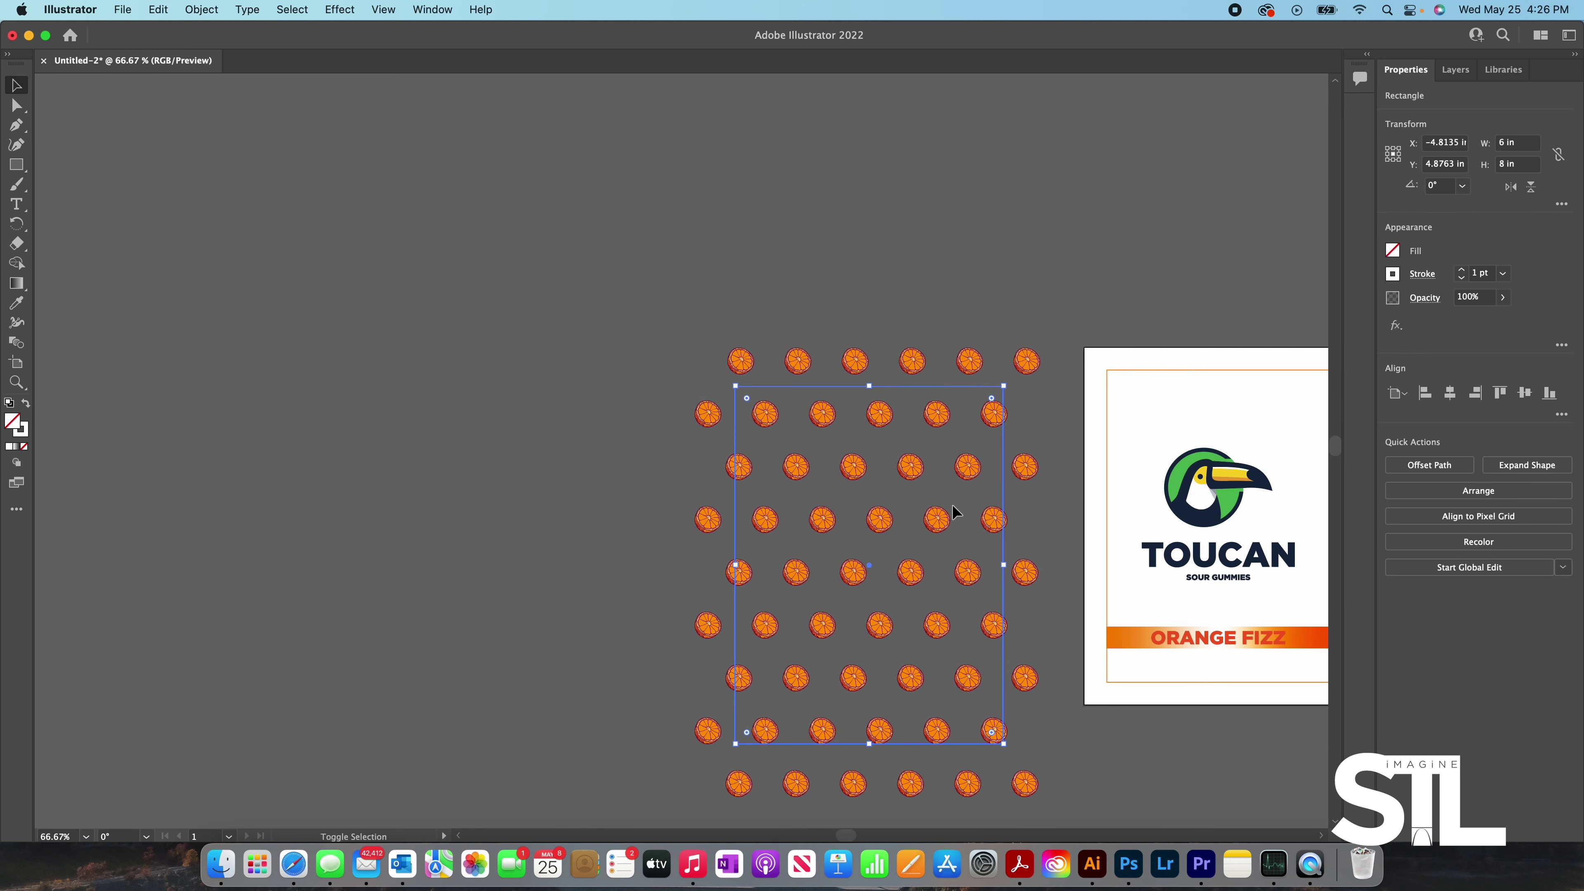
left_click_drag(1004, 499, 637, 466)
left_click(1030, 774)
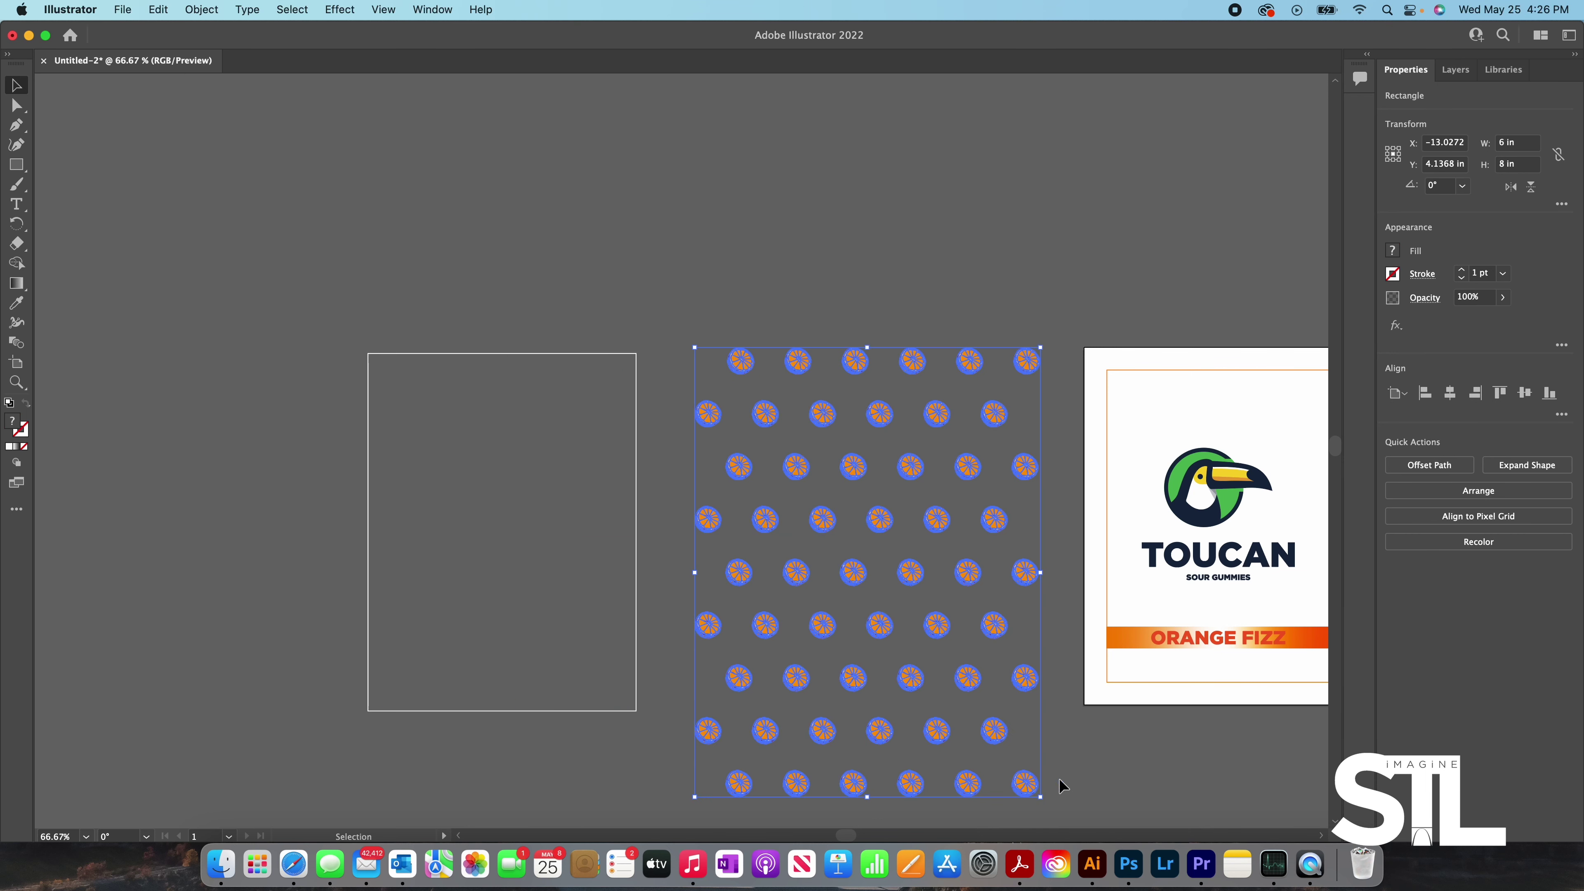
right_click(837, 471)
left_click(615, 571)
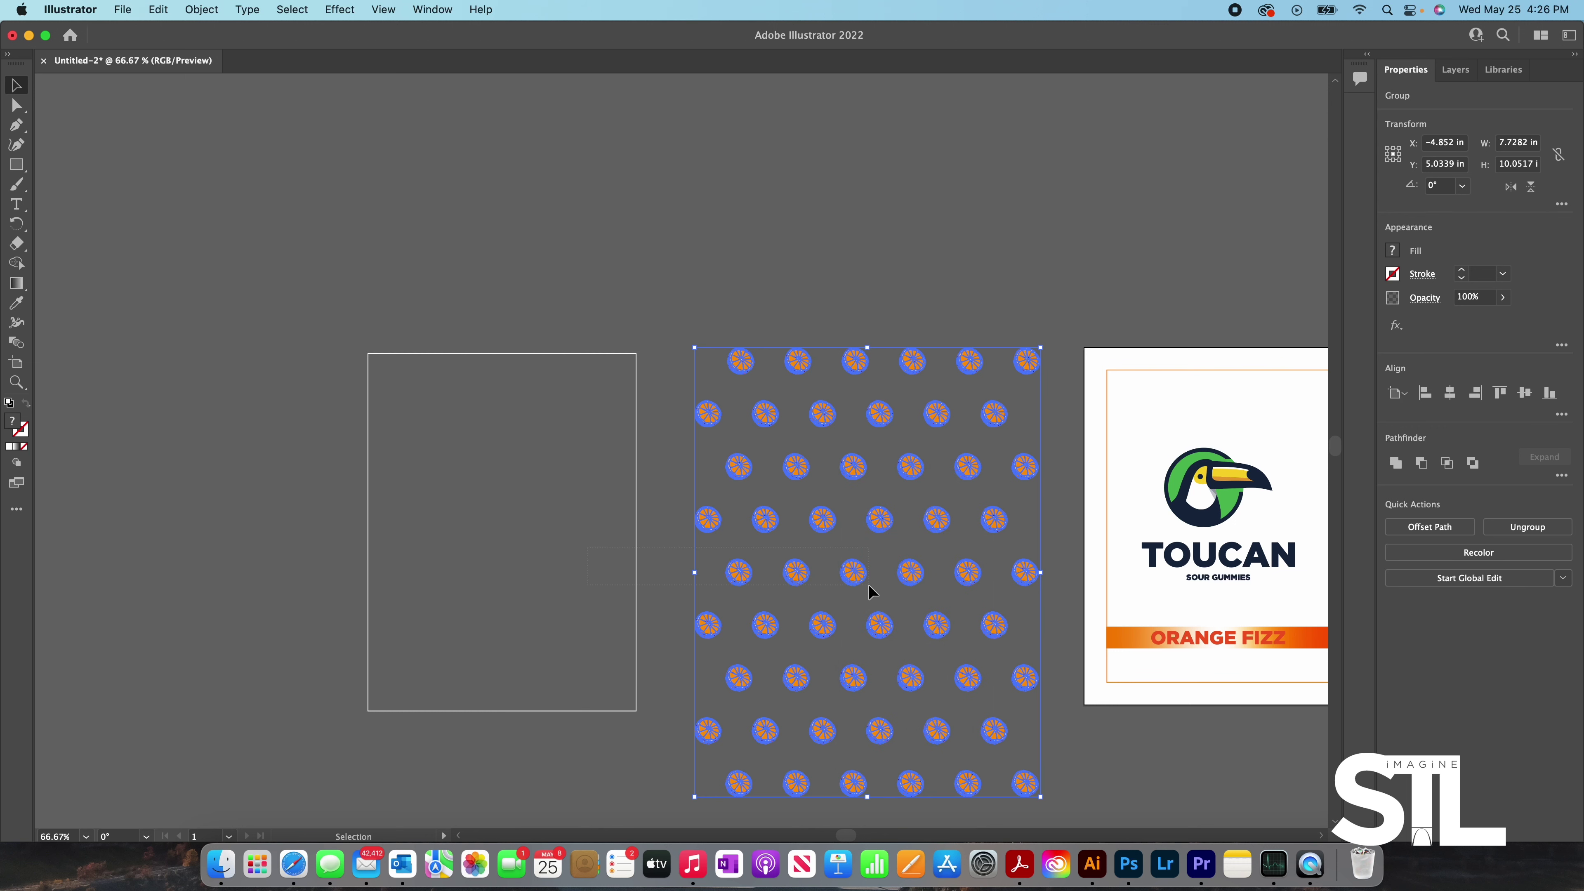
- Center the outlined 6 x 8 in rectangle over the grouped oranges and make a clipping mask from both
key("super+alt+bracketleft")
left_click(704, 525, "shift")
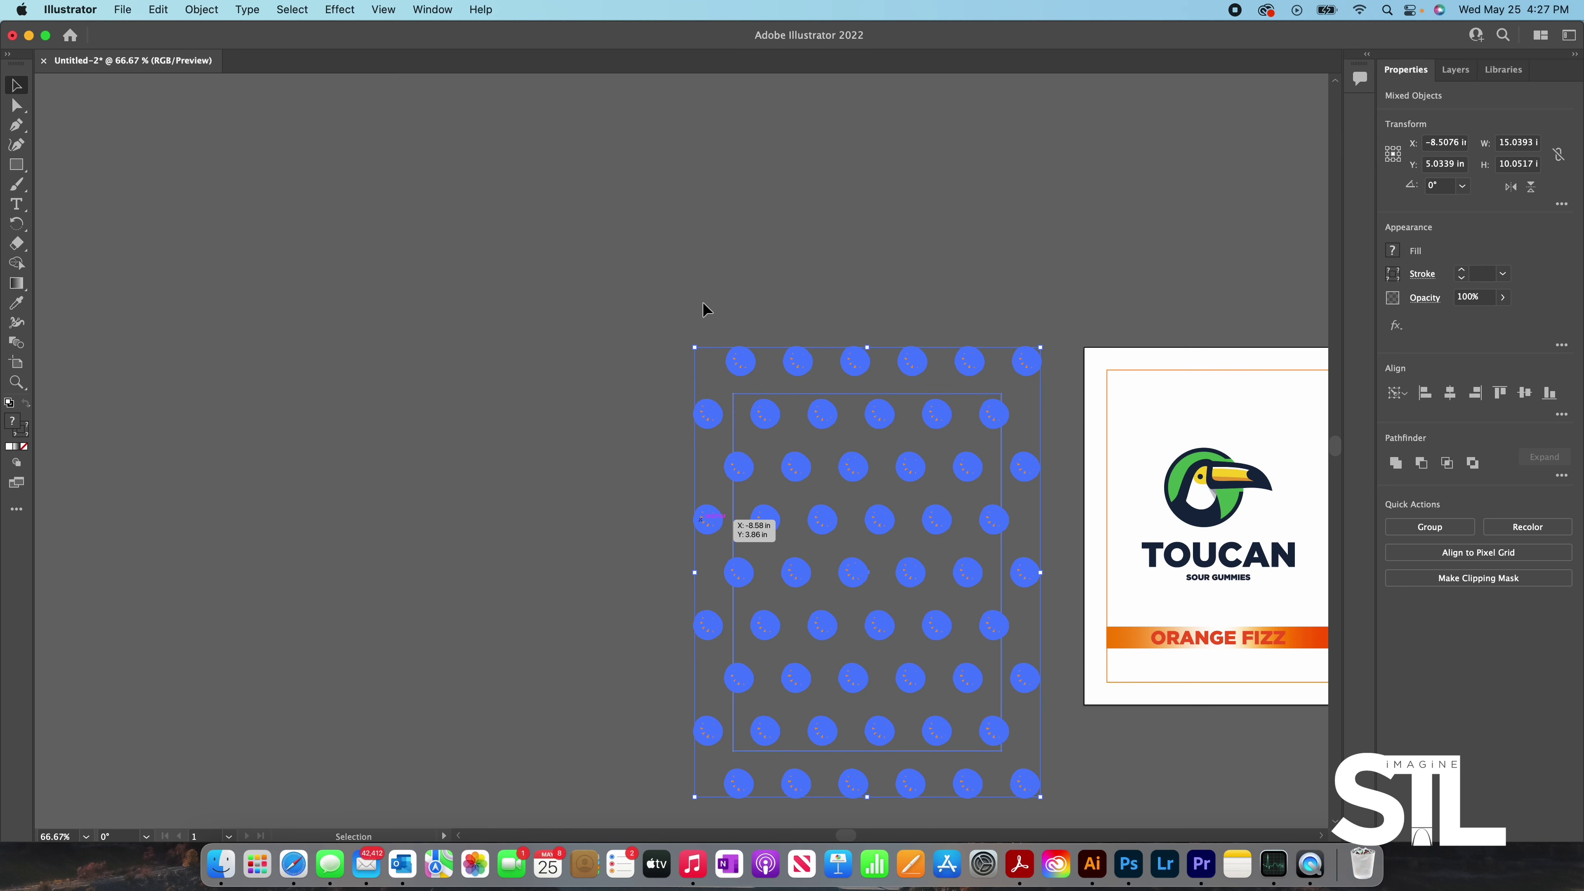
left_click(614, 344)
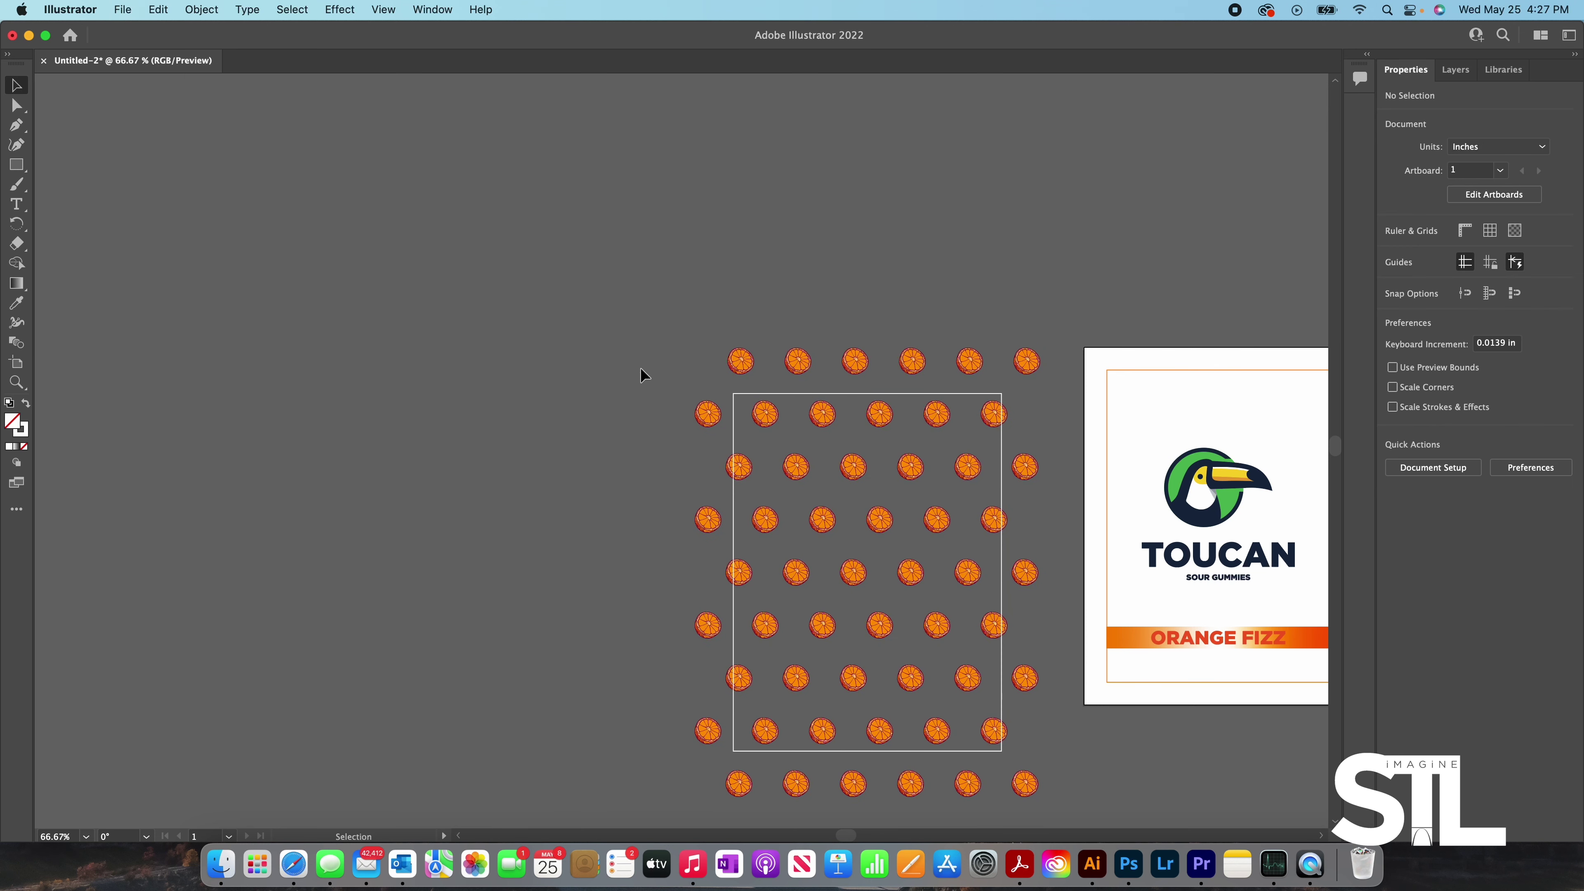
key("super+a")
left_click(1478, 578)
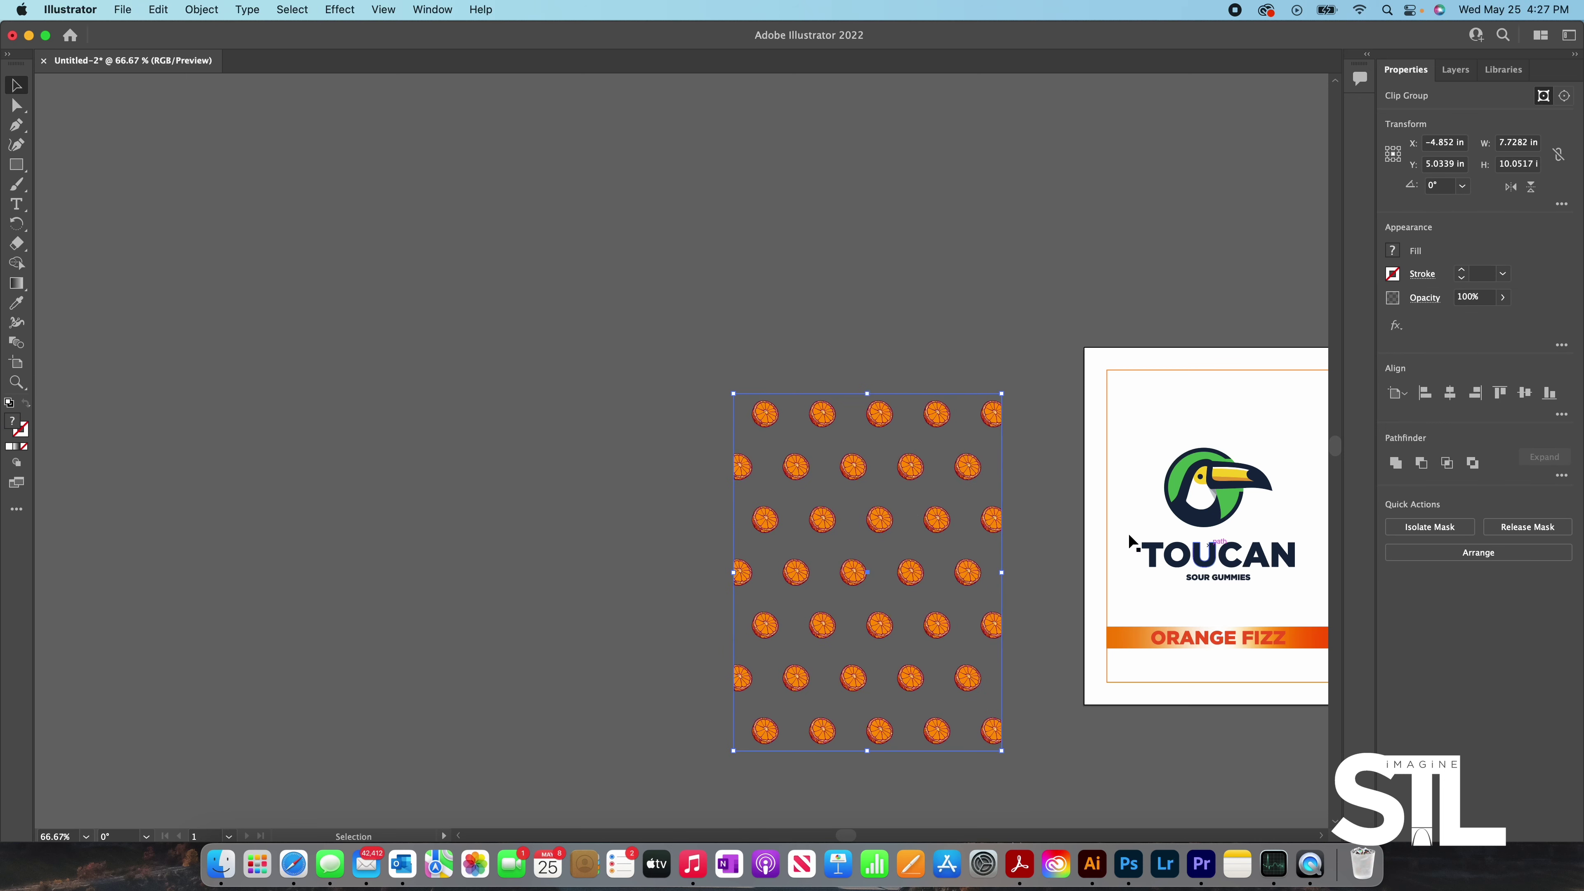
left_click(561, 494)
left_click_drag(979, 651, 671, 569)
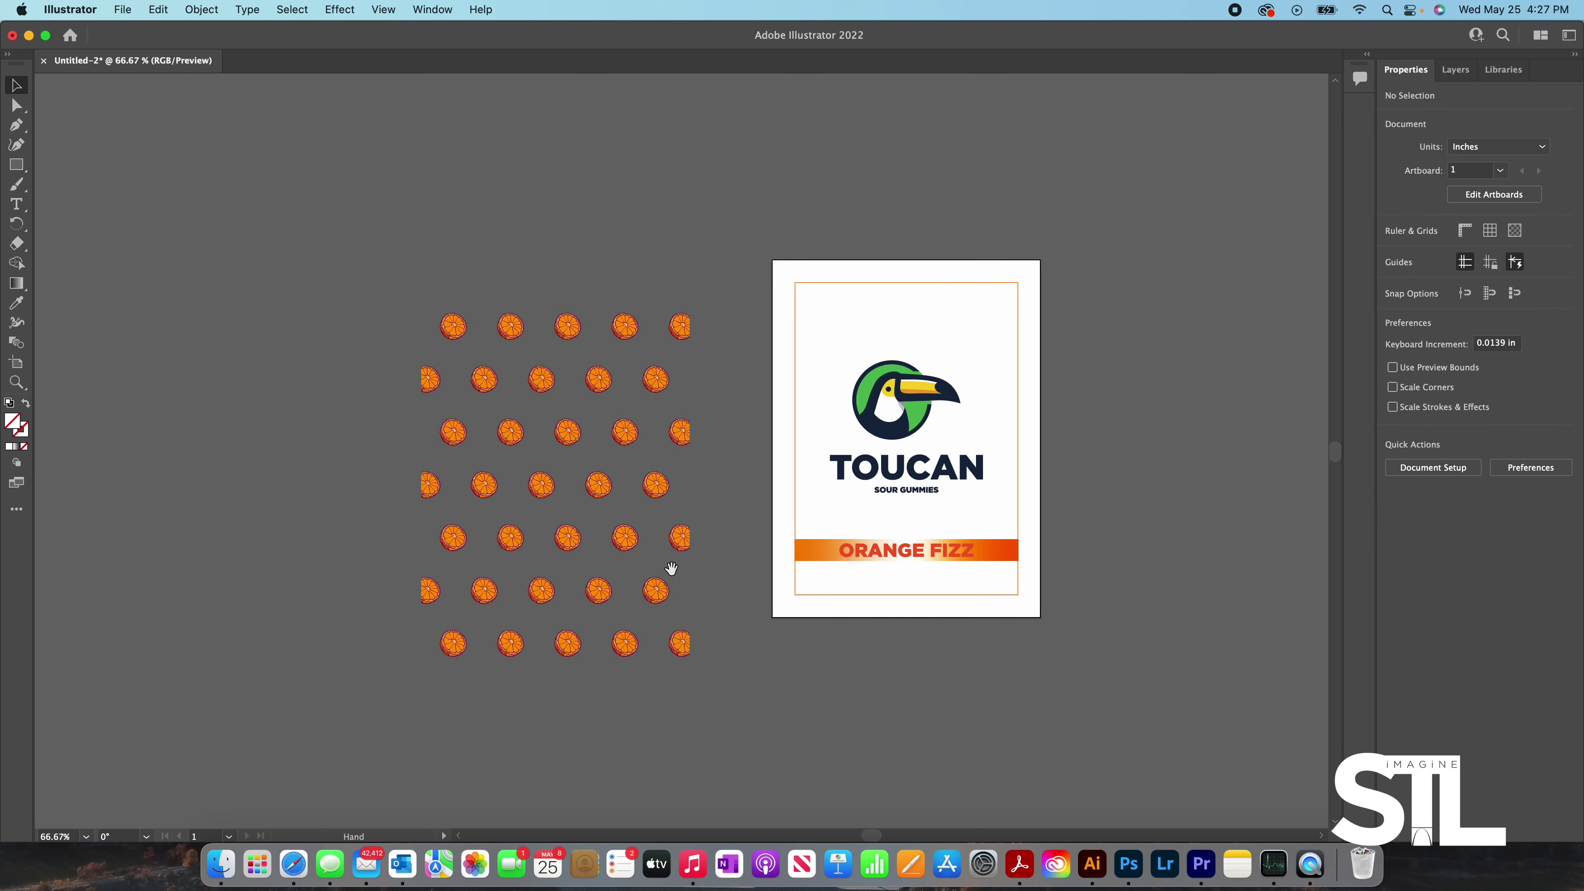
- Center the clipped orange pattern horizontally and vertically on the artboard and send it behind the logo and banner
left_click(597, 549)
left_click(1450, 394)
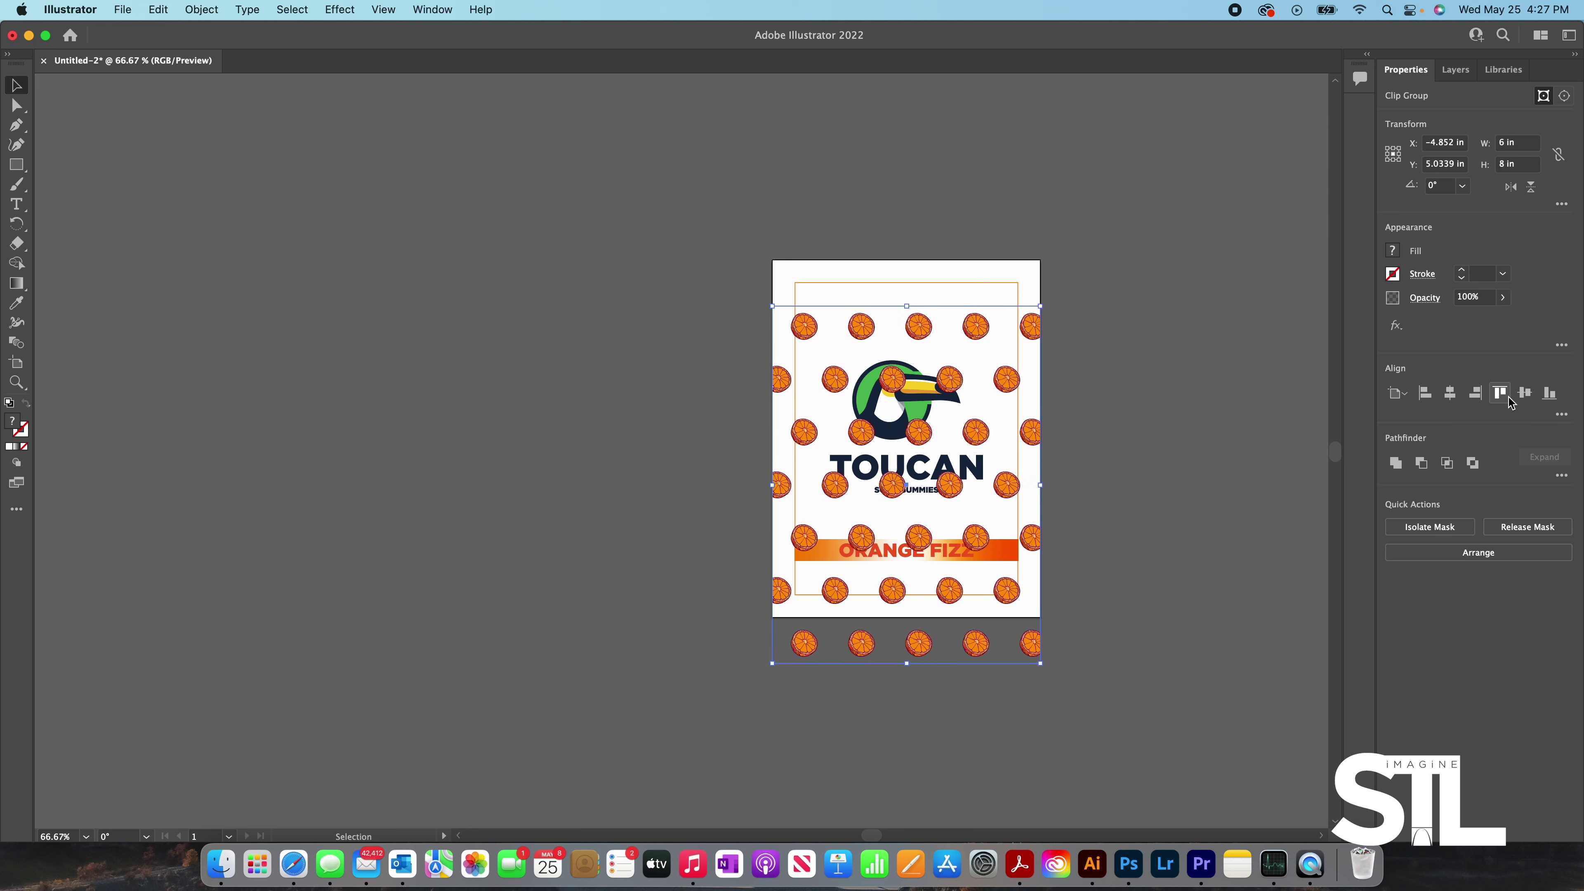
left_click(1525, 393)
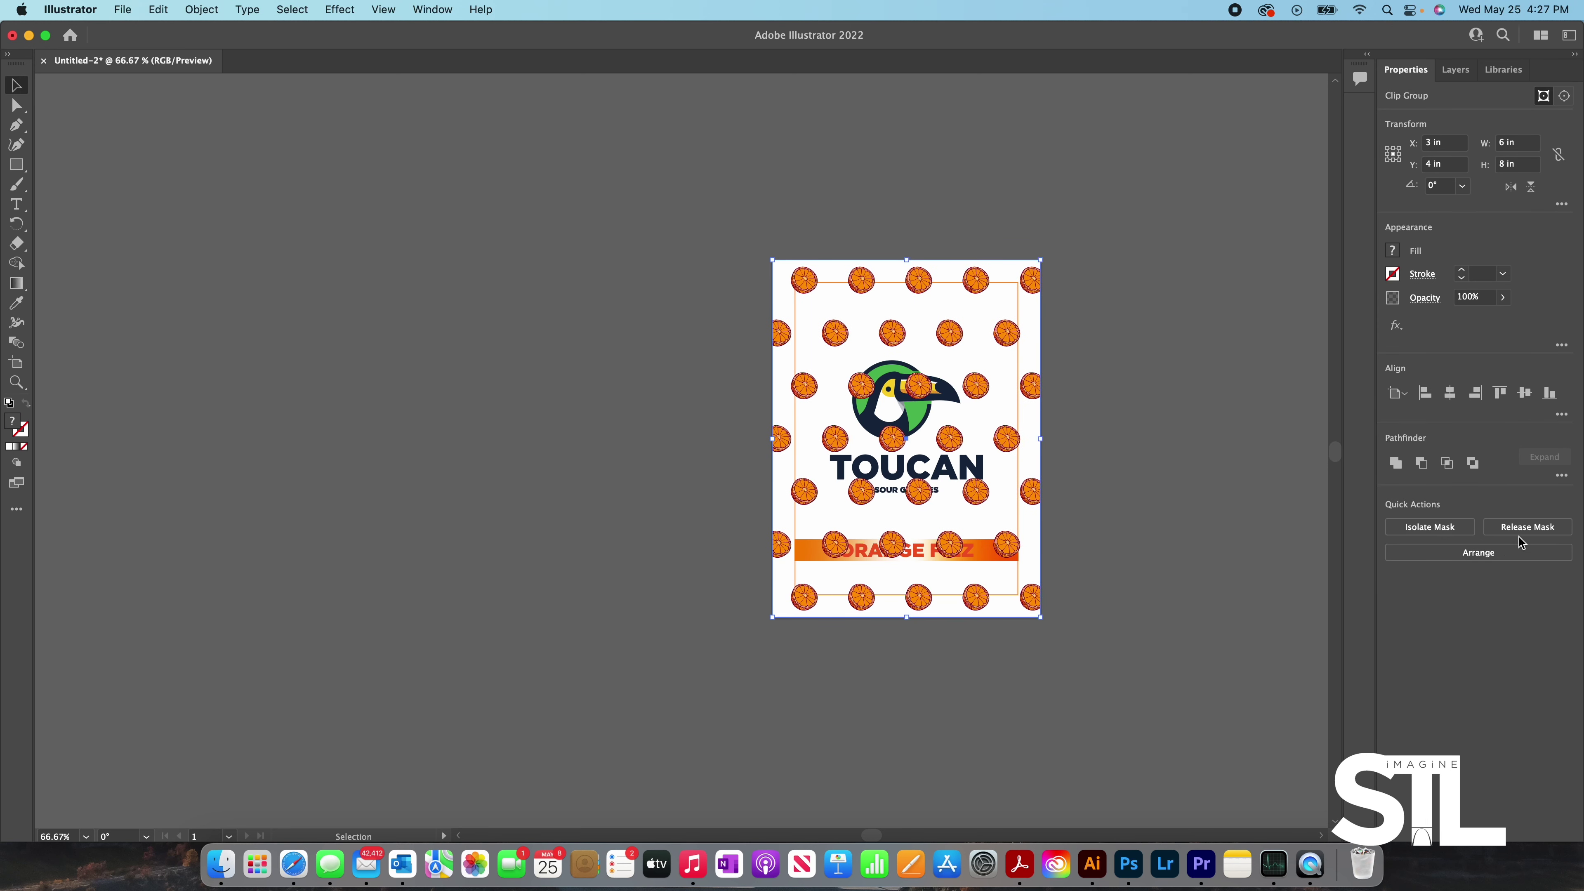
left_click(1512, 562)
left_click(1441, 617)
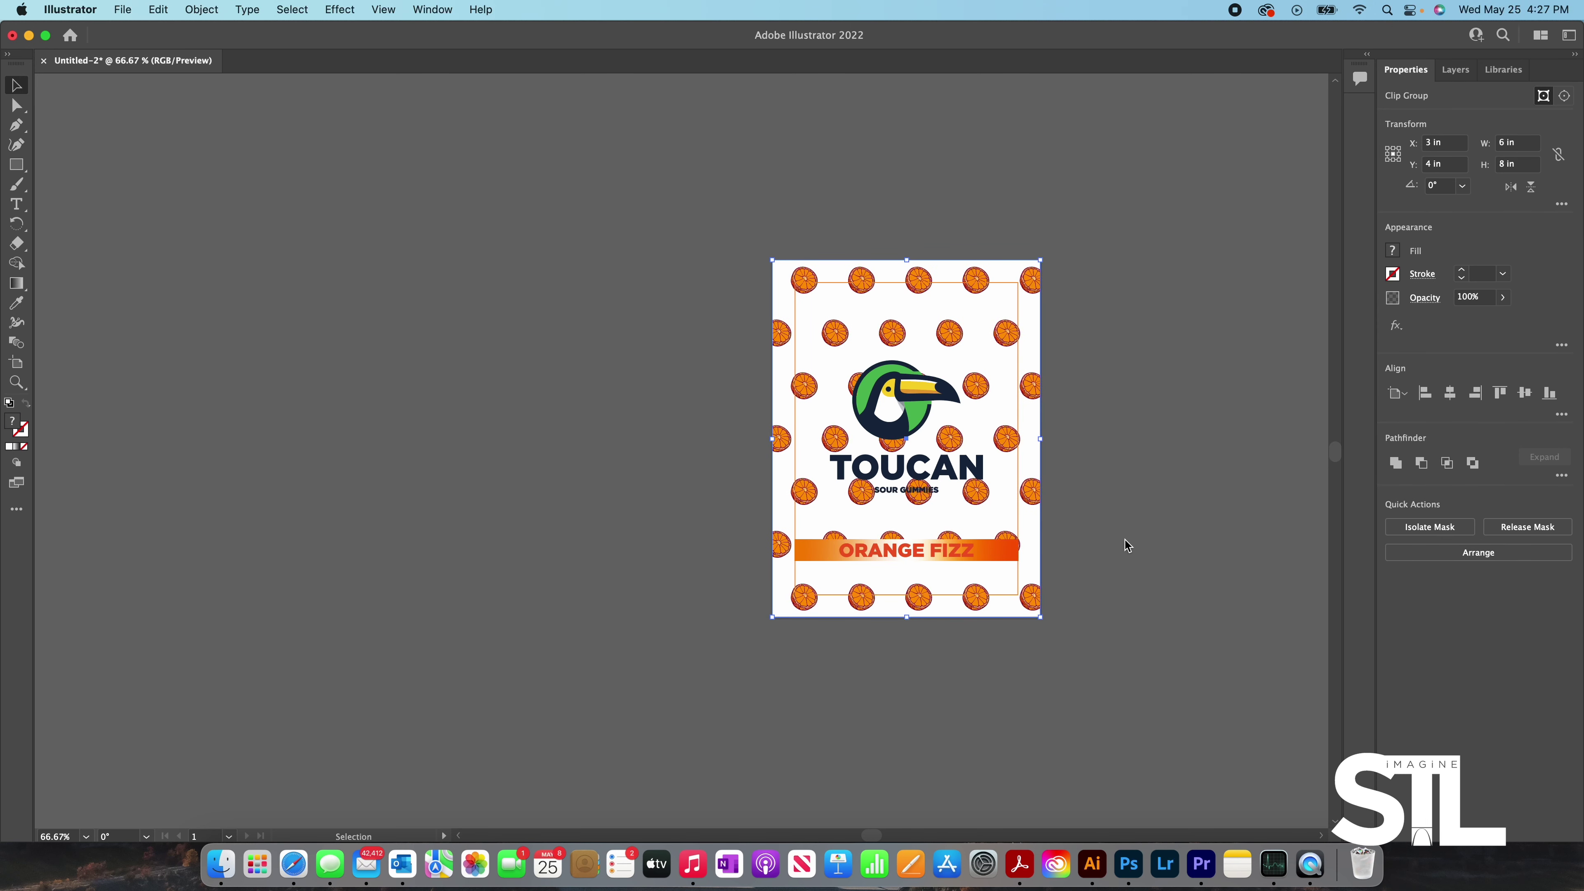
- Reduce the clipped orange pattern's opacity to 24%
scroll(984, 457, "up", 1)
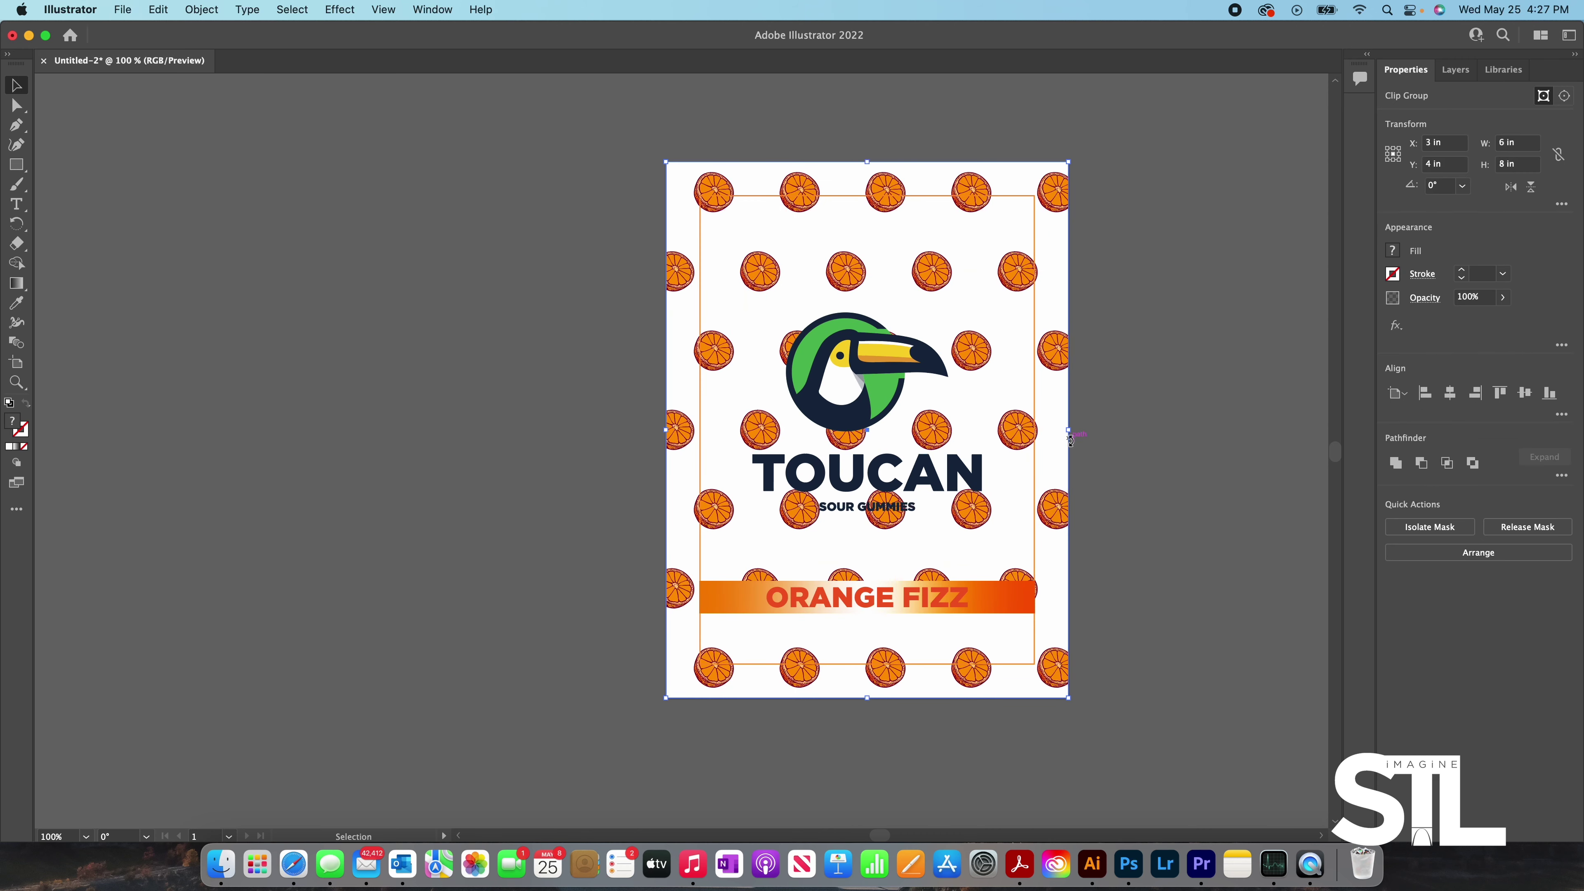
left_click(1503, 298)
left_click_drag(1502, 318, 1459, 326)
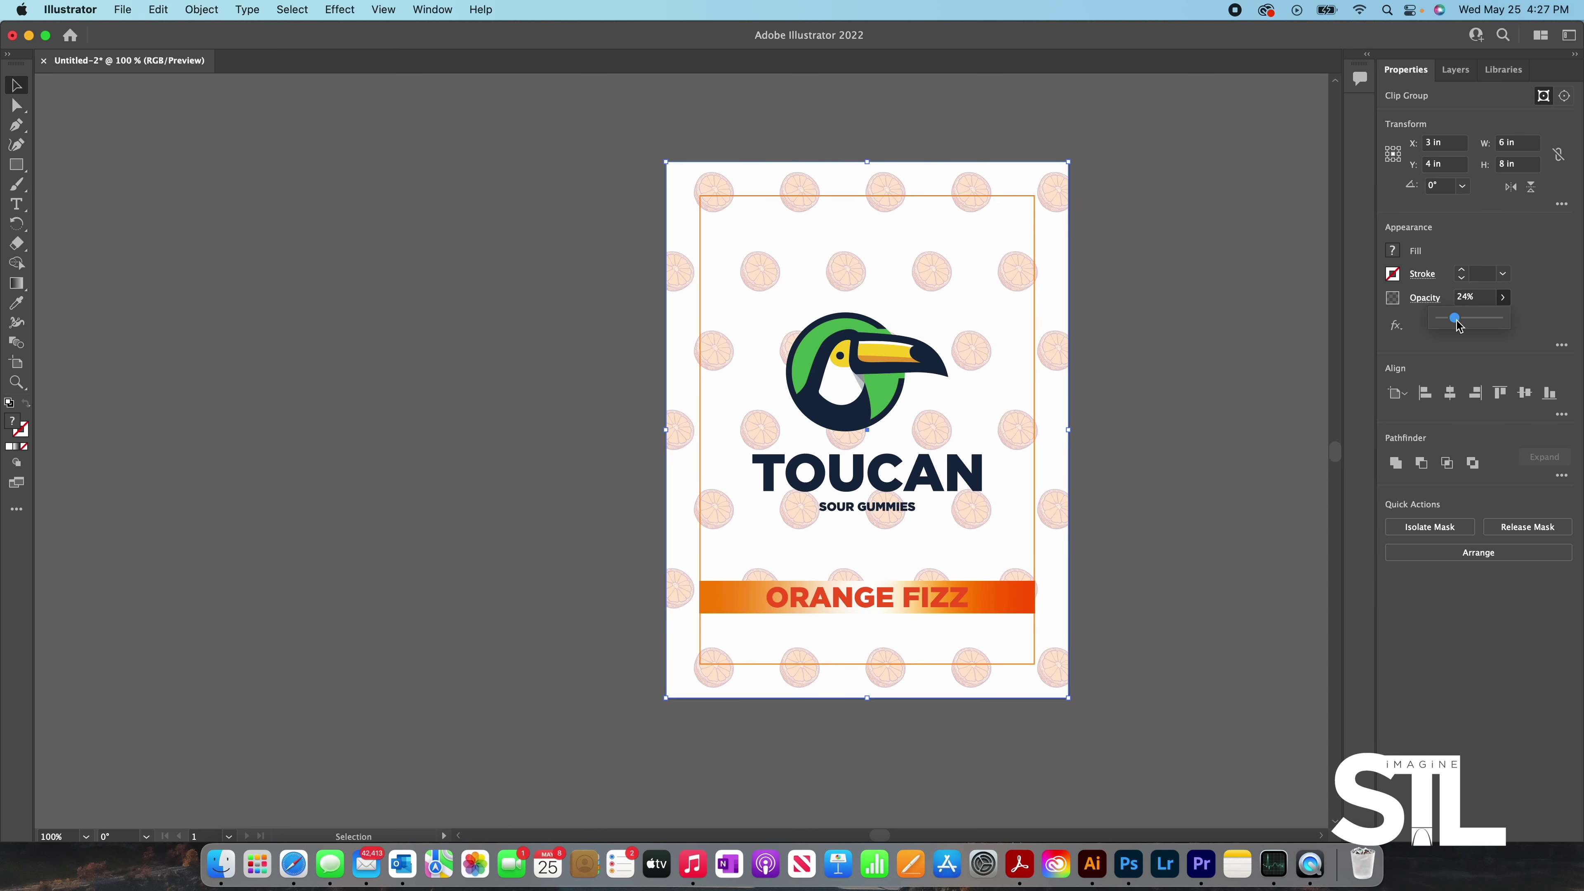
left_click(1250, 368)
- Move the Toucan logo group straight down by about 0.37 in
key("super+1")
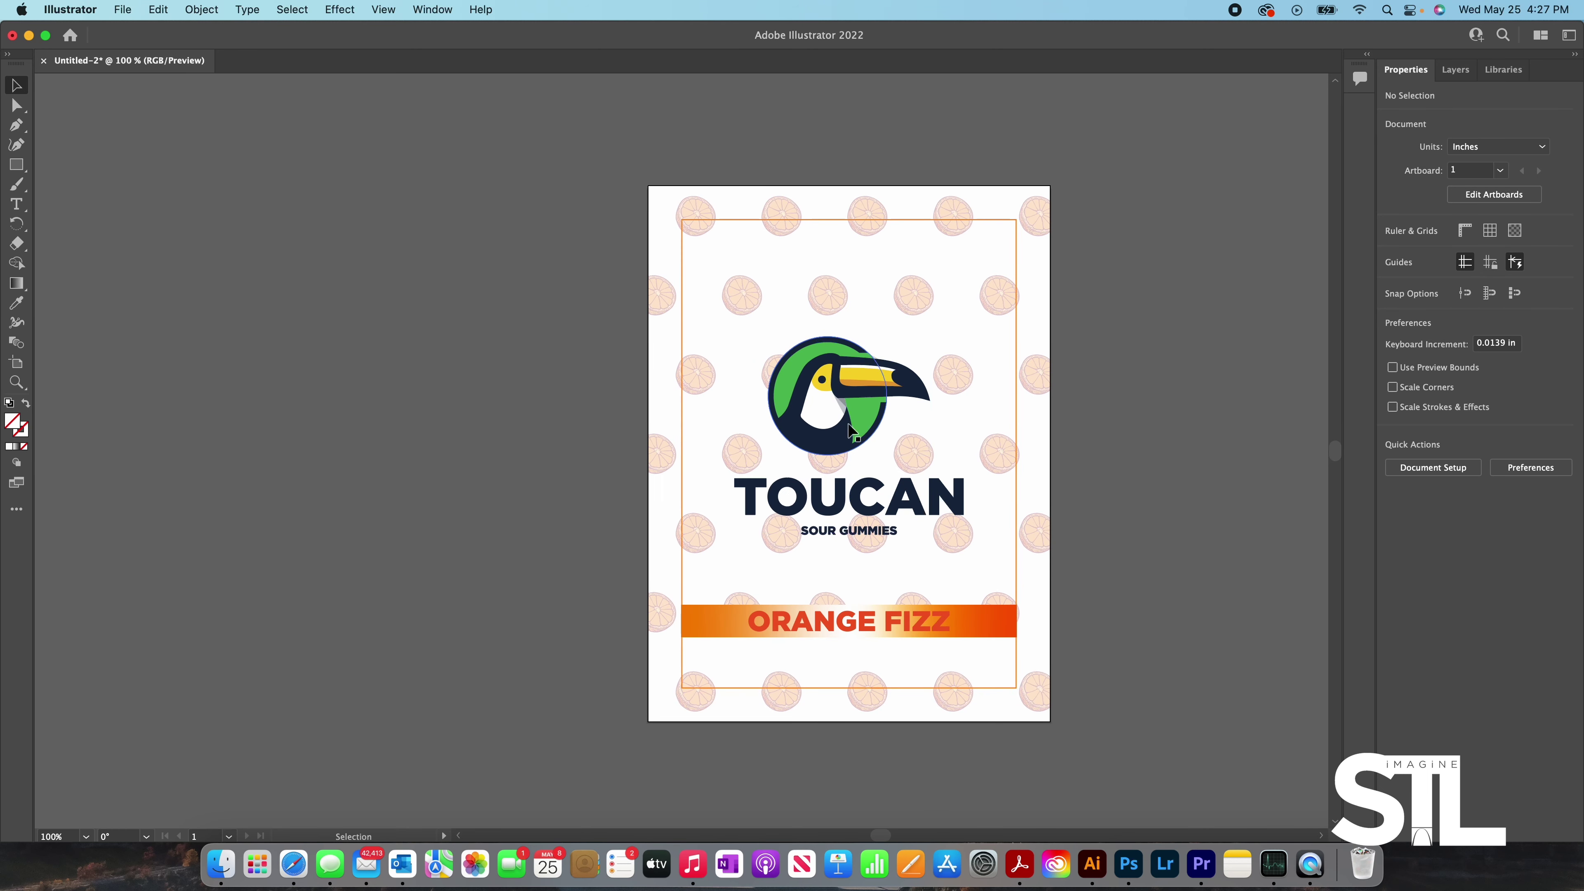
left_click_drag(857, 426, 858, 446)
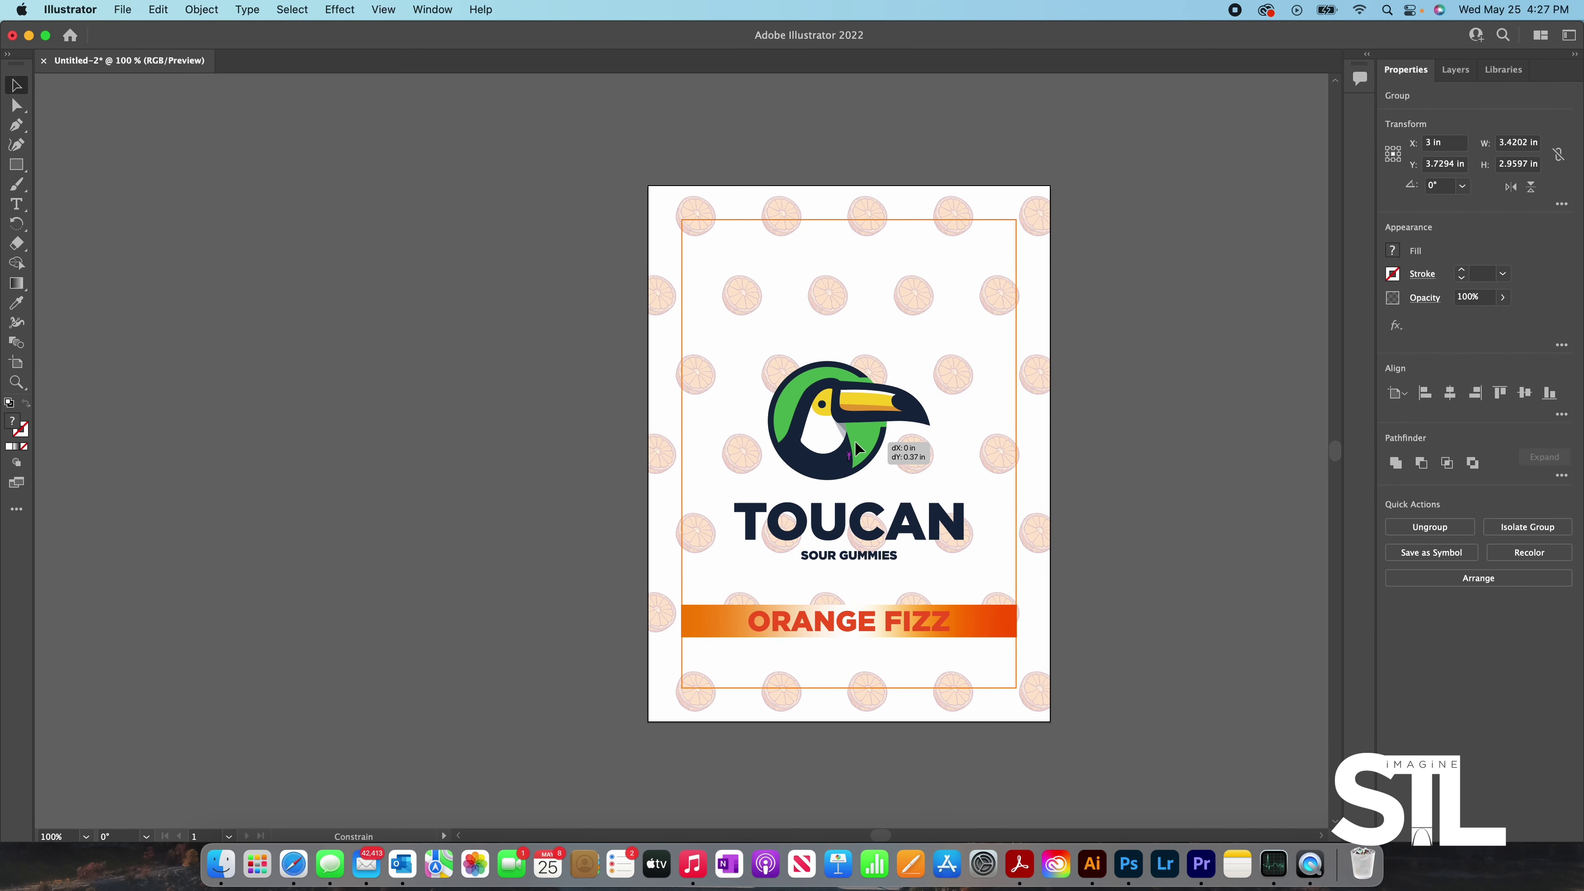
left_click(488, 340)
- Add a text box beside the artboard reading "20 PACK" on two lines
left_click(27, 204)
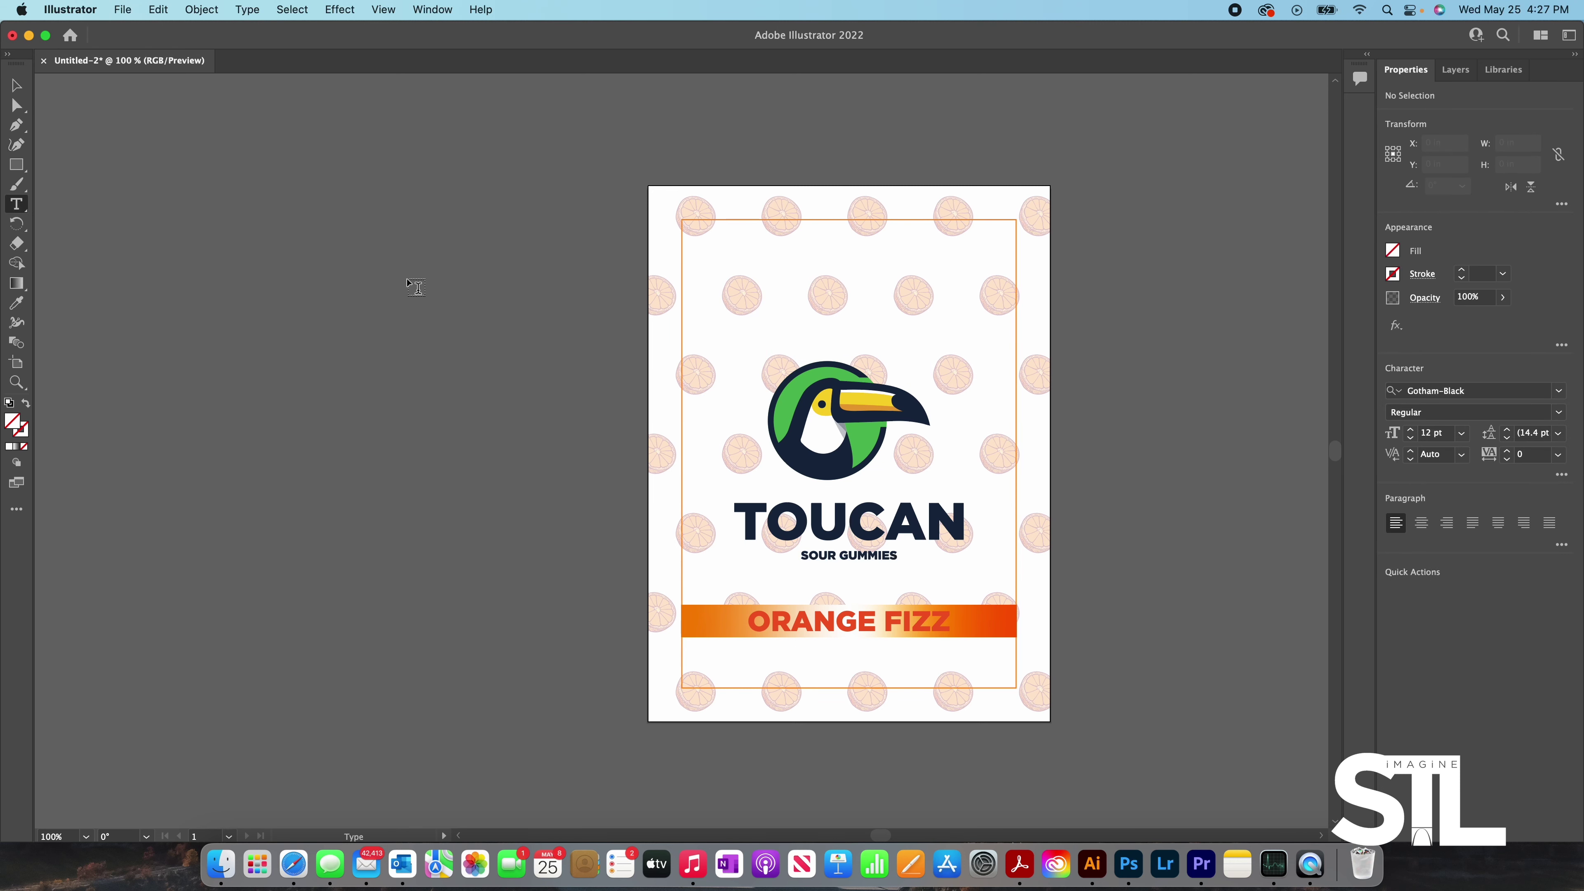
key("super+equal")
key("super+equal")
left_click_drag(590, 307, 746, 448)
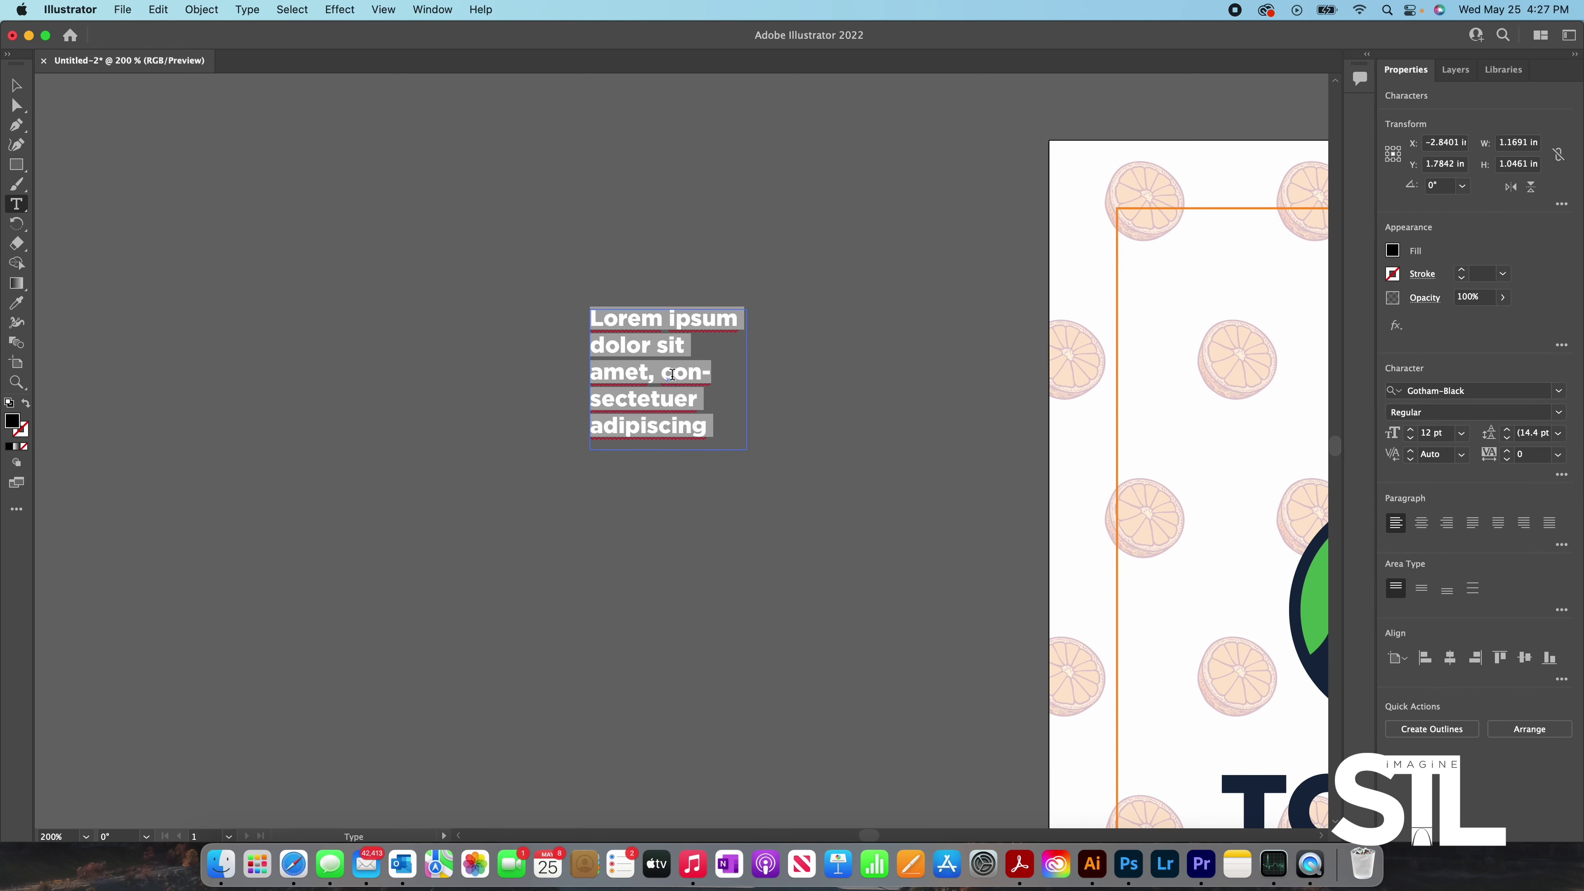
type("20")
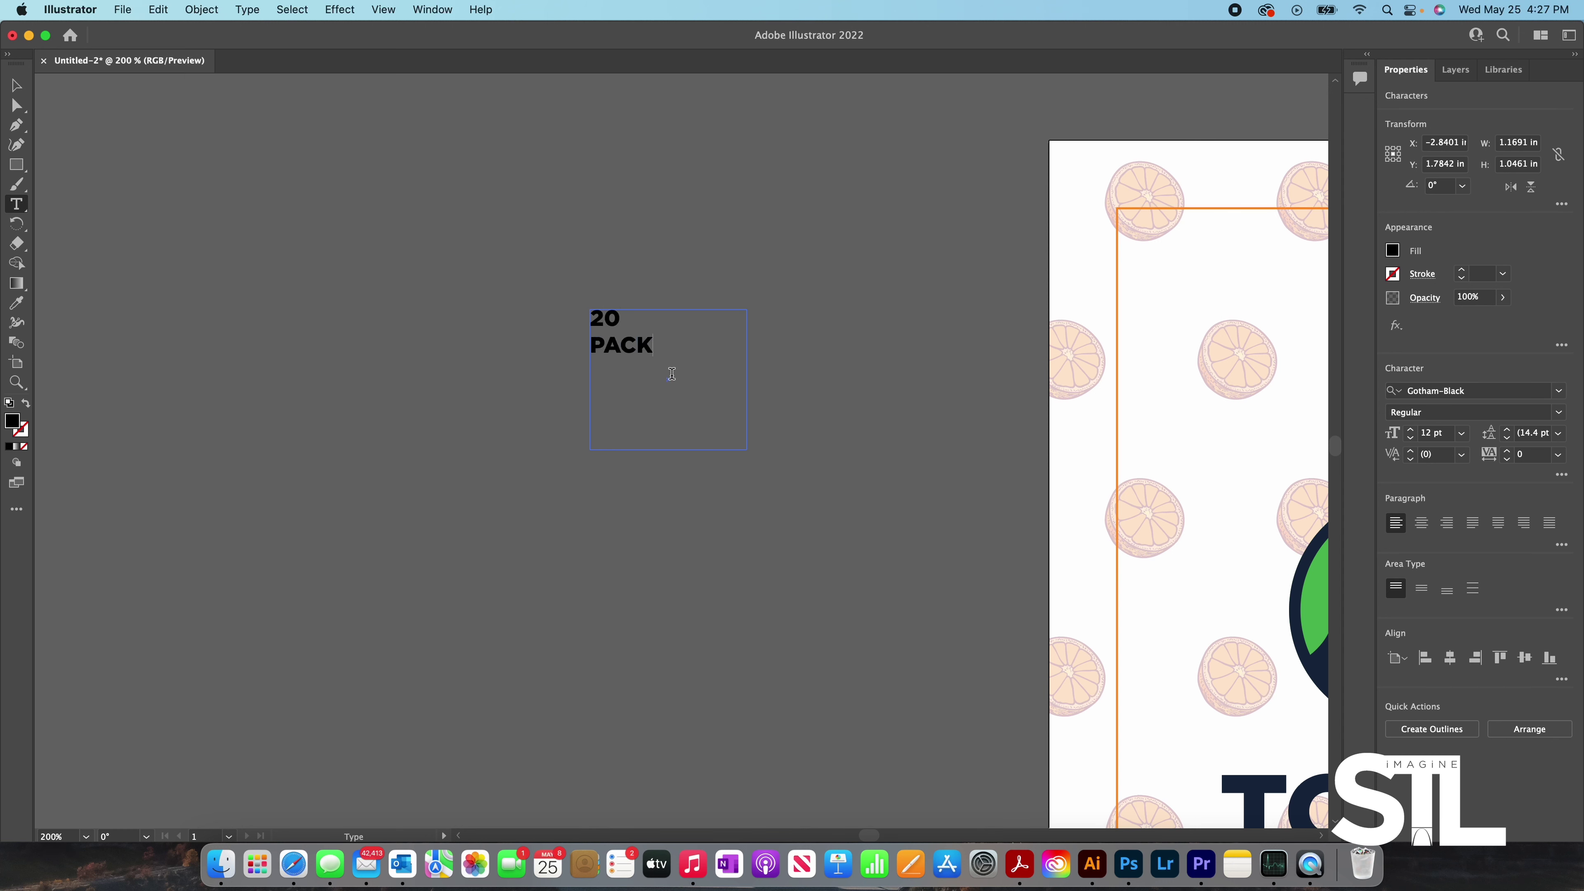
left_click(16, 85)
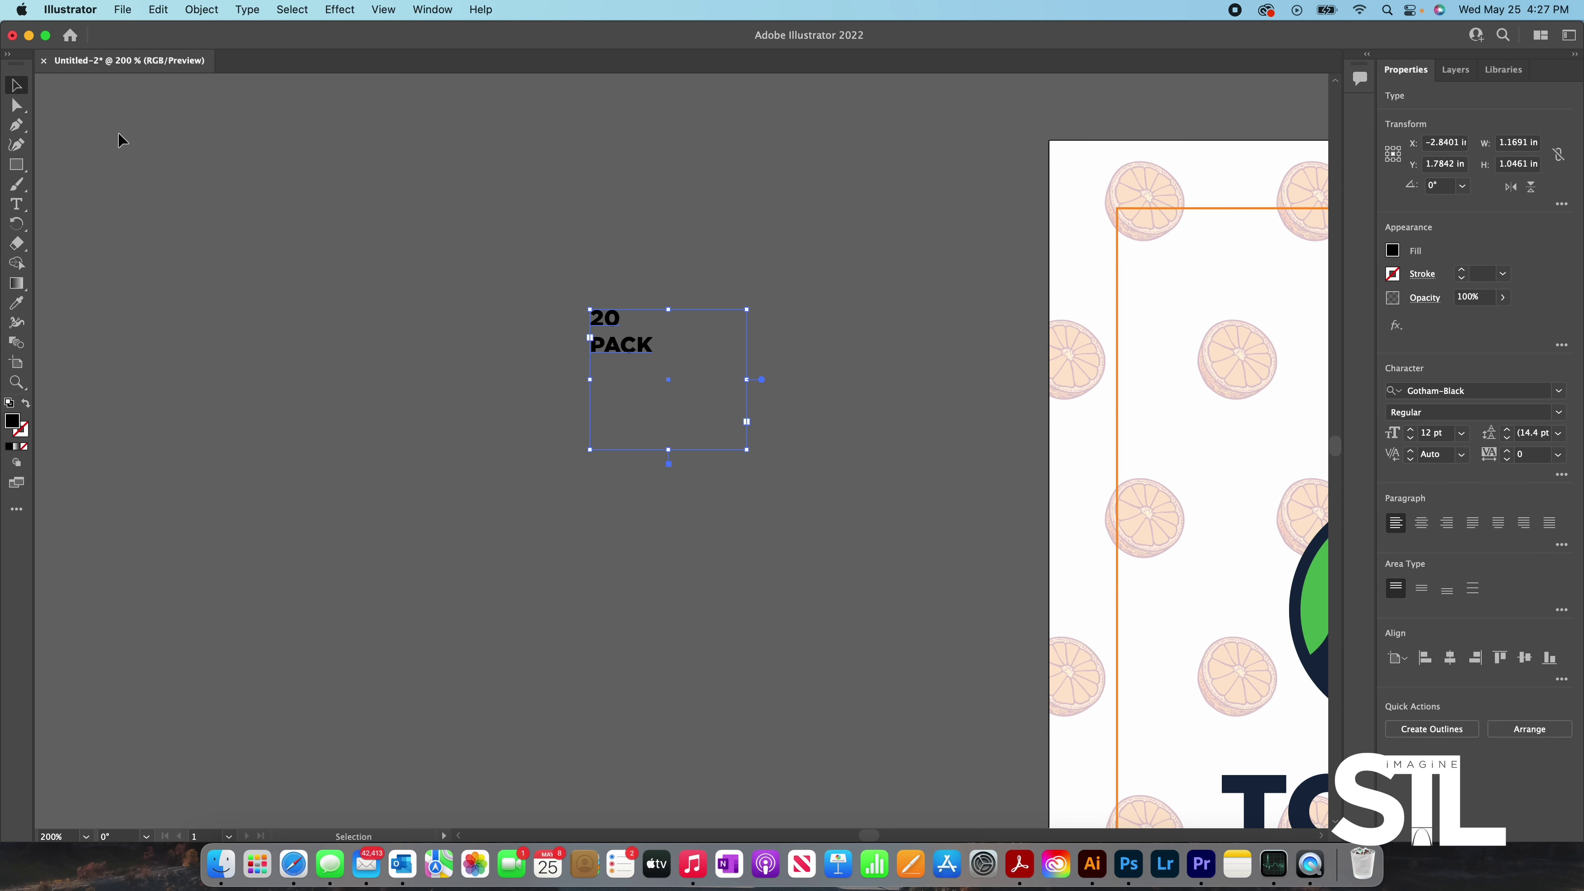
- Convert the 20 PACK text to outlines and split it into two groups, one for the digits and one for the word
left_click(1434, 734)
left_click(605, 358)
left_click_drag(567, 304, 703, 367)
left_click(399, 368)
left_click_drag(548, 379, 658, 322)
left_click(1501, 528)
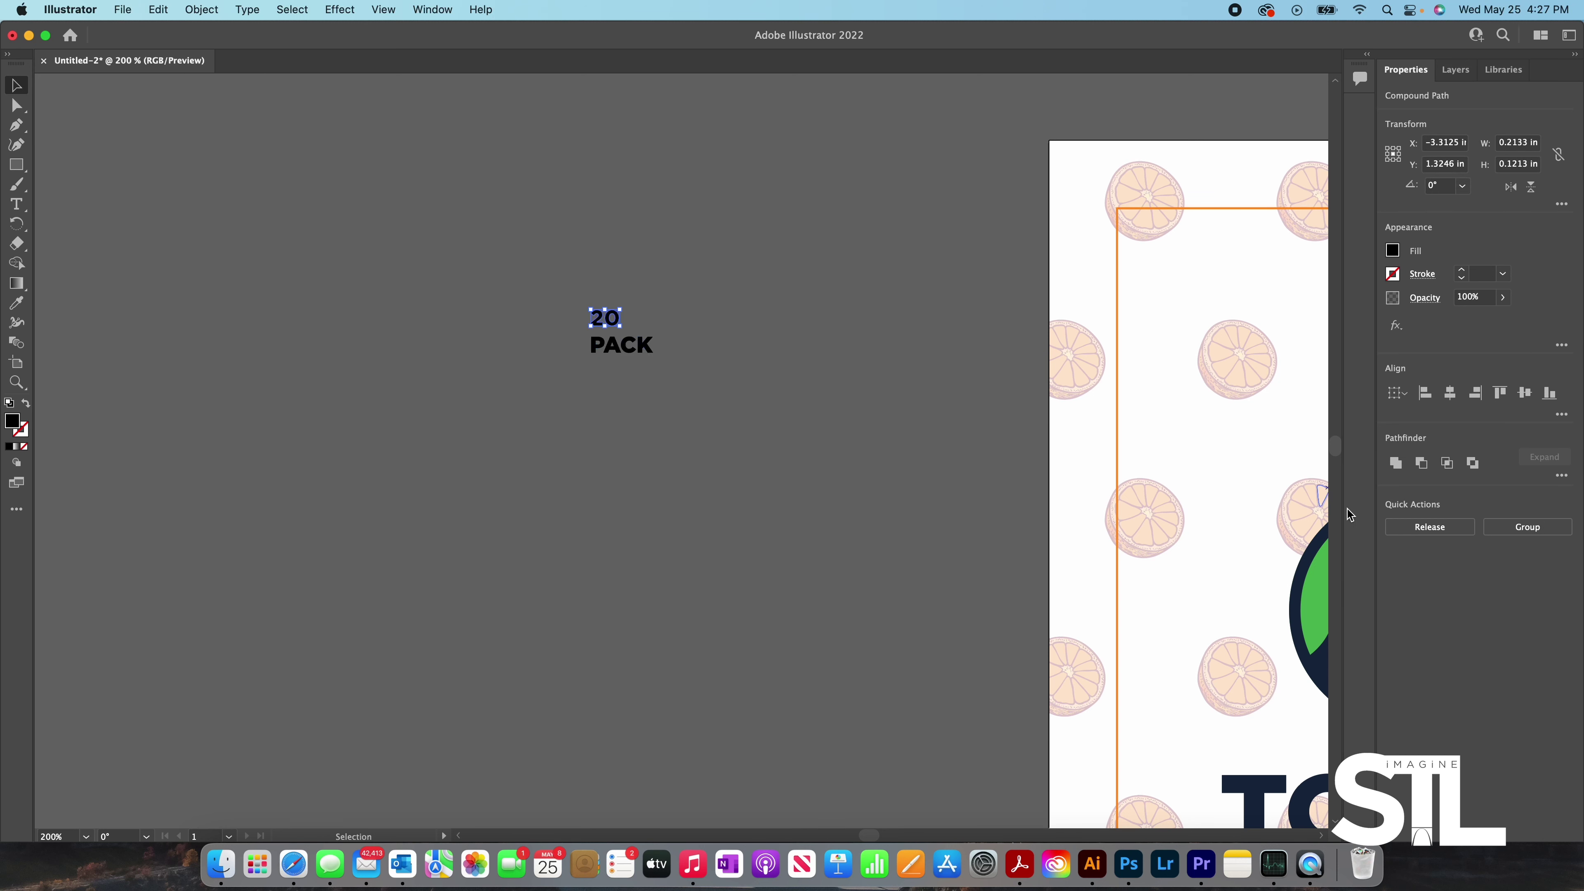
left_click(1528, 527)
left_click(724, 425)
- Enlarge the digits of 20 to match the width of PACK and place them just above the word
scroll(625, 364, "up", 2)
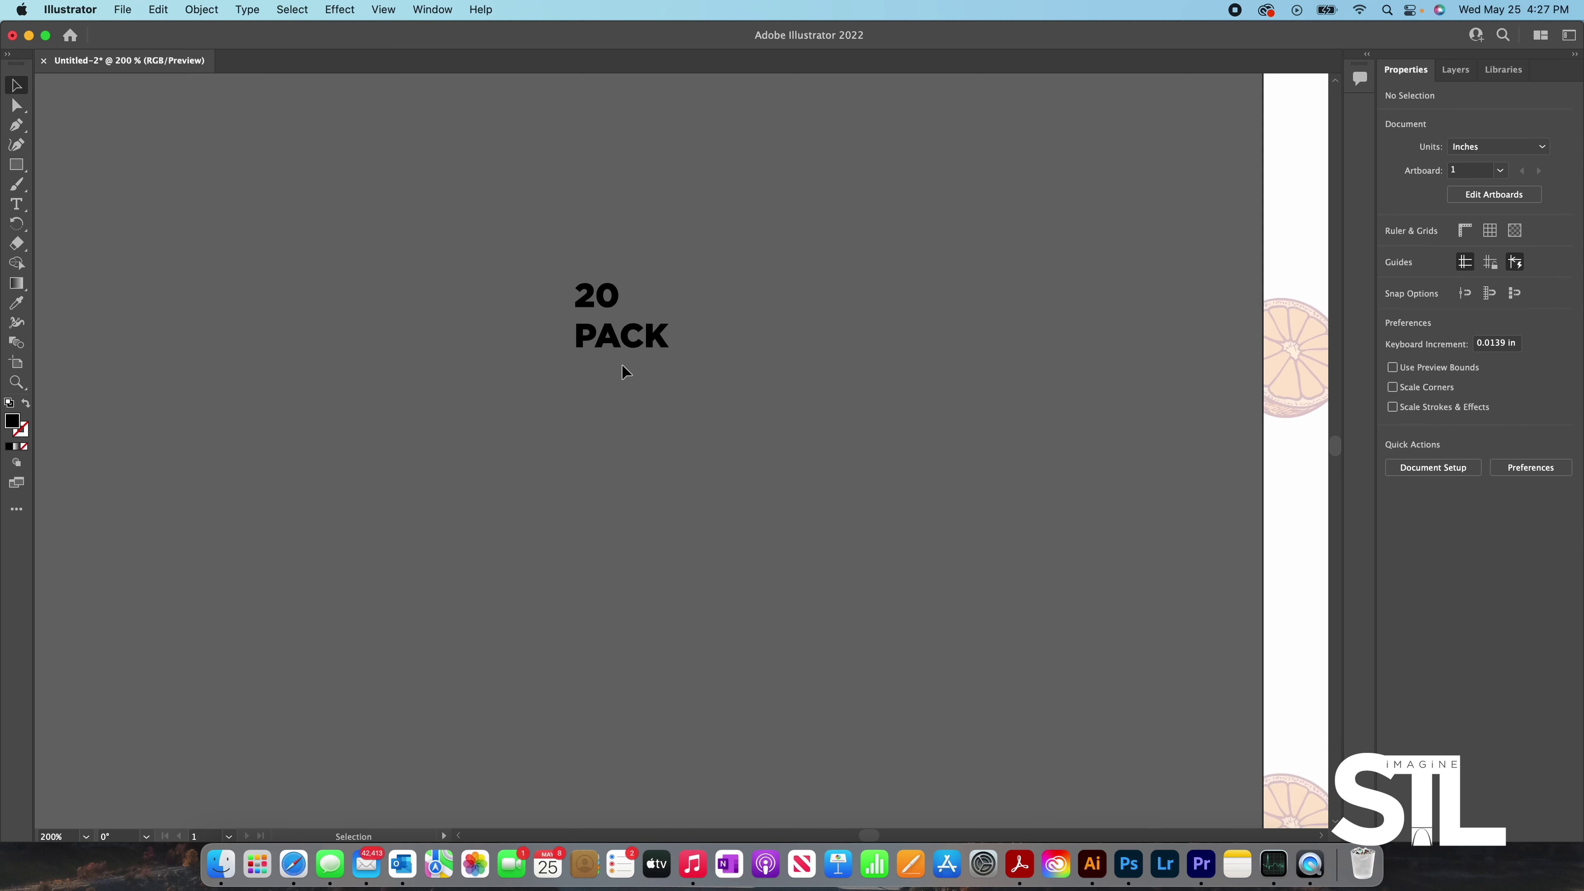
left_click(612, 284)
left_click_drag(614, 257, 694, 213)
scroll(623, 290, "up", 3)
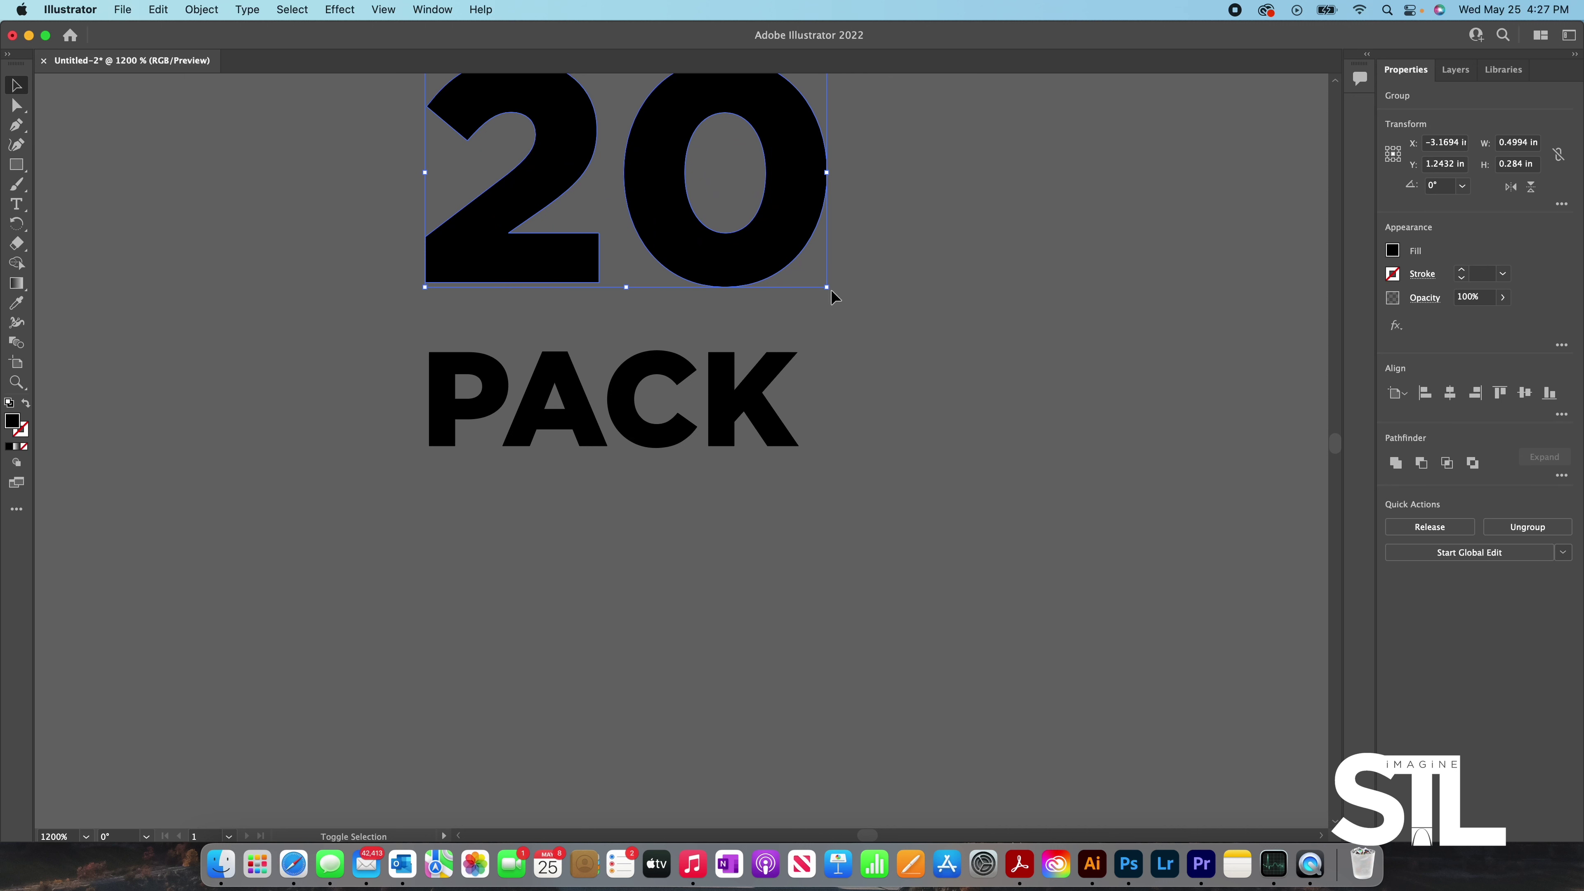
mouse_move(826, 287)
left_mouse_down()
mouse_move(791, 266)
mouse_move(801, 282)
left_mouse_up()
left_click_drag(710, 233, 712, 303)
left_click(450, 223)
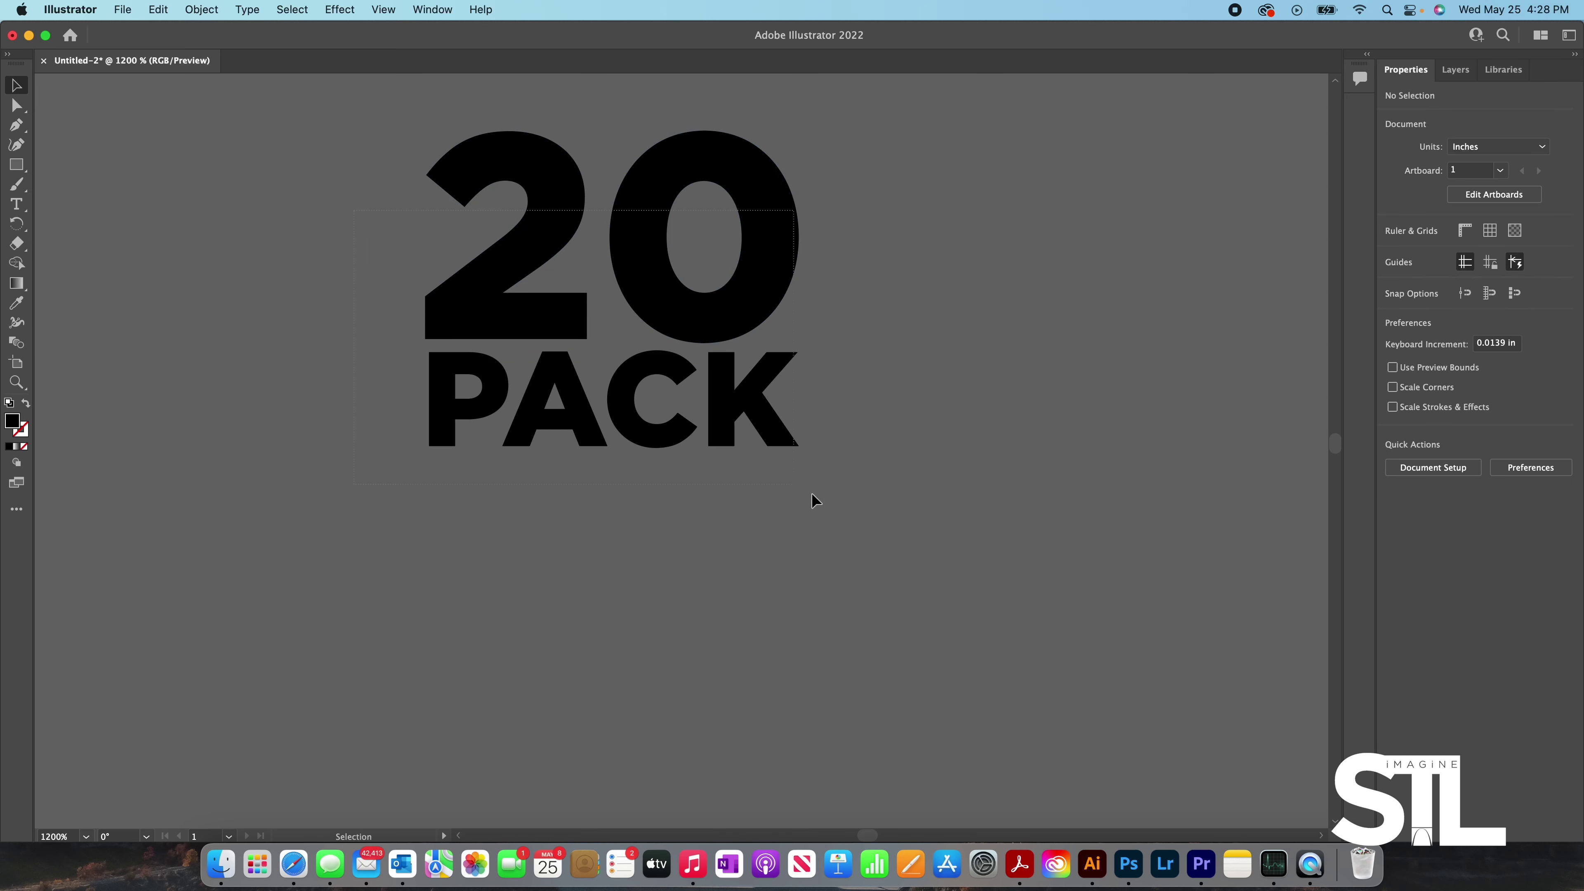
- Group the enlarged 20 and the word PACK together
left_click_drag(812, 499, 789, 443)
right_click(713, 331)
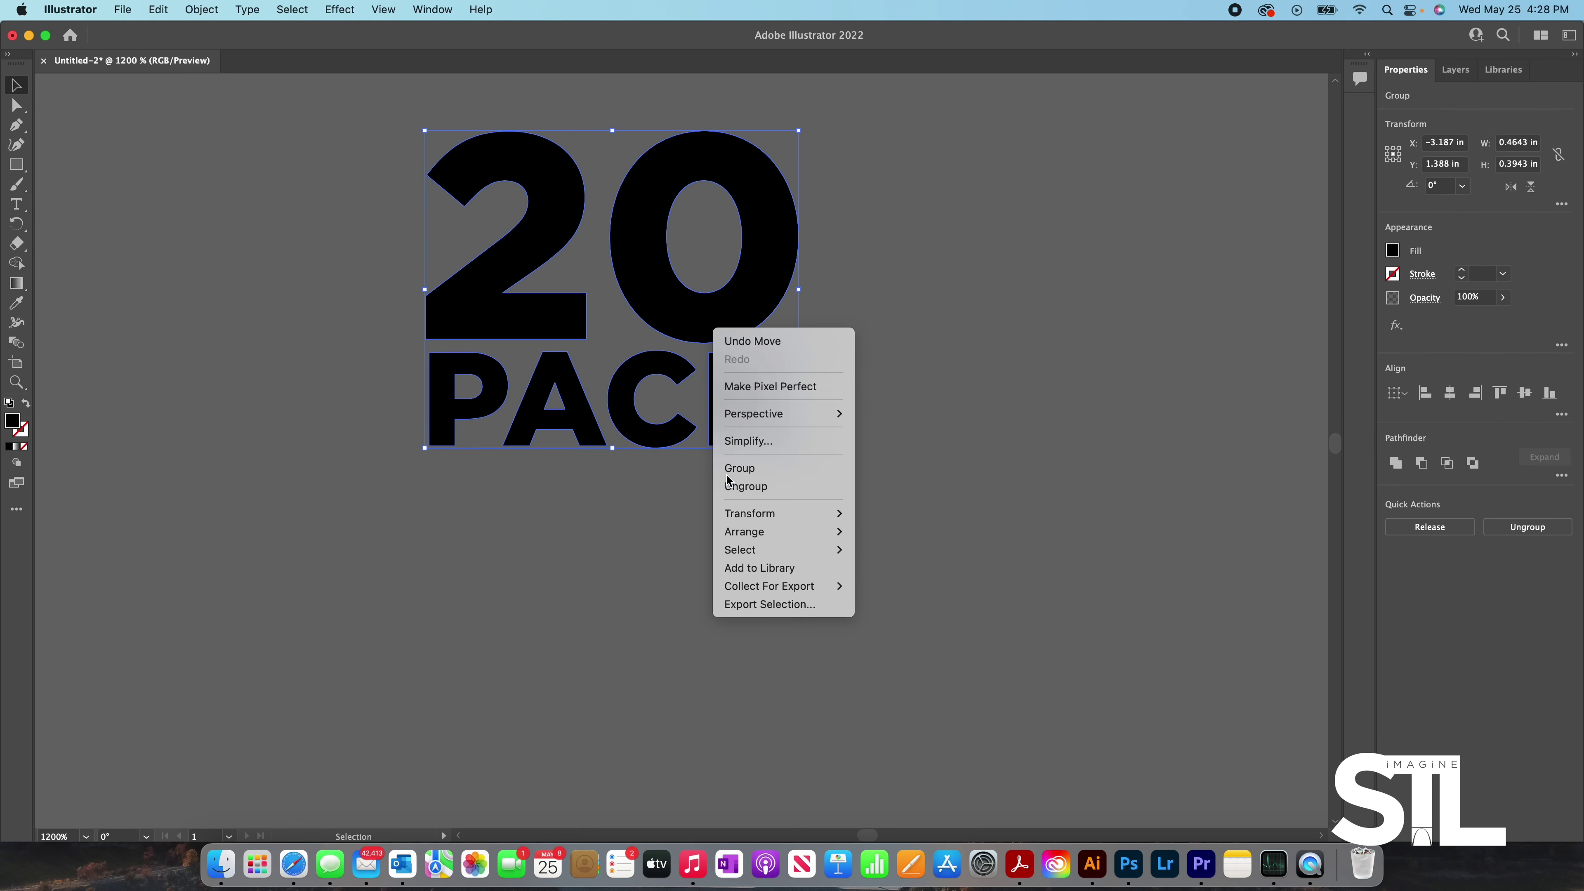
left_click(752, 465)
left_click(962, 507)
- Move the 20 PACK group onto the label against the orange frame's left side and enlarge it to about 0.72 x 0.61 in
scroll(839, 483, "down", 3)
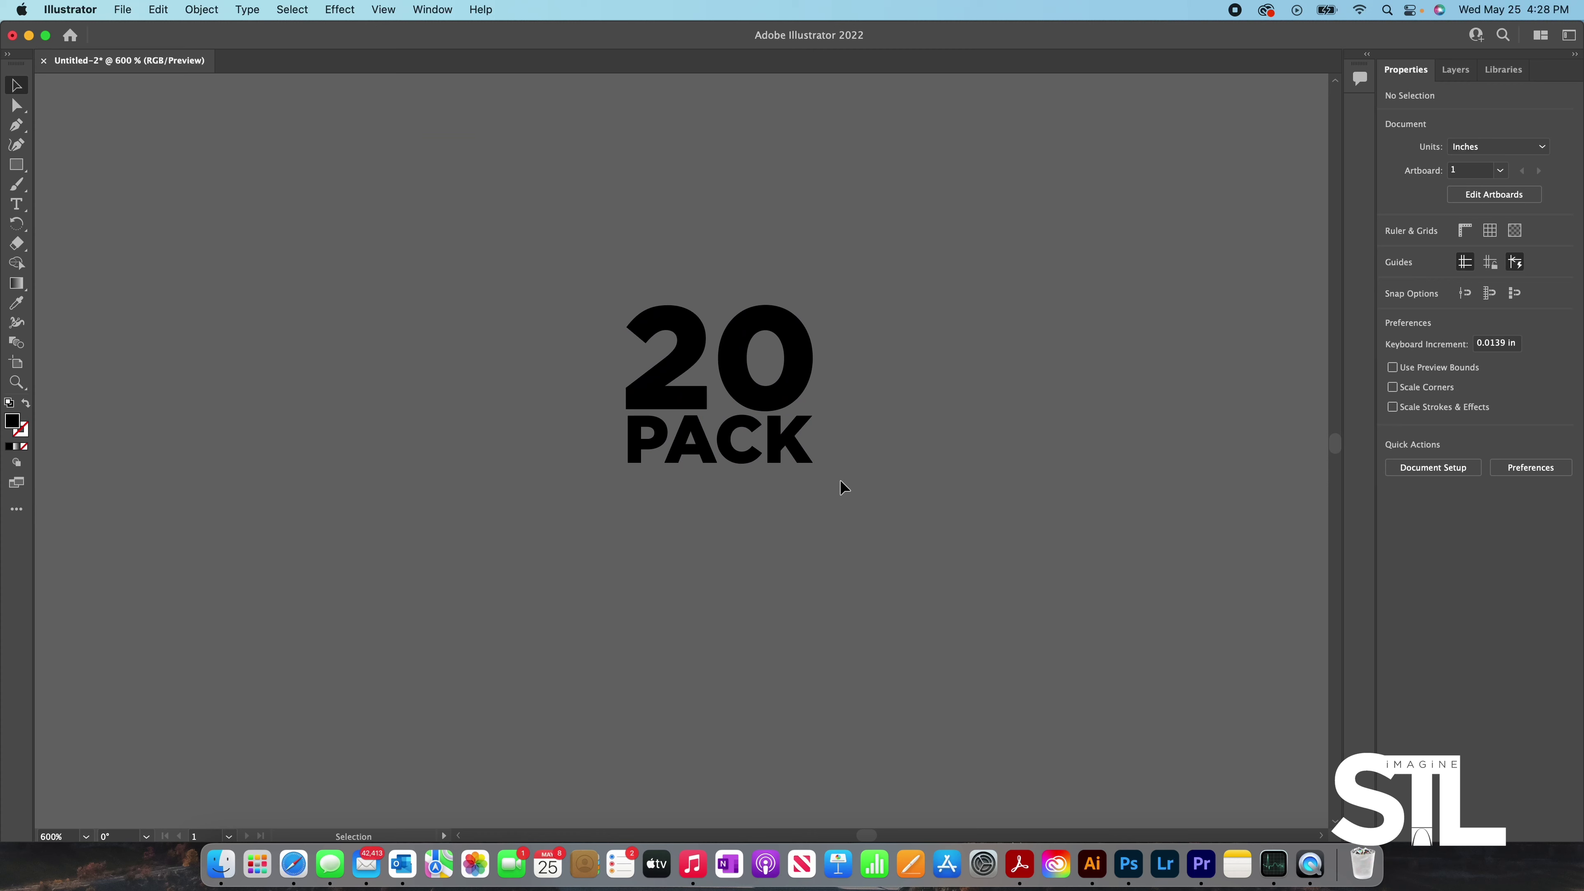
scroll(705, 465, "right", 5)
scroll(581, 444, "down", 3)
left_click_drag(458, 387, 1100, 501)
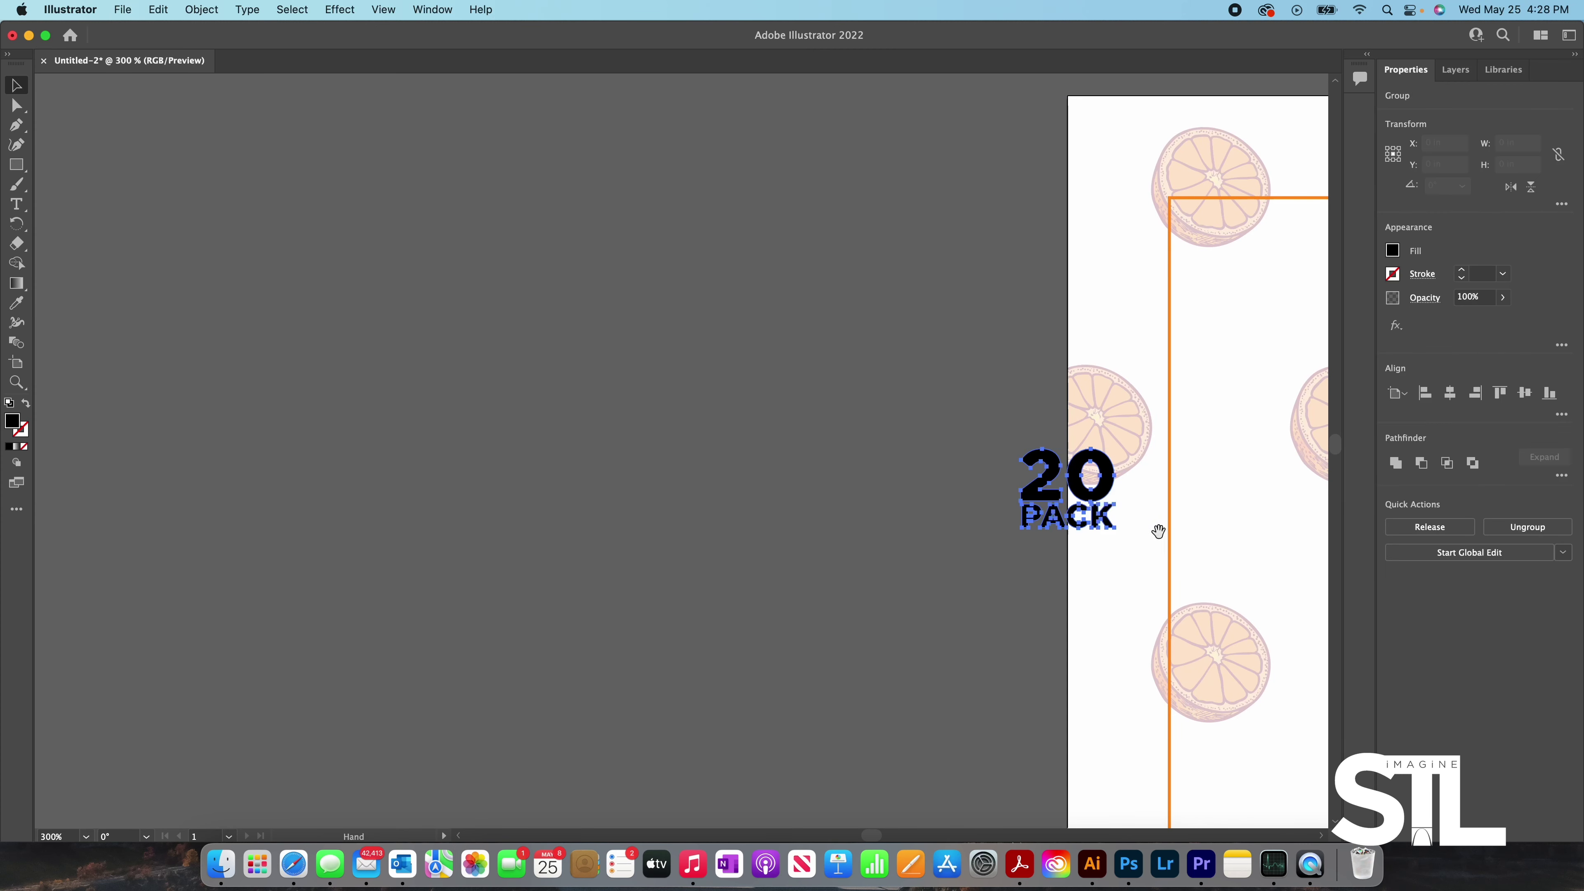
scroll(817, 450, "right", 10)
scroll(817, 449, "down", 2)
left_click_drag(734, 412, 987, 499)
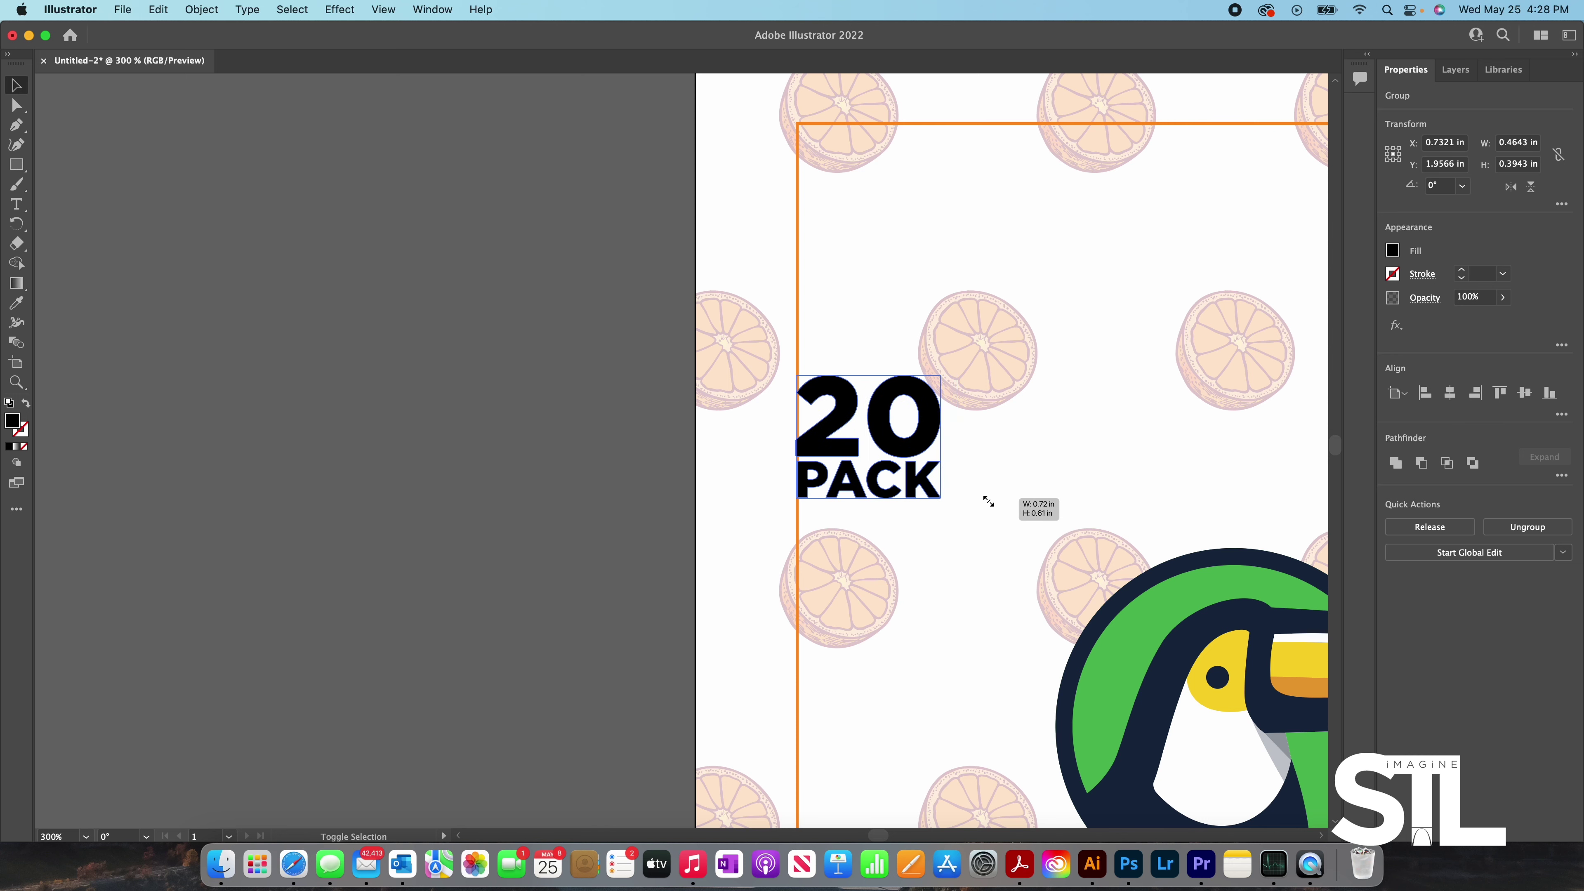
scroll(1011, 516, "down", 2)
scroll(986, 480, "right", 8)
scroll(985, 481, "down", 4)
key("super+0")
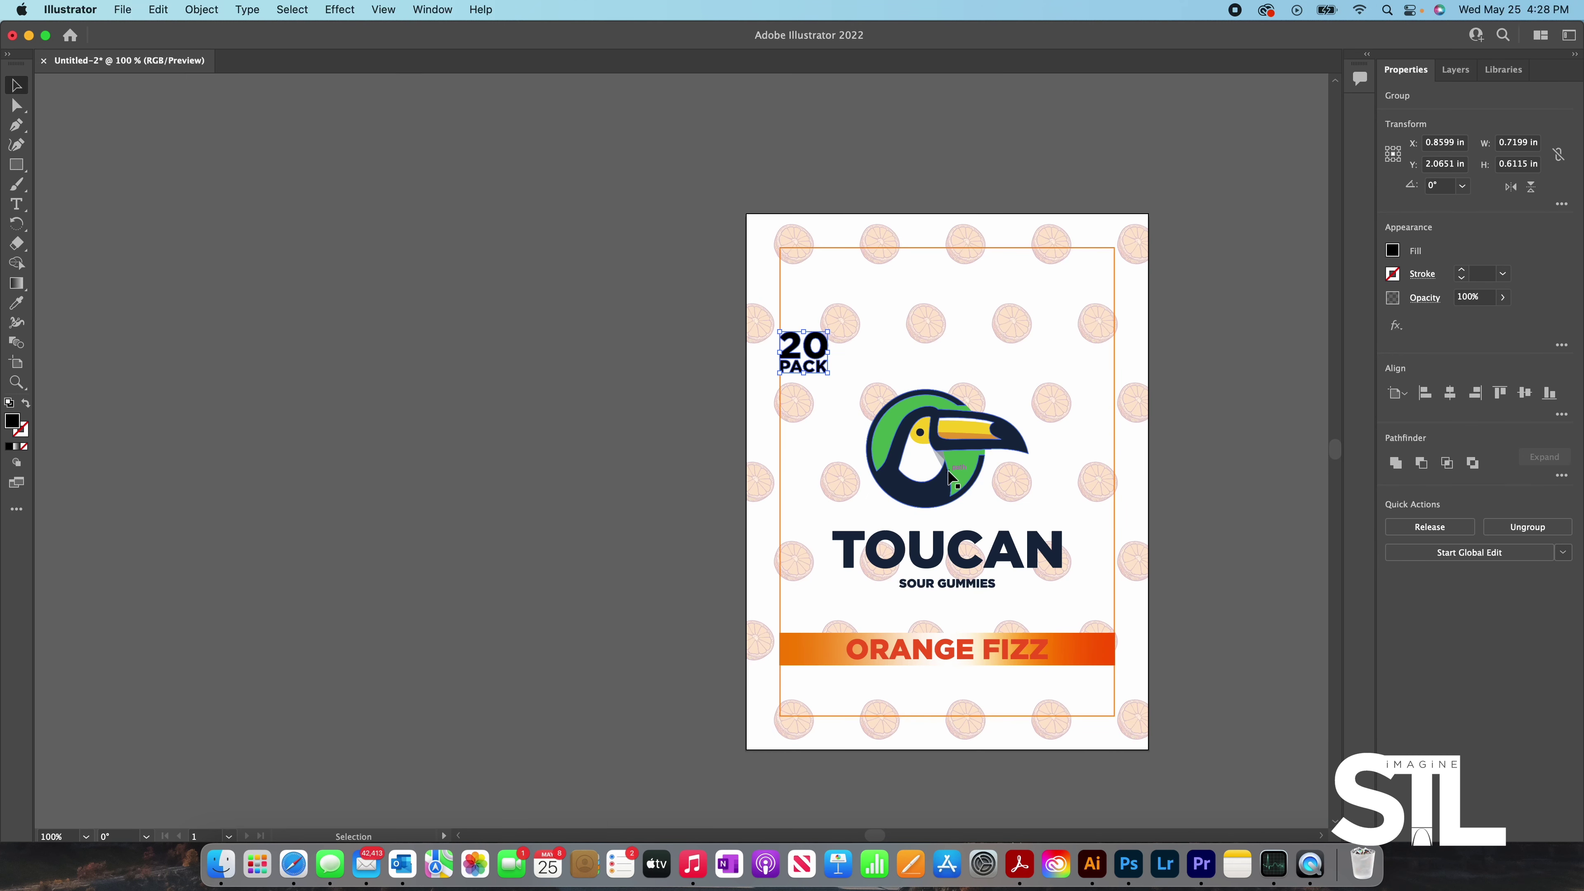
key("super+equal")
left_click(631, 353)
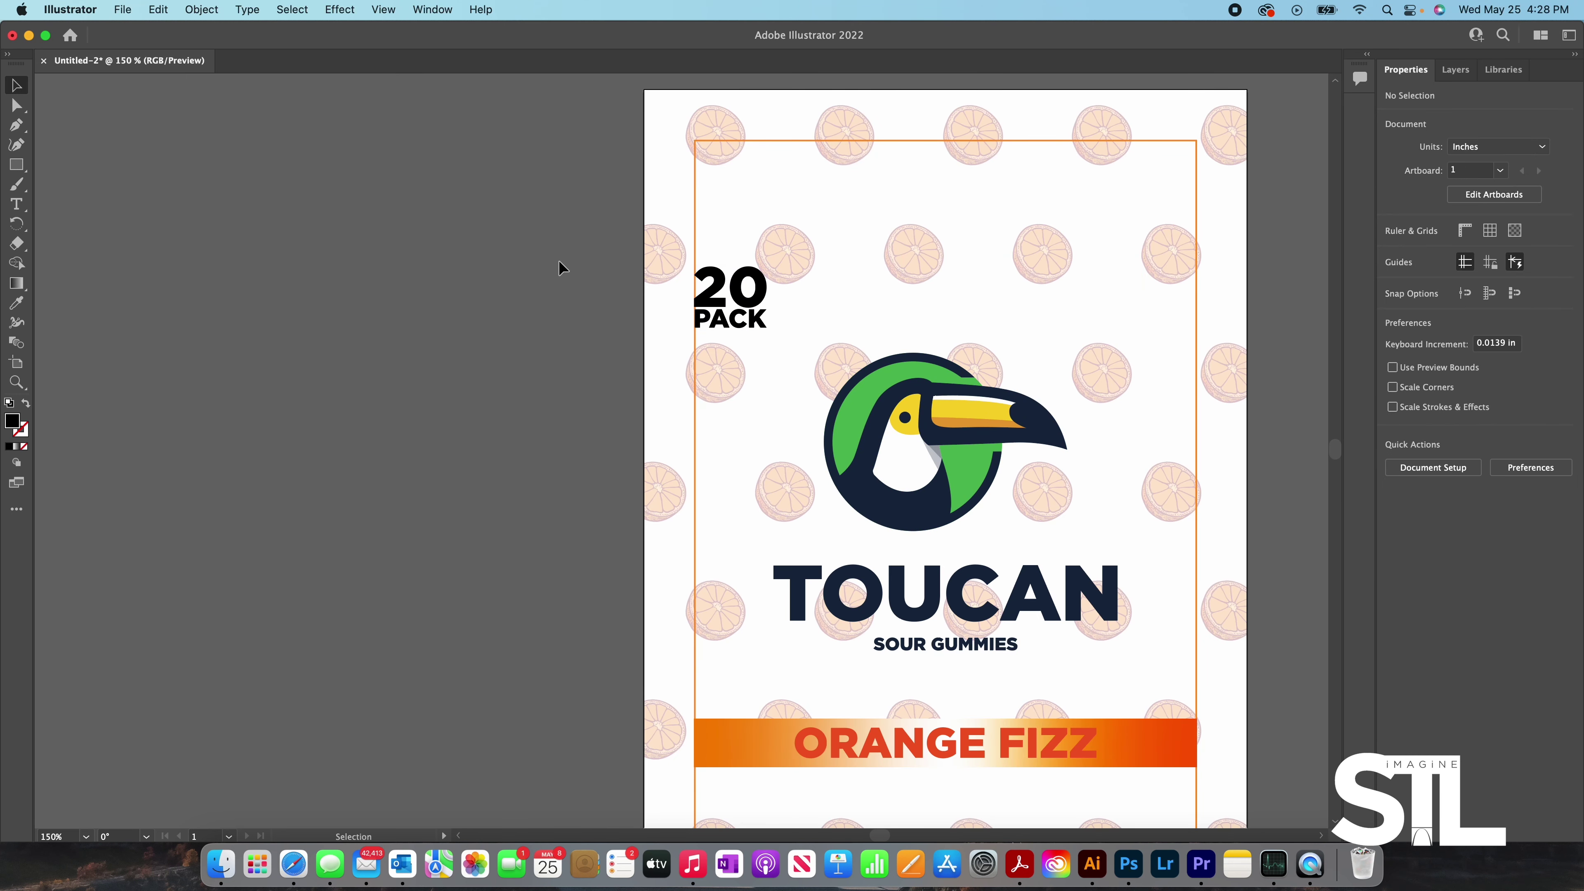
- Try the Orange Fizz banner's gradient as the fill of the digits in 20, and undo it
left_click(16, 105)
scroll(895, 284, "up", 1)
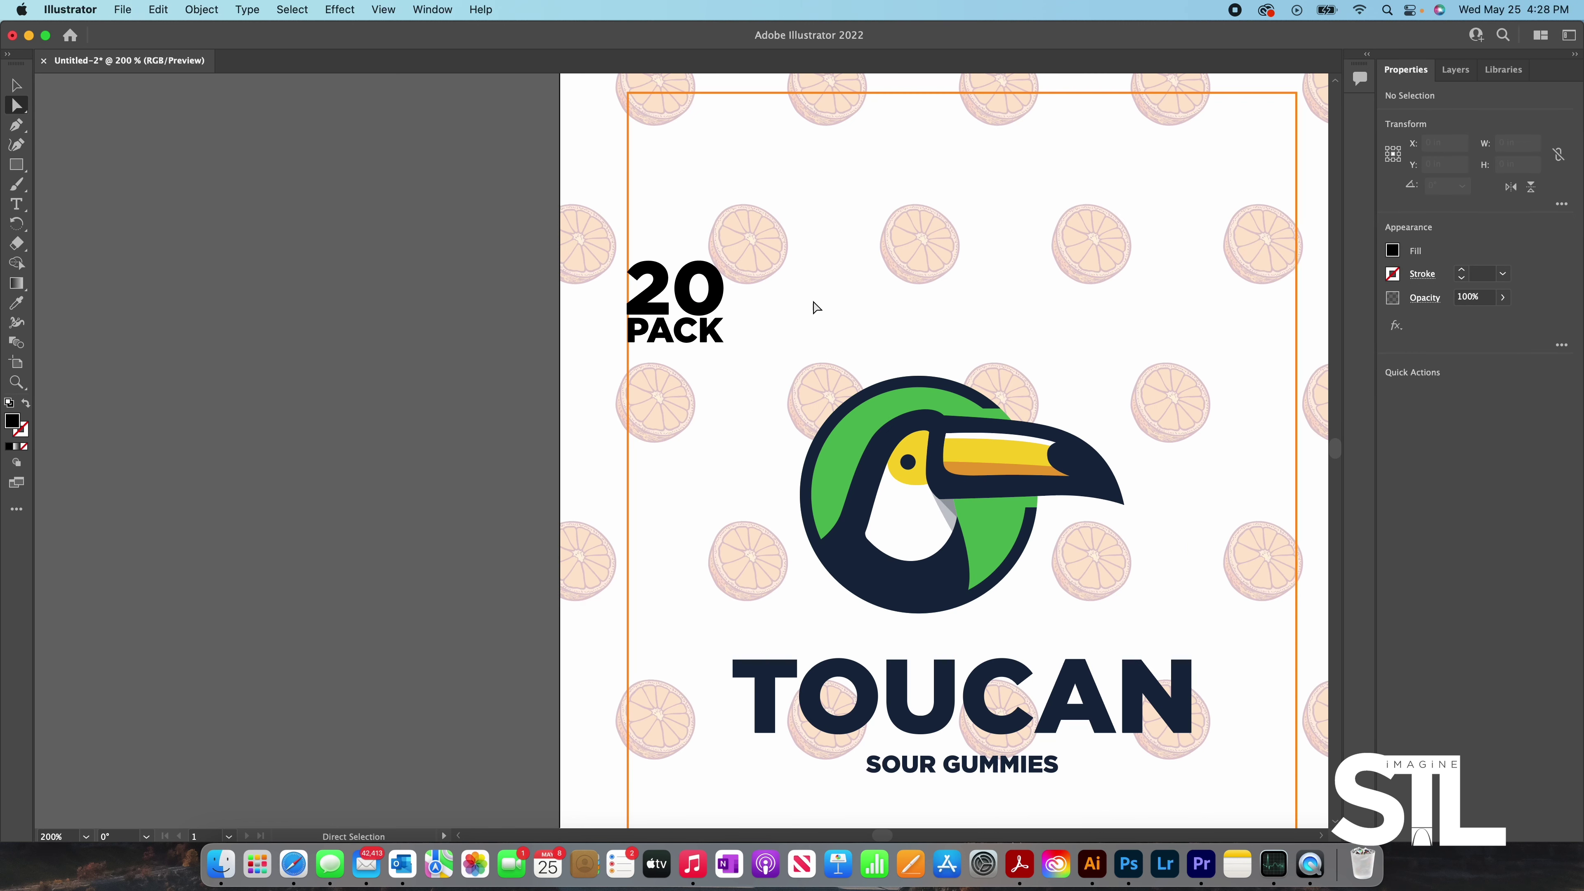
left_click(690, 305)
left_click(646, 306, "shift")
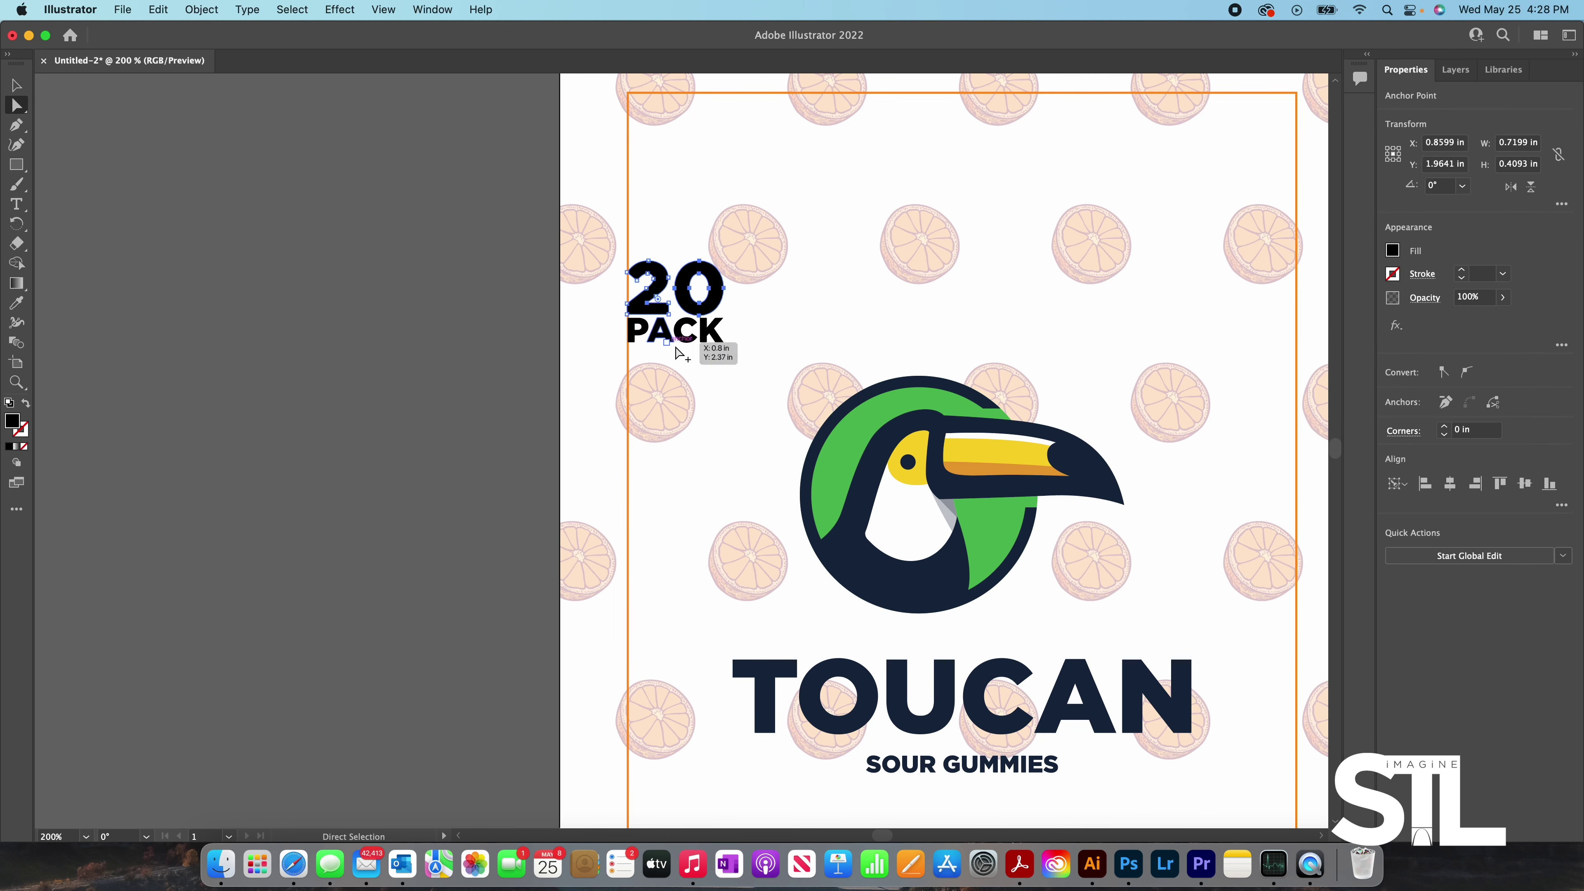
key("super+1")
left_click(15, 303)
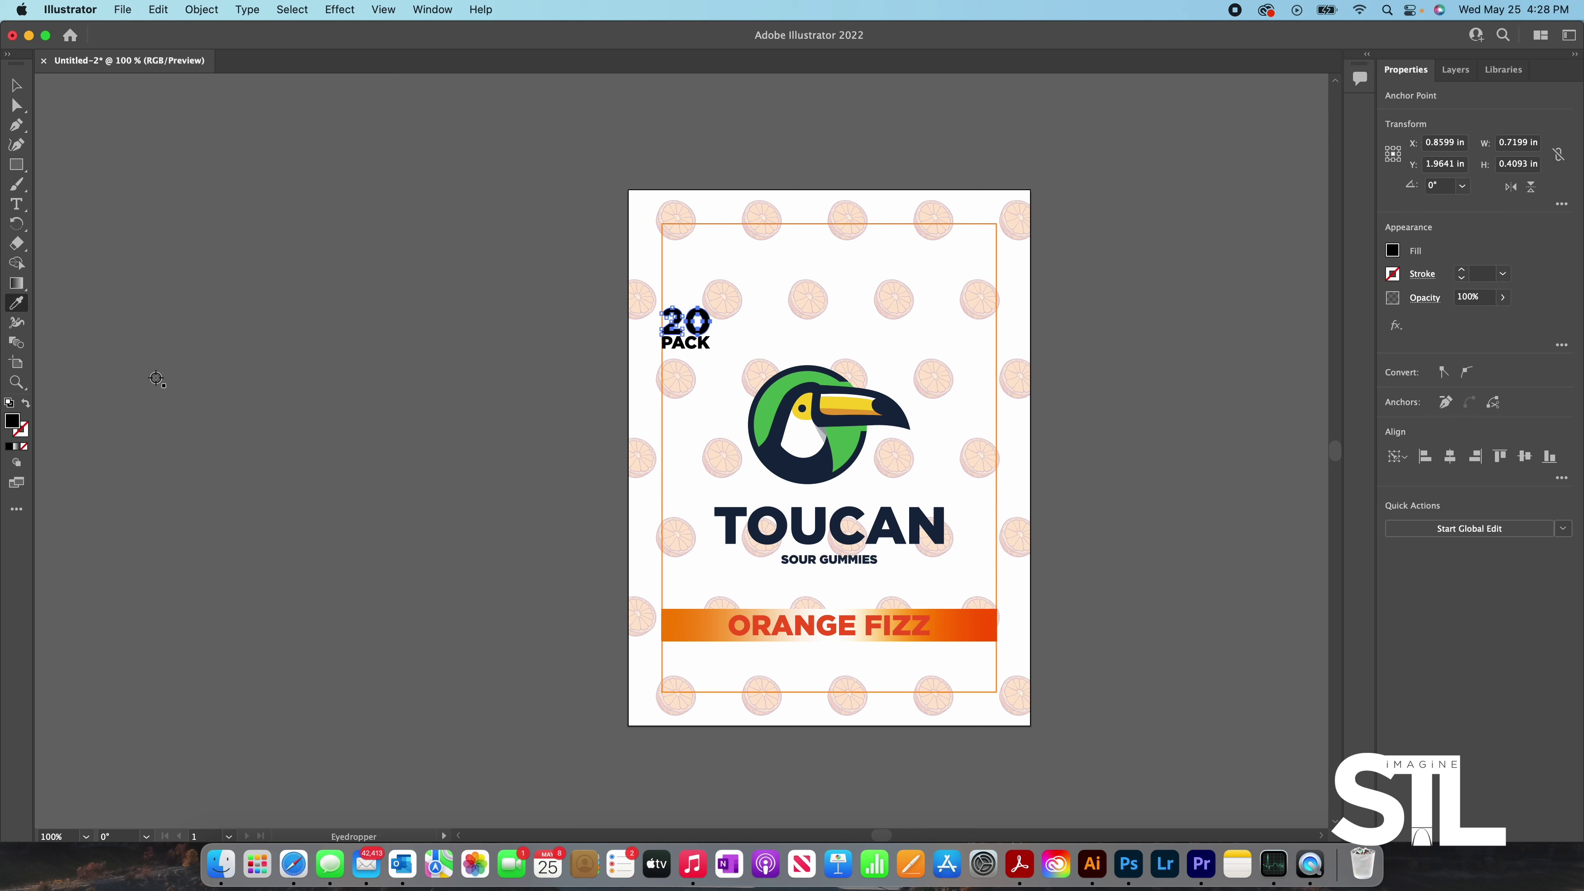
left_click(695, 625)
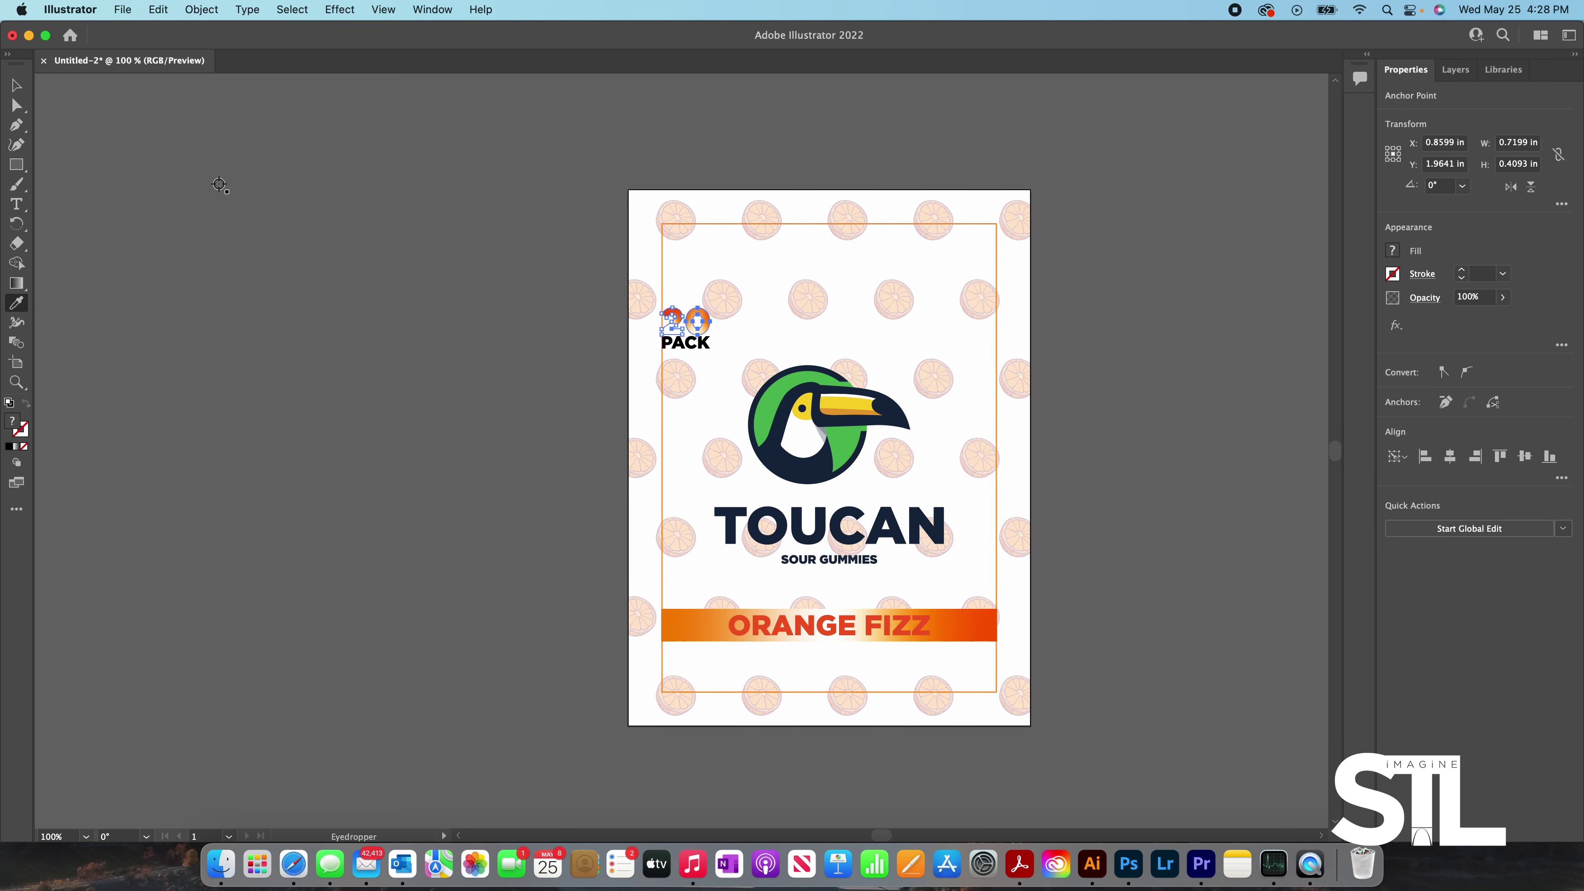
left_click(17, 87)
left_click(378, 216)
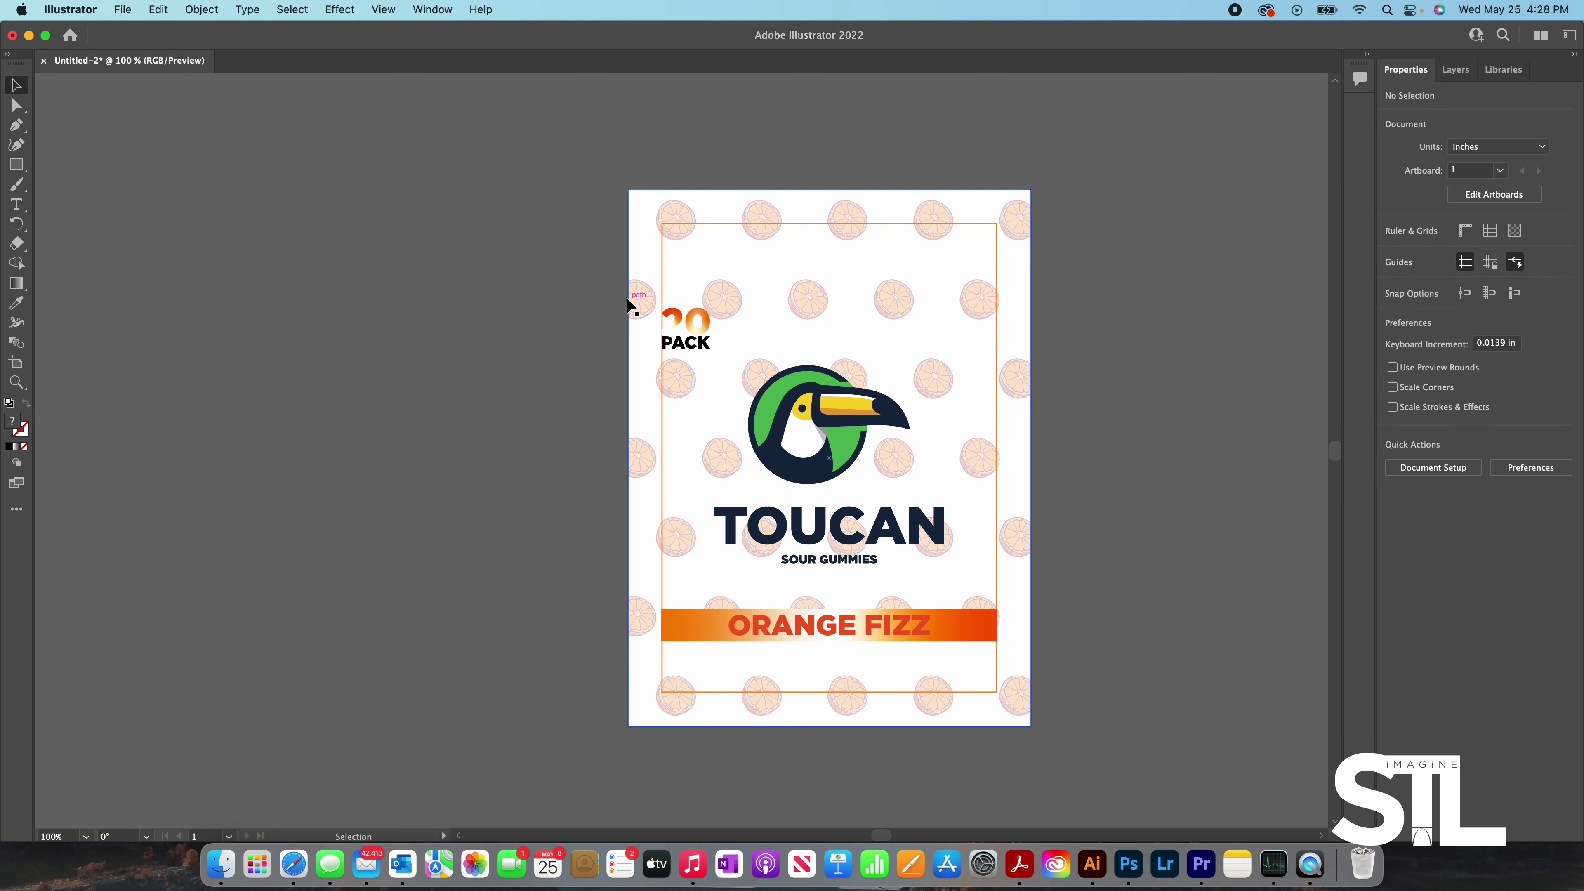
key("super+equal")
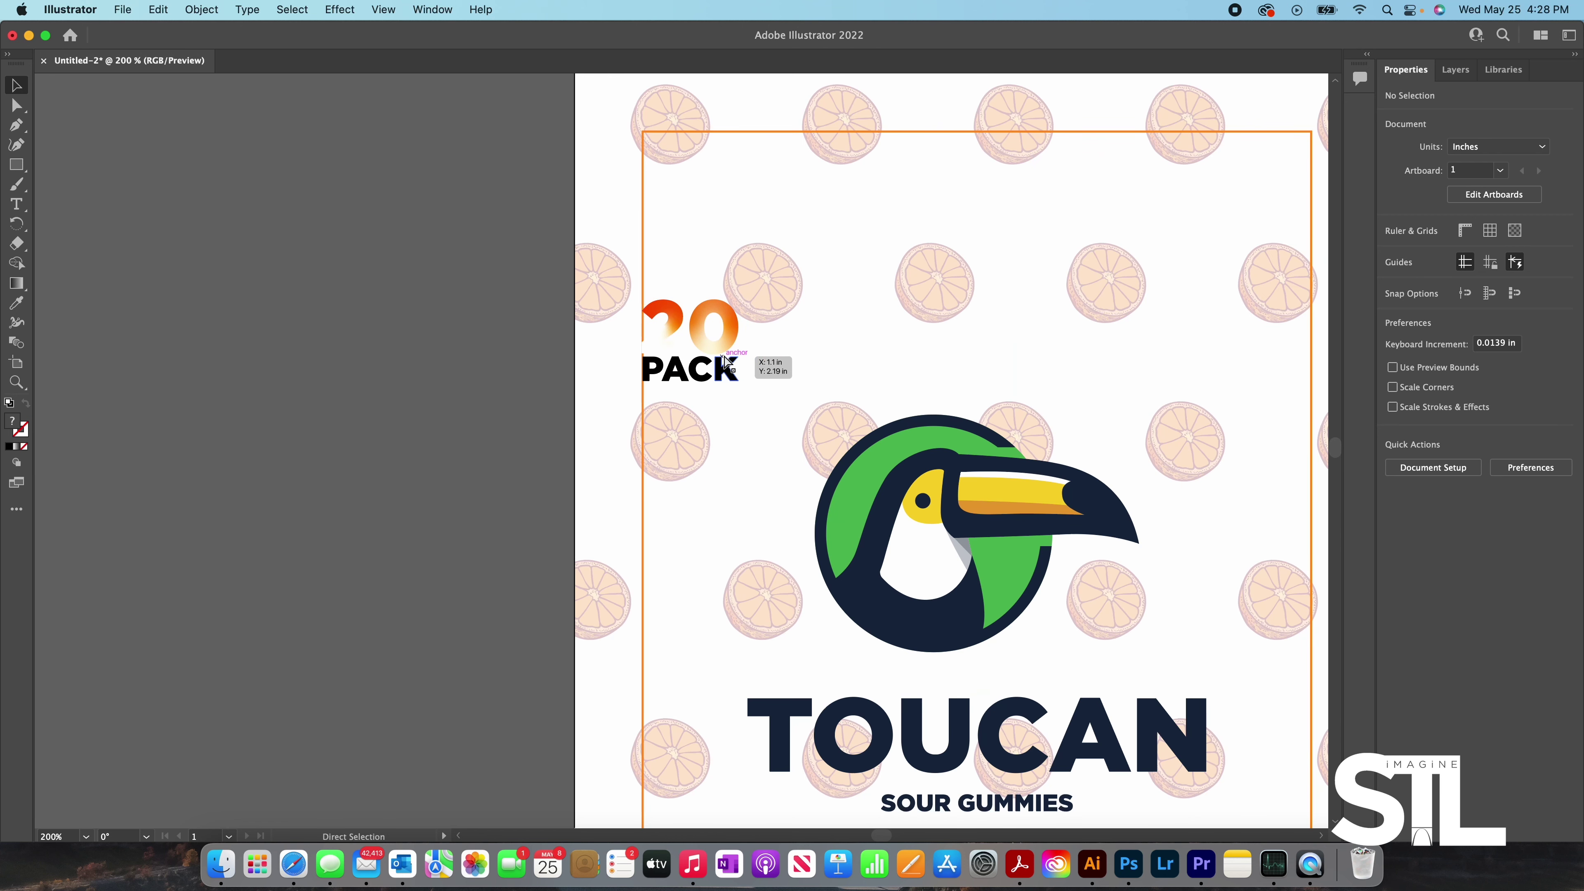
key("super+z")
- Fill both digits of 20 with the red sampled from the ORANGE FIZZ lettering
left_click(19, 108)
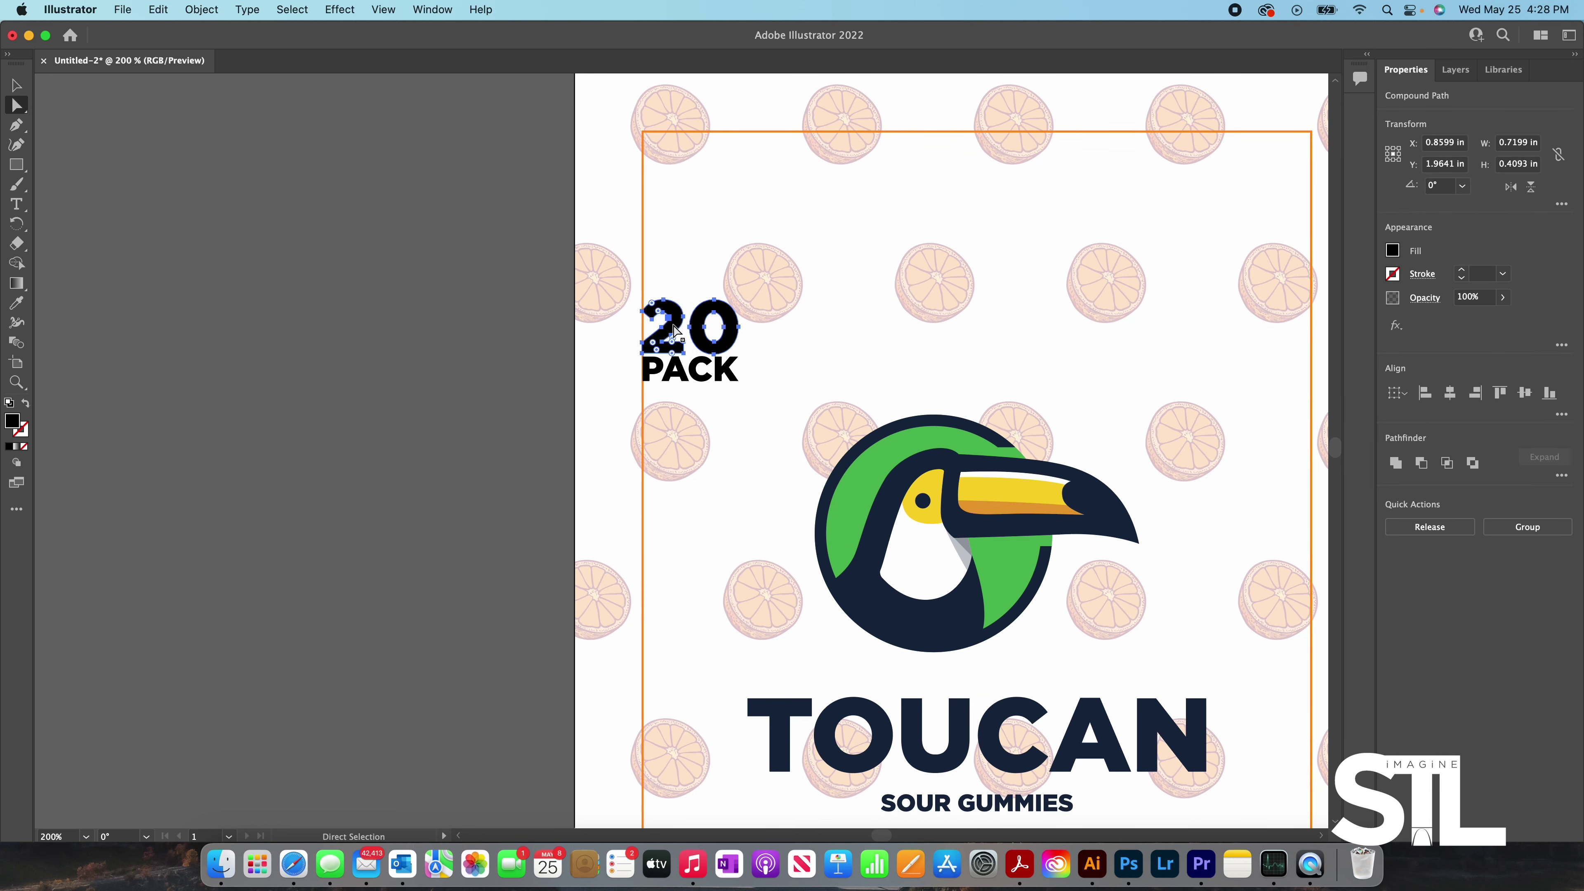
left_click(731, 350)
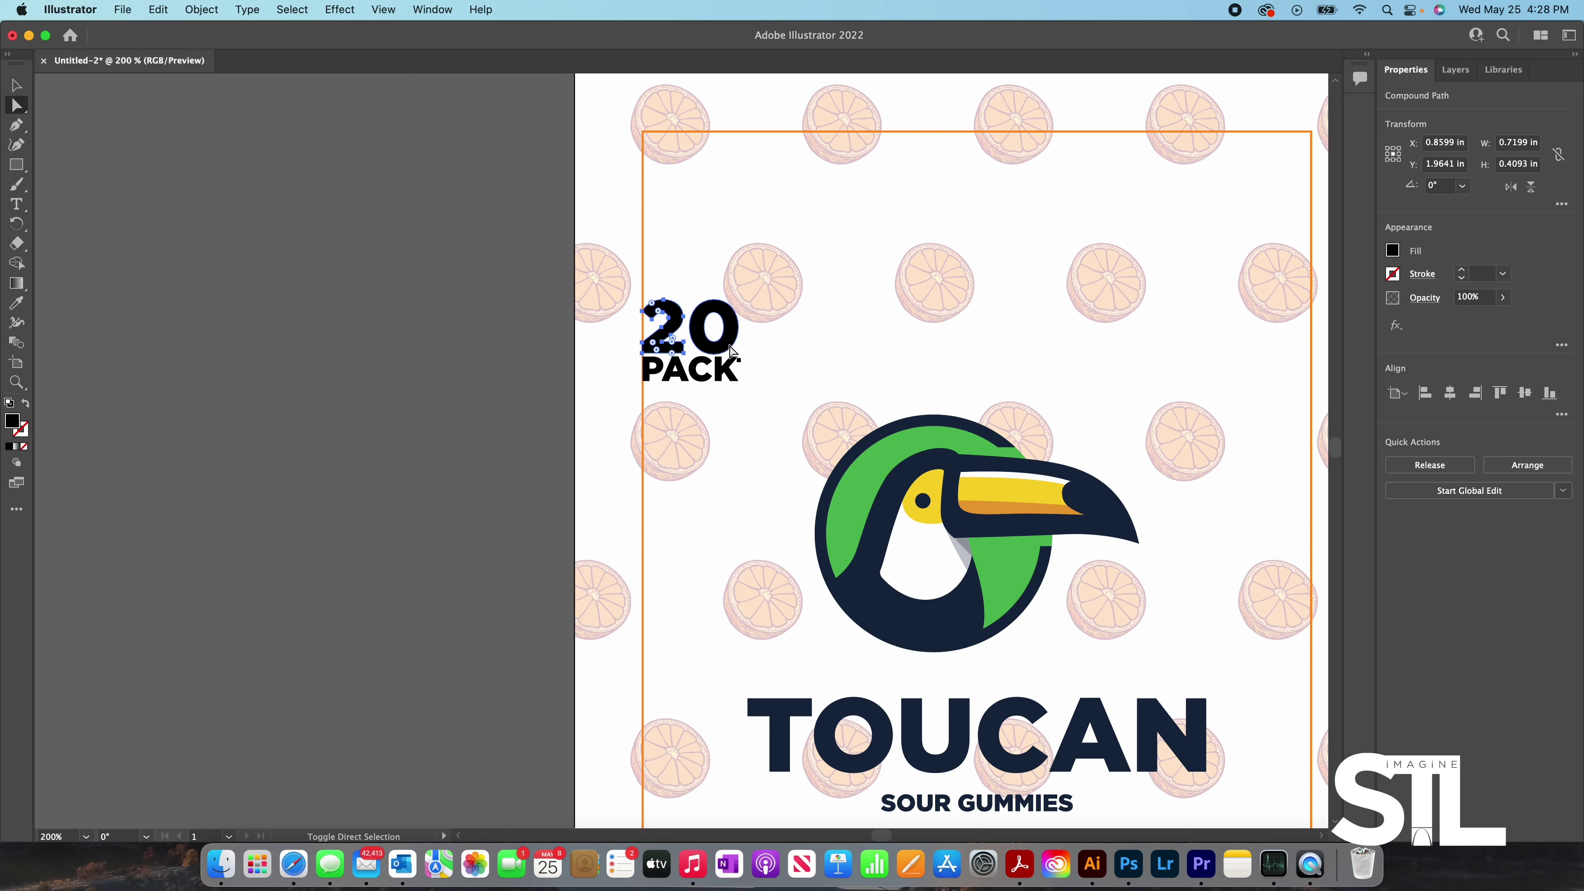
left_click(731, 350)
left_click(17, 303)
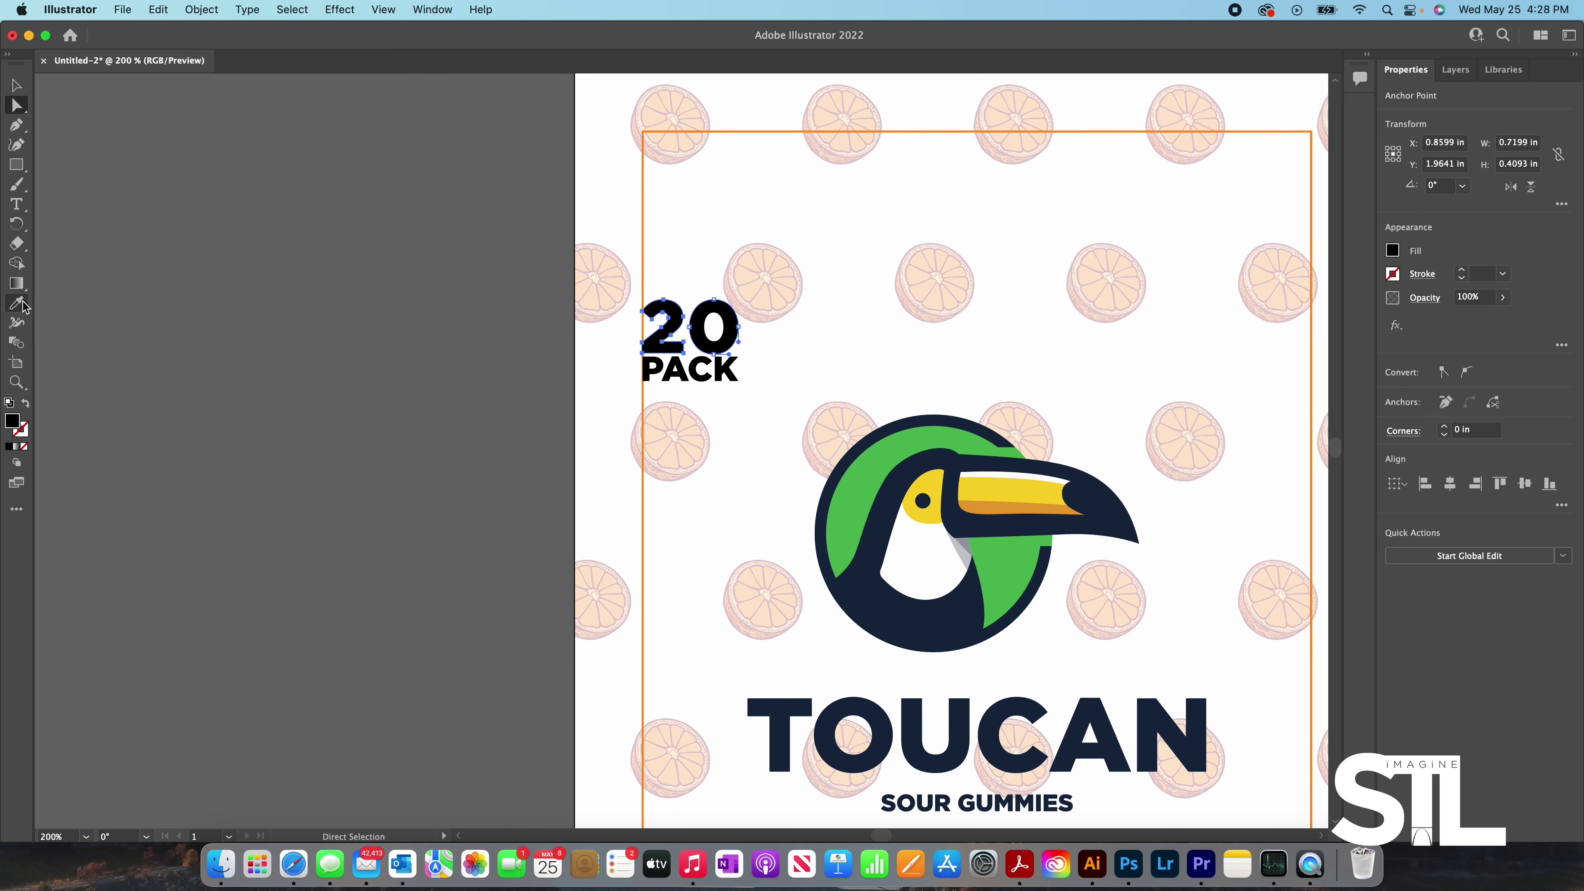
scroll(685, 561, "down", 1)
scroll(769, 372, "down", 8)
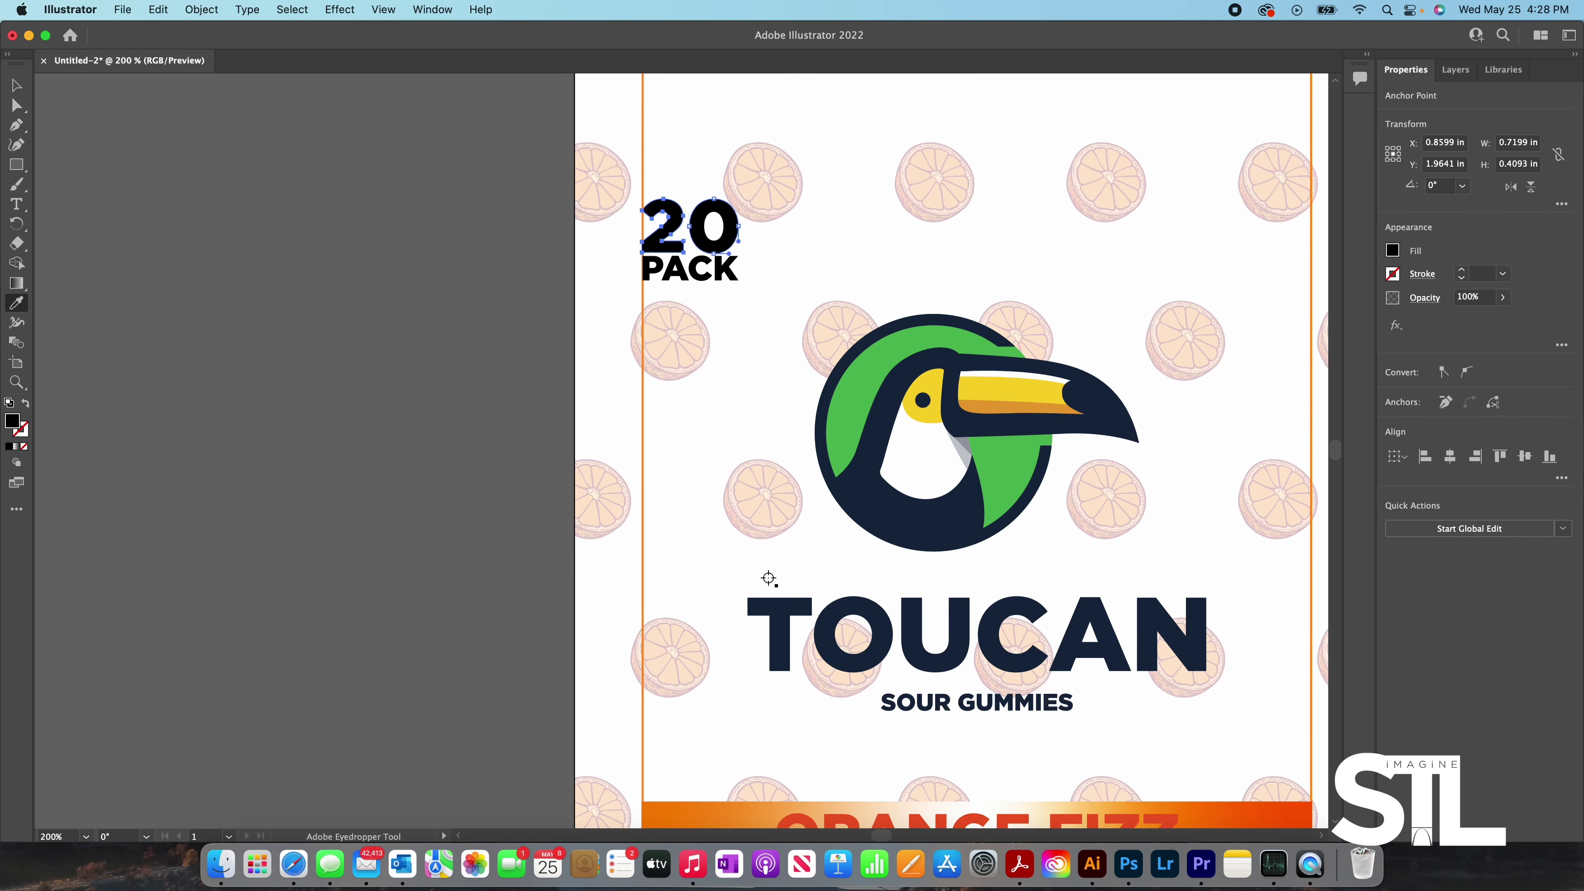
left_click(811, 696)
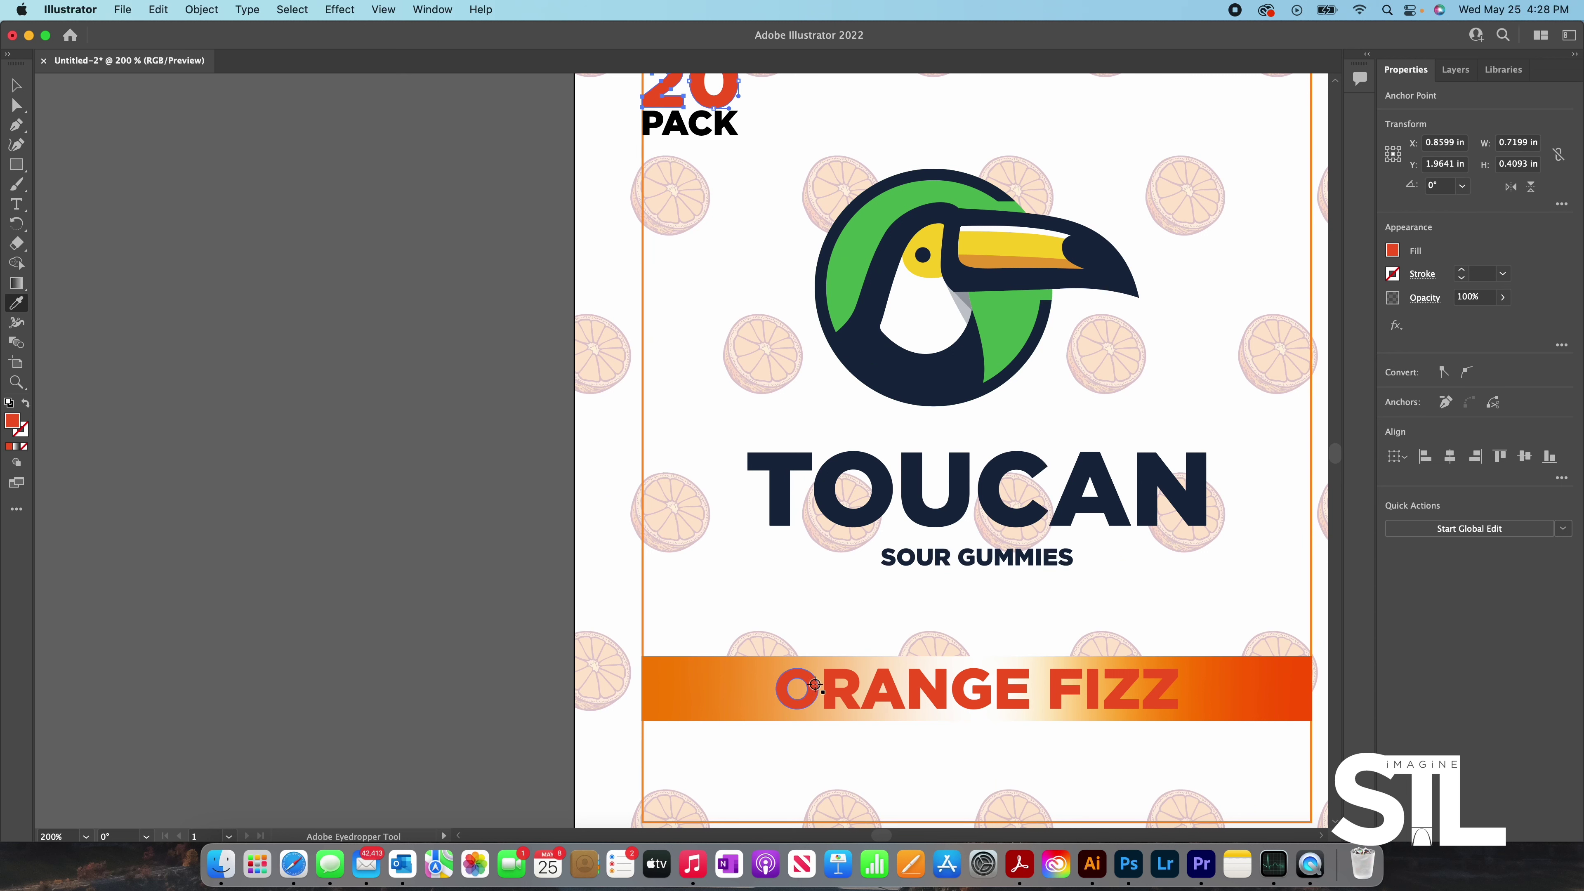
left_click(16, 86)
- Select only the four PACK letters inside the 20 PACK group and activate the Eyedropper tool
scroll(754, 78, "up", 1)
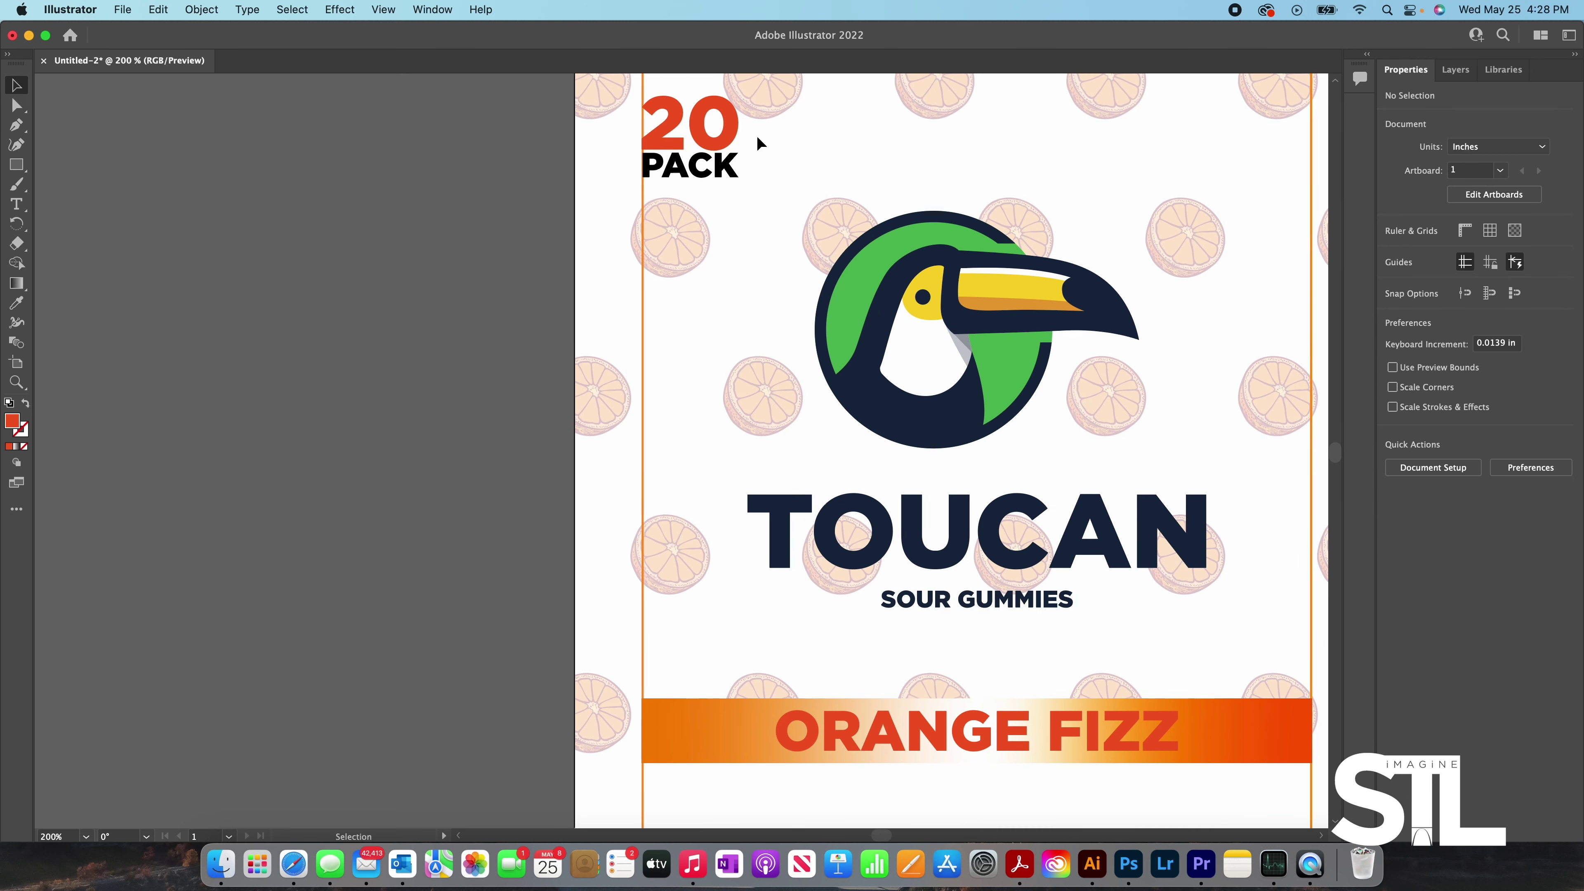
left_click(660, 174)
scroll(660, 174, "up", 1)
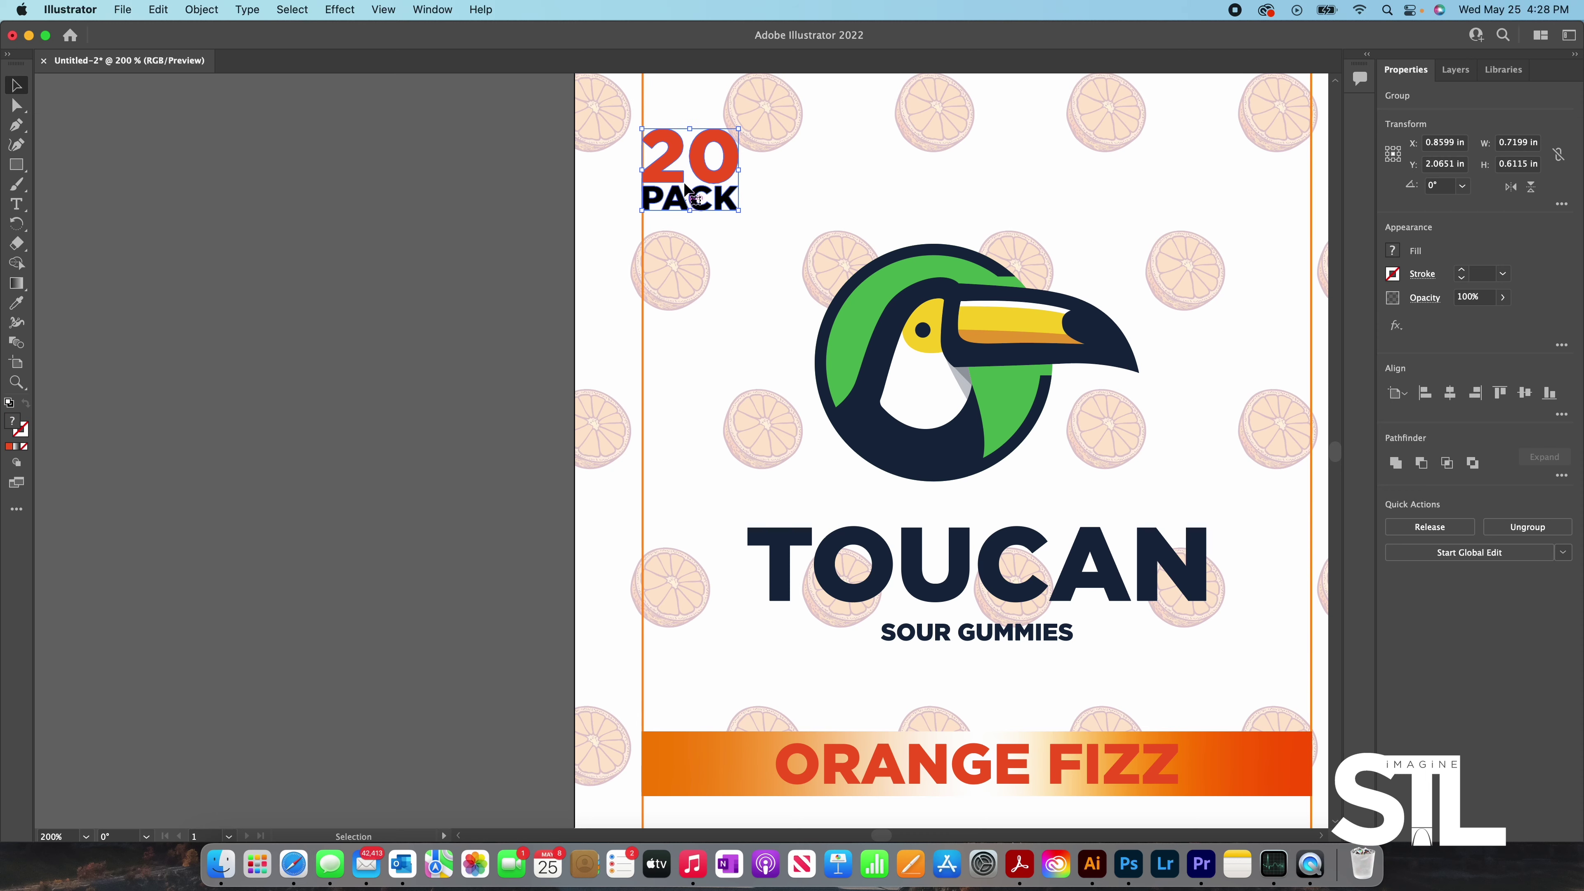
scroll(618, 209, "up", 2)
scroll(615, 207, "left", 3)
scroll(615, 206, "up", 2)
key("a")
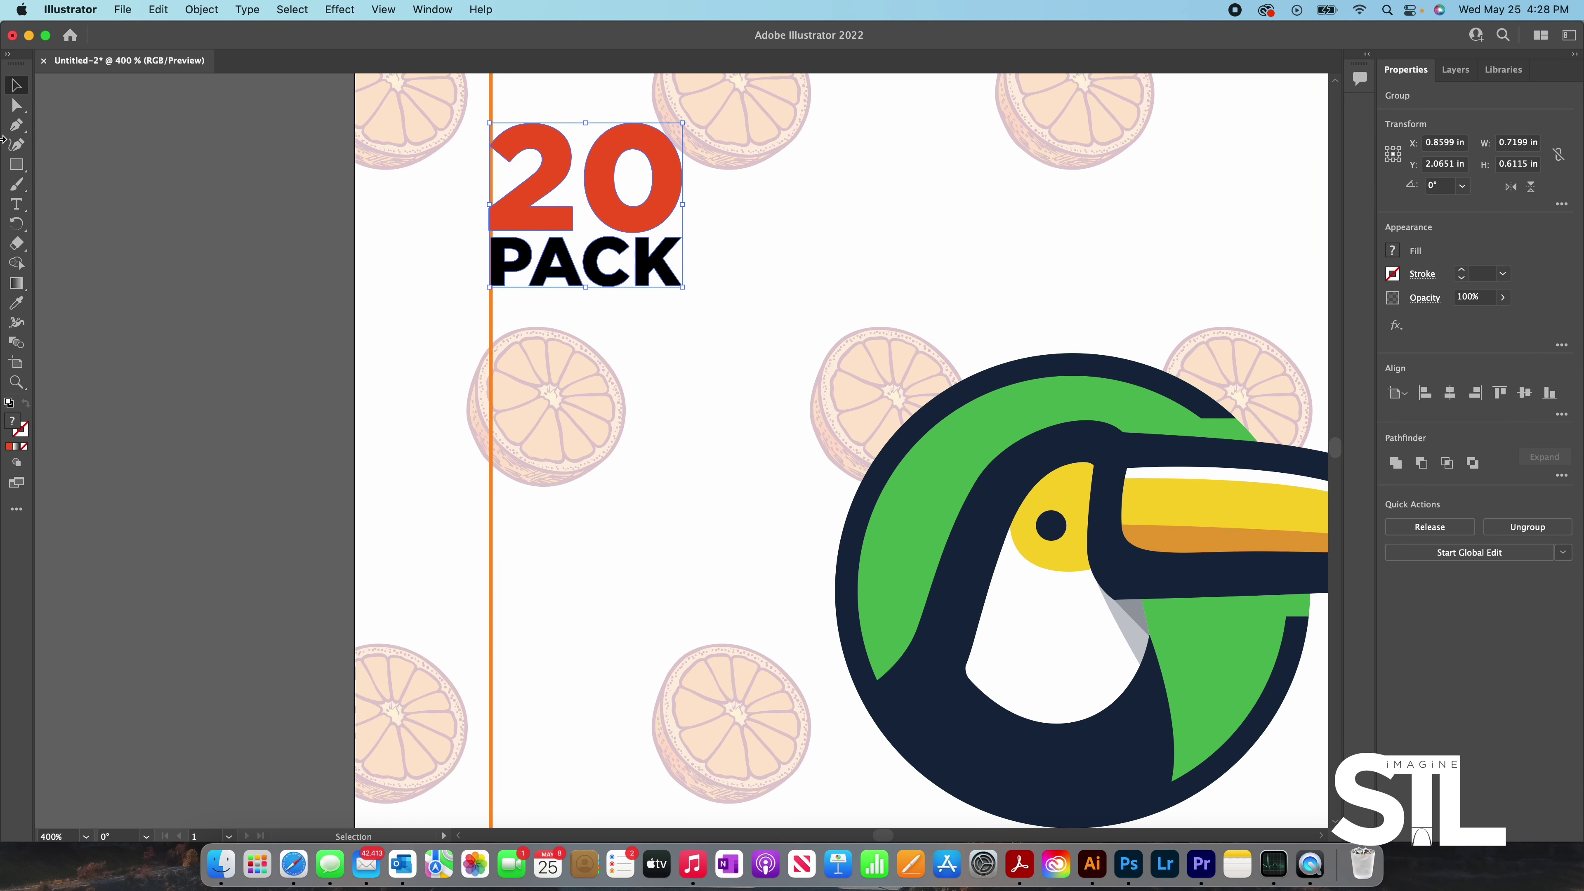
scroll(472, 226, "up", 1)
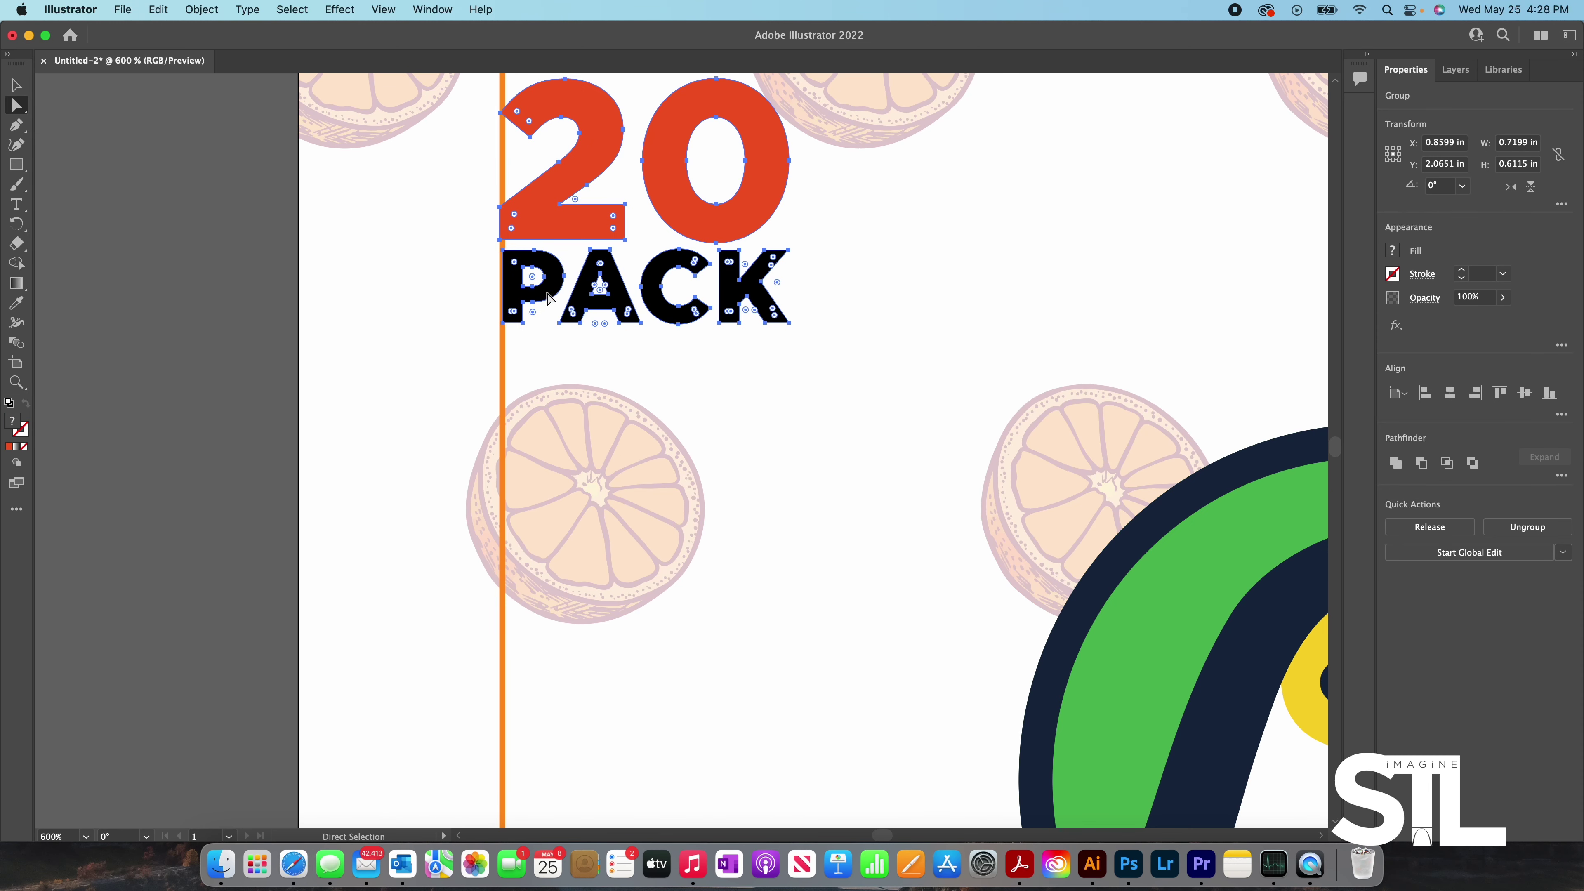
left_click(231, 255)
left_click(540, 296)
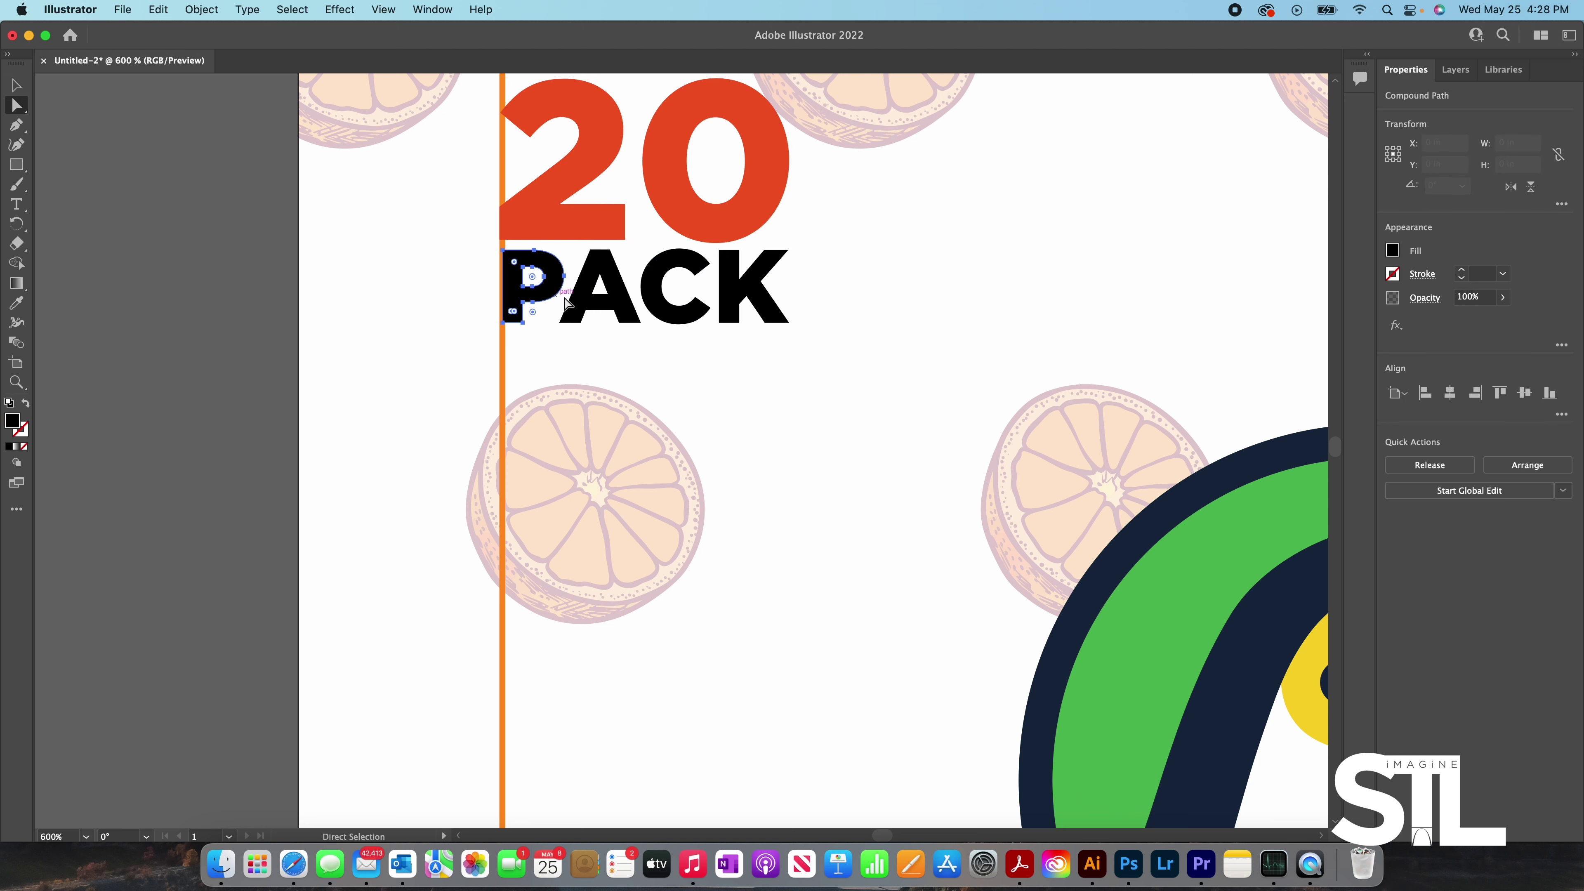
left_click(582, 306, "alt")
left_click(730, 303, "alt")
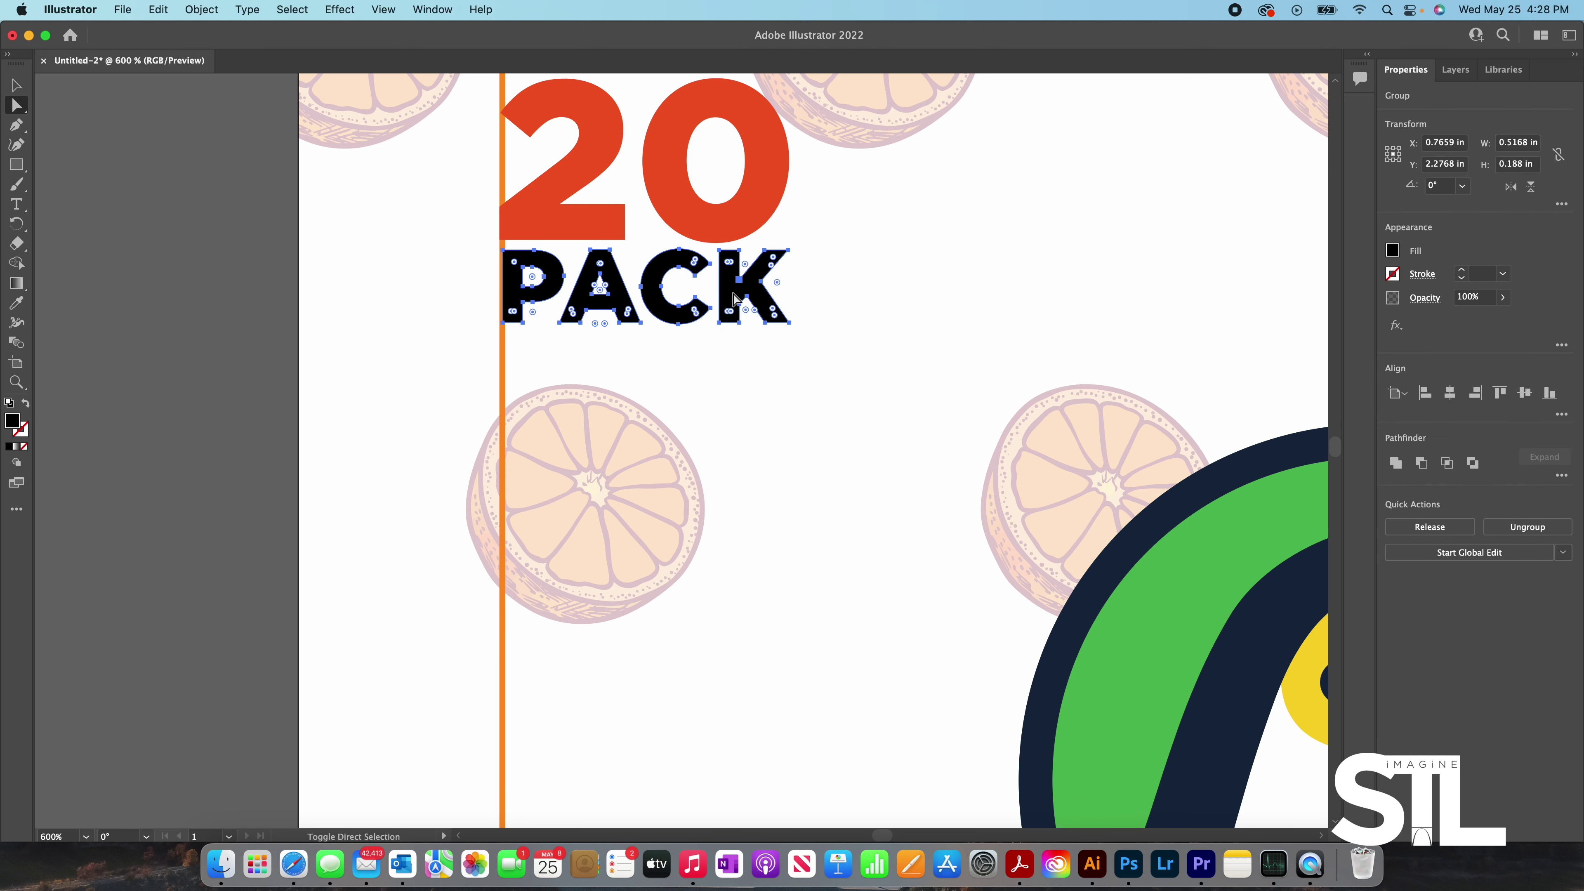
scroll(728, 300, "down", 2)
scroll(730, 299, "down", 1)
left_click(19, 306)
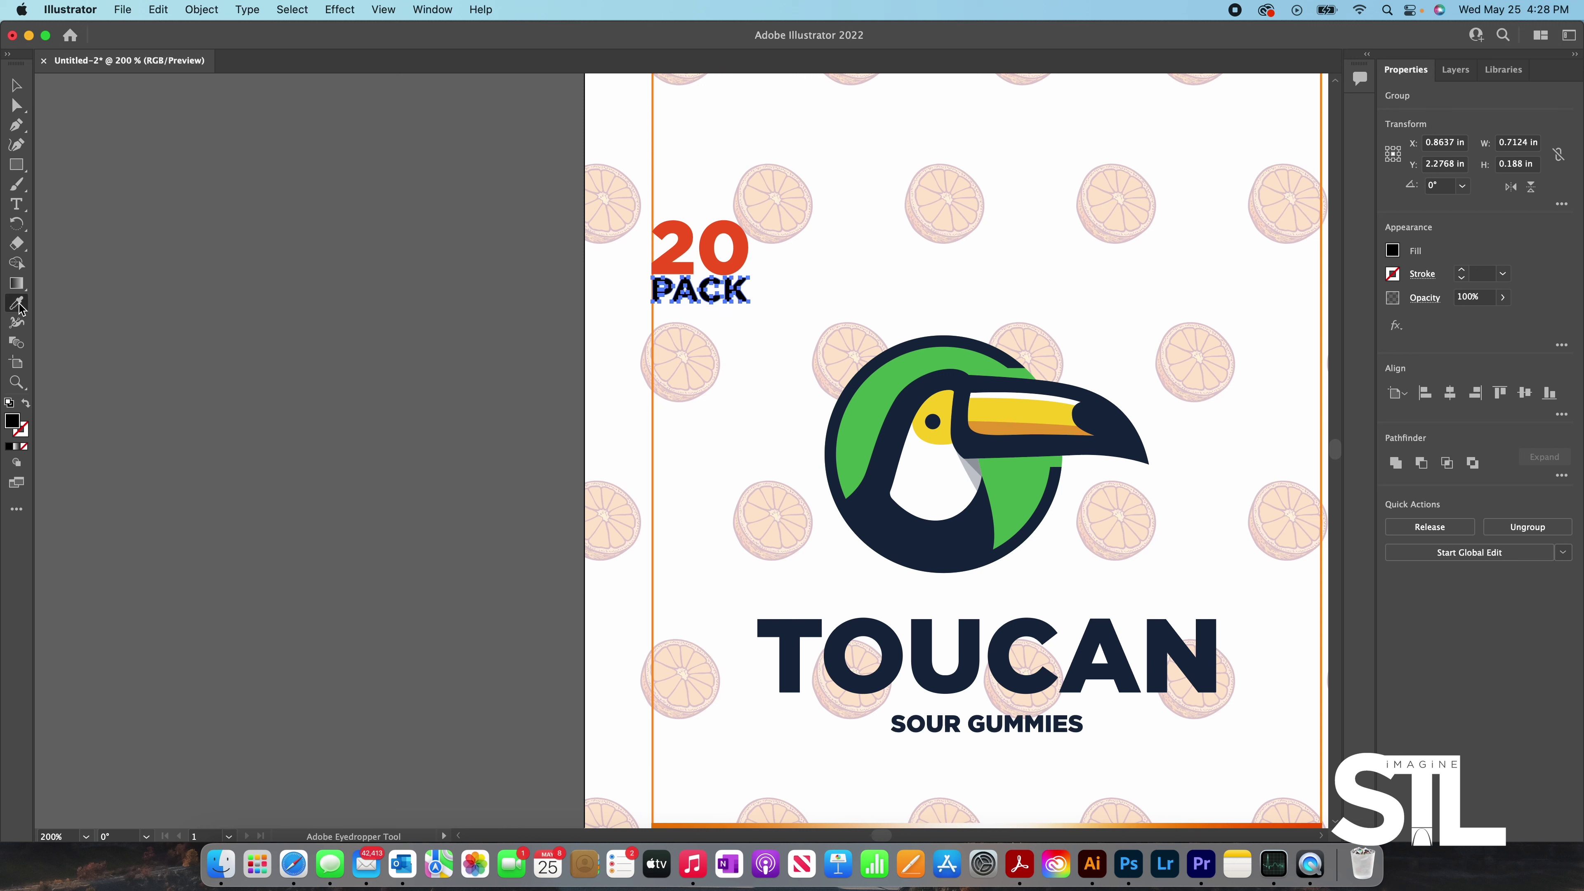
- Try orange and dark red sampled from the background orange slices as the fill of PACK
left_click(836, 358)
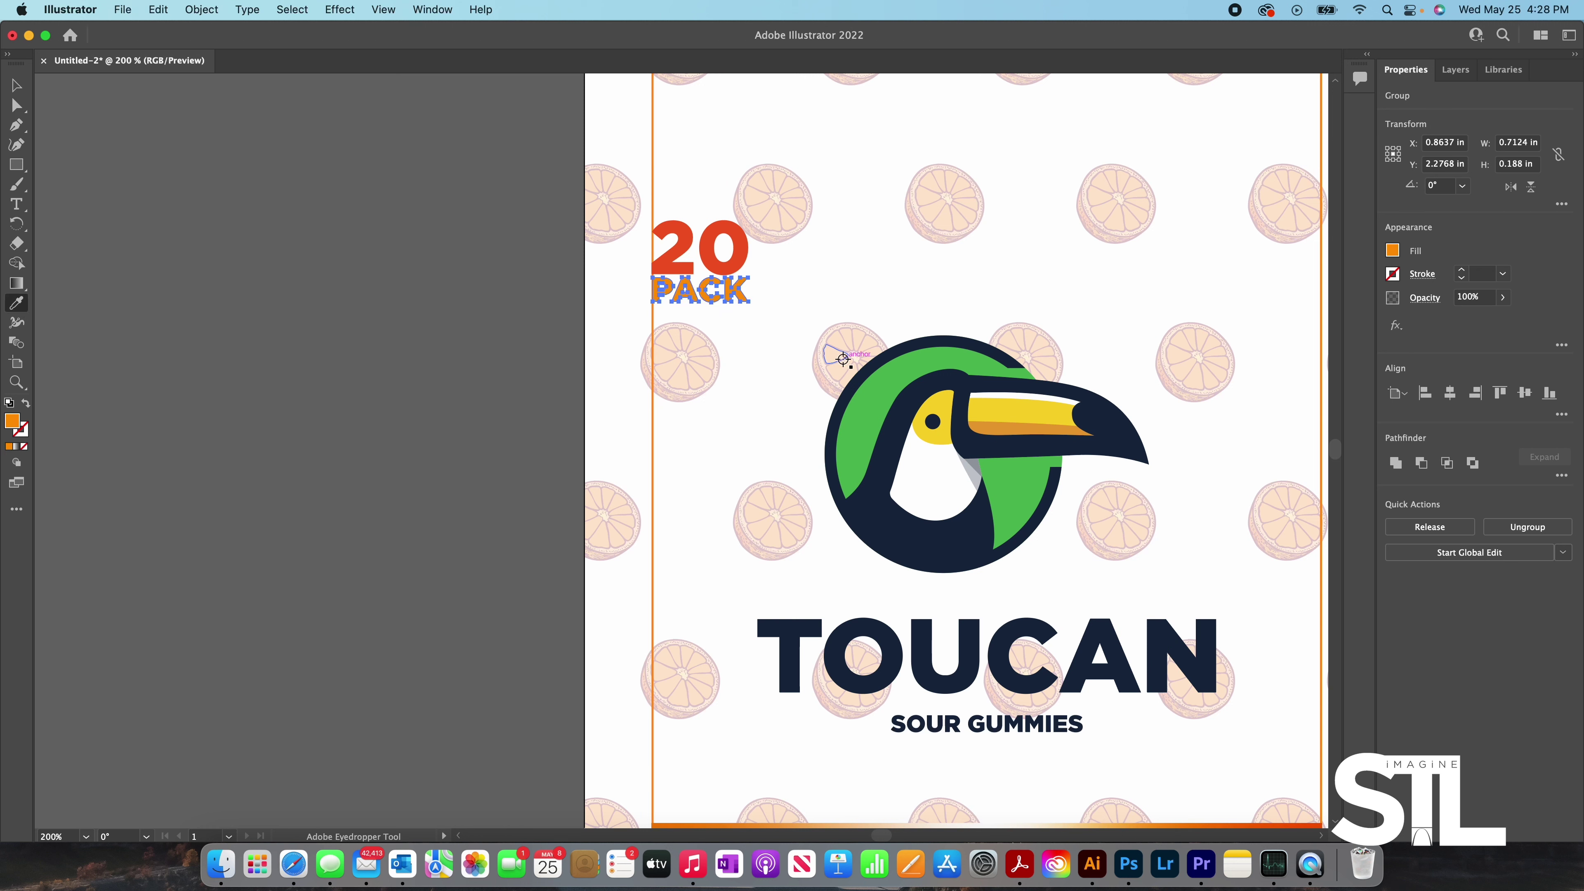
left_click(857, 357)
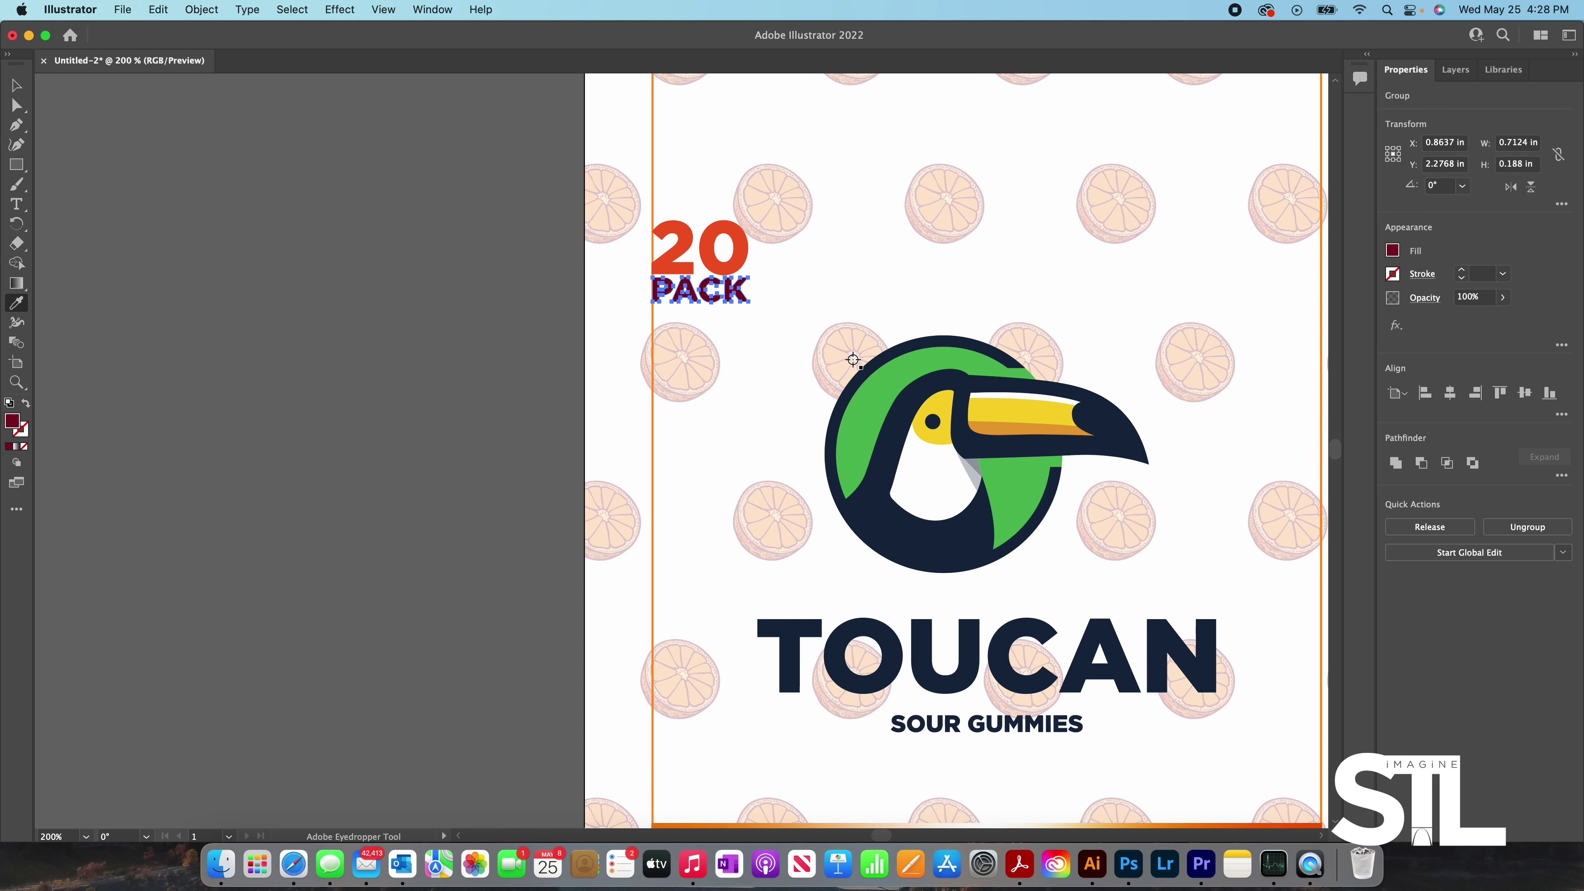
left_click(849, 344)
key("super+z")
left_click(837, 351)
left_click(848, 366)
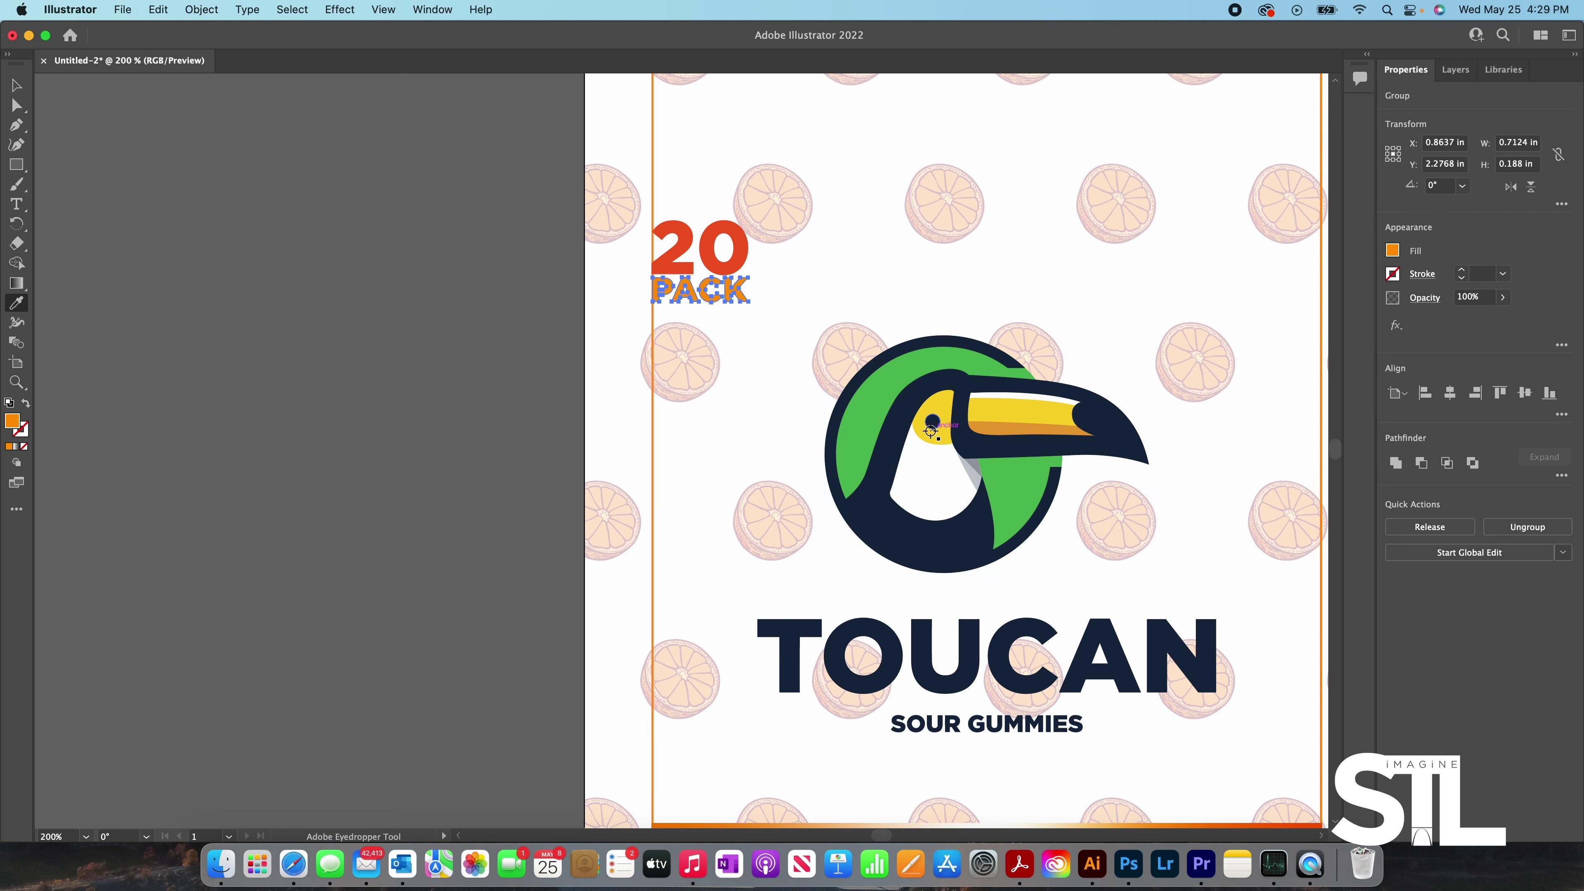
- Fill the word PACK with the yellow sampled from the toucan's face, and deselect it
left_click(995, 428)
left_click(943, 437)
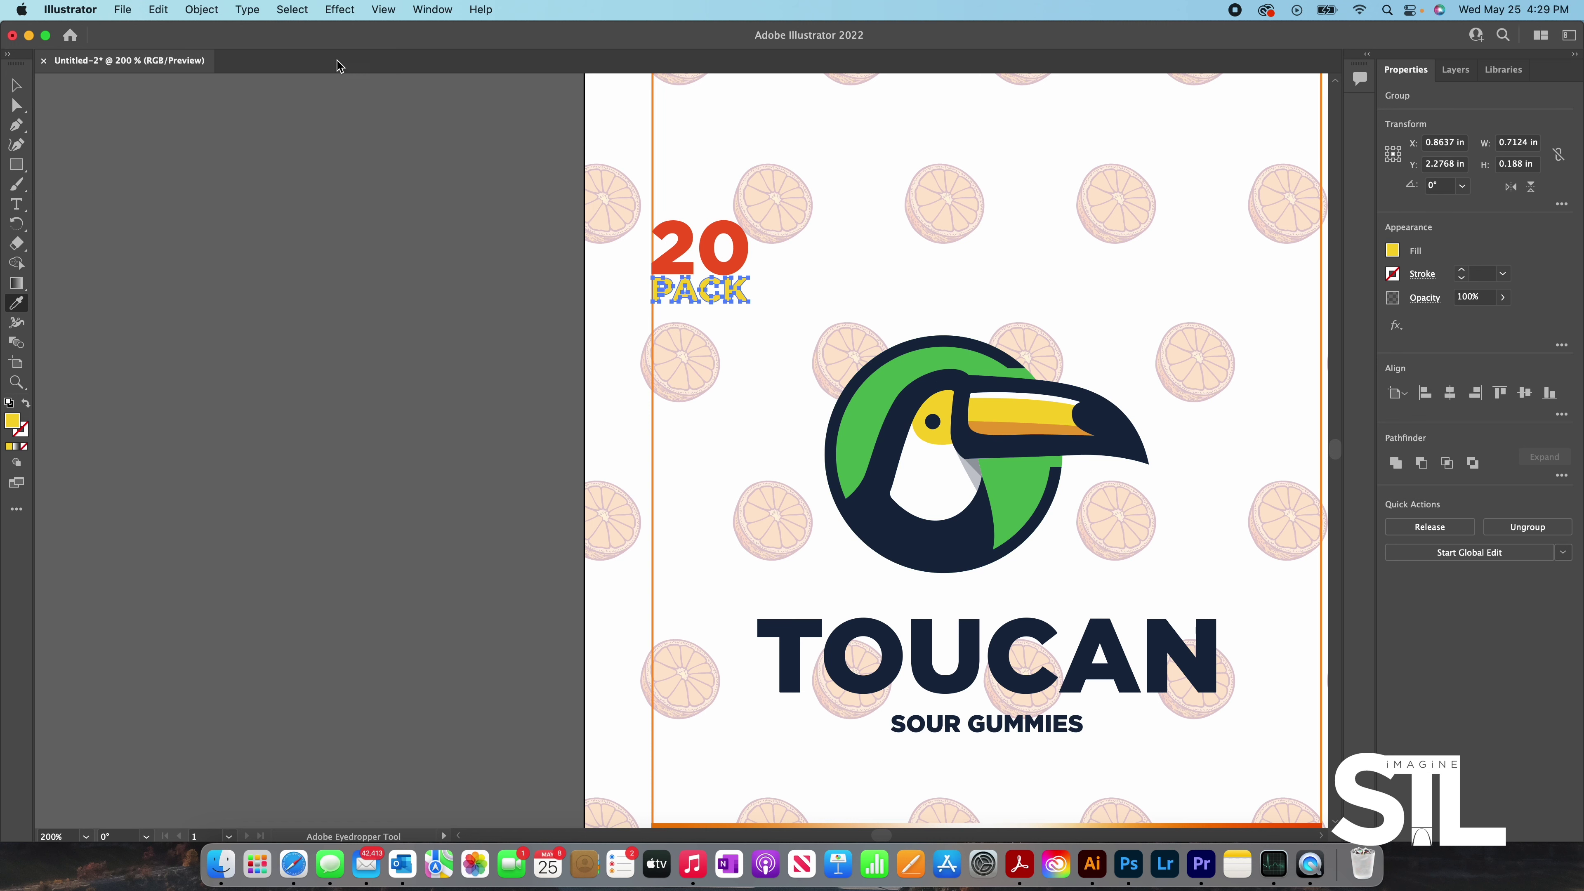
left_click(16, 85)
left_click(234, 130)
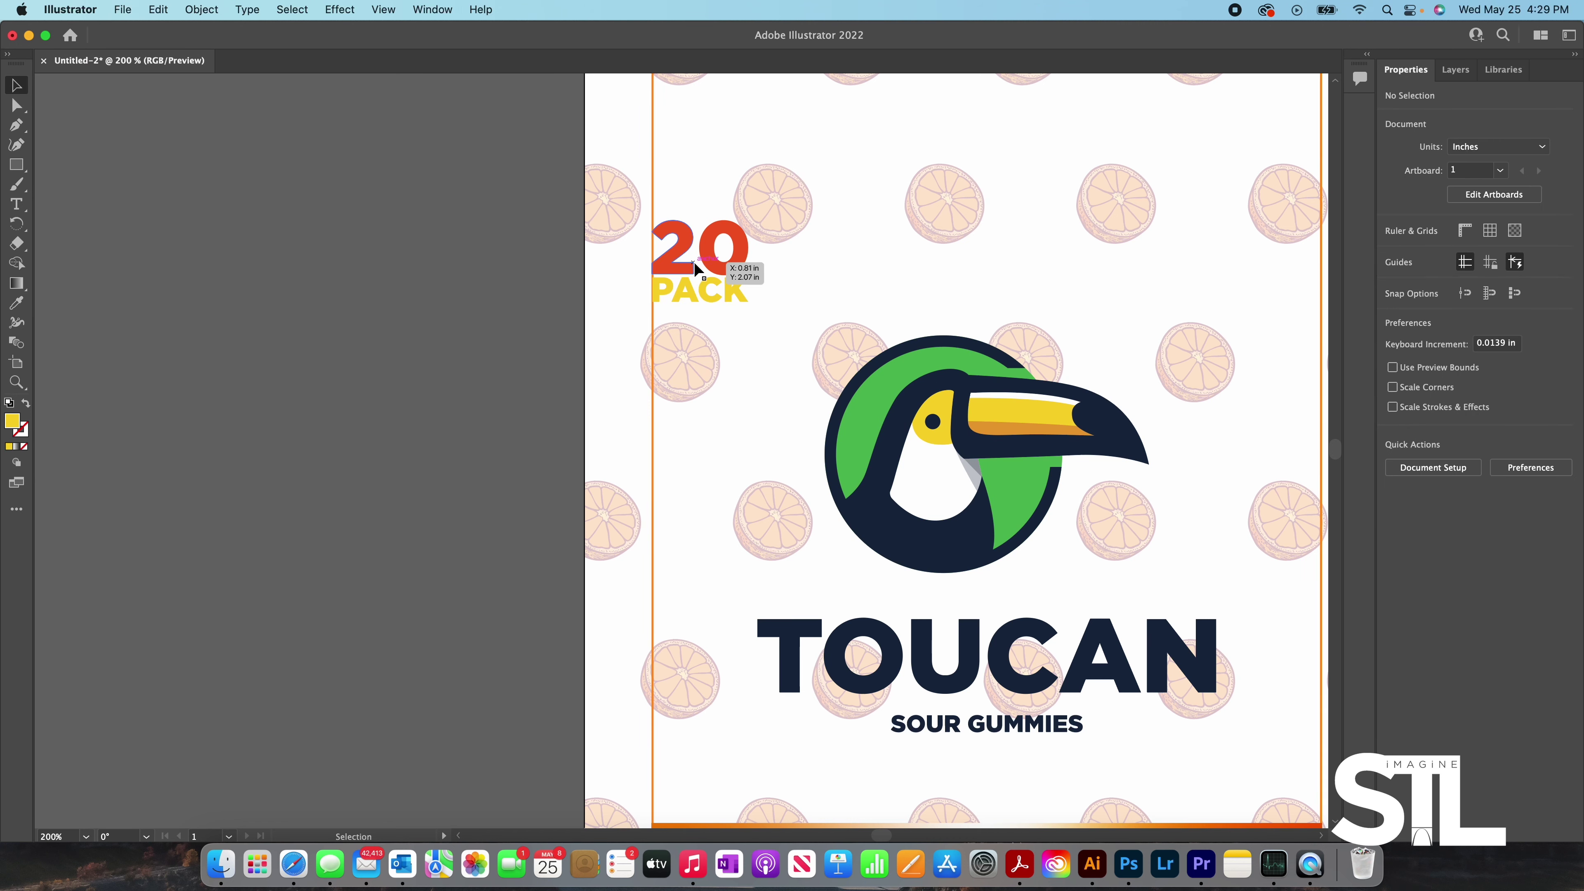
- Draw a yellow rectangle about 0.85 x 0.81 in over 20 PACK, starting on the frame's left line, and send it backward behind the text
scroll(715, 273, "down", 1)
scroll(764, 286, "down", 2)
scroll(845, 358, "up", 2)
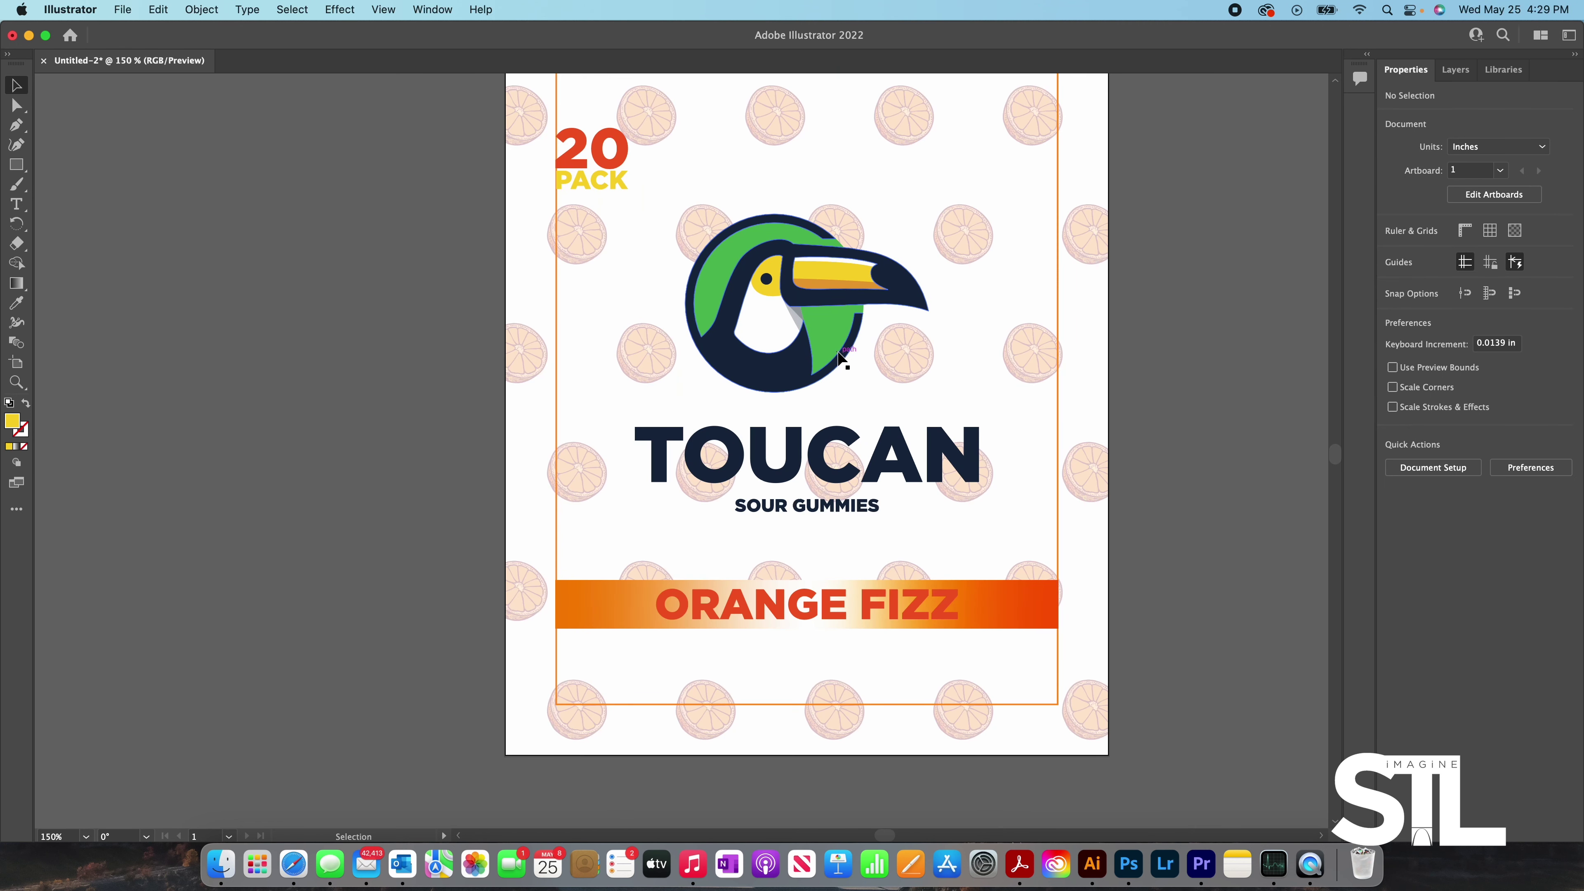
scroll(842, 357, "down", 1)
left_click_drag(877, 436, 887, 399)
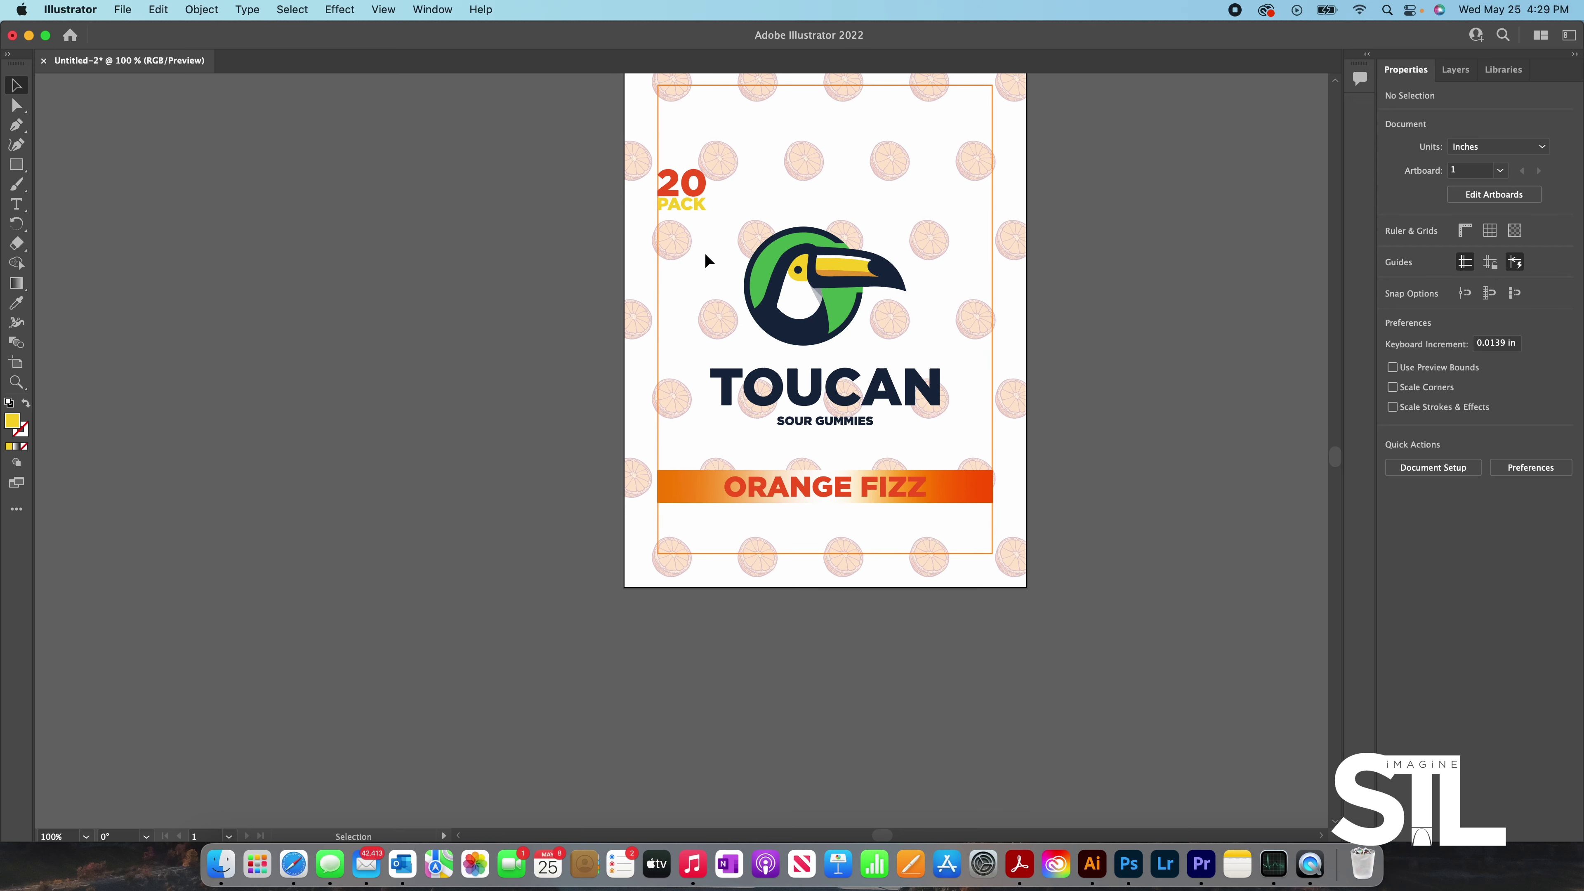
scroll(669, 196, "up", 2)
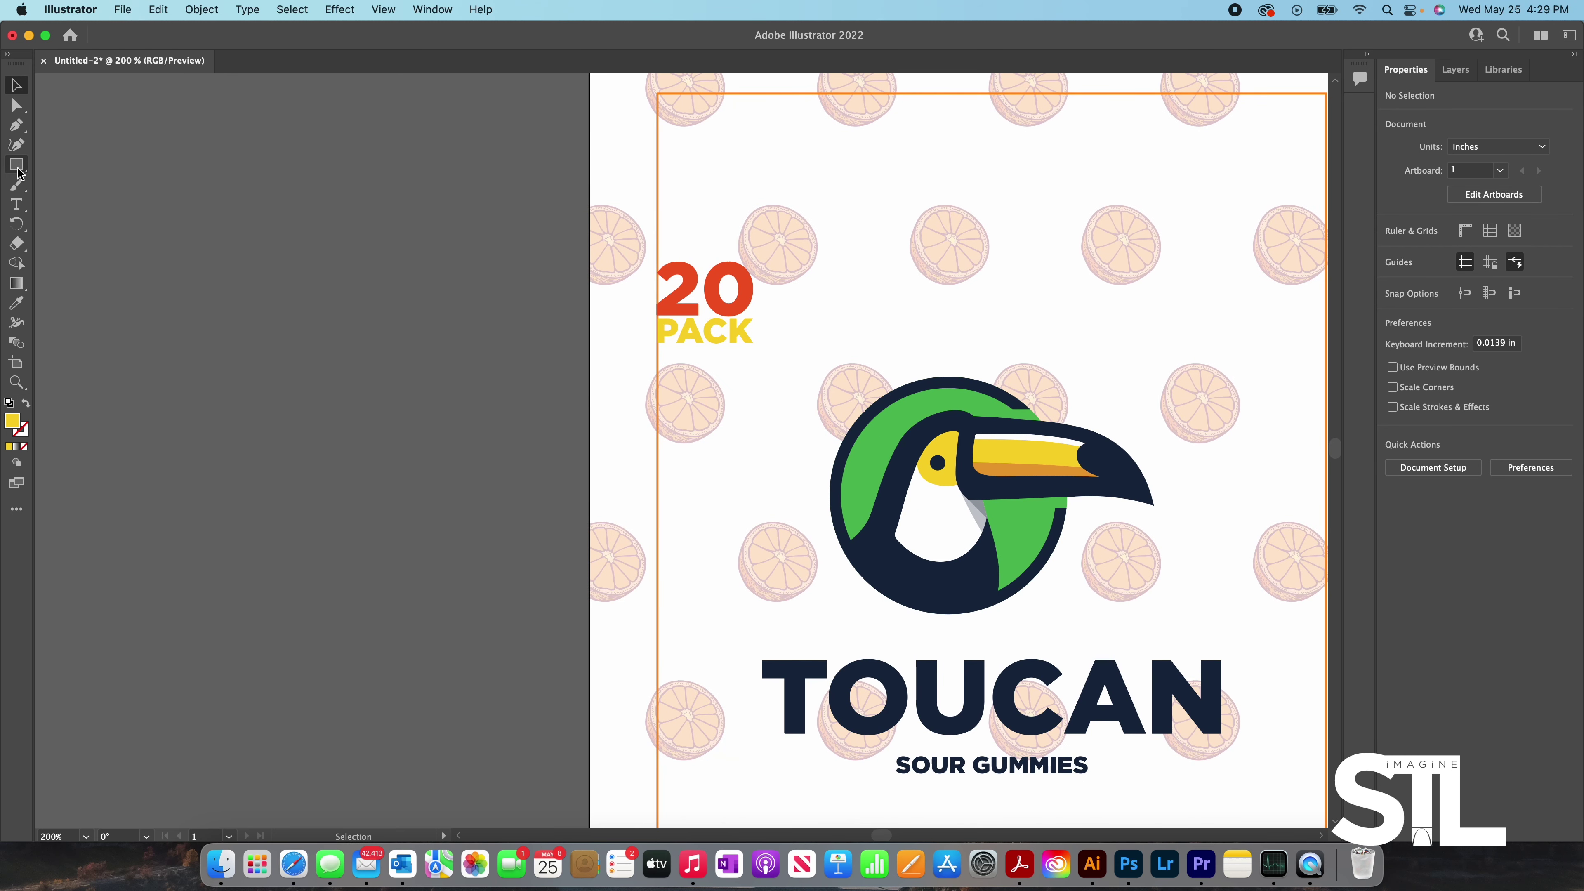
left_click(18, 170)
scroll(666, 257, "up", 2)
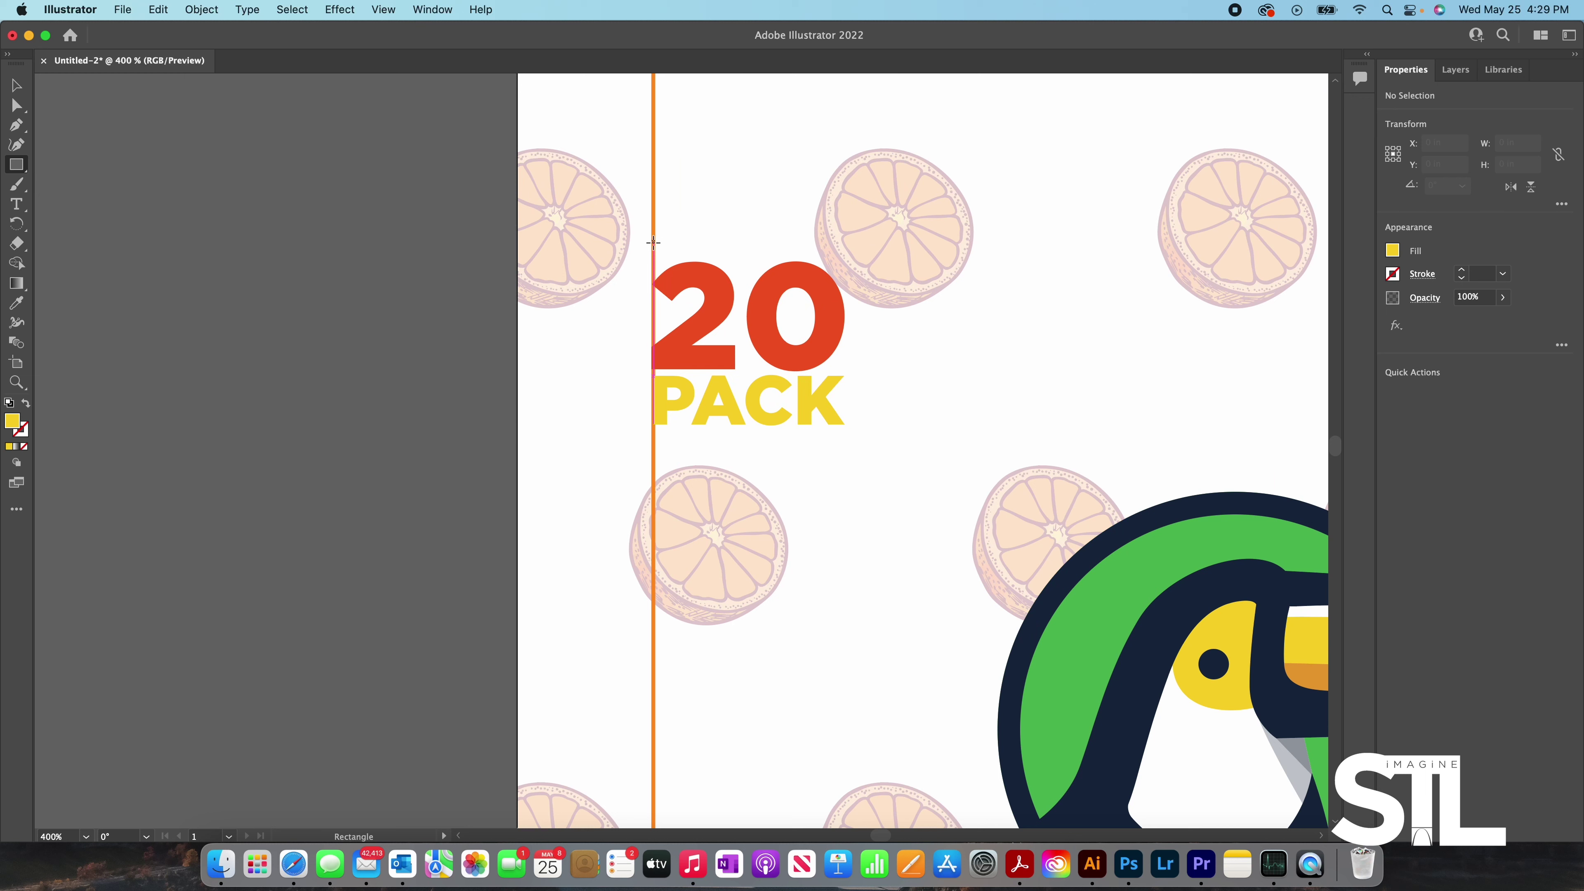
mouse_move(653, 242)
left_mouse_down()
mouse_move(913, 329)
mouse_move(882, 457)
left_mouse_up()
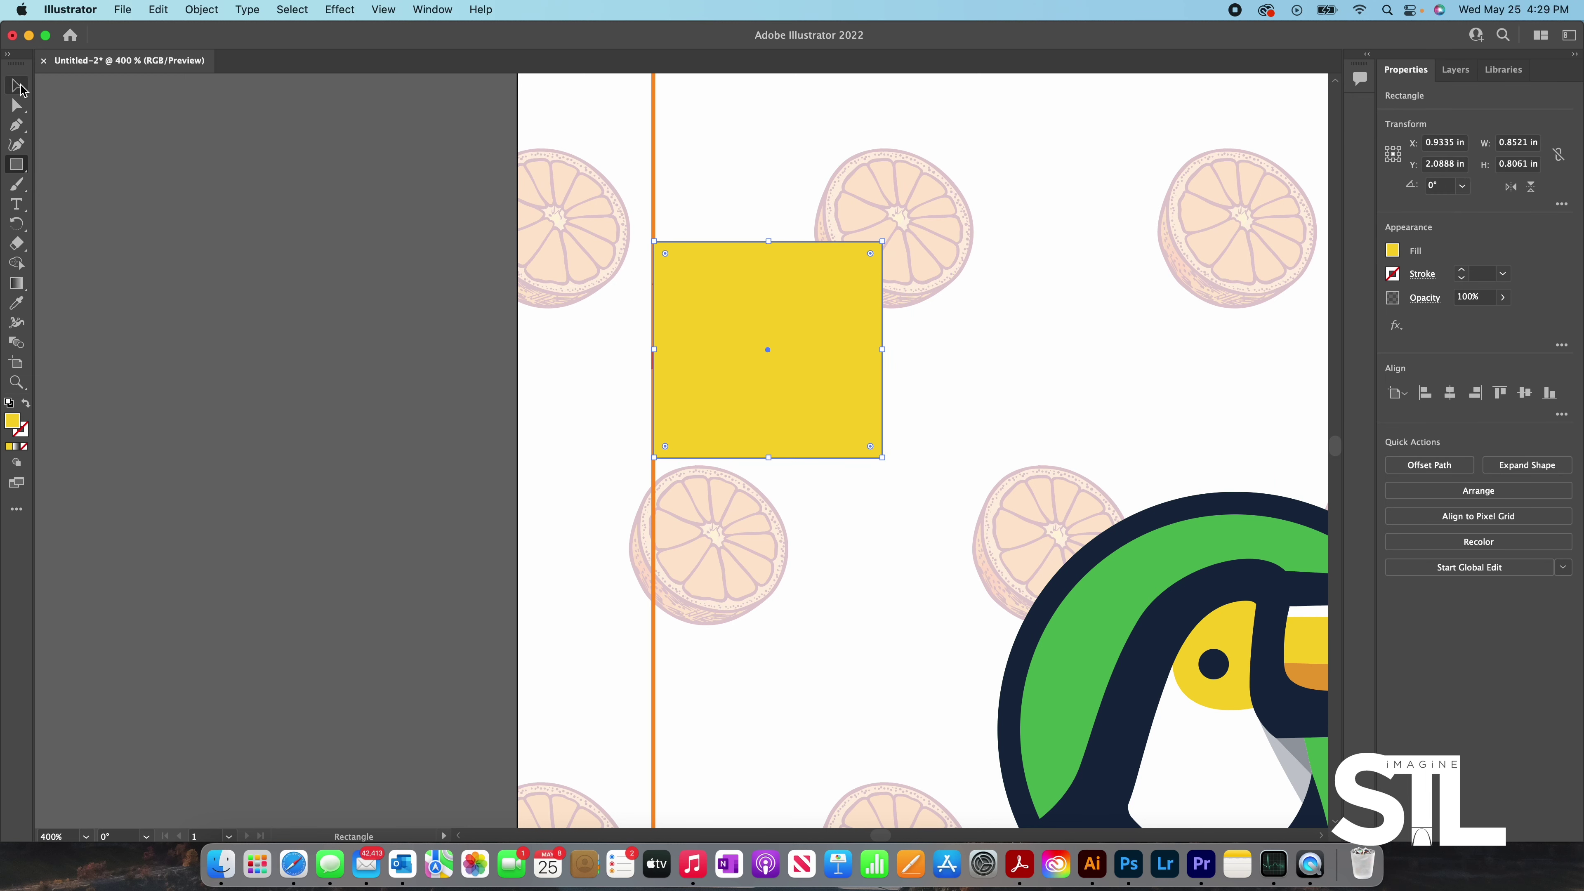
left_click(19, 87)
left_click(1445, 495)
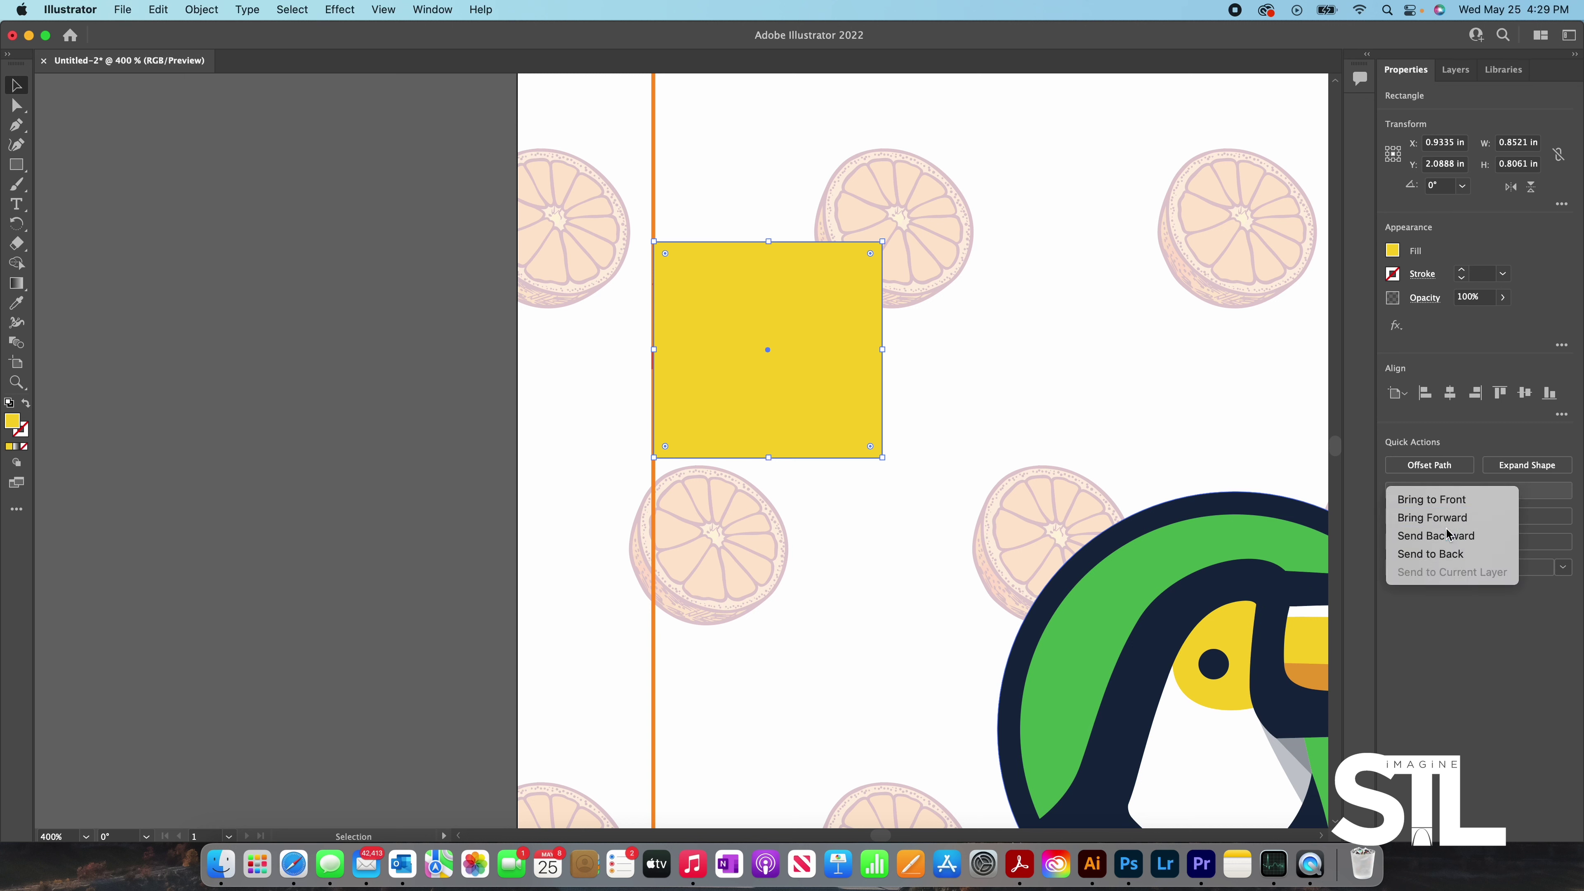
left_click(1447, 531)
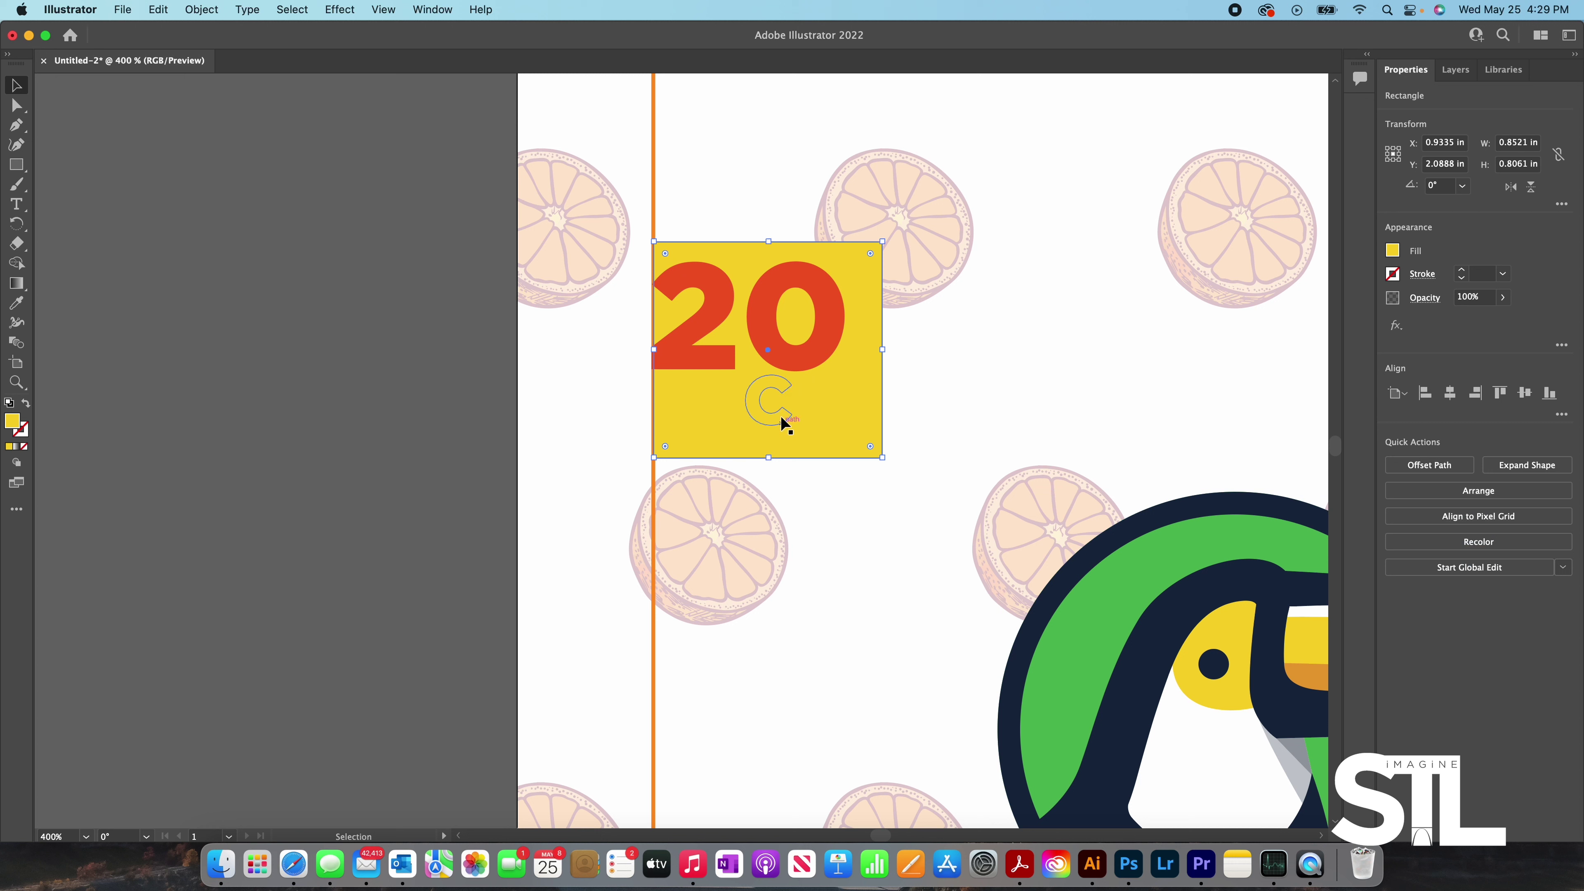
- Fill the rectangle behind 20 PACK with an orange swatch and nudge the text group slightly right and down
left_click(774, 423)
left_click(838, 437)
left_click(1393, 251)
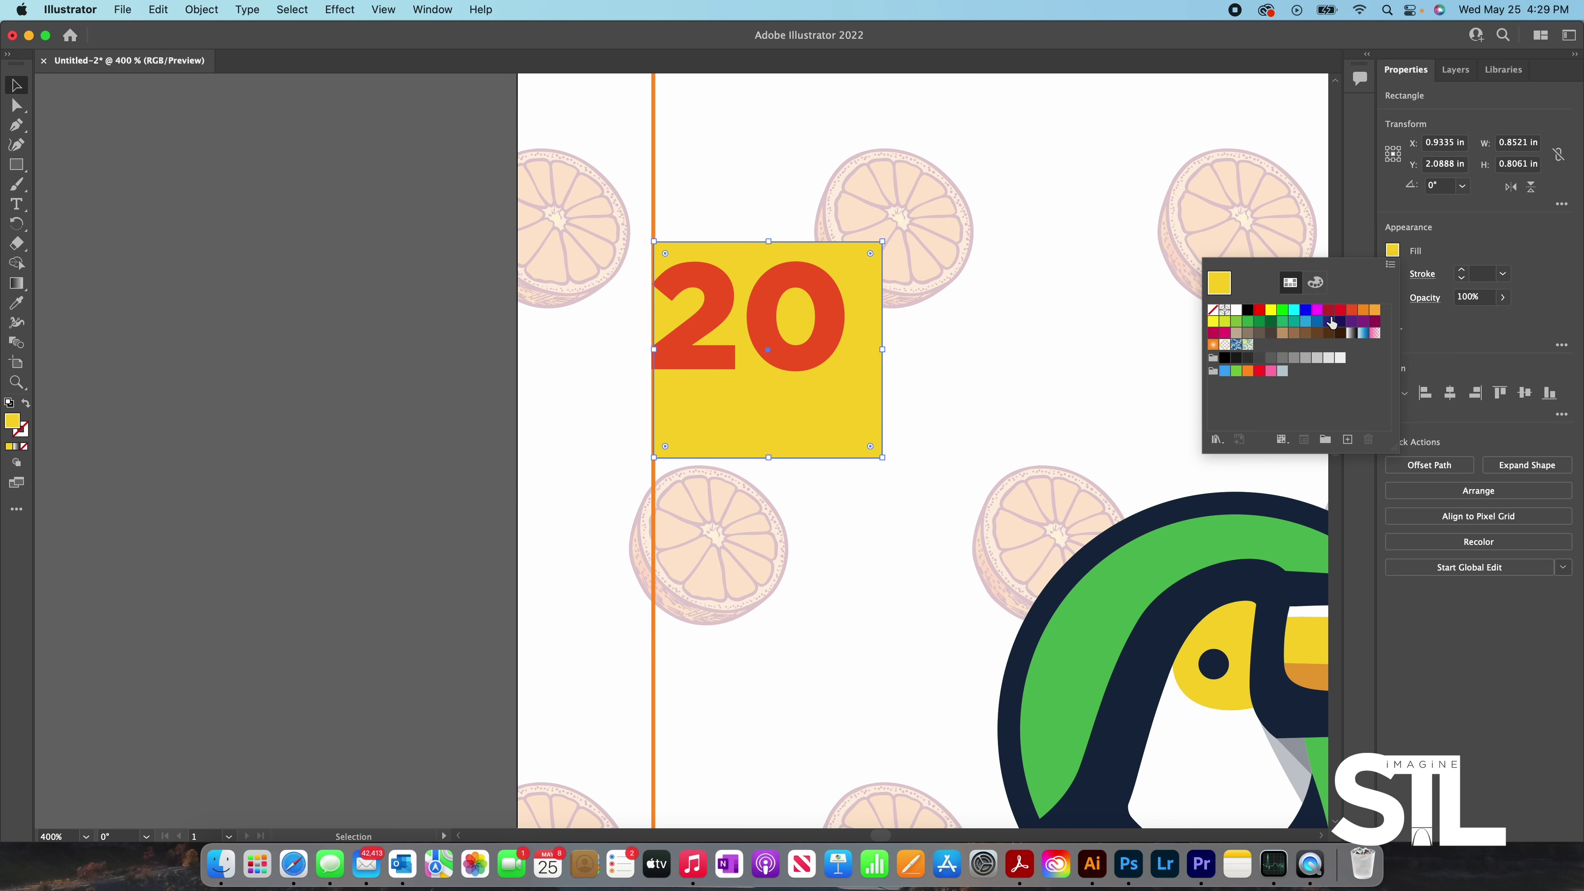
left_click(772, 358)
left_click_drag(818, 364, 810, 368)
left_click(819, 370)
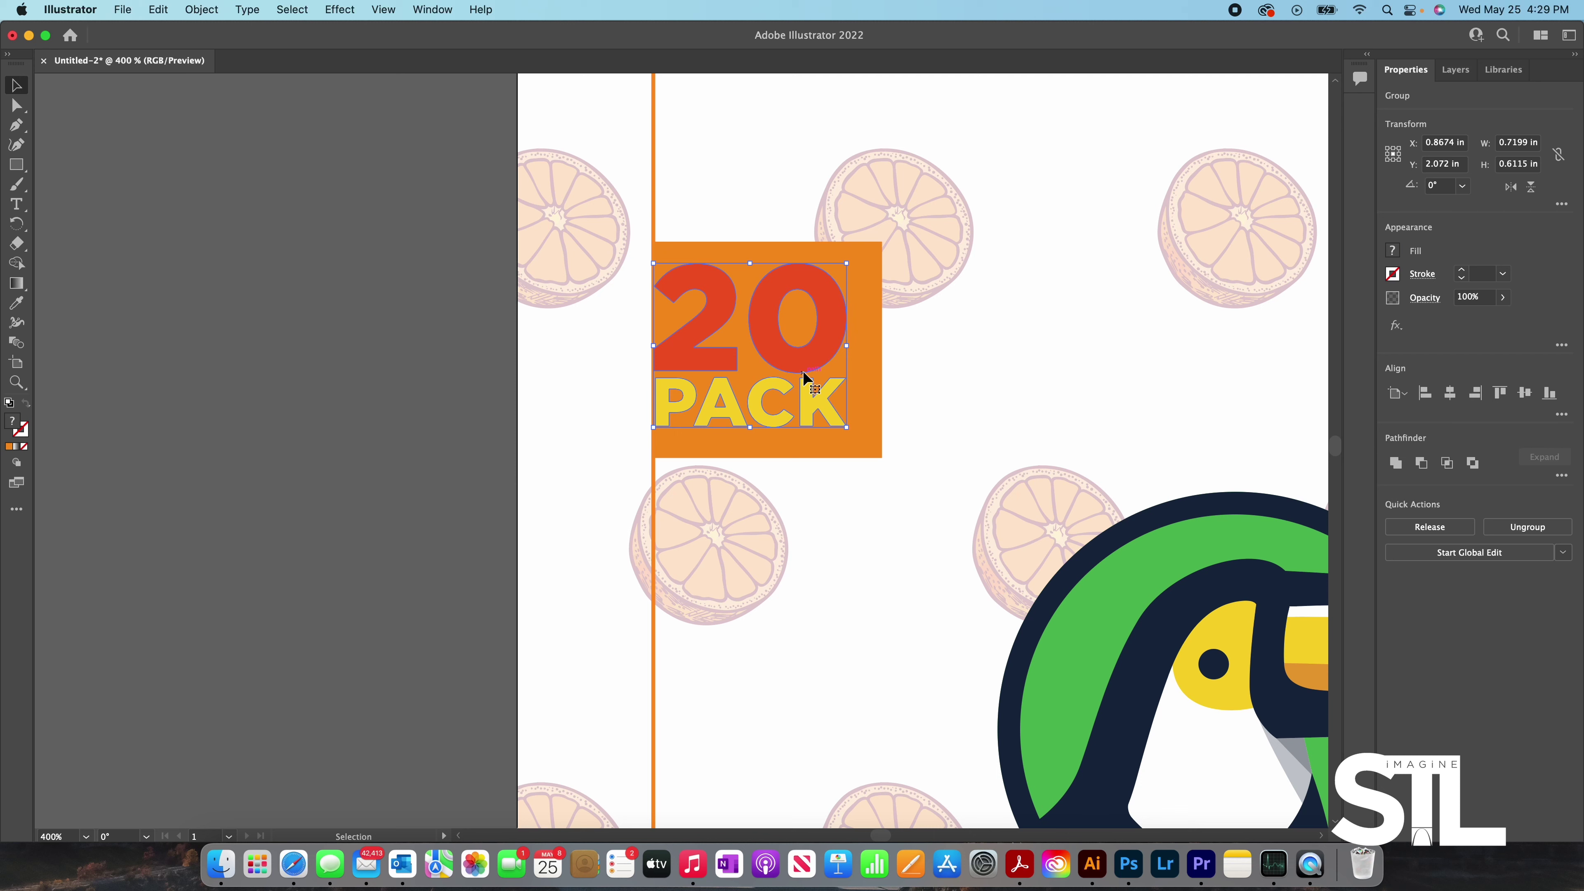
- Shrink the orange rectangle around the 20 PACK text to about 0.77 x 0.65 in
left_click(852, 439)
left_click_drag(768, 457, 794, 435)
left_click_drag(769, 247, 770, 261)
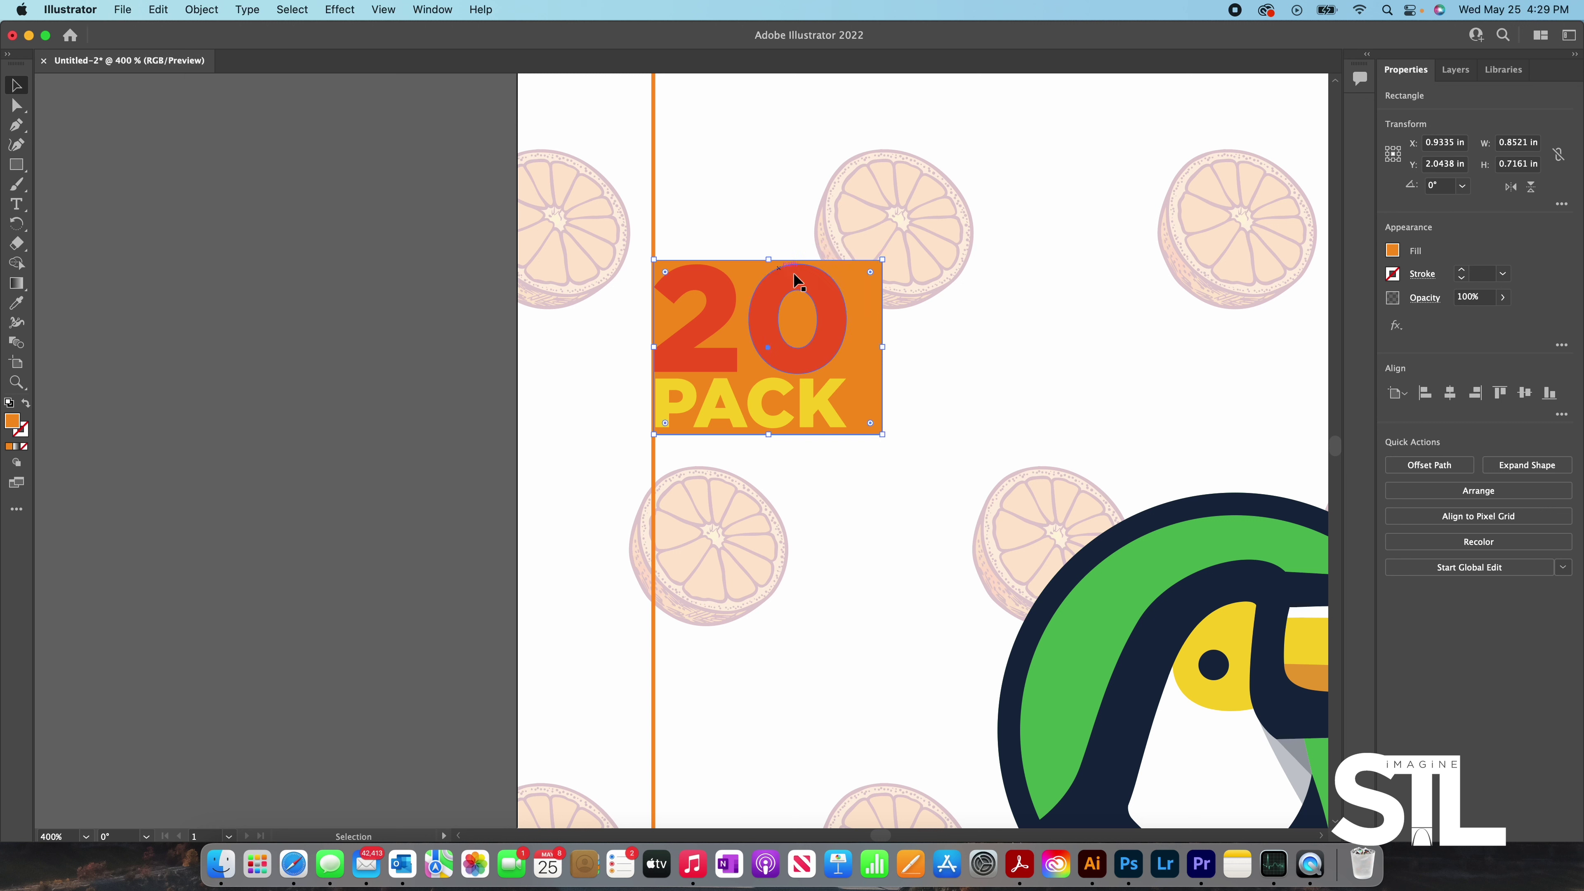
left_click_drag(882, 348, 860, 349)
- Align the 20 PACK group to the orange rectangle's center horizontally and vertically, and deselect both
left_click(628, 337)
left_click(677, 346)
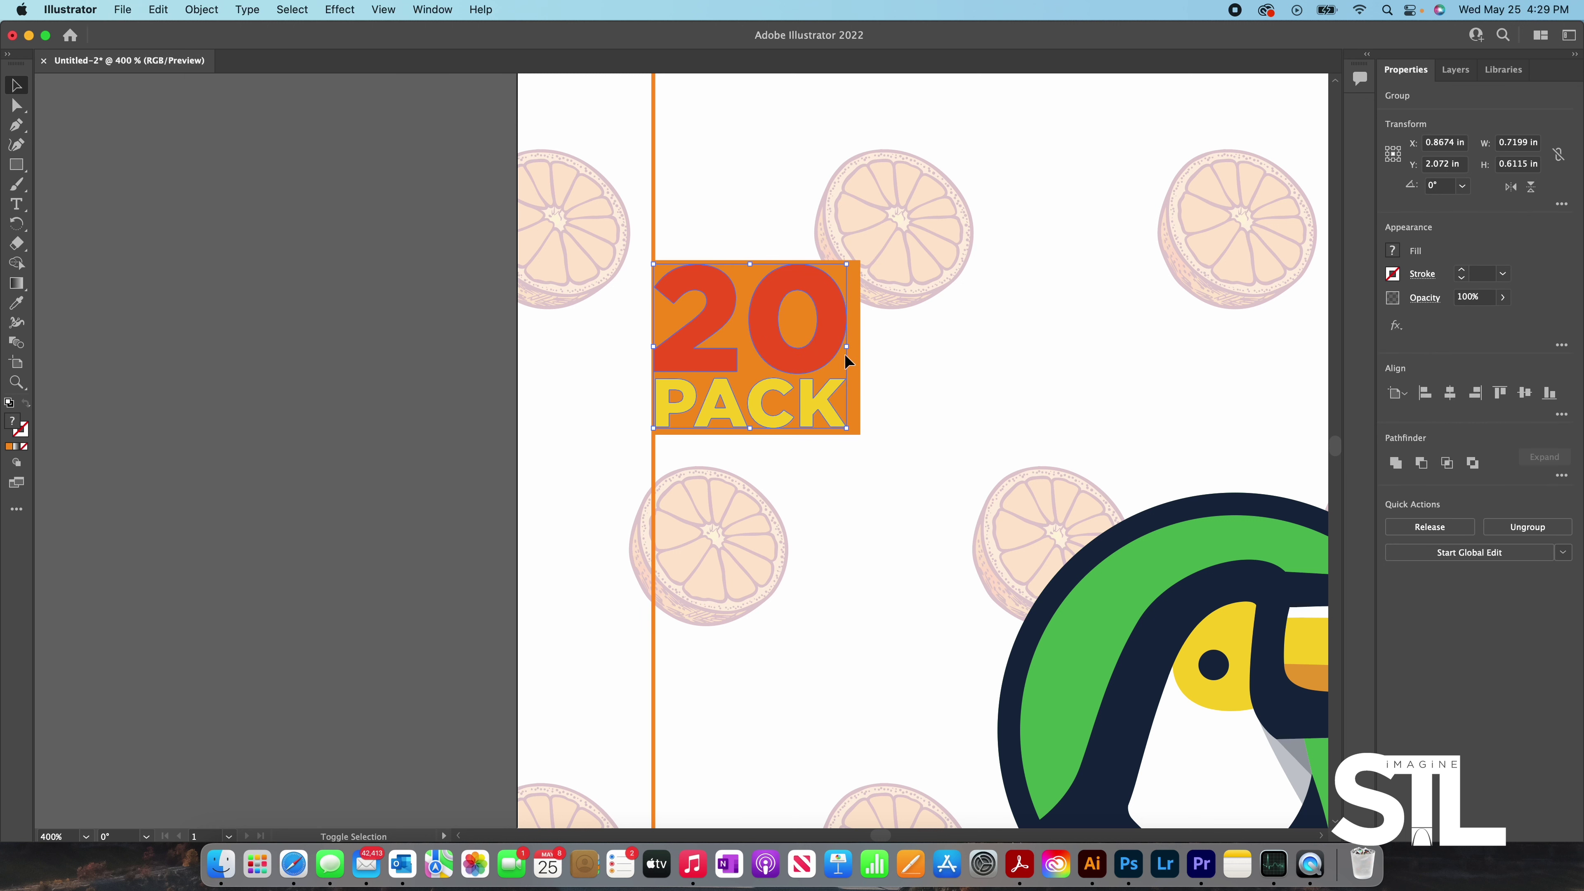
left_click(851, 289, "shift")
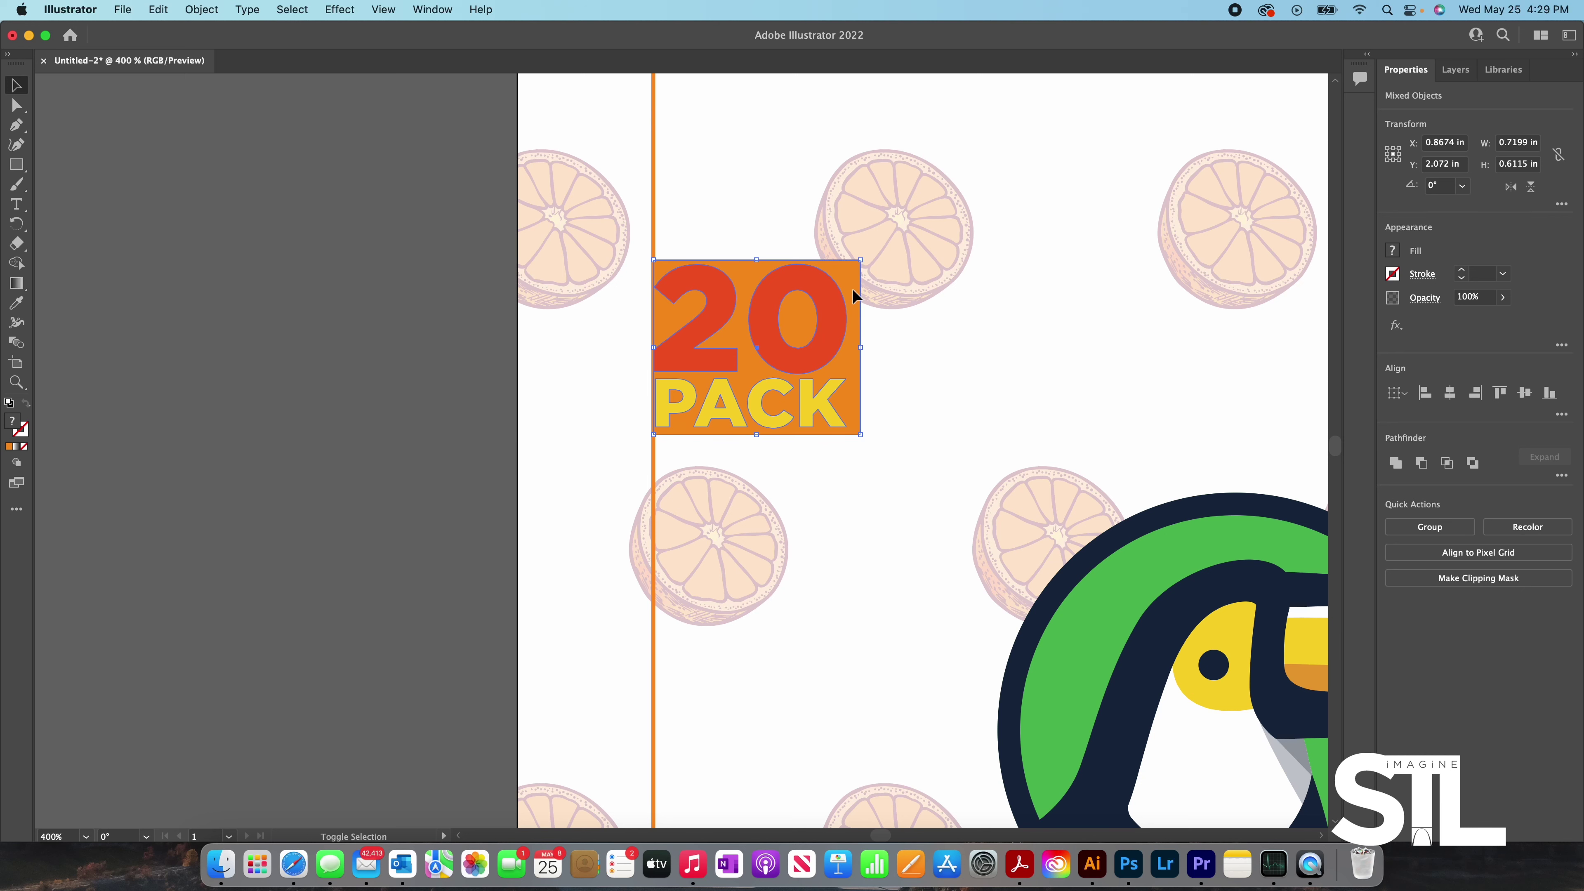
left_click(1450, 392)
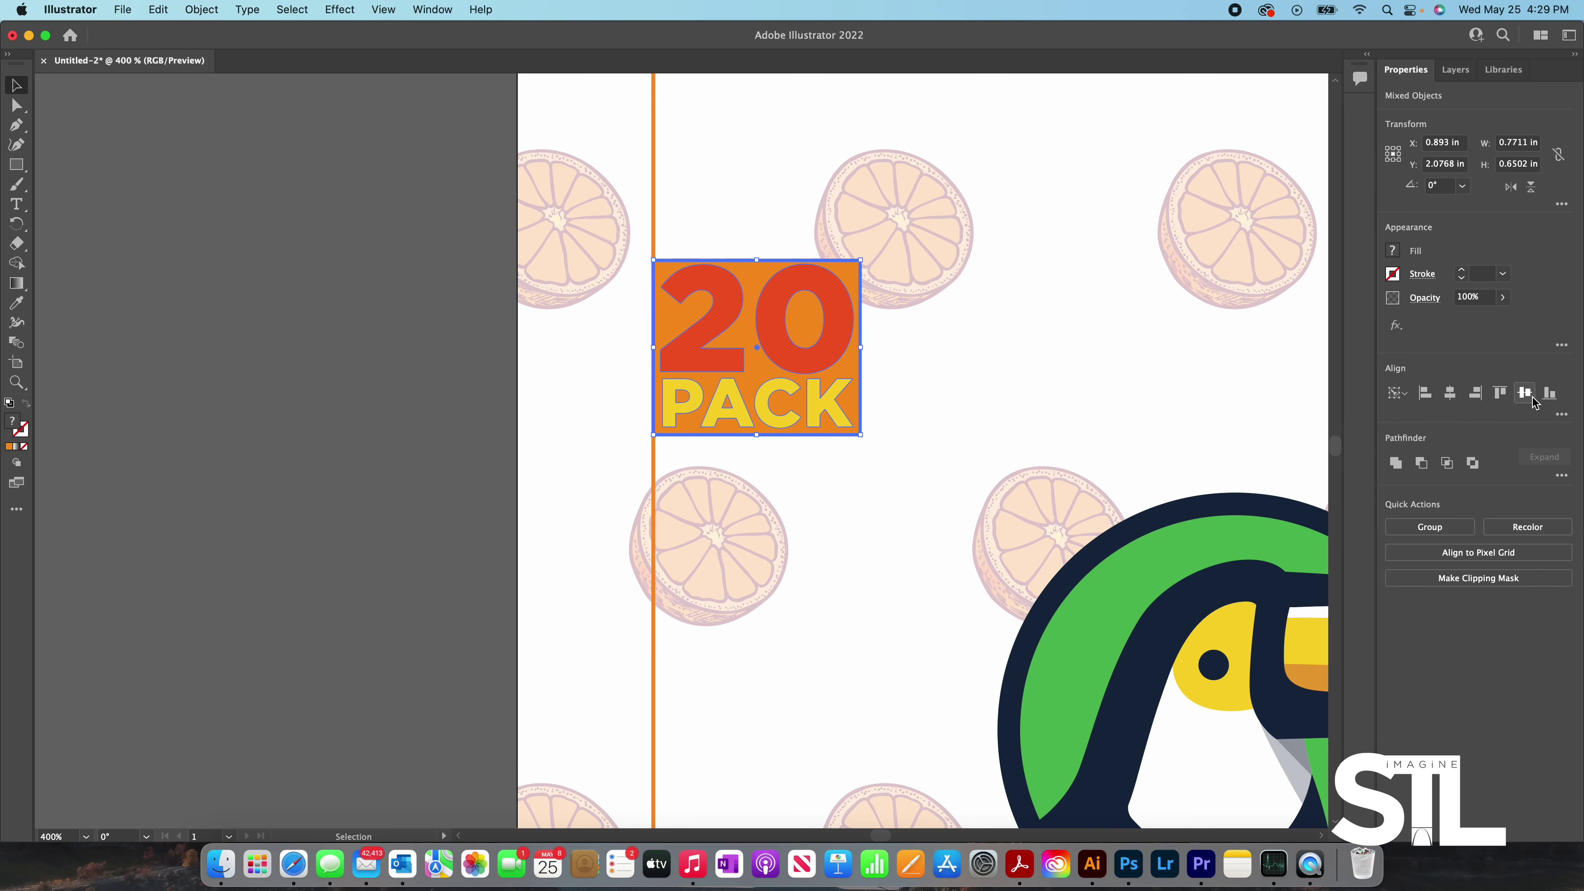
left_click(1525, 392)
left_click(604, 356)
scroll(604, 355, "down", 3)
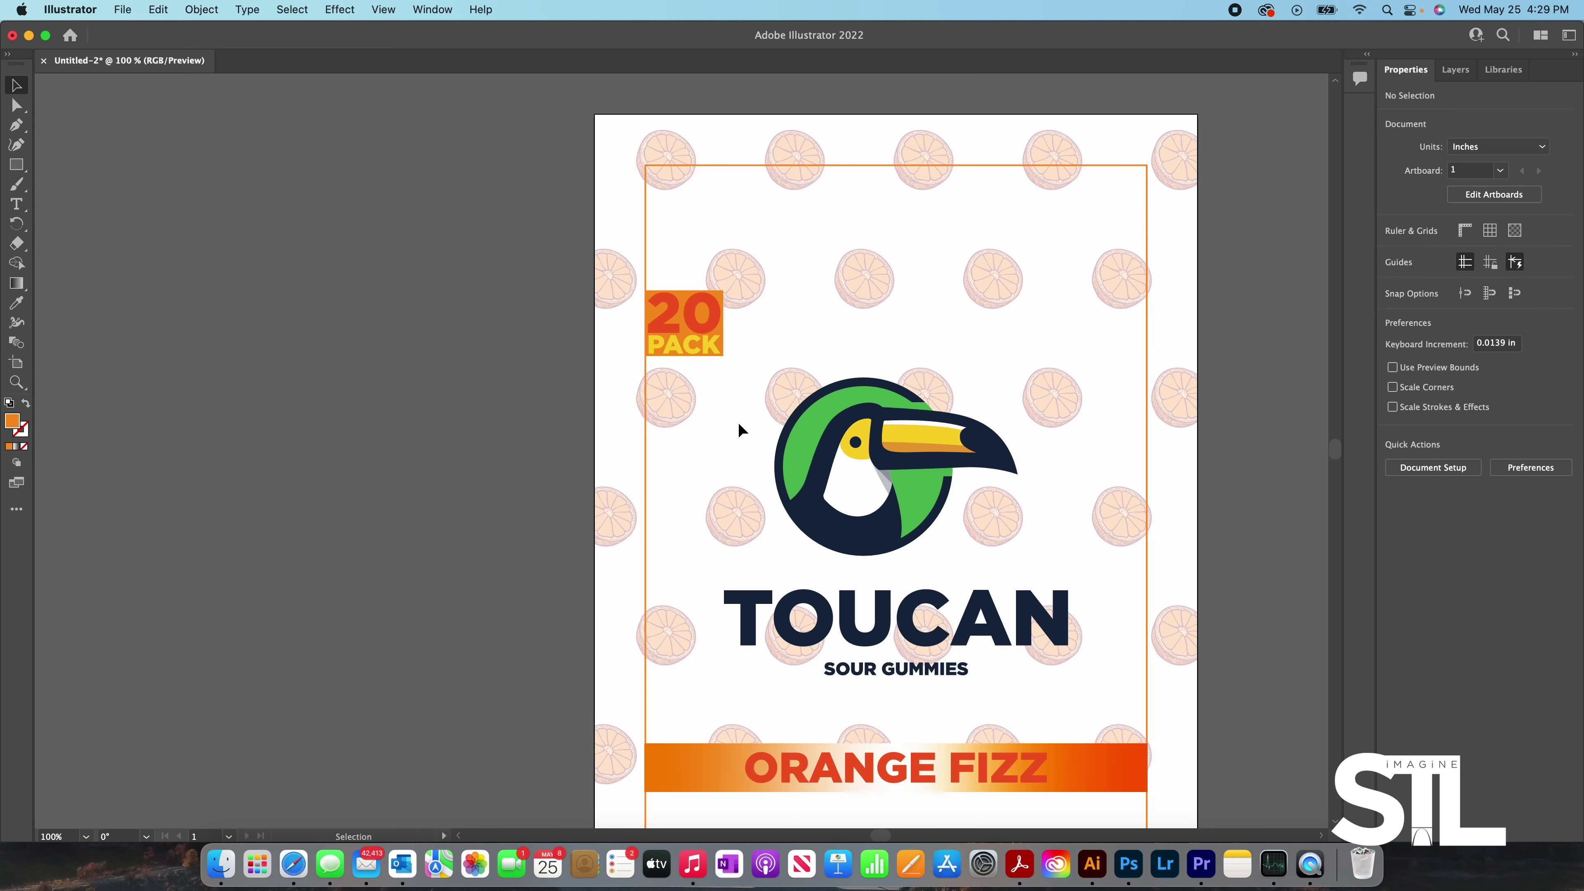
- Switch to Safari and open 01.ai from the downloaded bubble-particles-vector-backgrounds folder in Illustrator
scroll(755, 424, "right", 2)
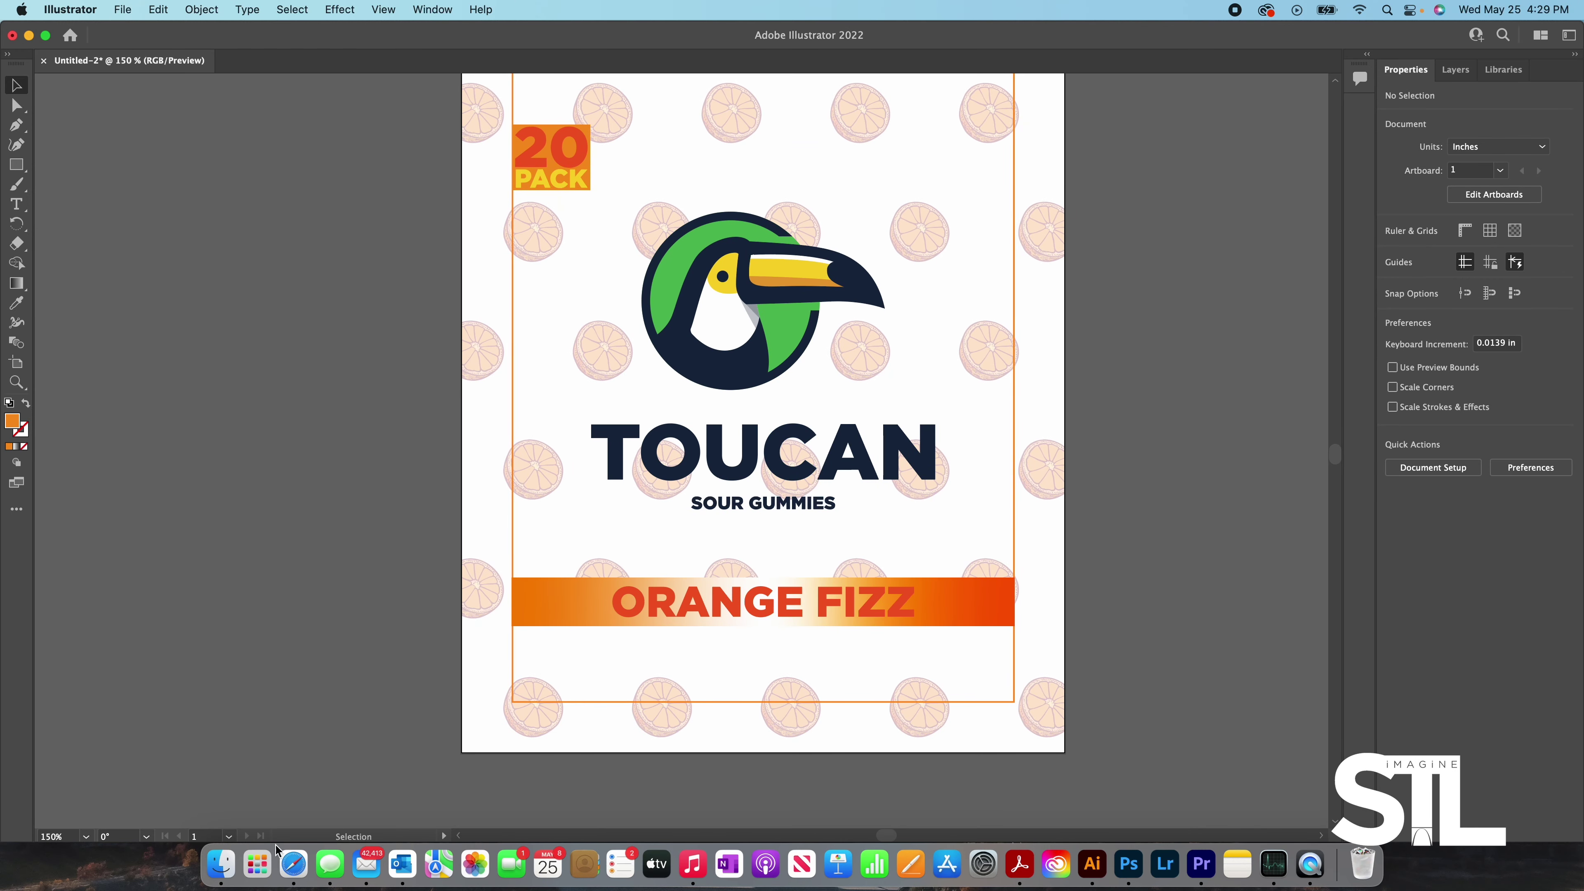
left_click(293, 868)
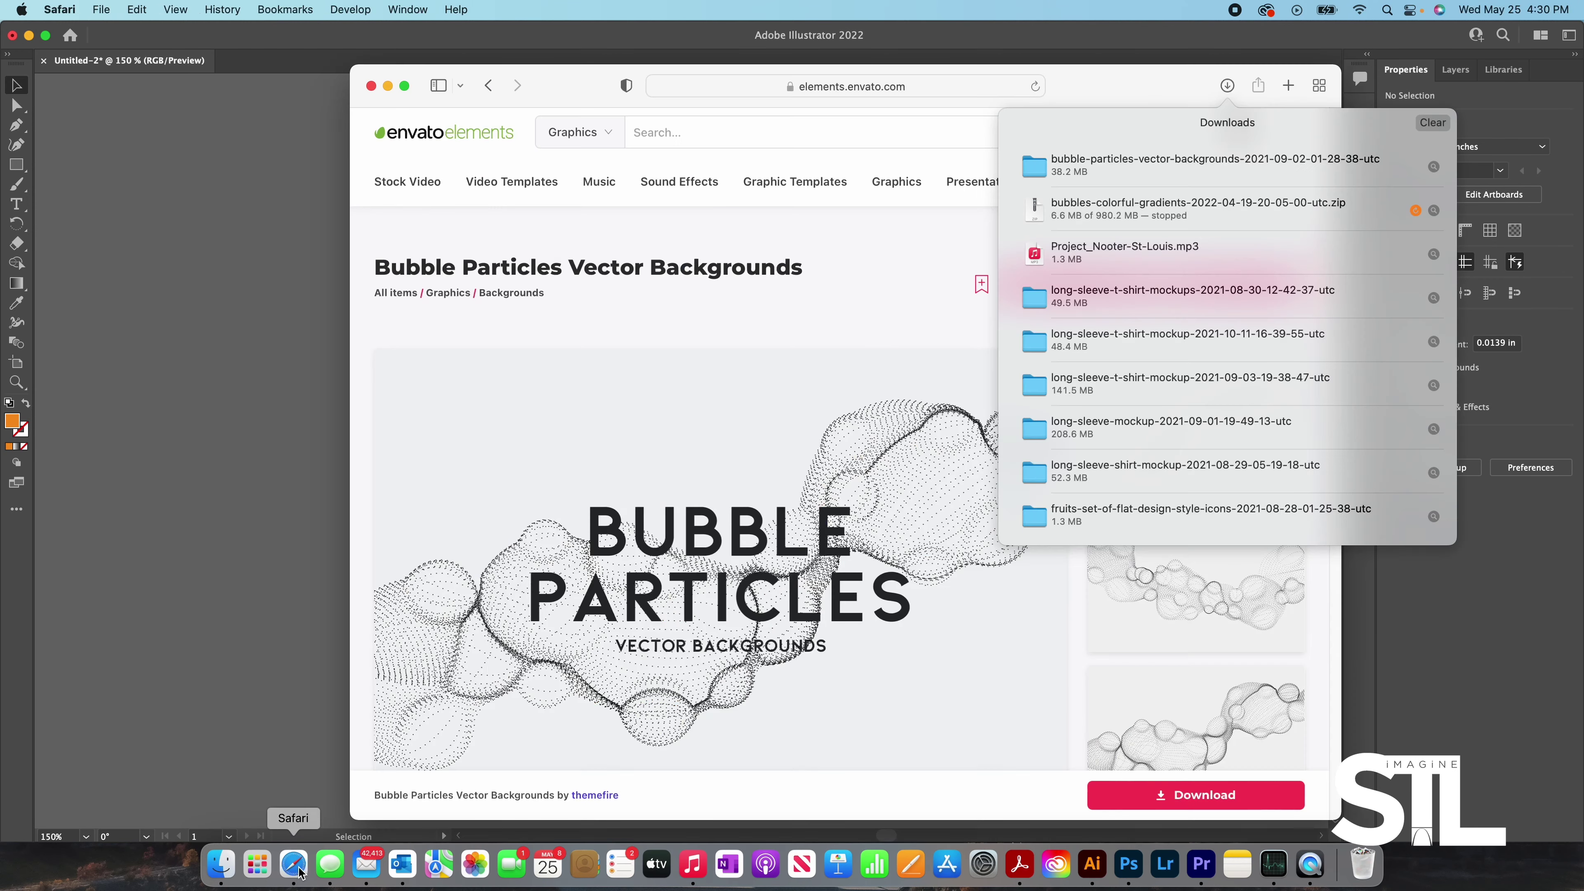
left_click(1073, 163)
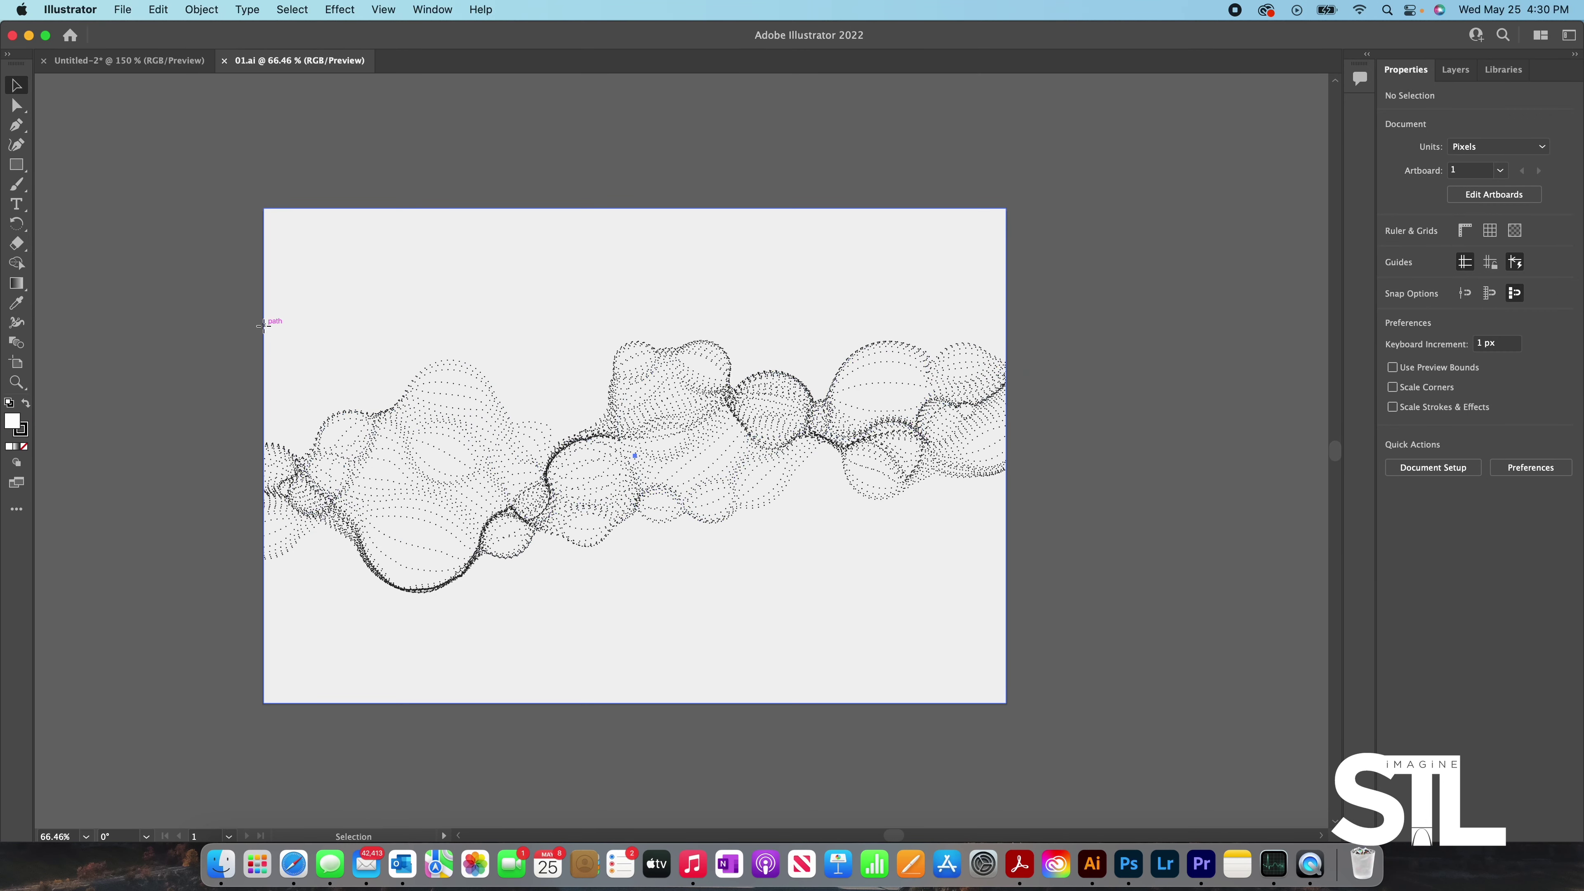
- Release the clipping mask on the bubble particle artwork and remove its light grey background rectangle
left_click_drag(261, 326, 209, 297)
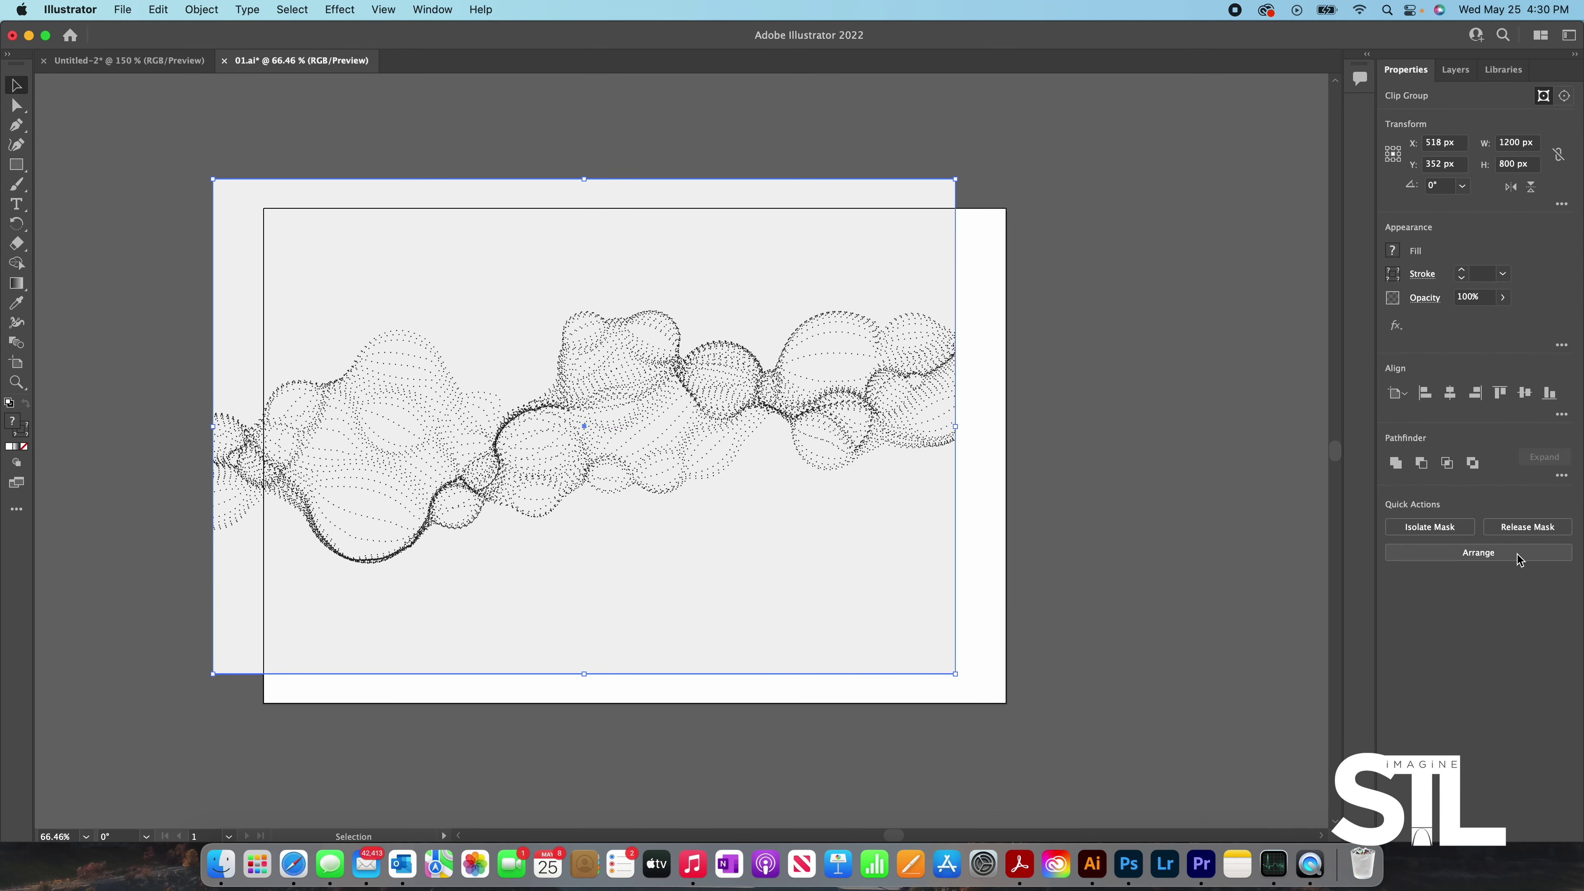
left_click(1514, 530)
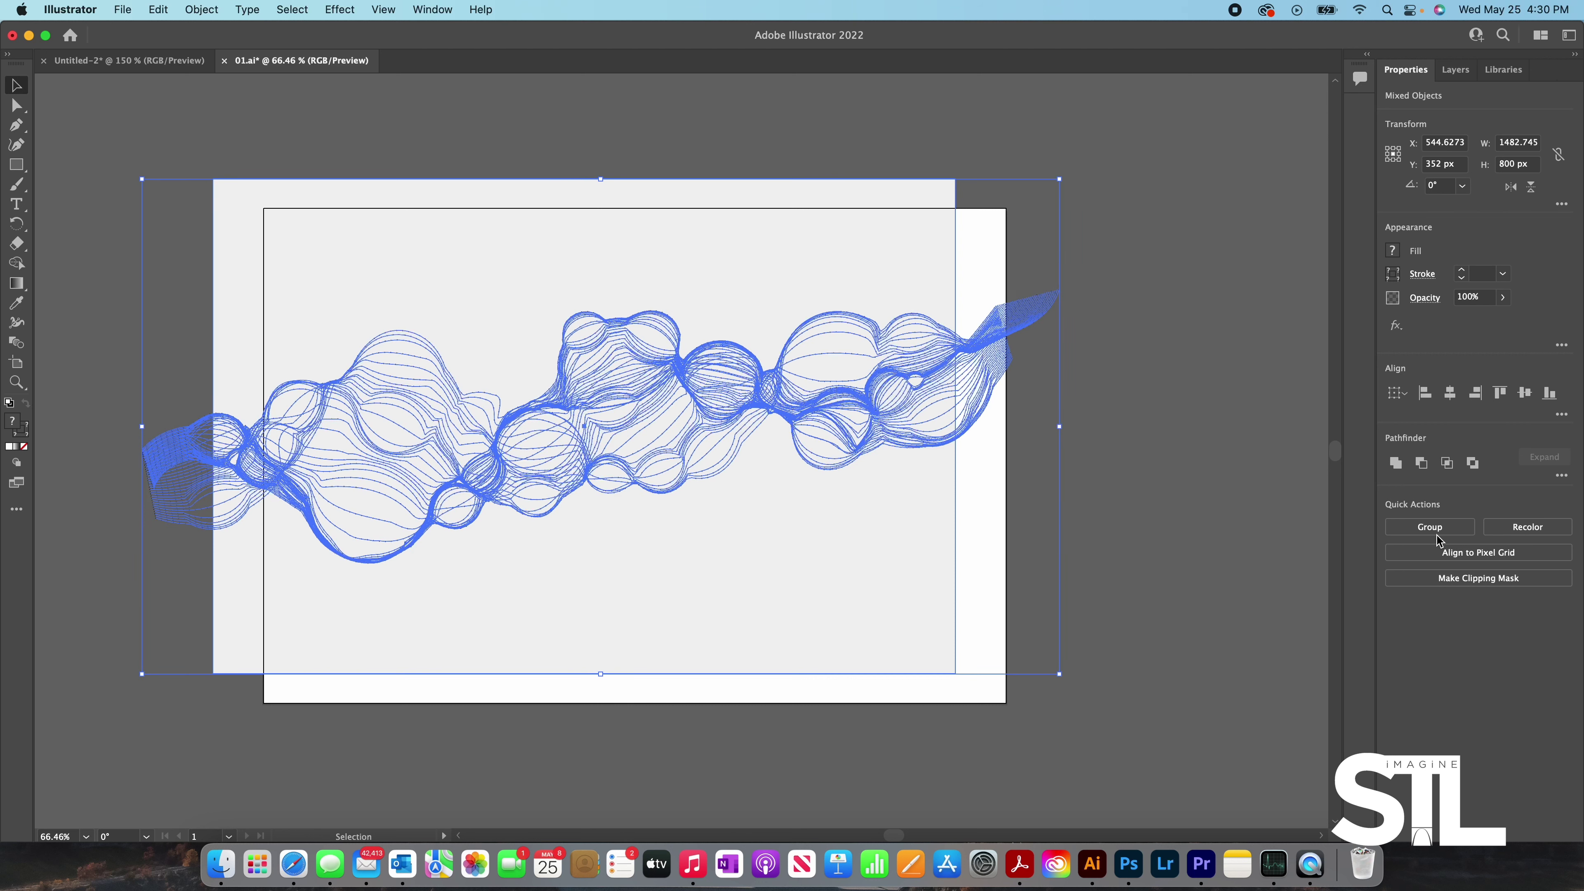
left_click(1238, 594)
left_click(840, 542)
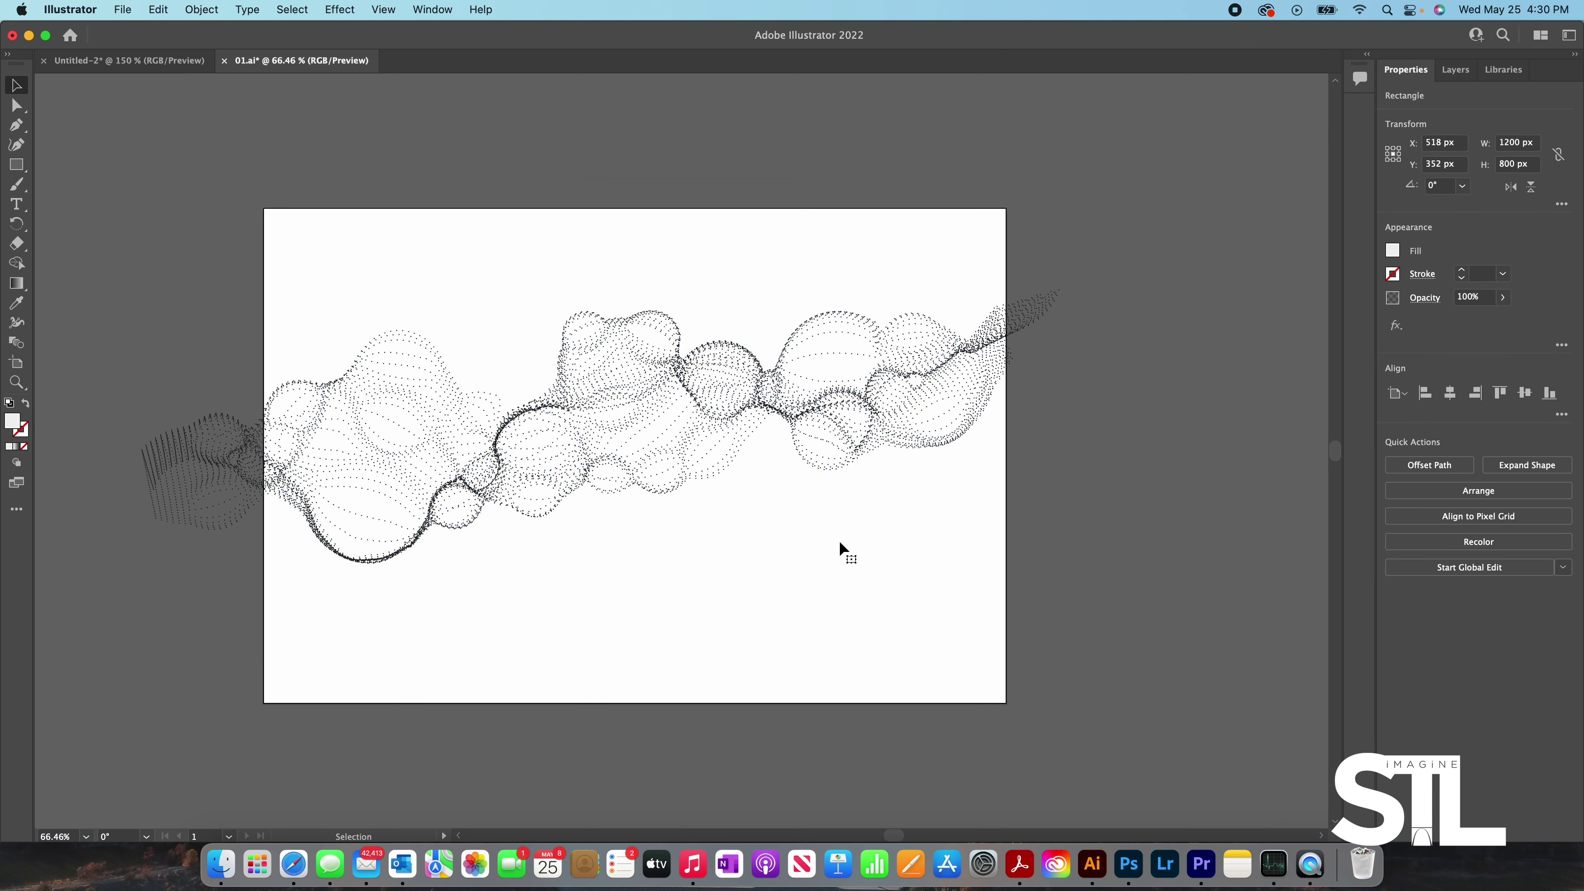
key("super+2")
- Copy the complete bubble particle artwork and paste it into the Untitled-2 label document beside the artboard
key("a")
left_click_drag(263, 278, 1063, 601)
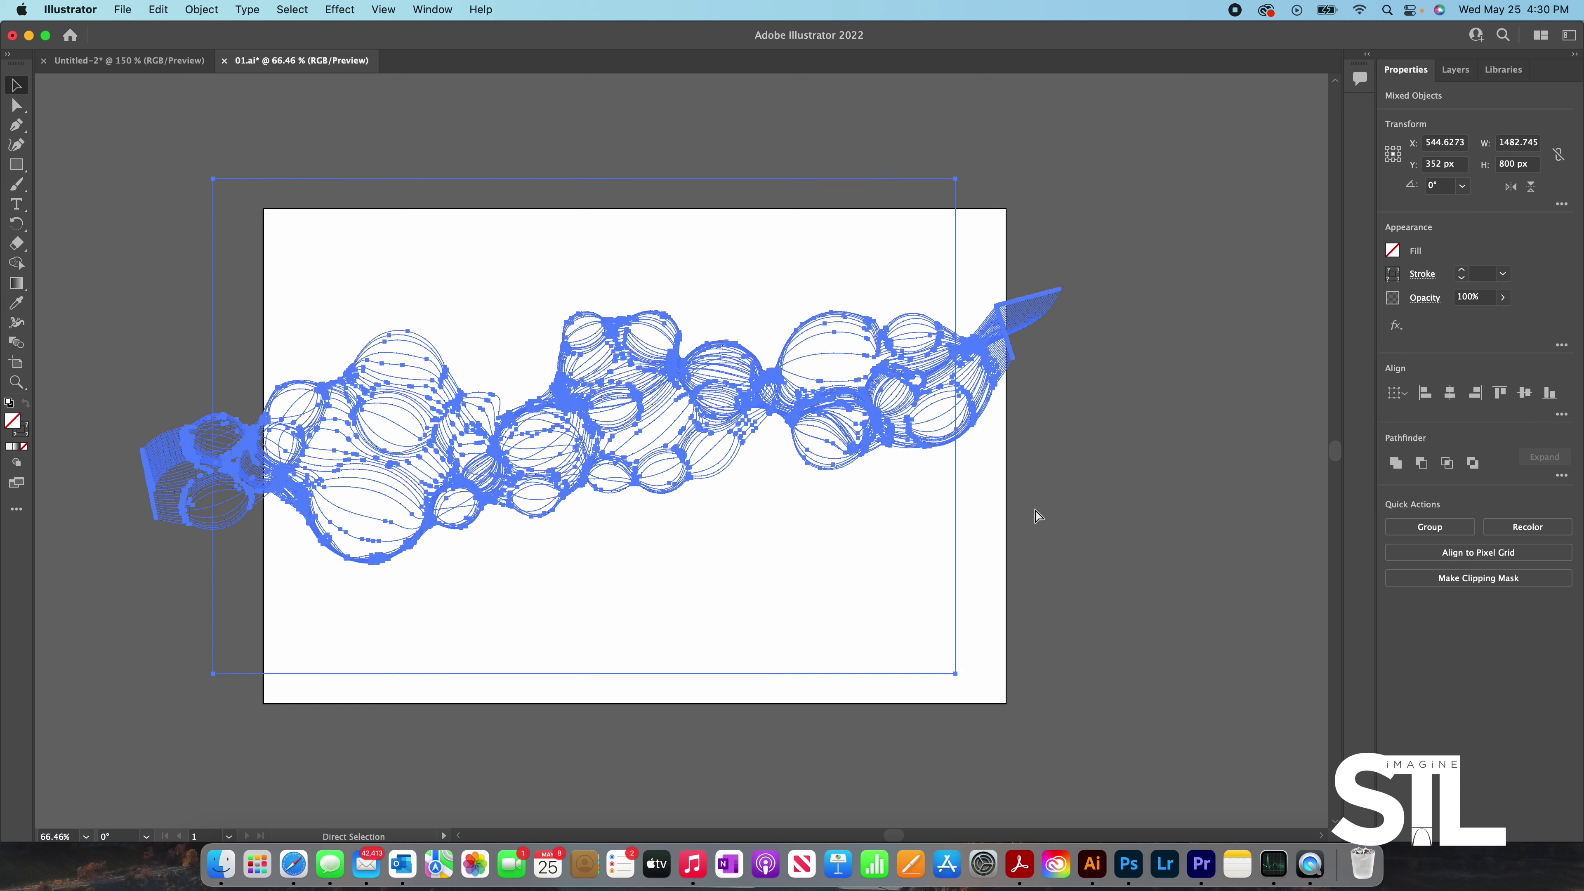
key("v")
left_click(129, 60)
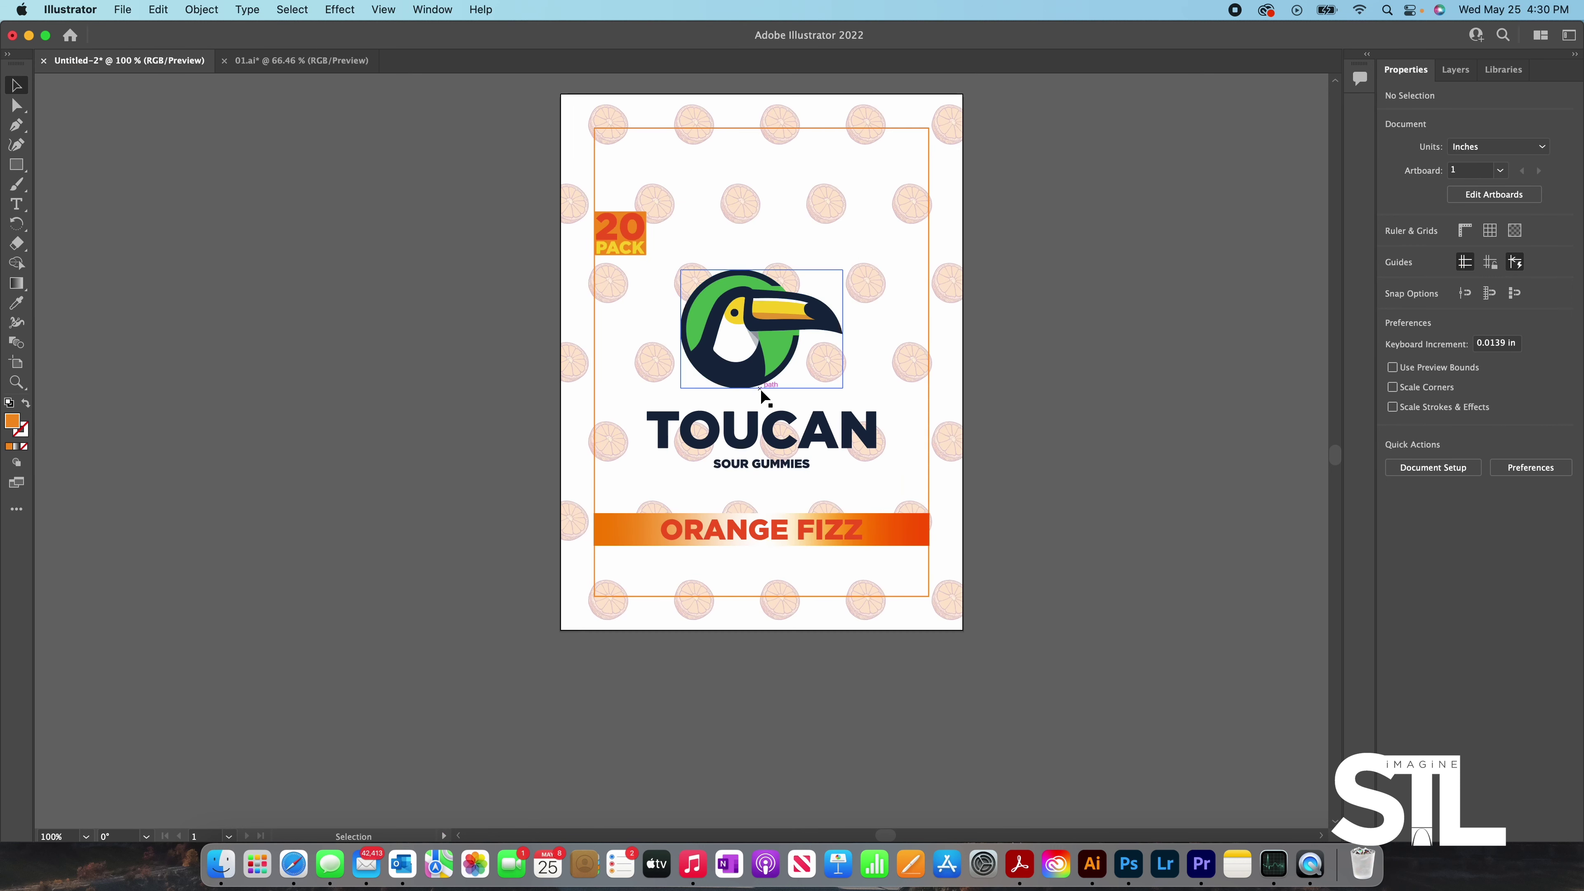
scroll(905, 389, "down", 1)
left_click_drag(801, 474, 1207, 531)
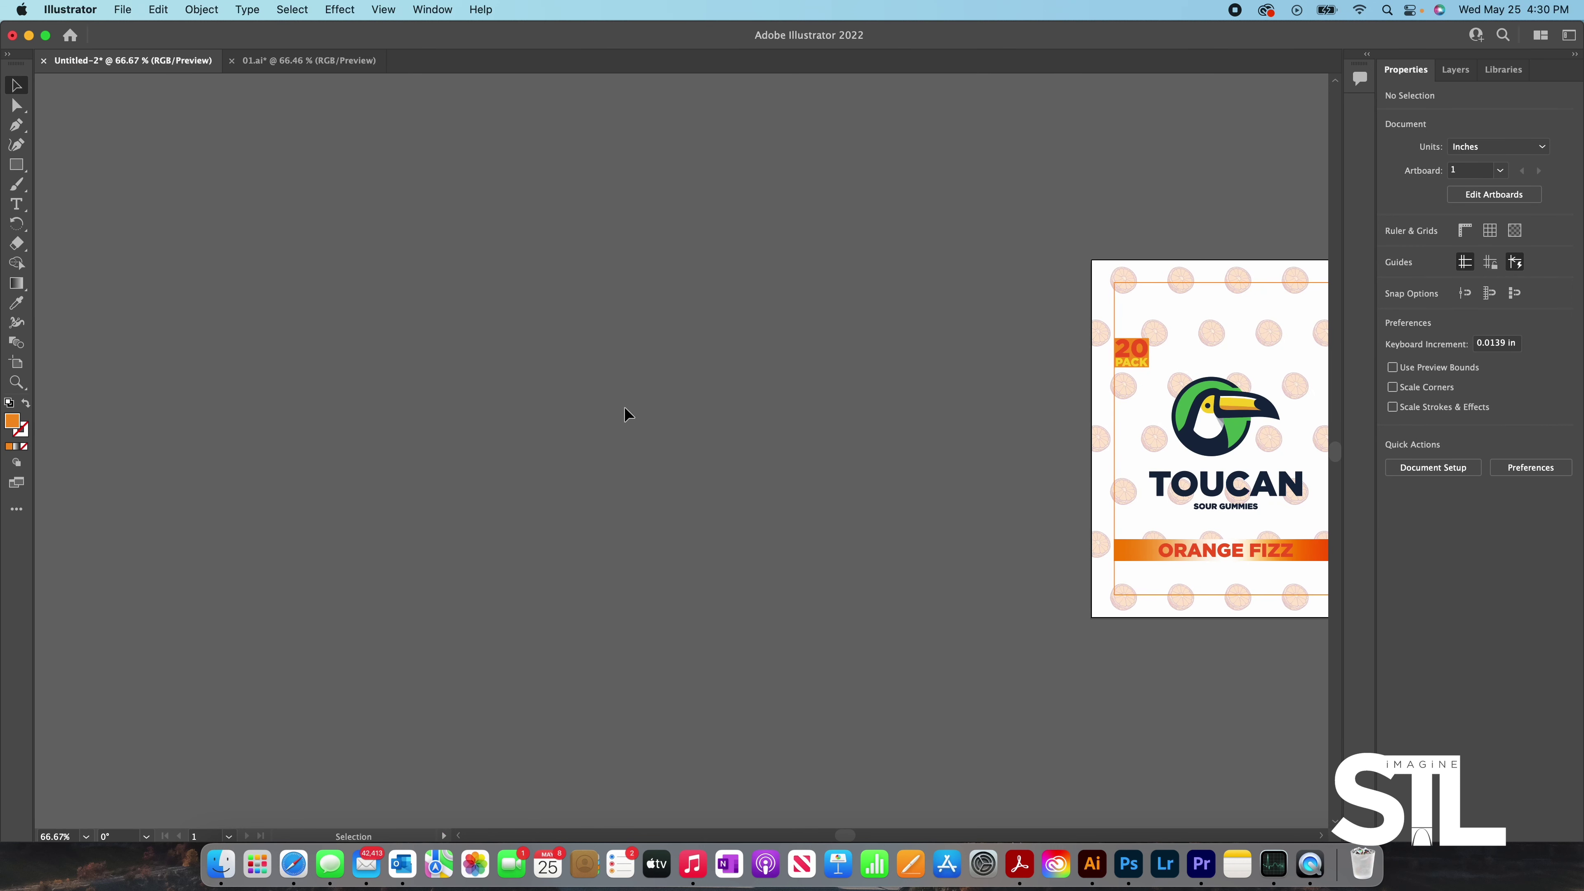
key("super+v")
scroll(674, 422, "down", 1)
key("a")
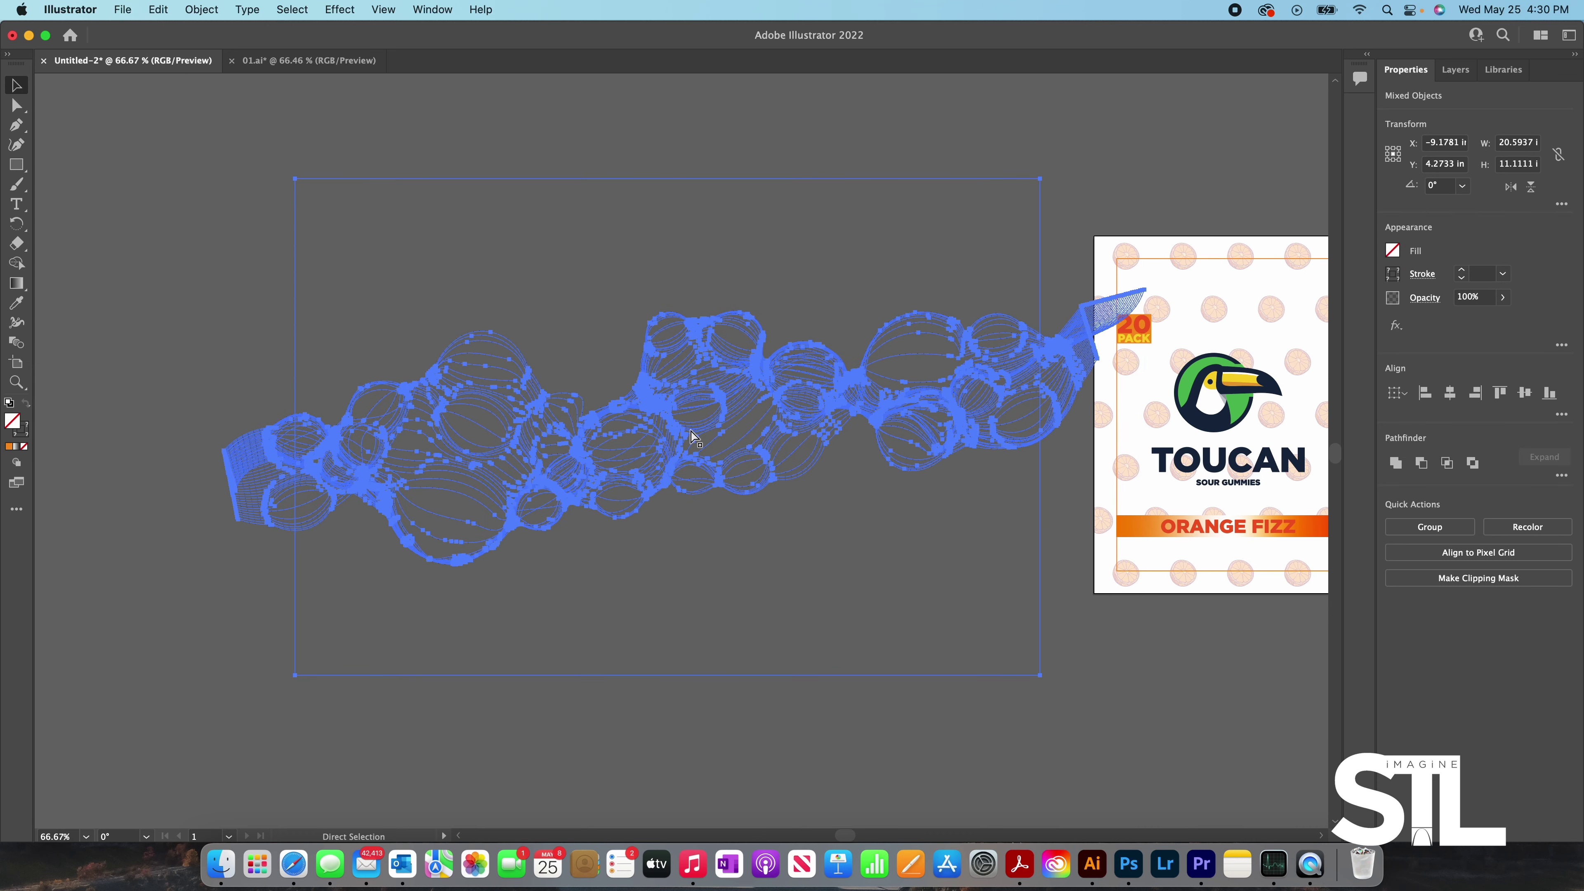
- Rotate the pasted bubble artwork diagonally by about 32° and scale it down to about 12.15 x 11.66 in
key("v")
scroll(712, 440, "down", 1)
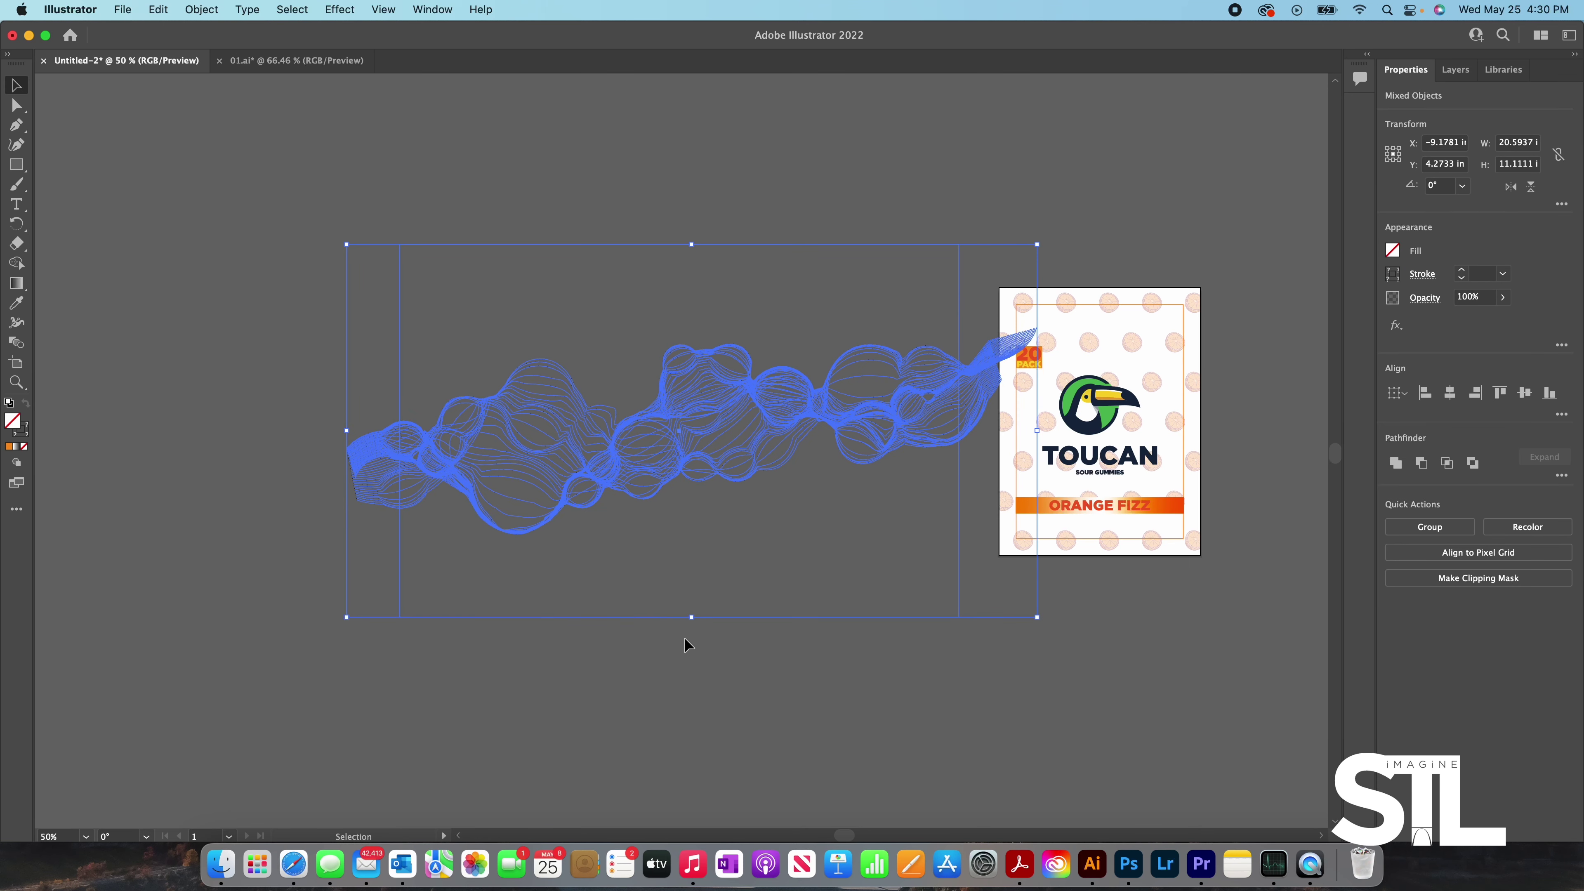
left_click_drag(694, 625, 797, 594)
left_click(938, 631)
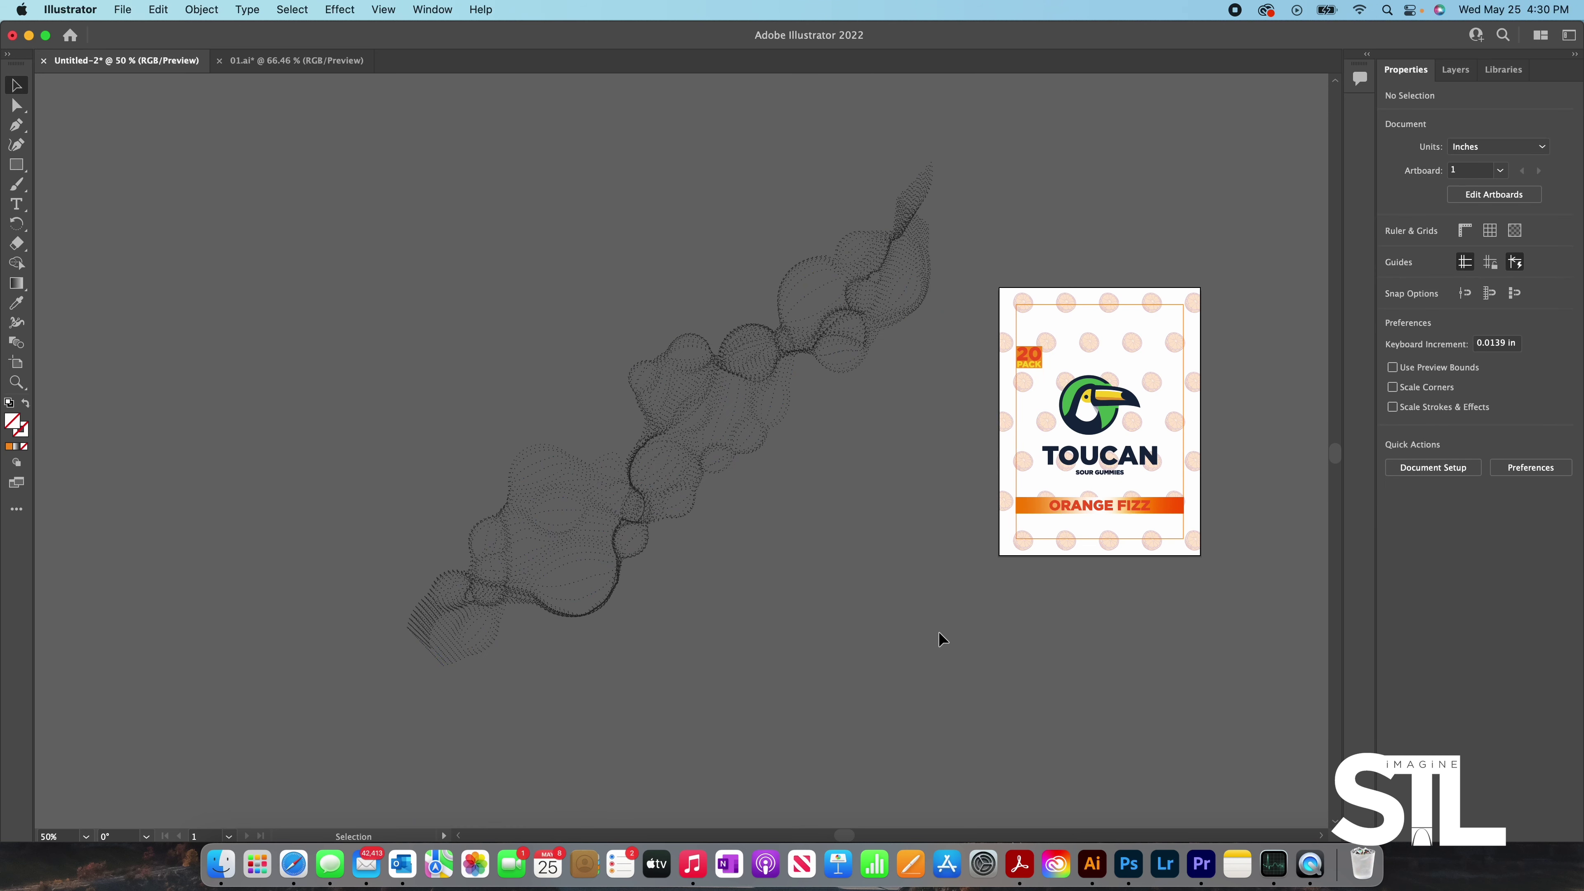
left_click(747, 447)
left_click_drag(986, 250, 919, 290)
left_click(1253, 216)
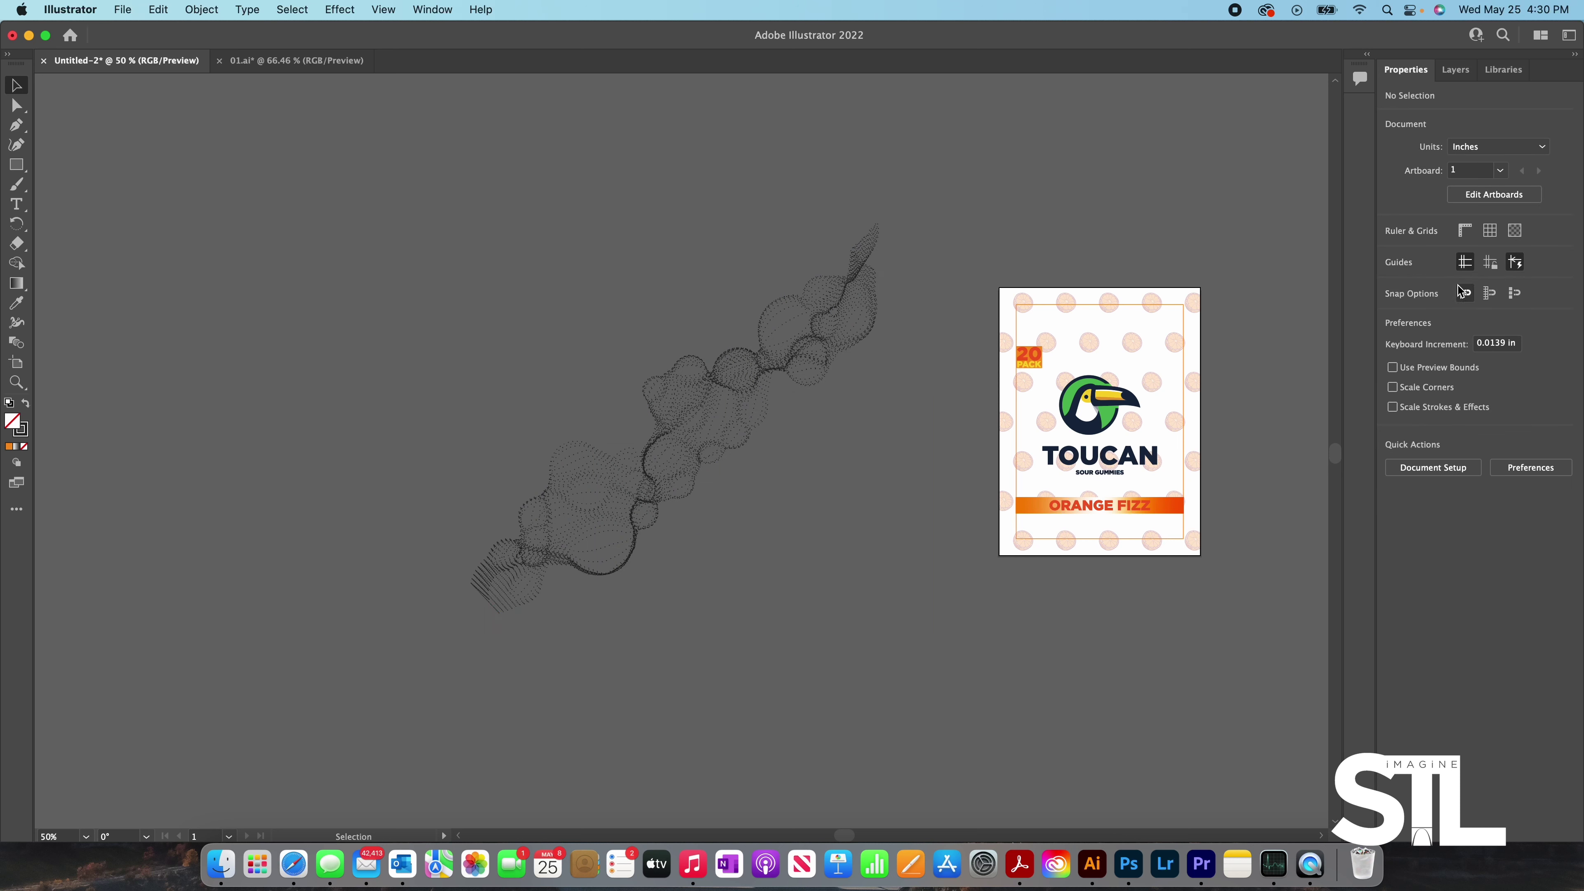
- Recolor the bubble artwork's stroke with the light orange swatch and deselect it
left_click(695, 389)
left_click(1395, 276)
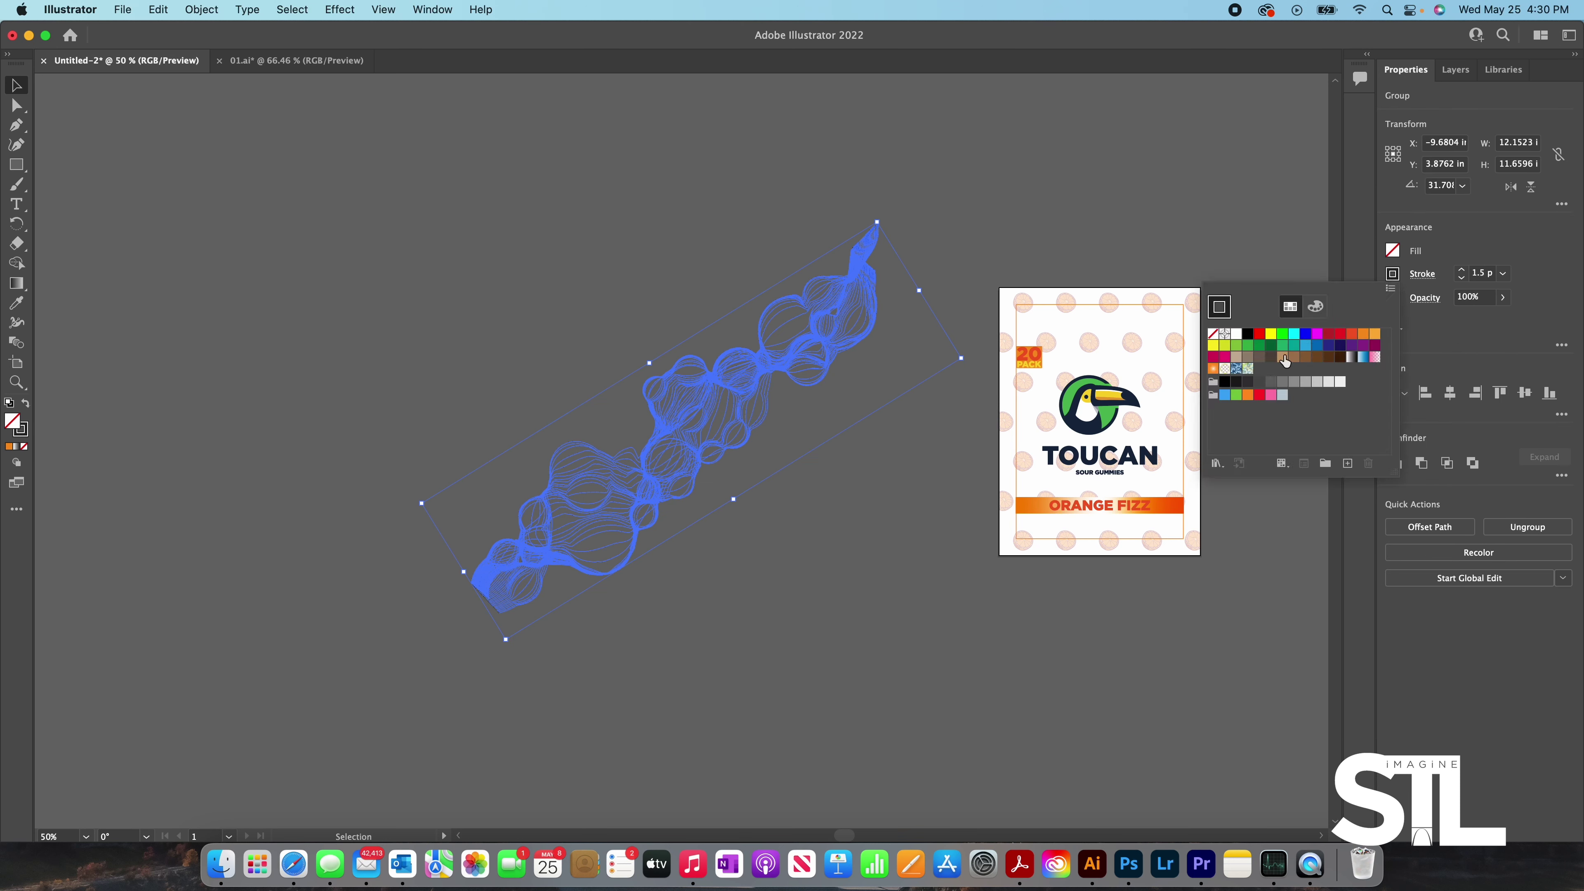
left_click(1364, 335)
left_click(1079, 193)
left_click(1079, 194)
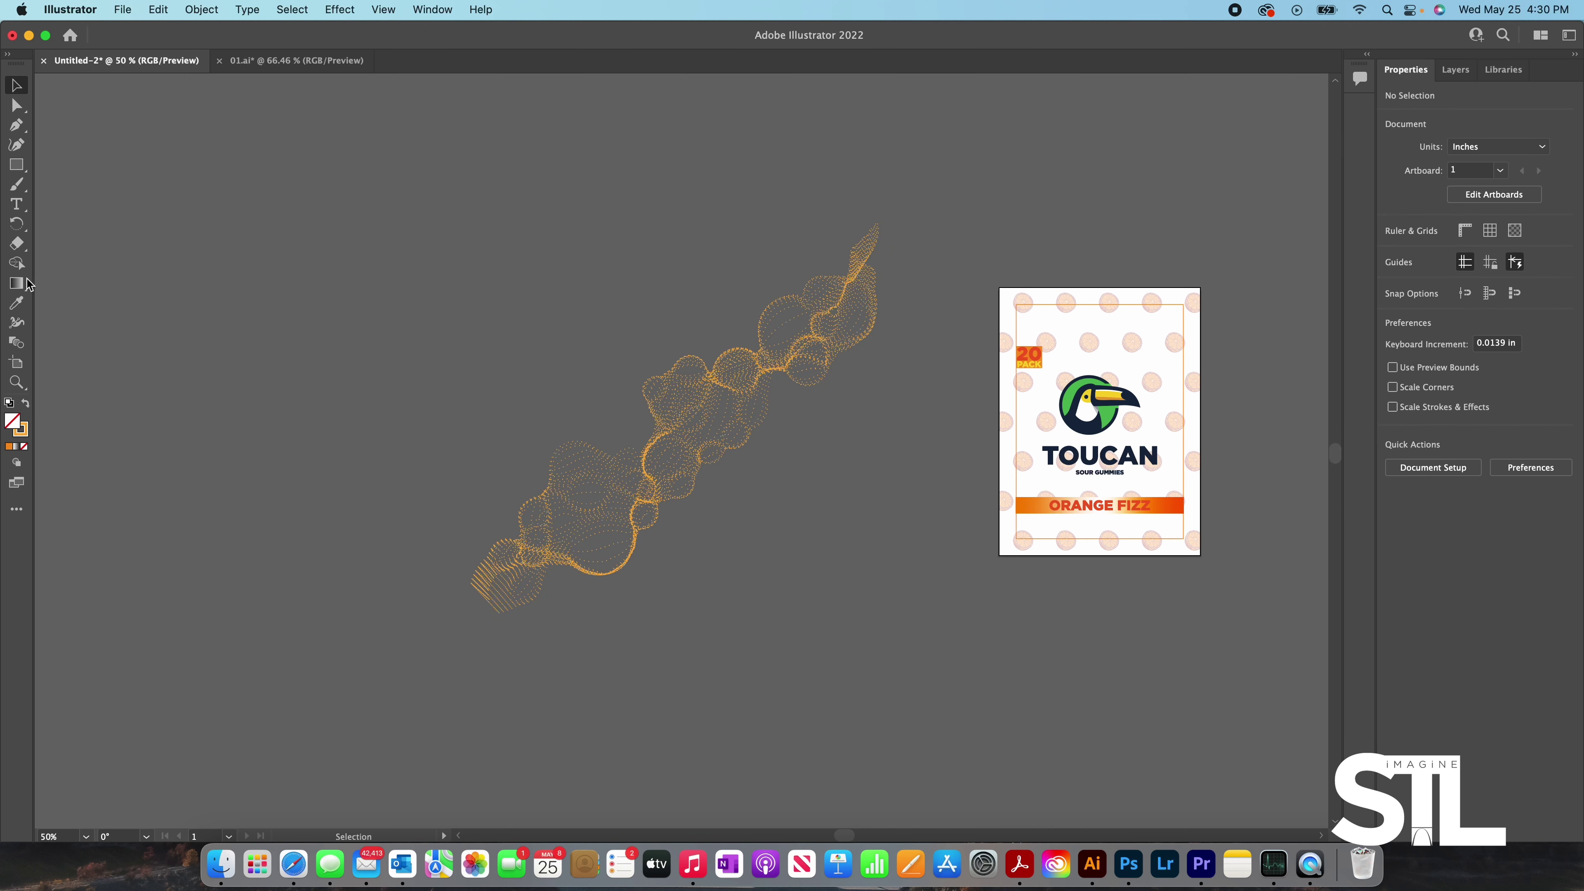
- Create a 6 x 9 in rectangle over the bubble artwork
left_click(21, 167)
left_click(562, 277)
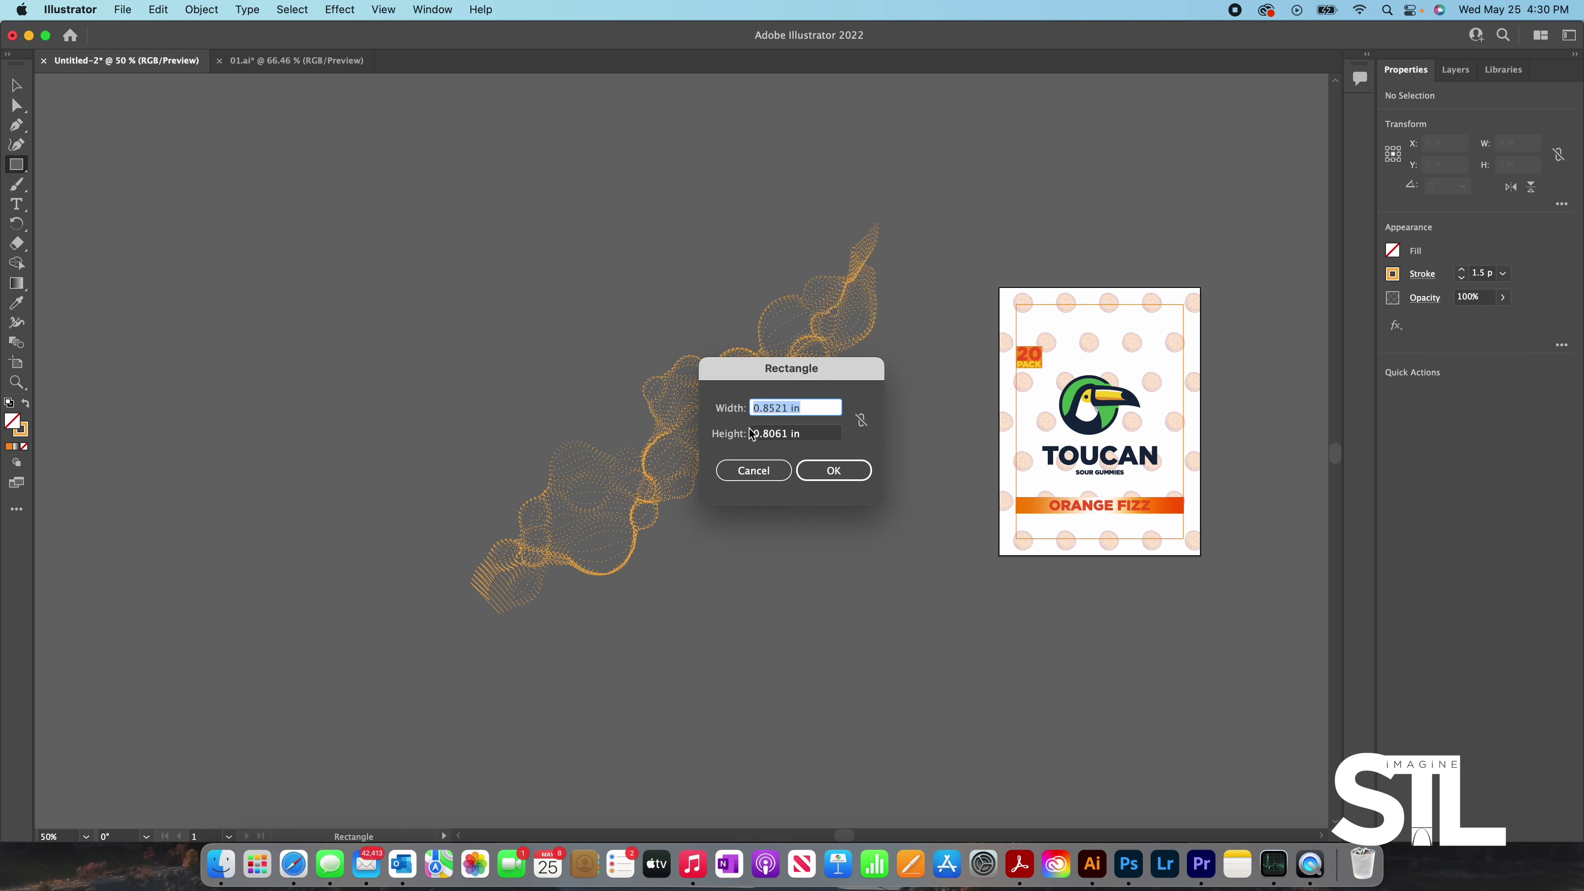
type("6")
double_click(777, 431)
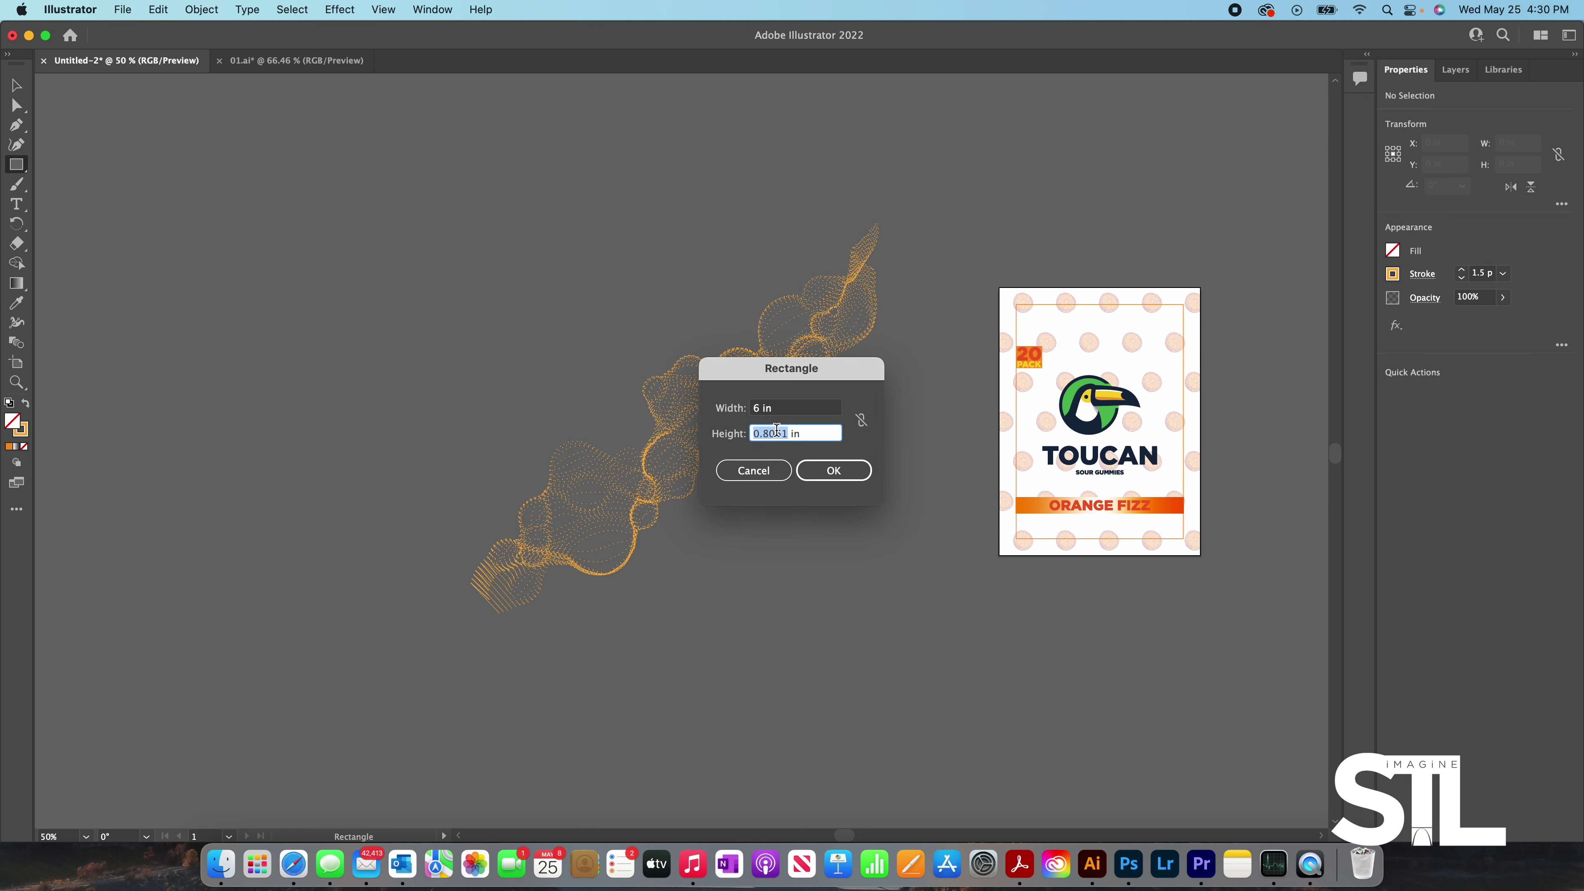
type("9")
left_click(832, 471)
left_click(17, 85)
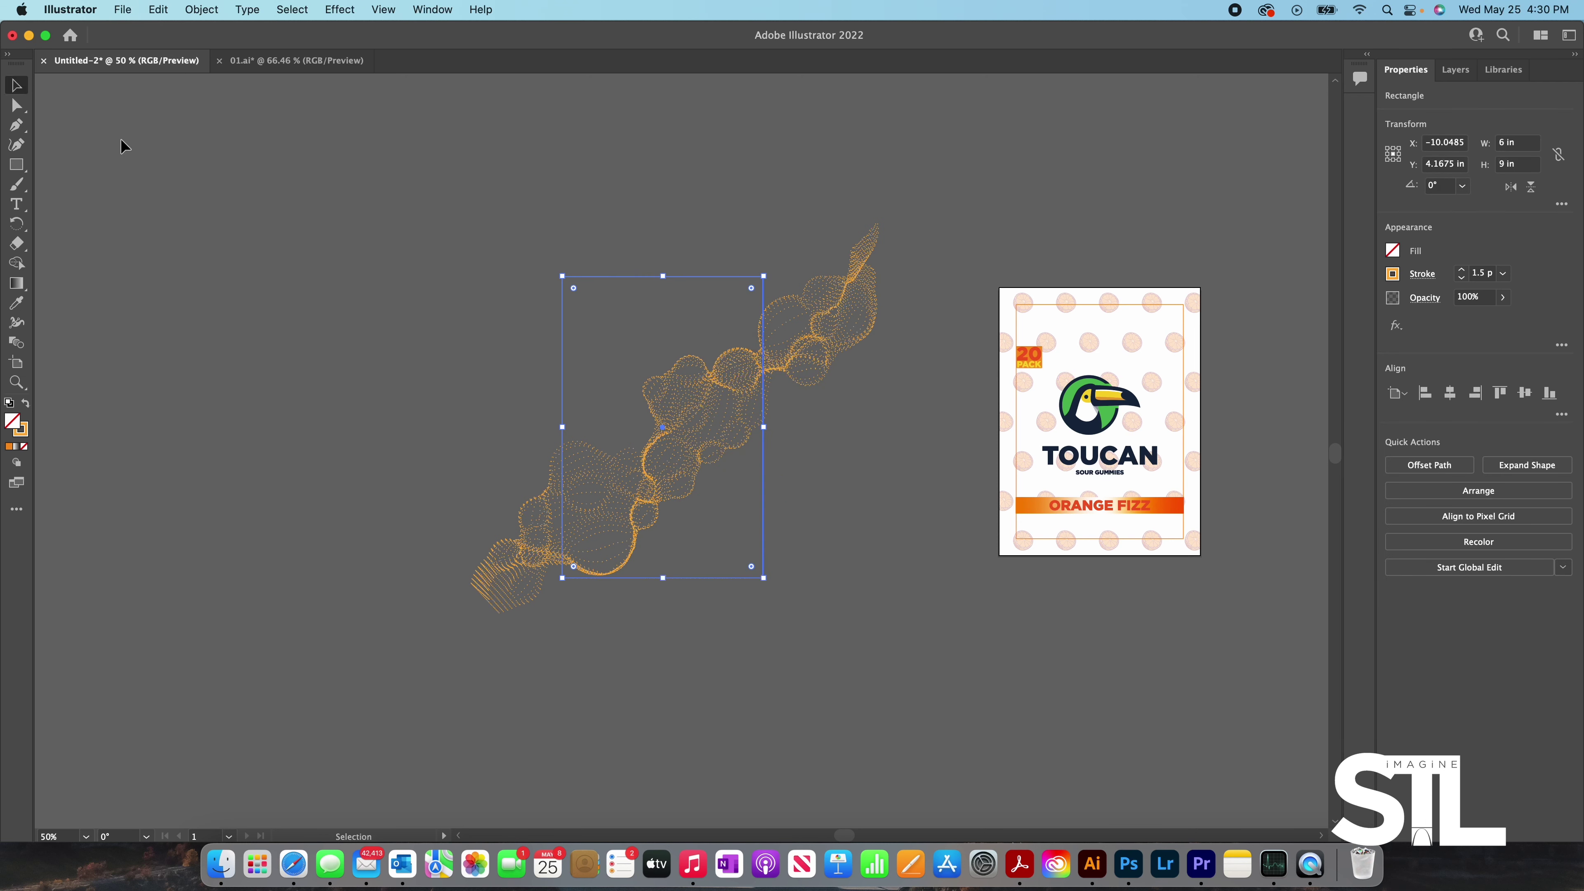
- Center the rectangle horizontally on the bubble artwork and deselect both
left_click(521, 368)
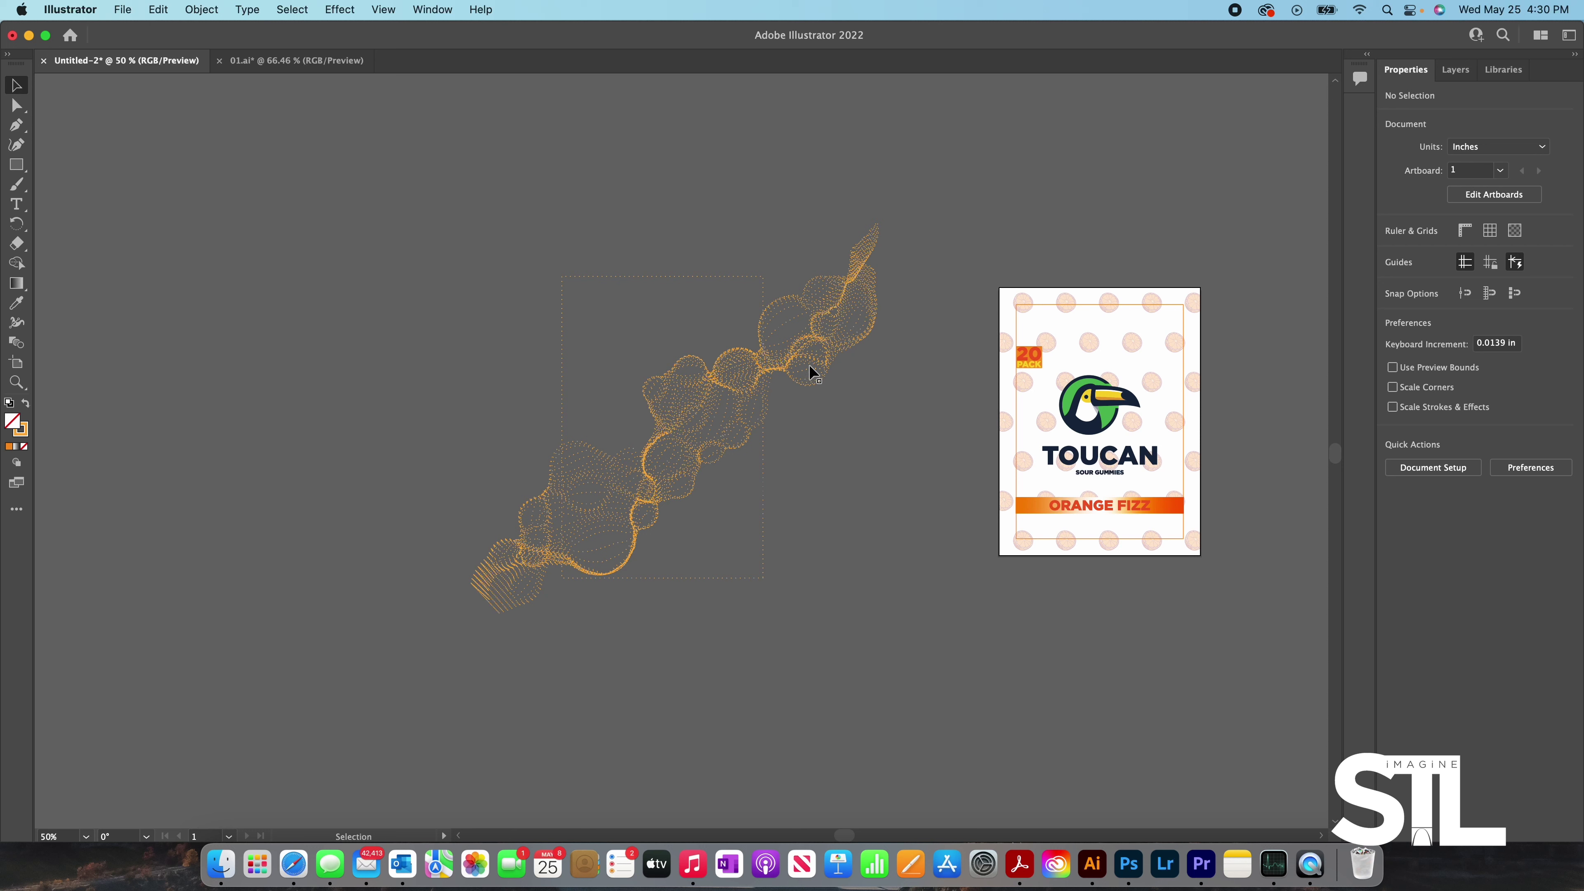
left_click_drag(733, 288, 774, 293)
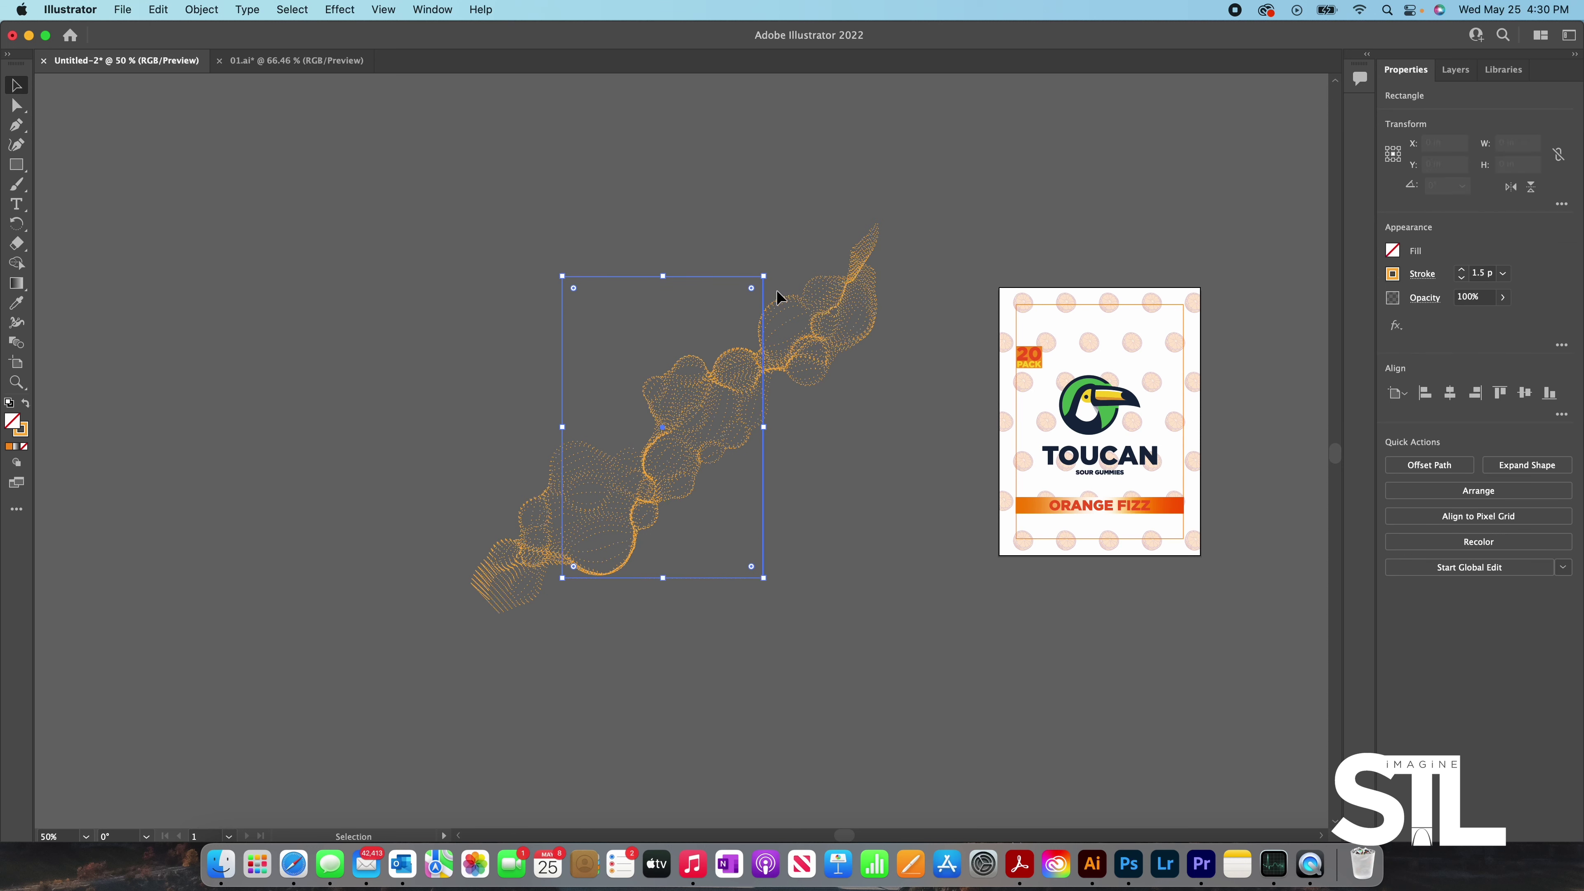
left_click(829, 323)
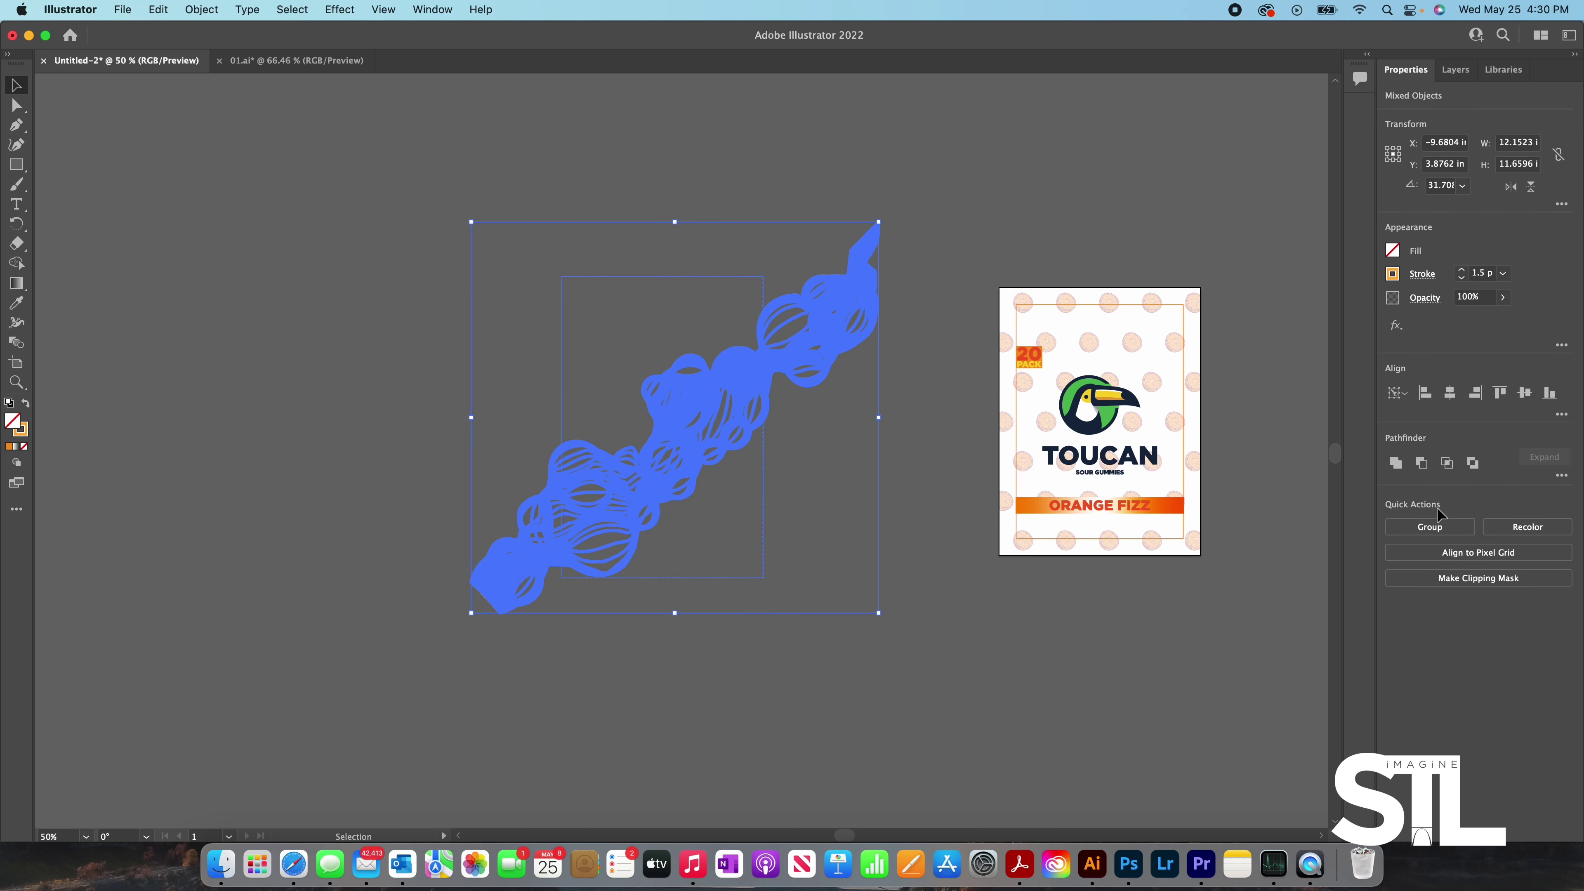
left_click(1450, 392)
left_click(875, 644)
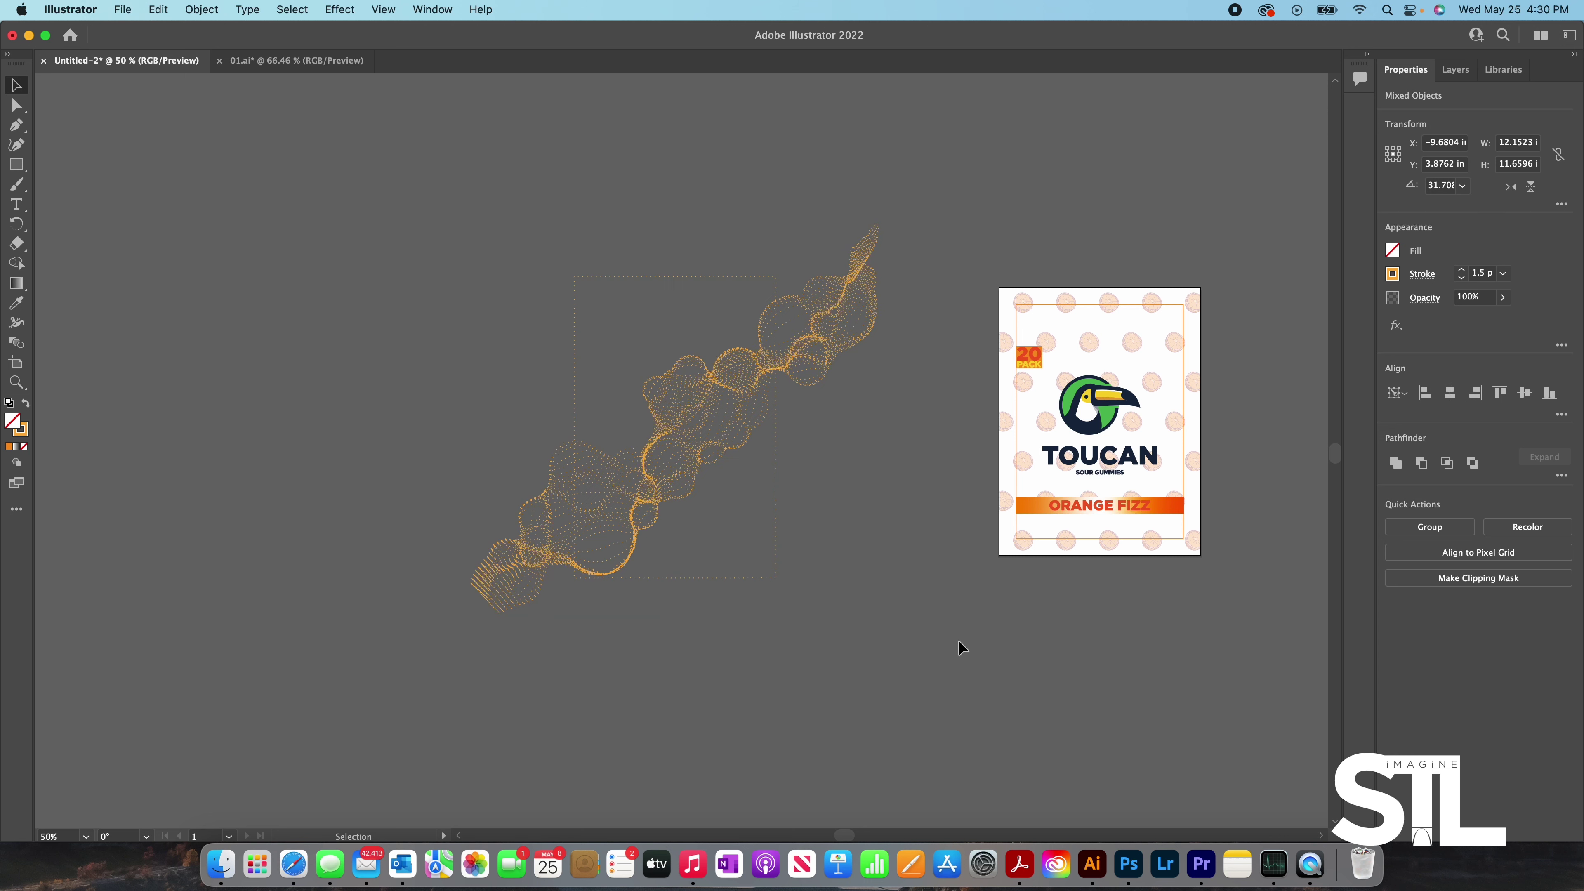
- Make a clipping mask from the 6 x 9 in rectangle and the bubble artwork
key("super+a")
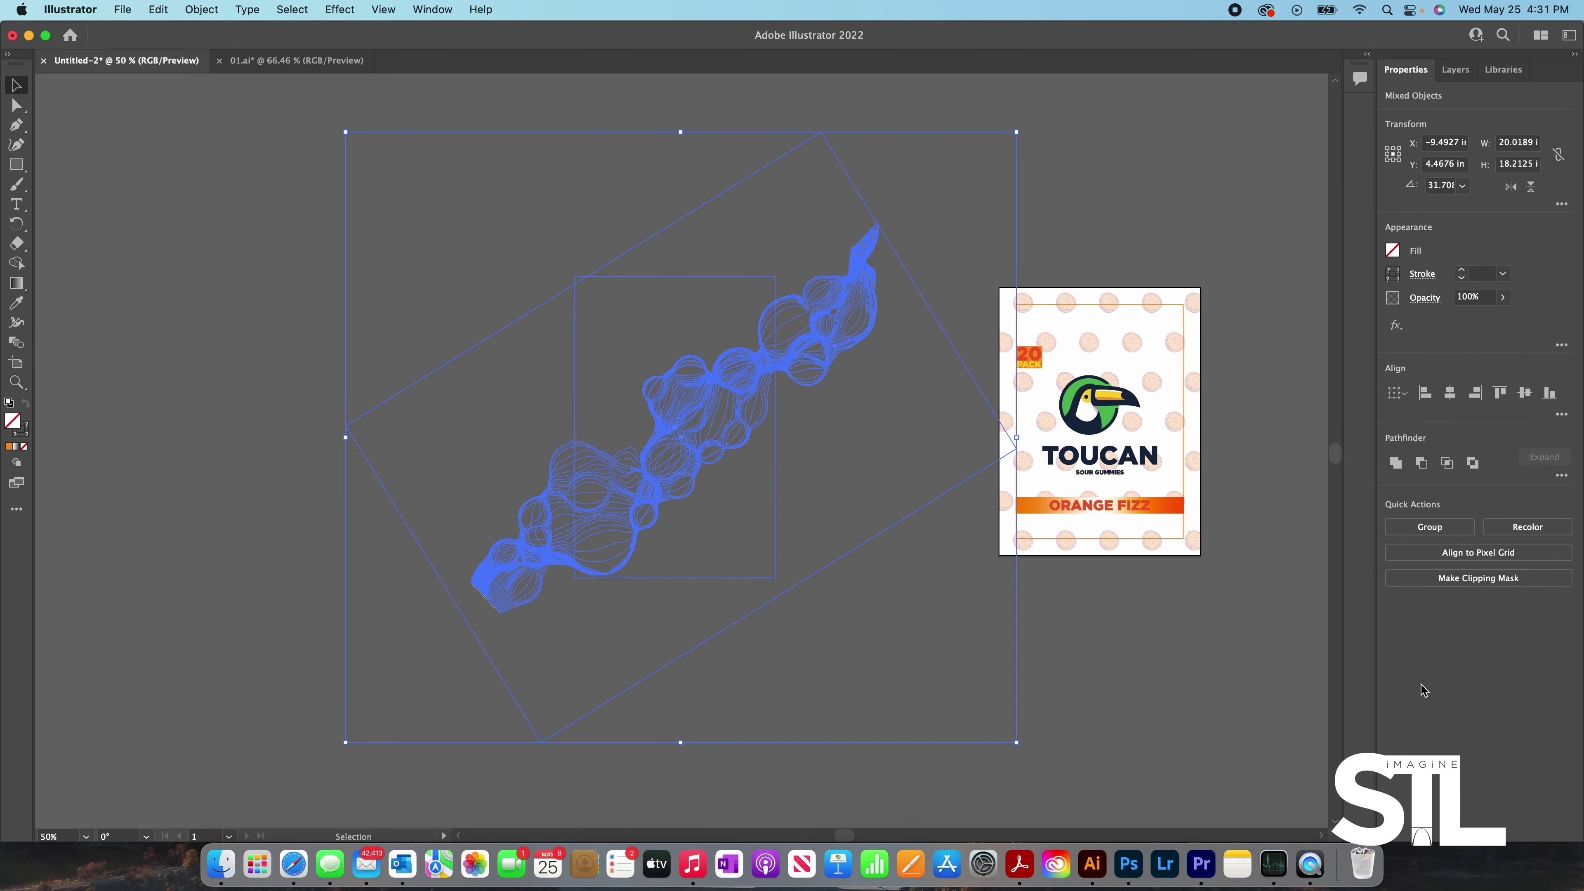
left_click(1475, 585)
left_click(912, 653)
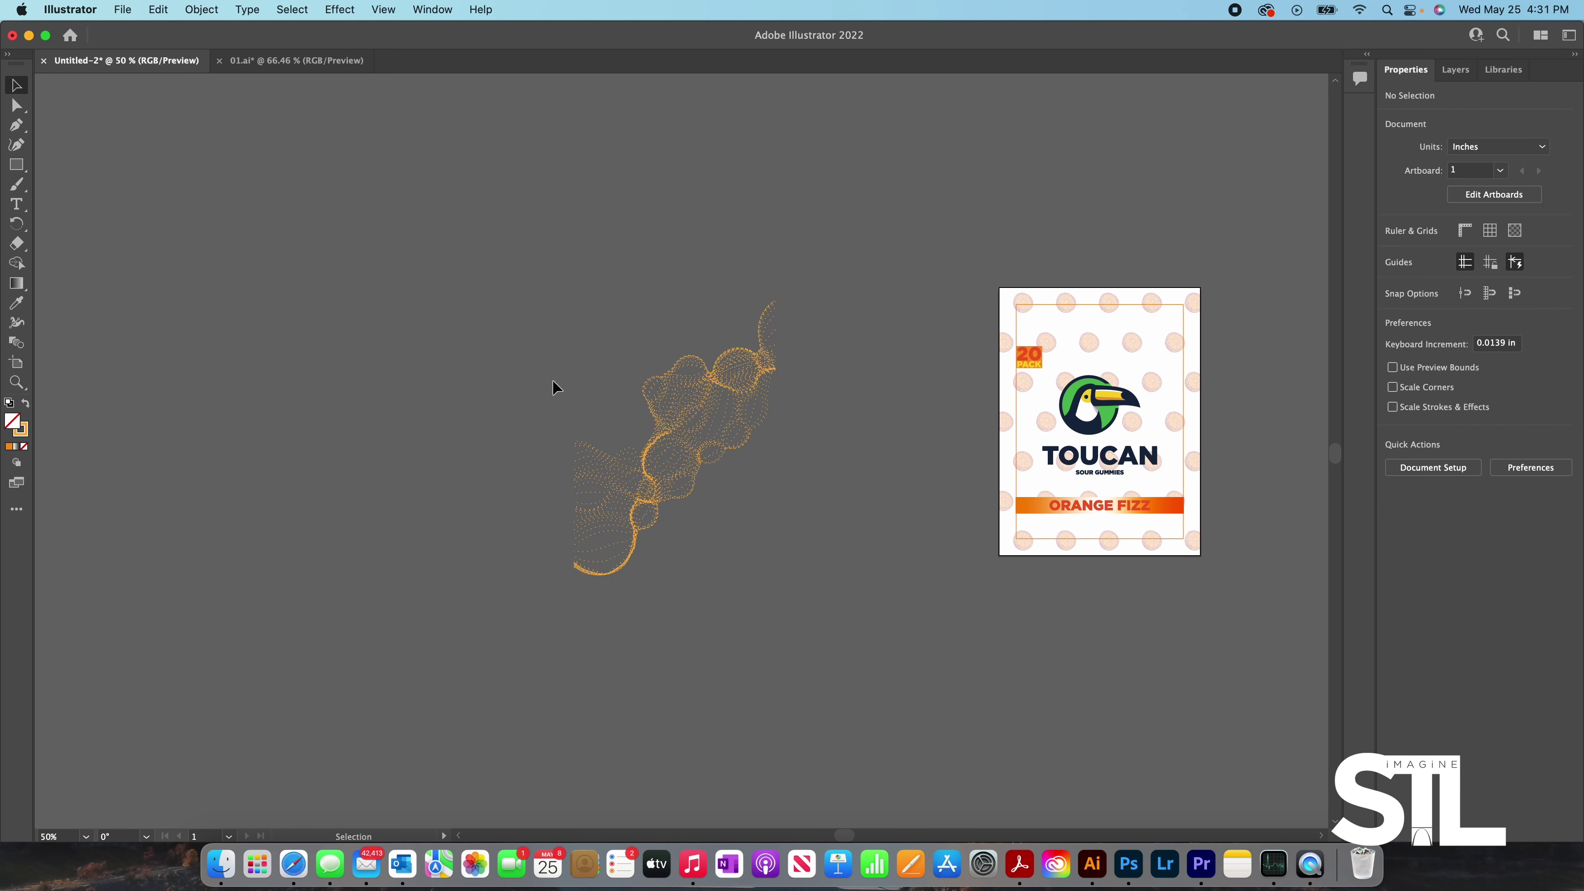
- Align the clipped bubble artwork to the label artboard's horizontal and vertical center
left_click(641, 436)
left_click(1450, 393)
left_click(1524, 392)
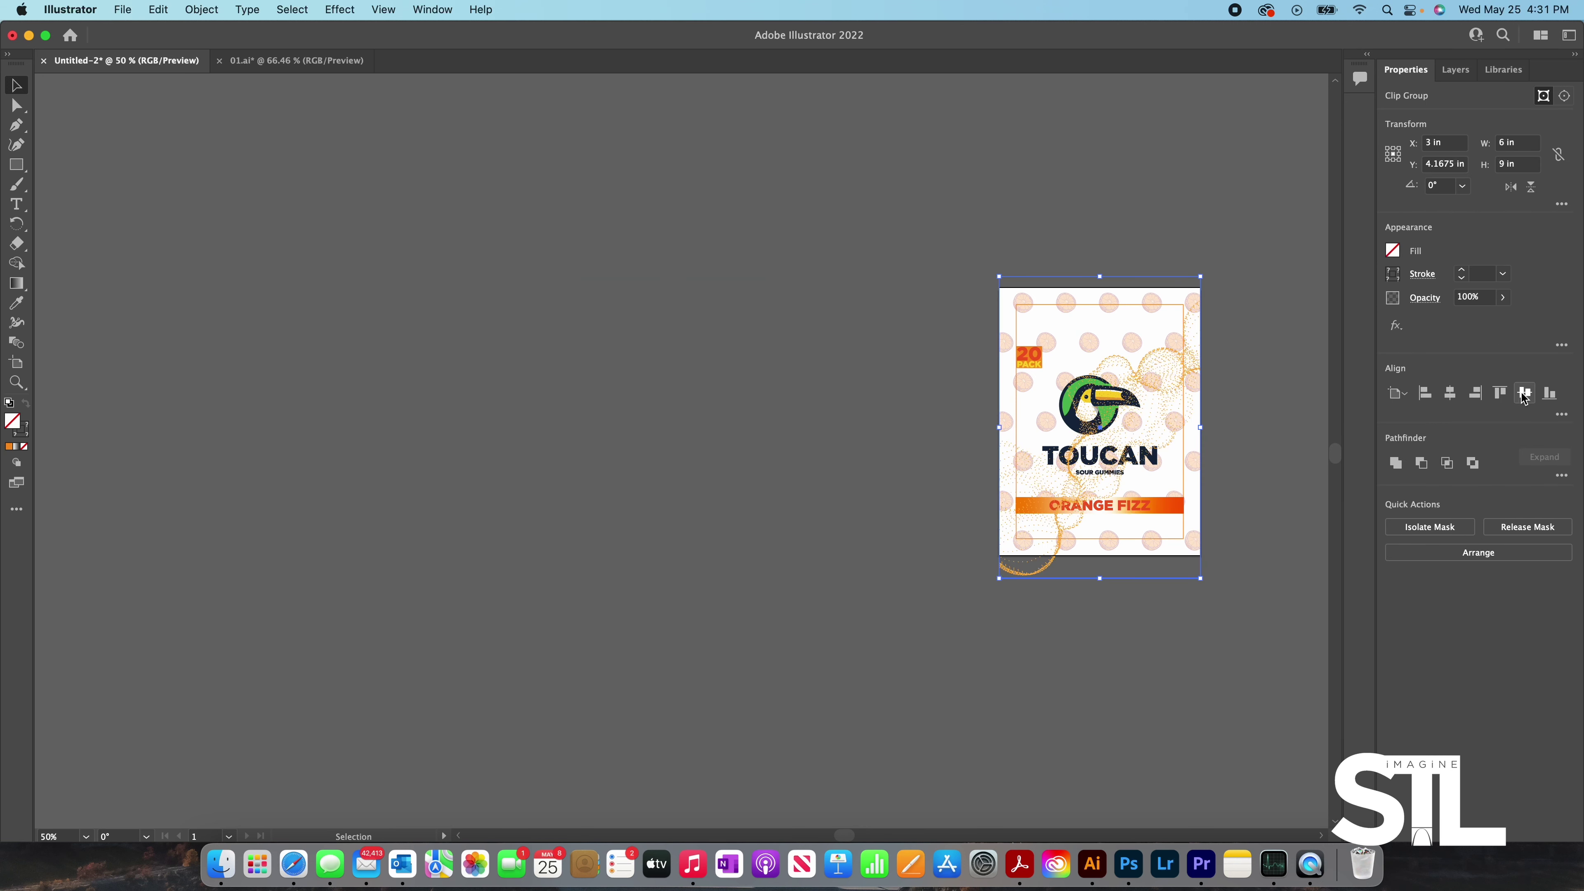
scroll(1169, 417, "up", 2)
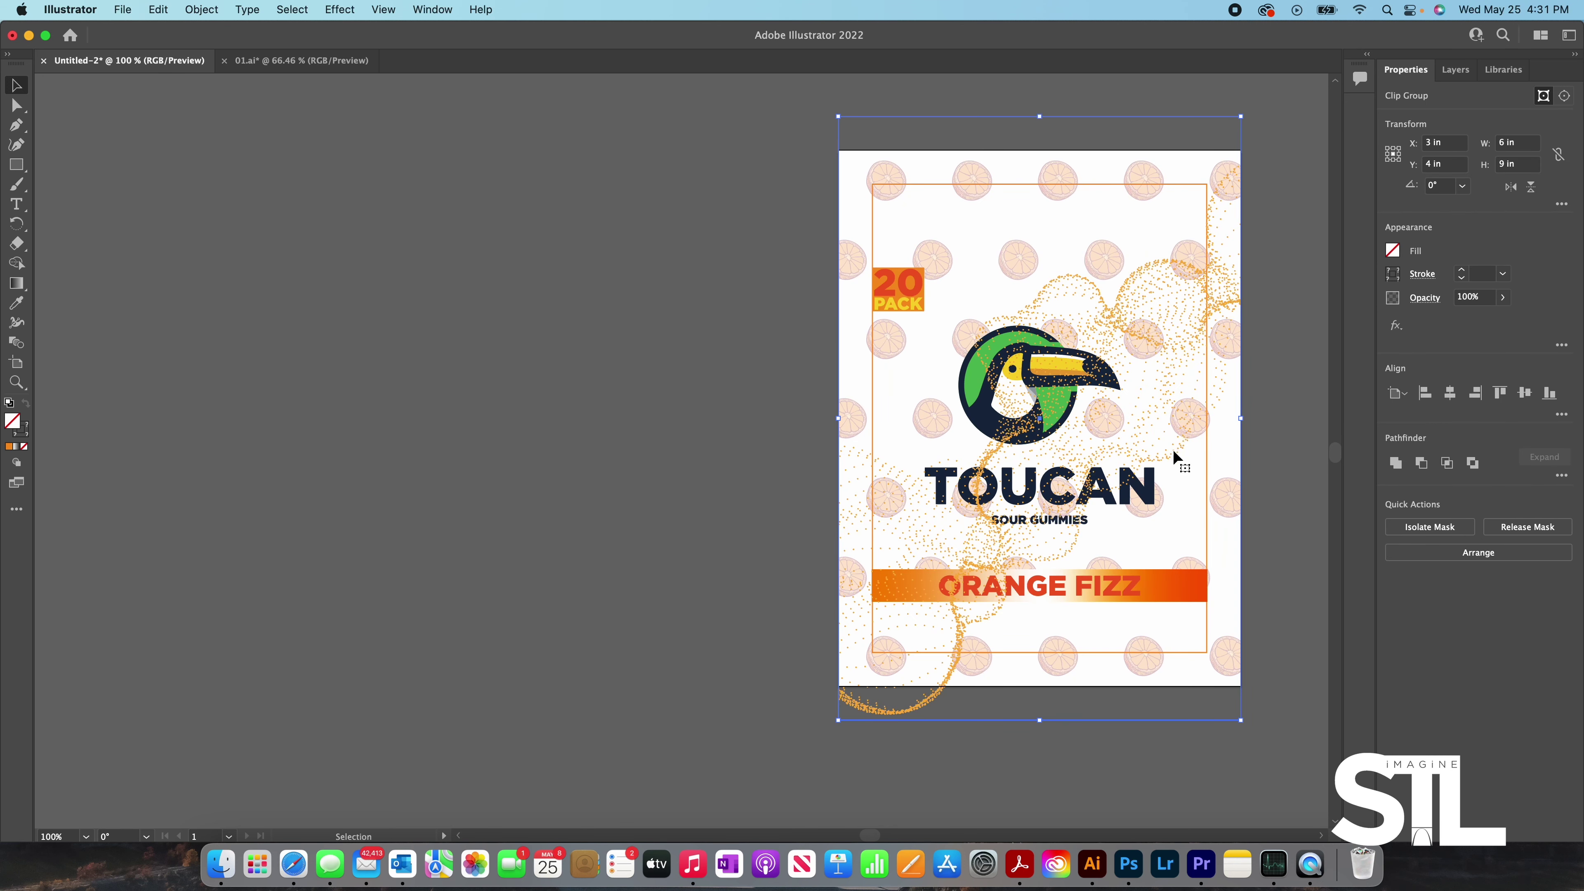
left_click(1315, 373)
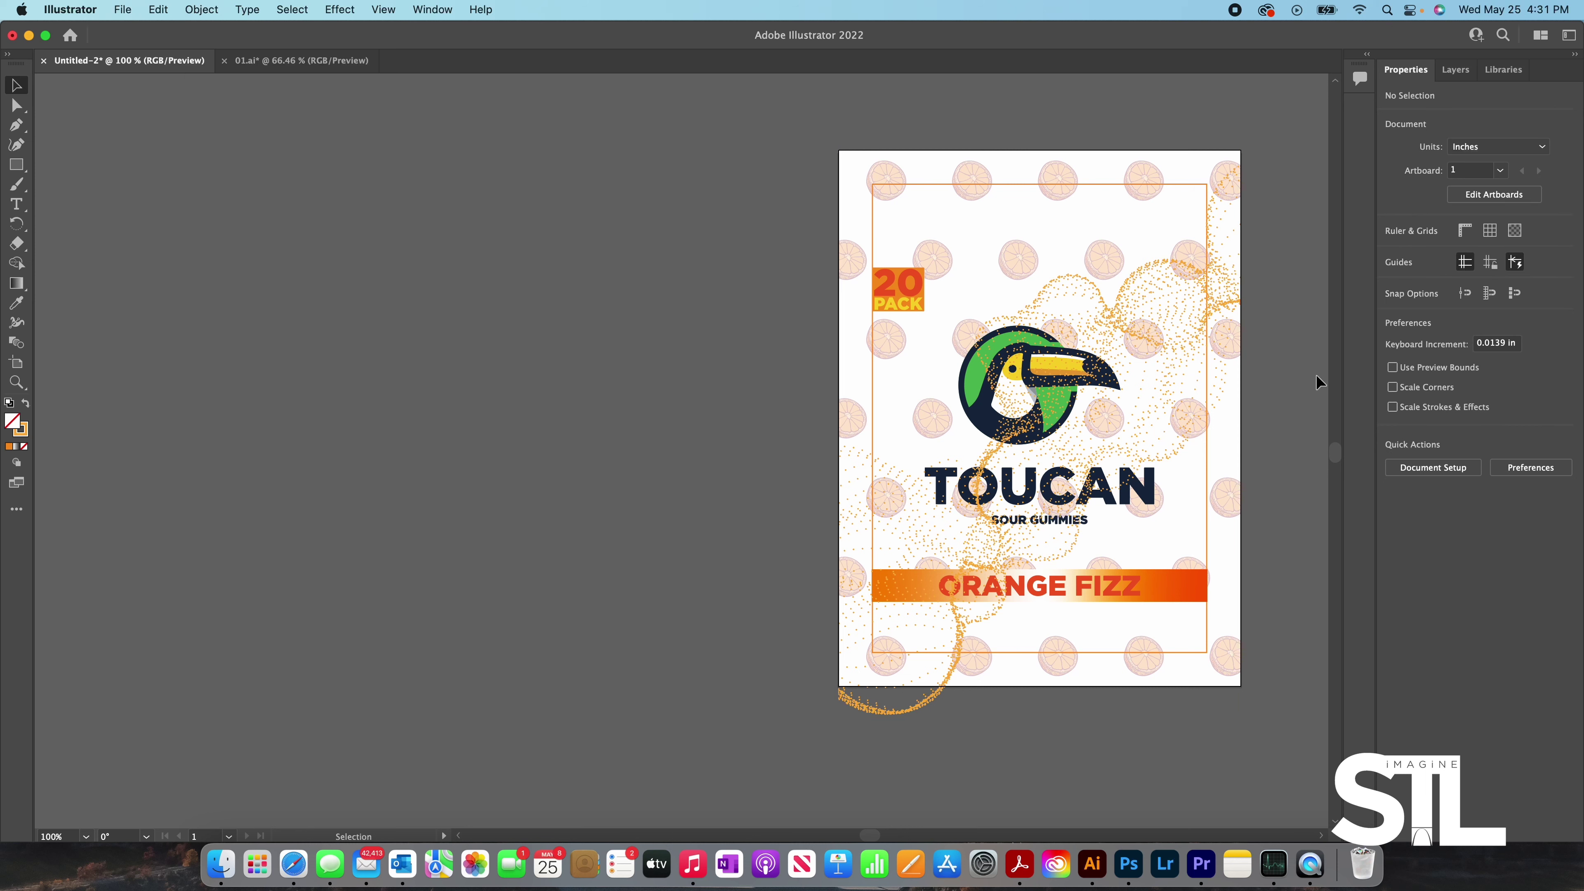
- Undo the clipped artwork's placement on the artboard and release its clipping mask
left_click(927, 685)
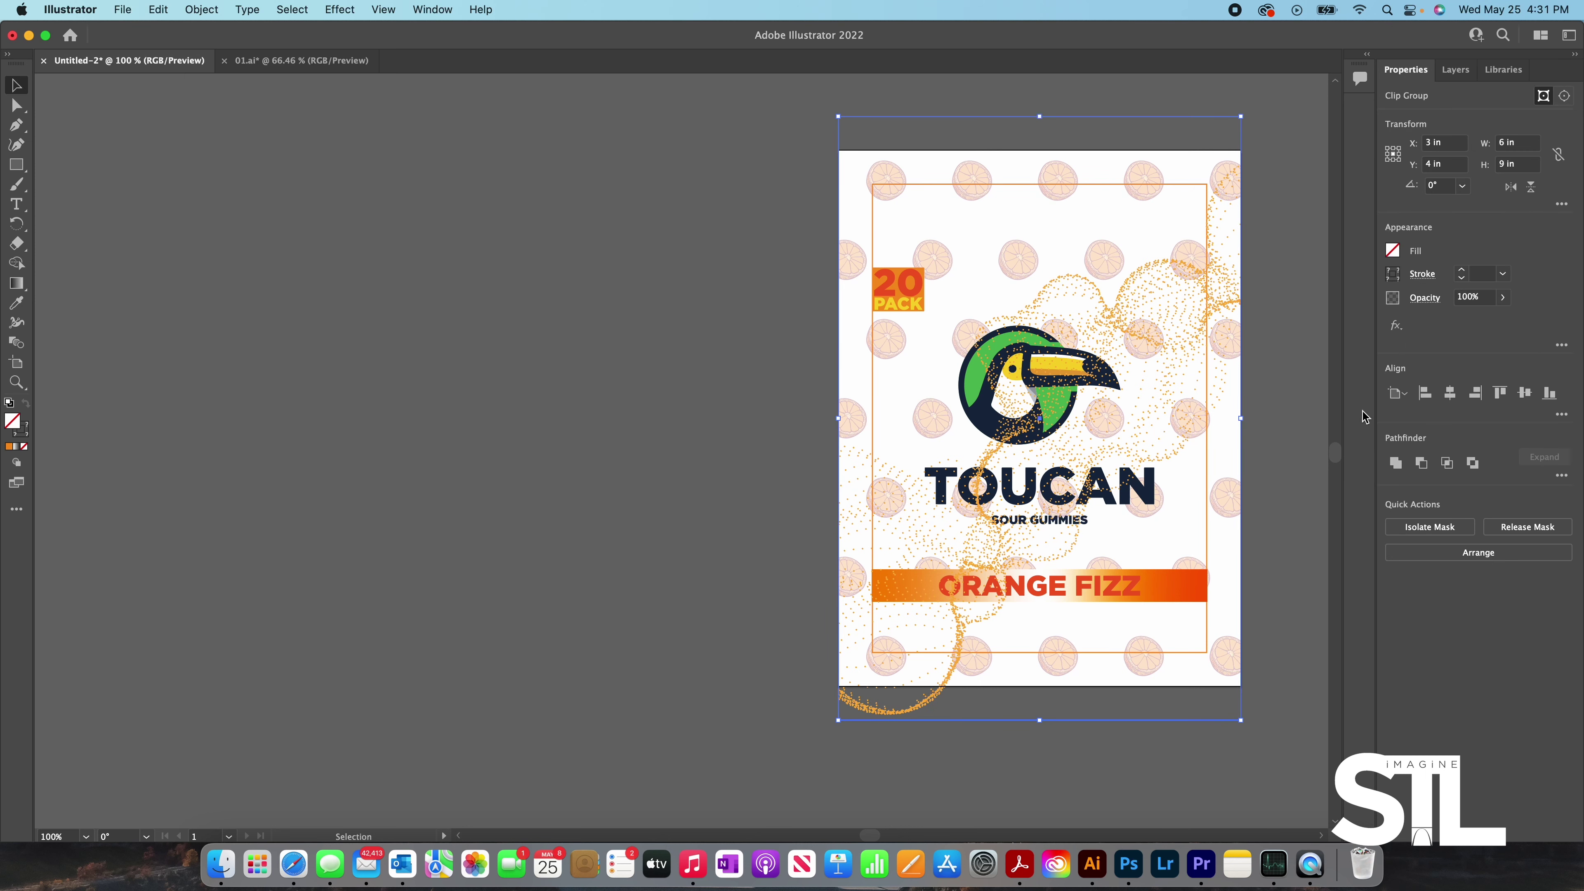
key("a")
left_click_drag(980, 533, 980, 543)
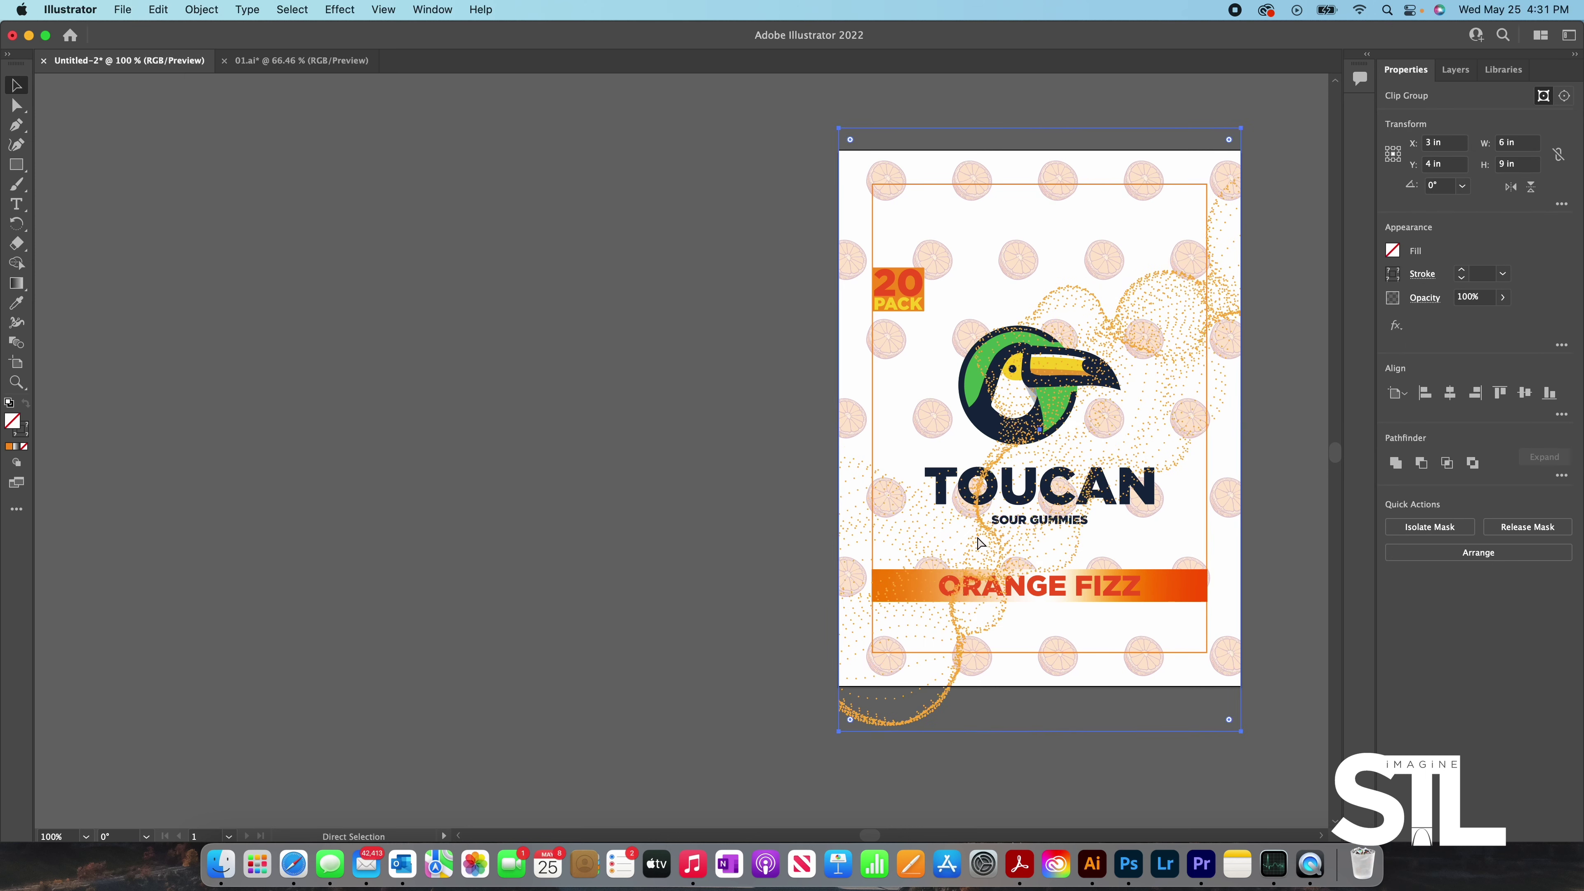
key("super+z")
left_click_drag(352, 440, 726, 484)
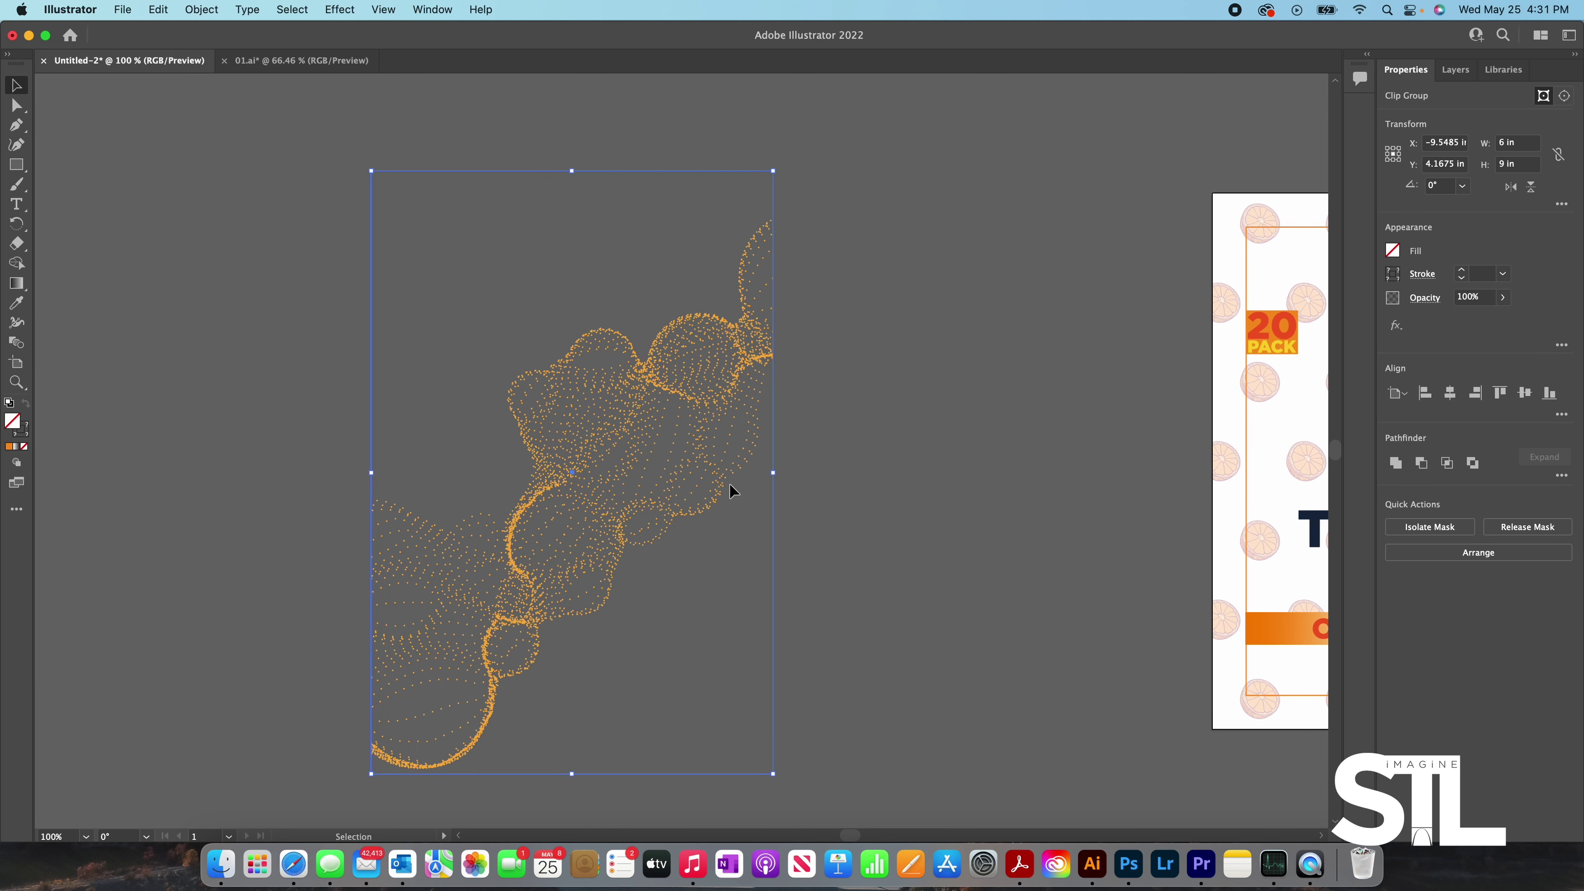
key("alt+super+7")
left_click(622, 246)
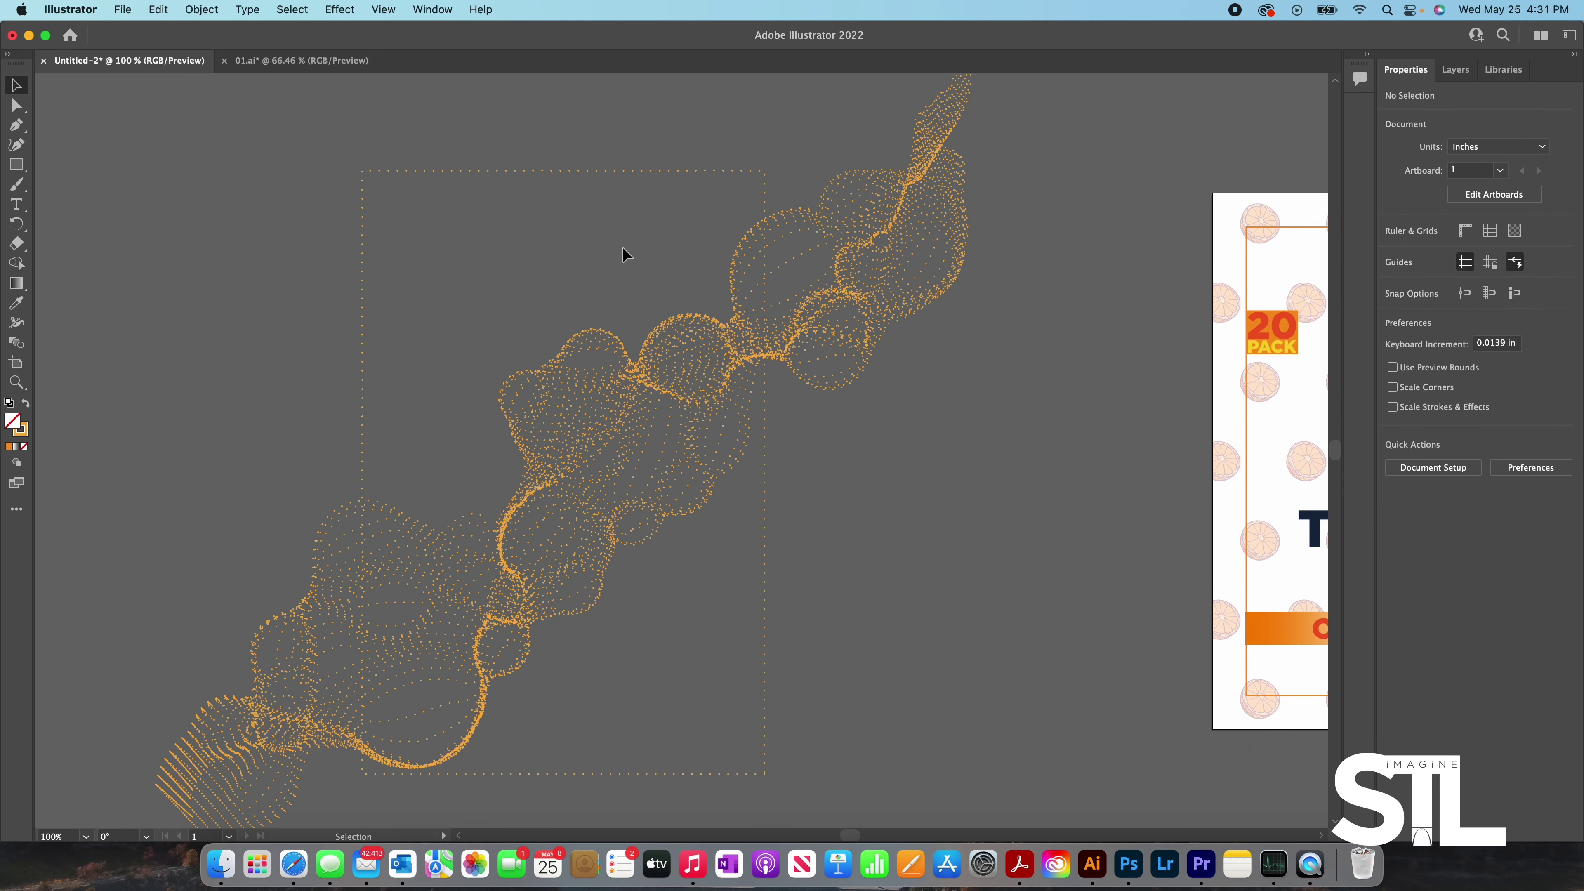
- Set the height of the rectangle over the bubble artwork to 8 in and deselect it
left_click(610, 169)
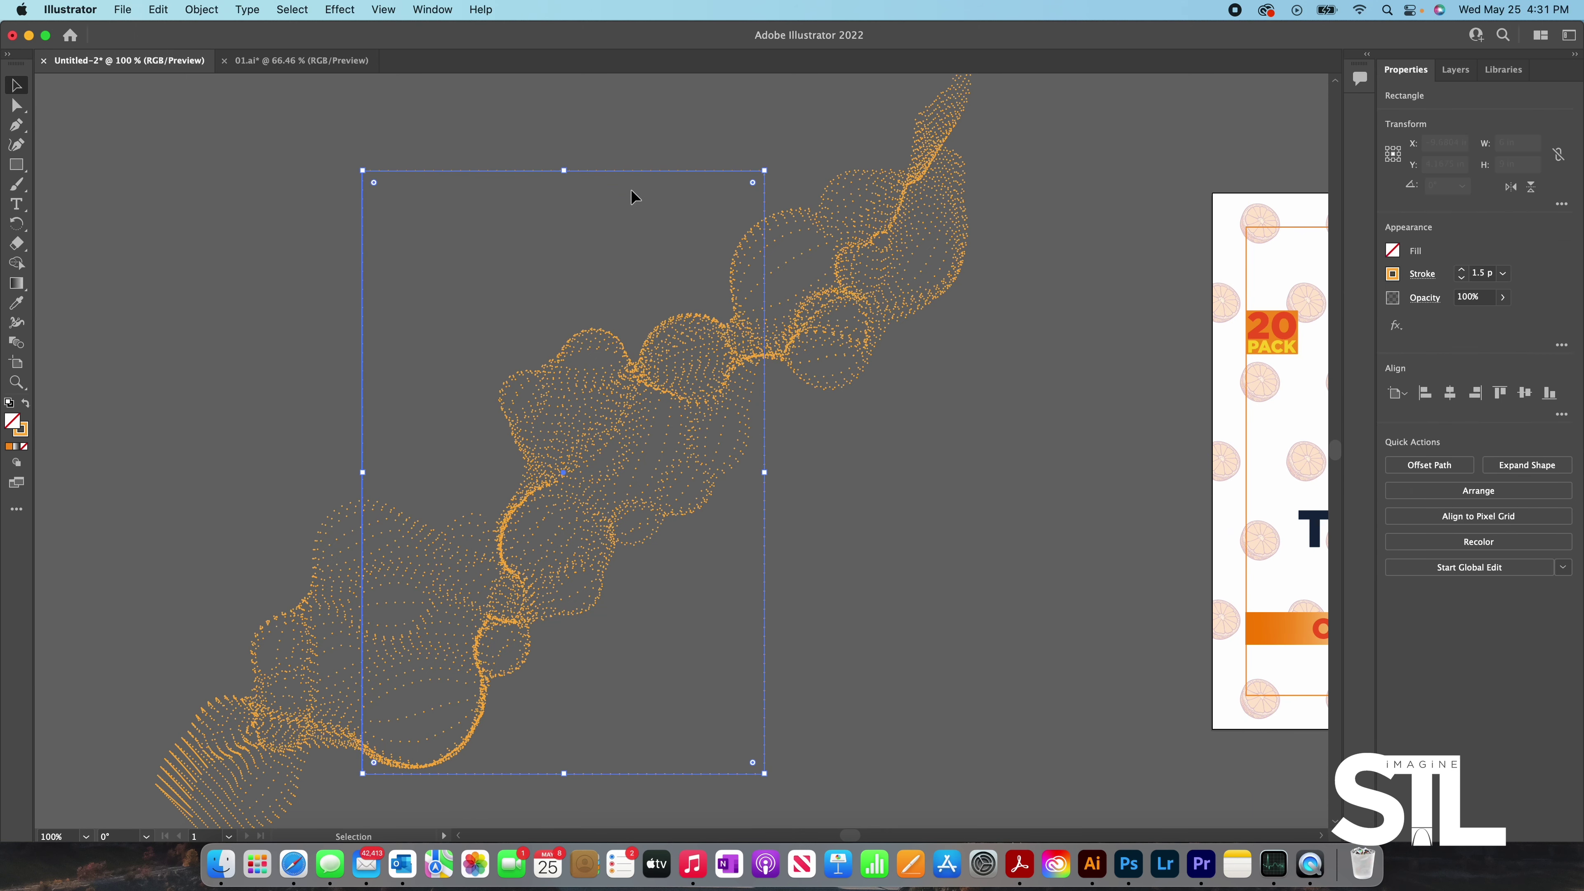
left_click(1393, 274)
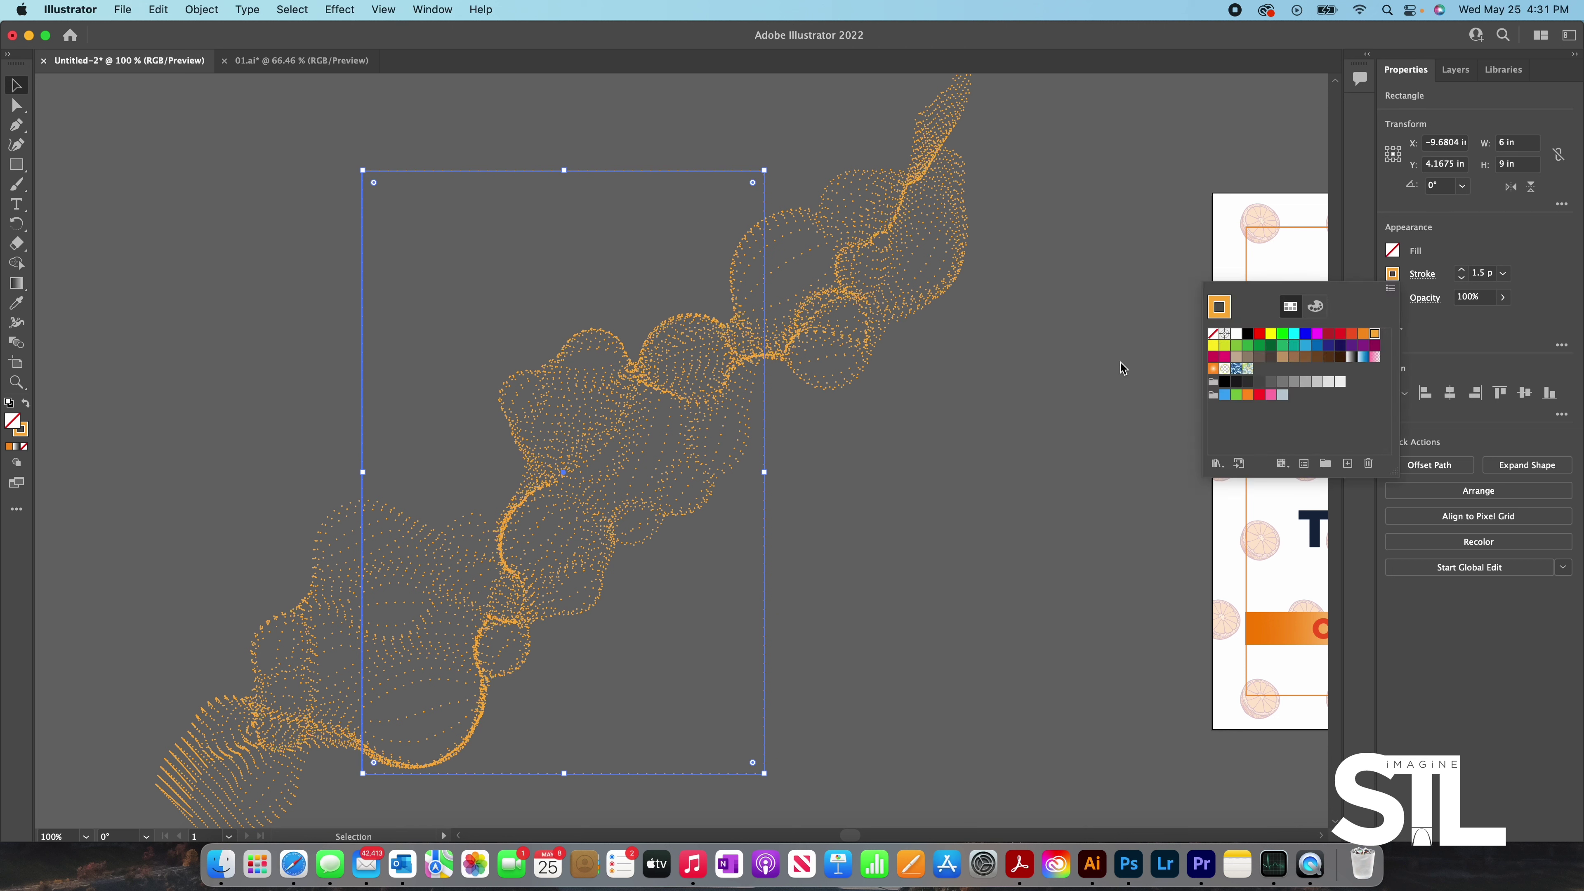
left_click(1042, 383)
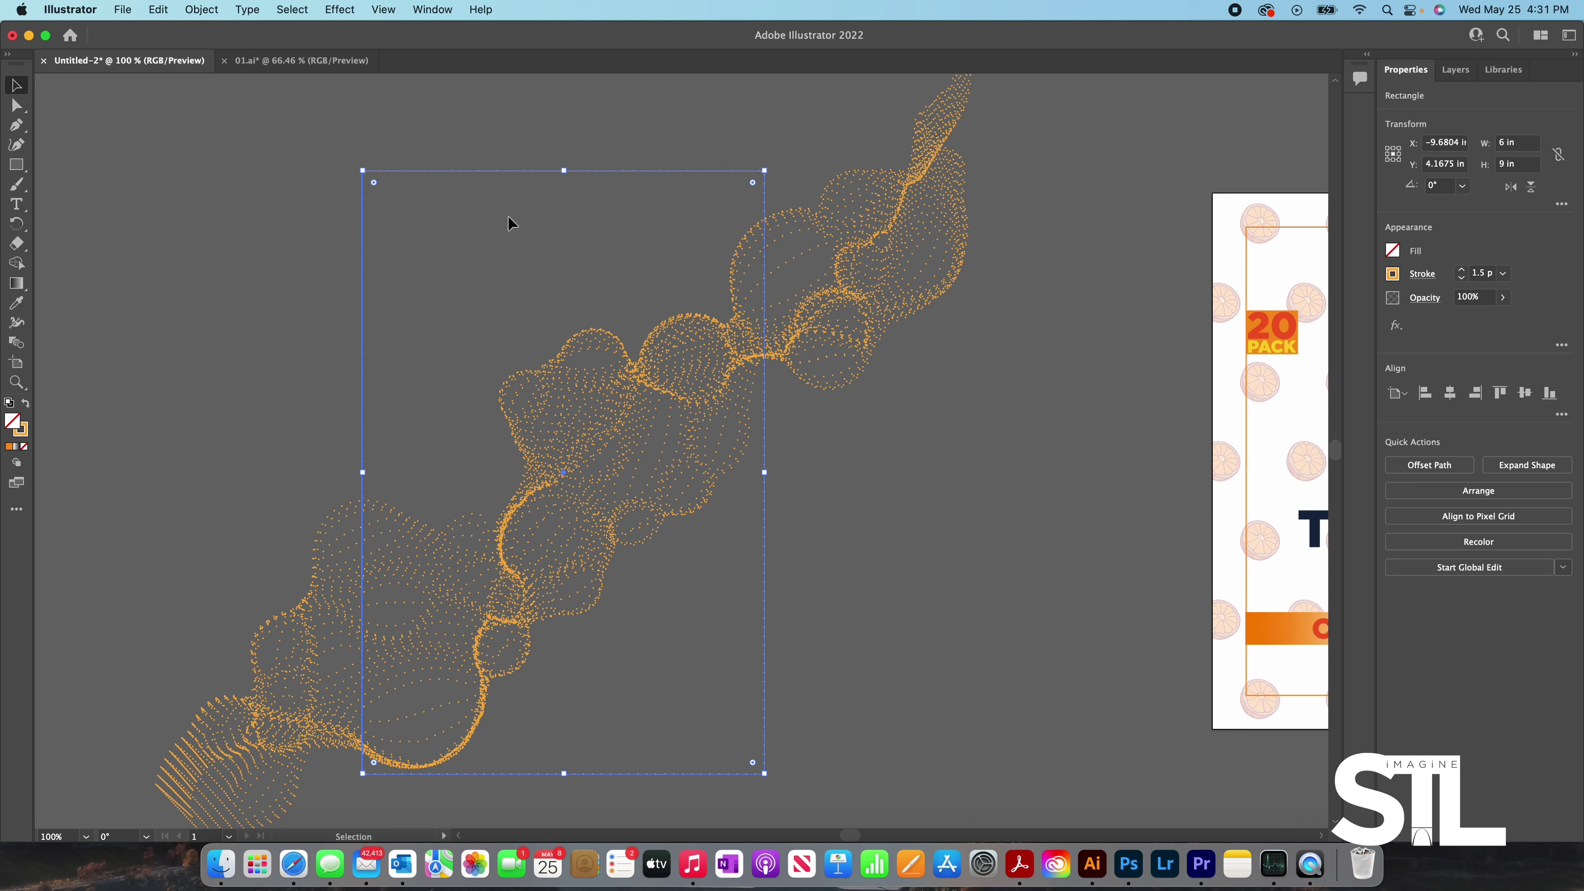
double_click(1504, 164)
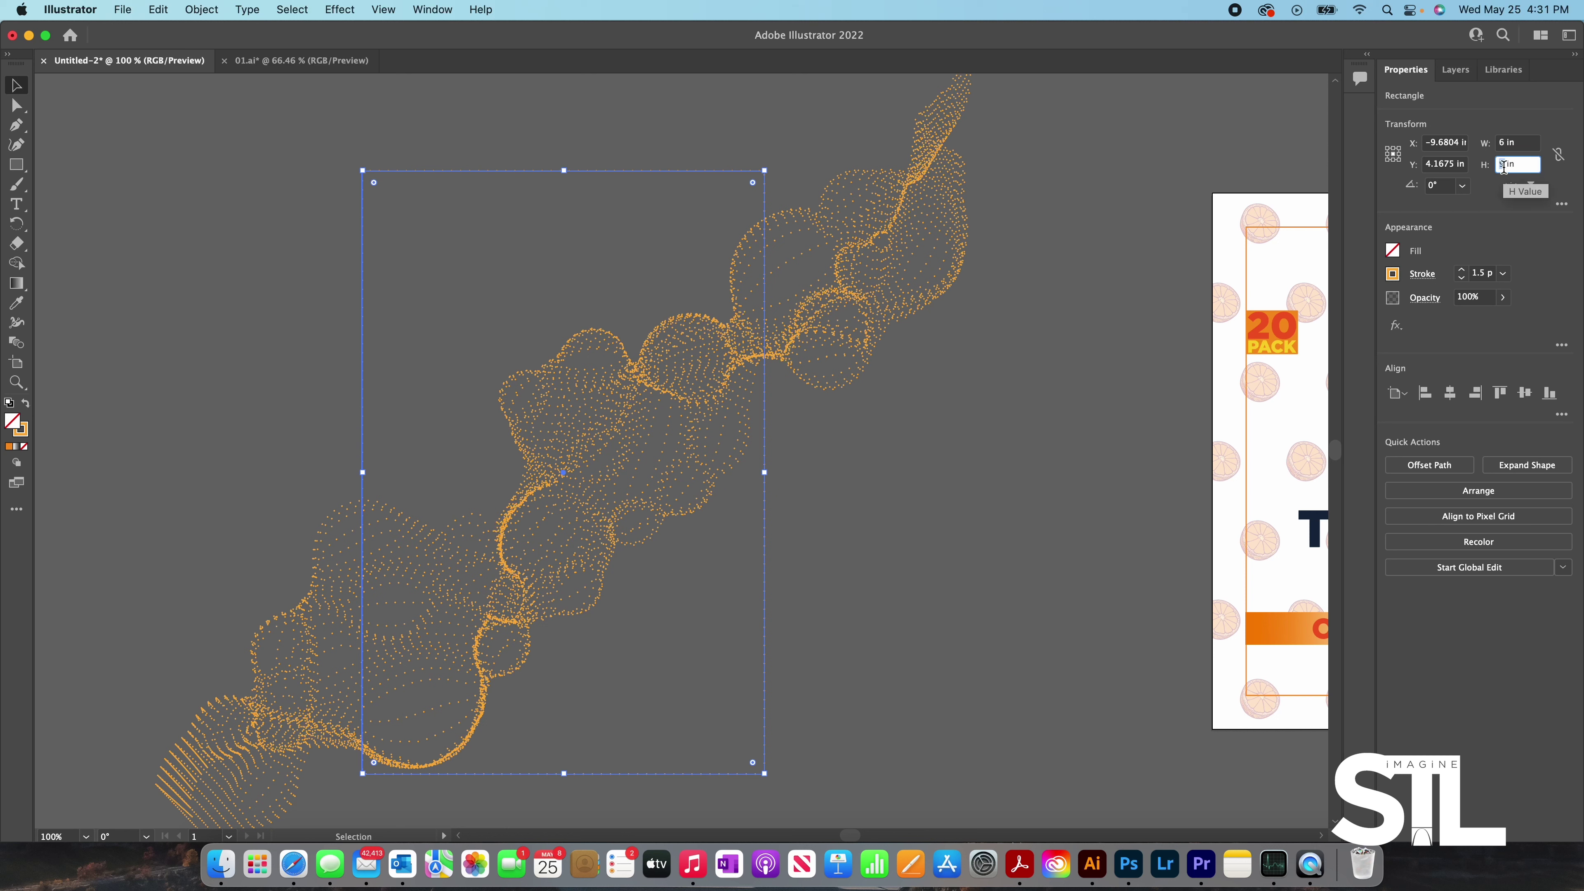
type("8")
key("Return")
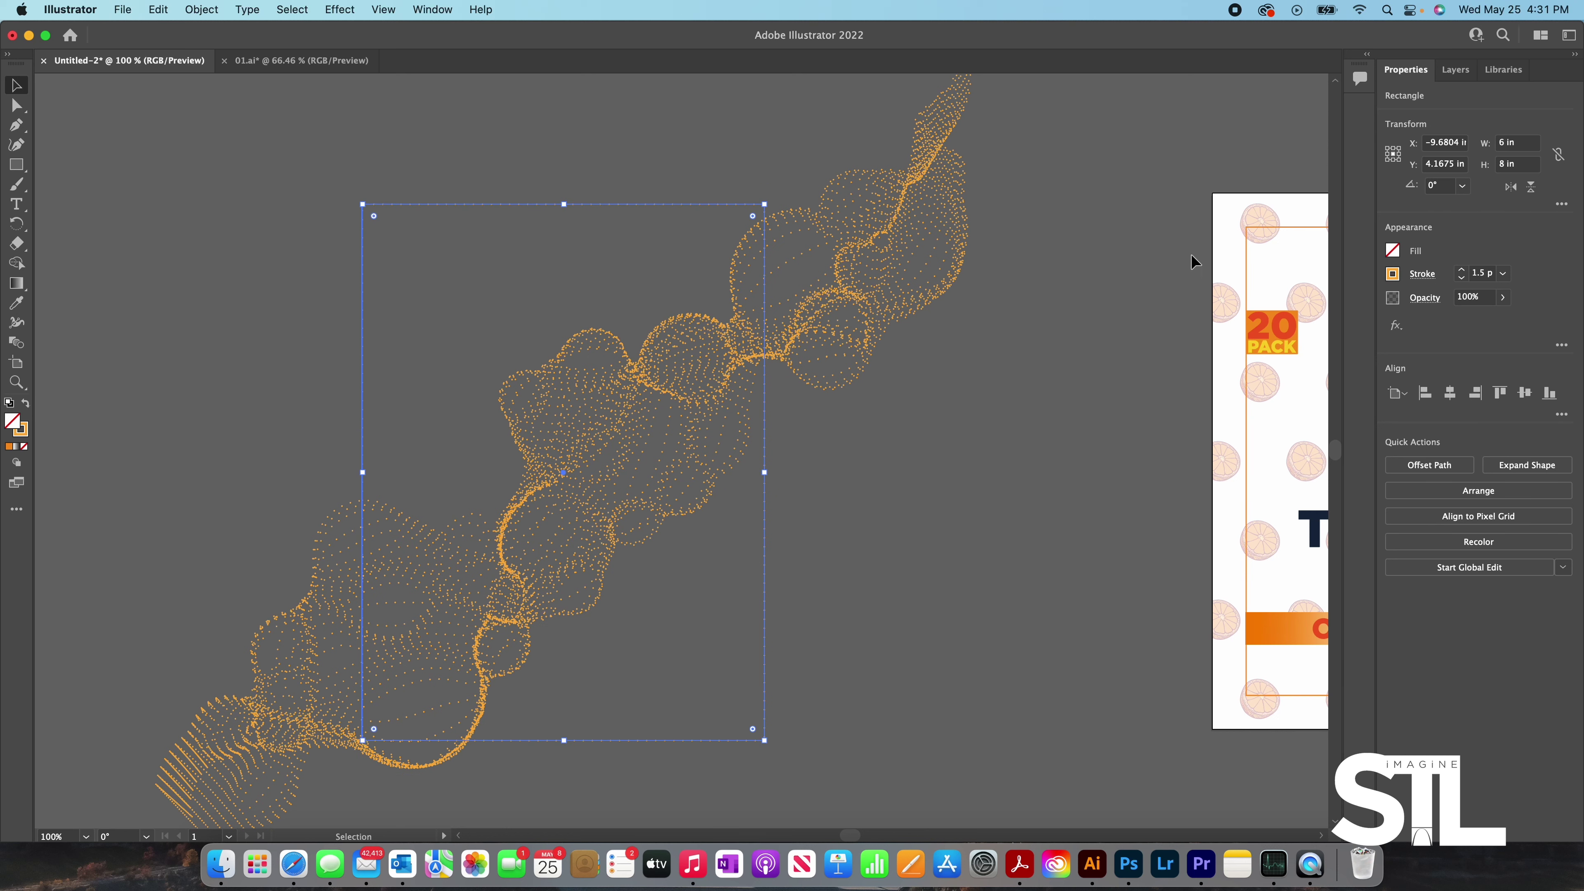
left_click(898, 412)
- Change the bubble artwork's stroke to a very light grey swatch and deselect it
left_click(858, 370)
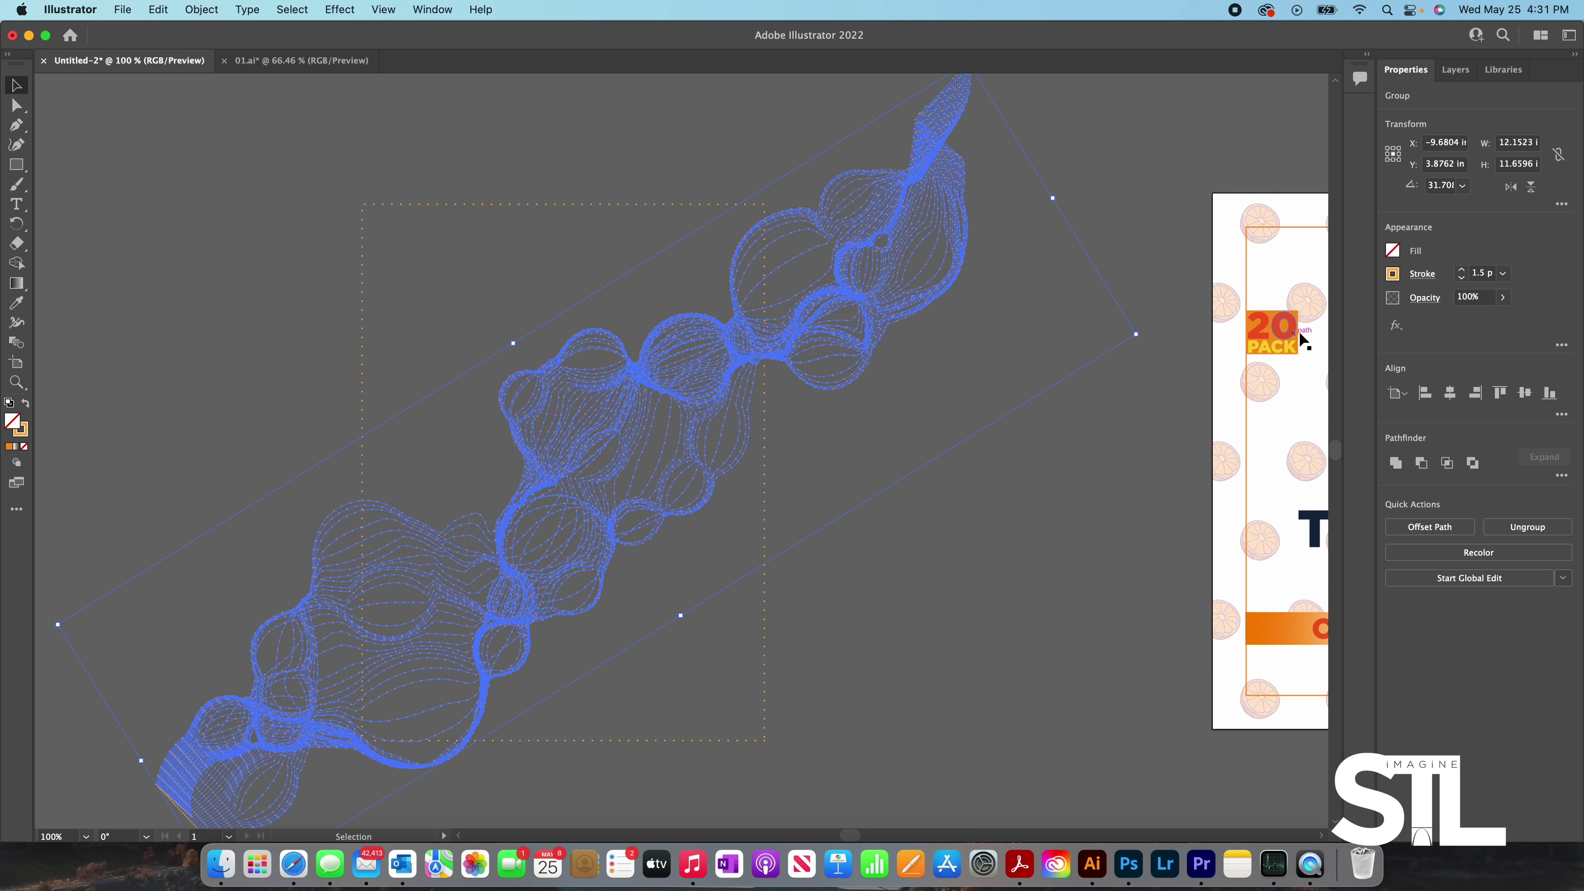
left_click(1393, 275)
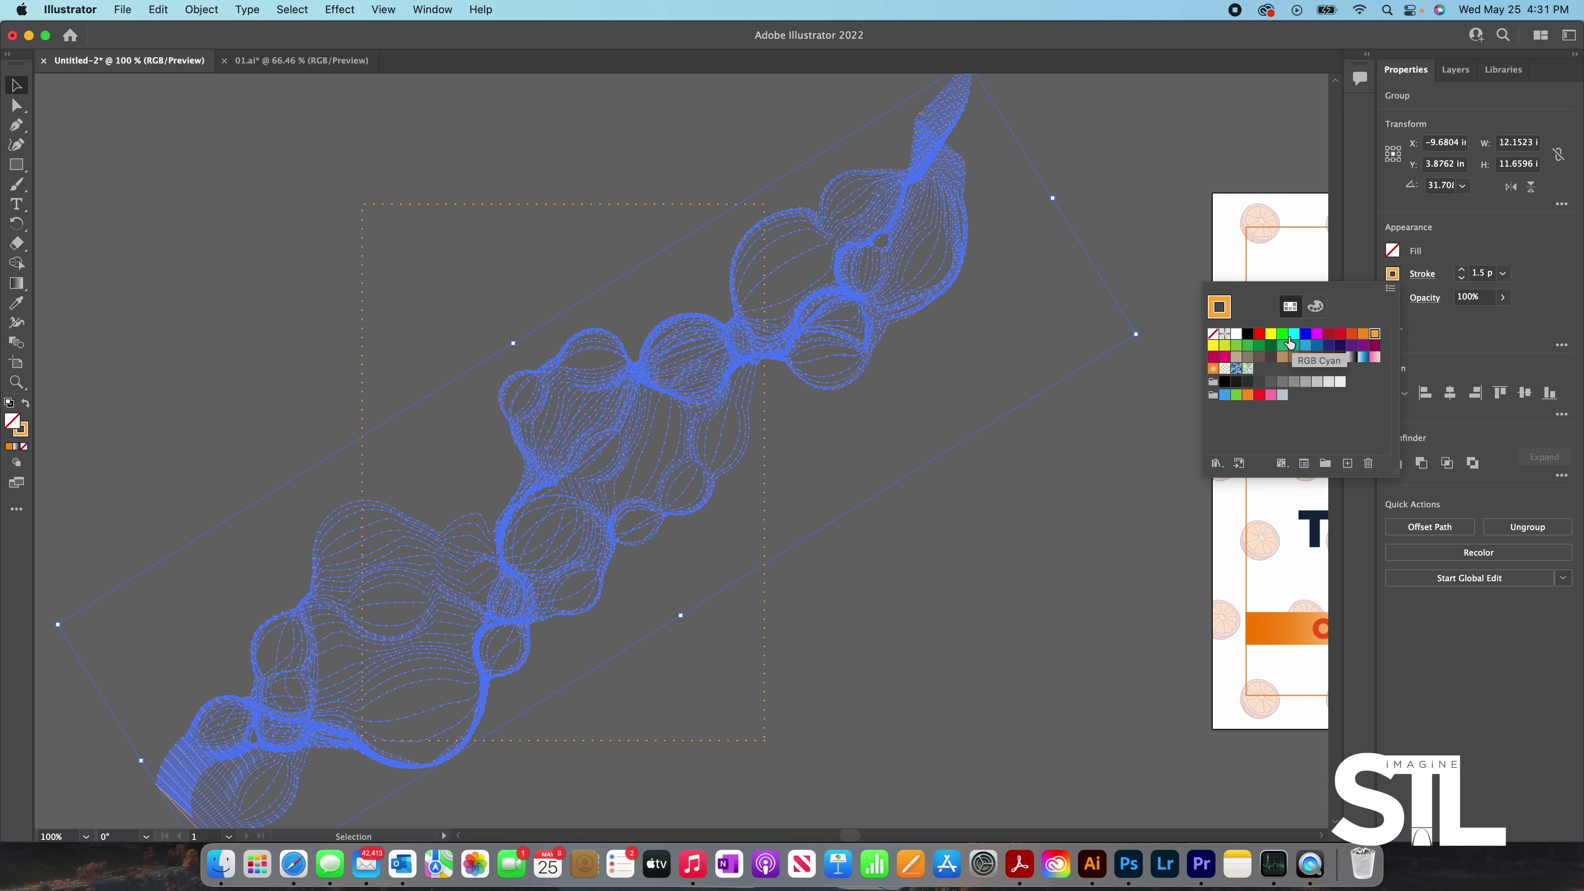
left_click(1332, 388)
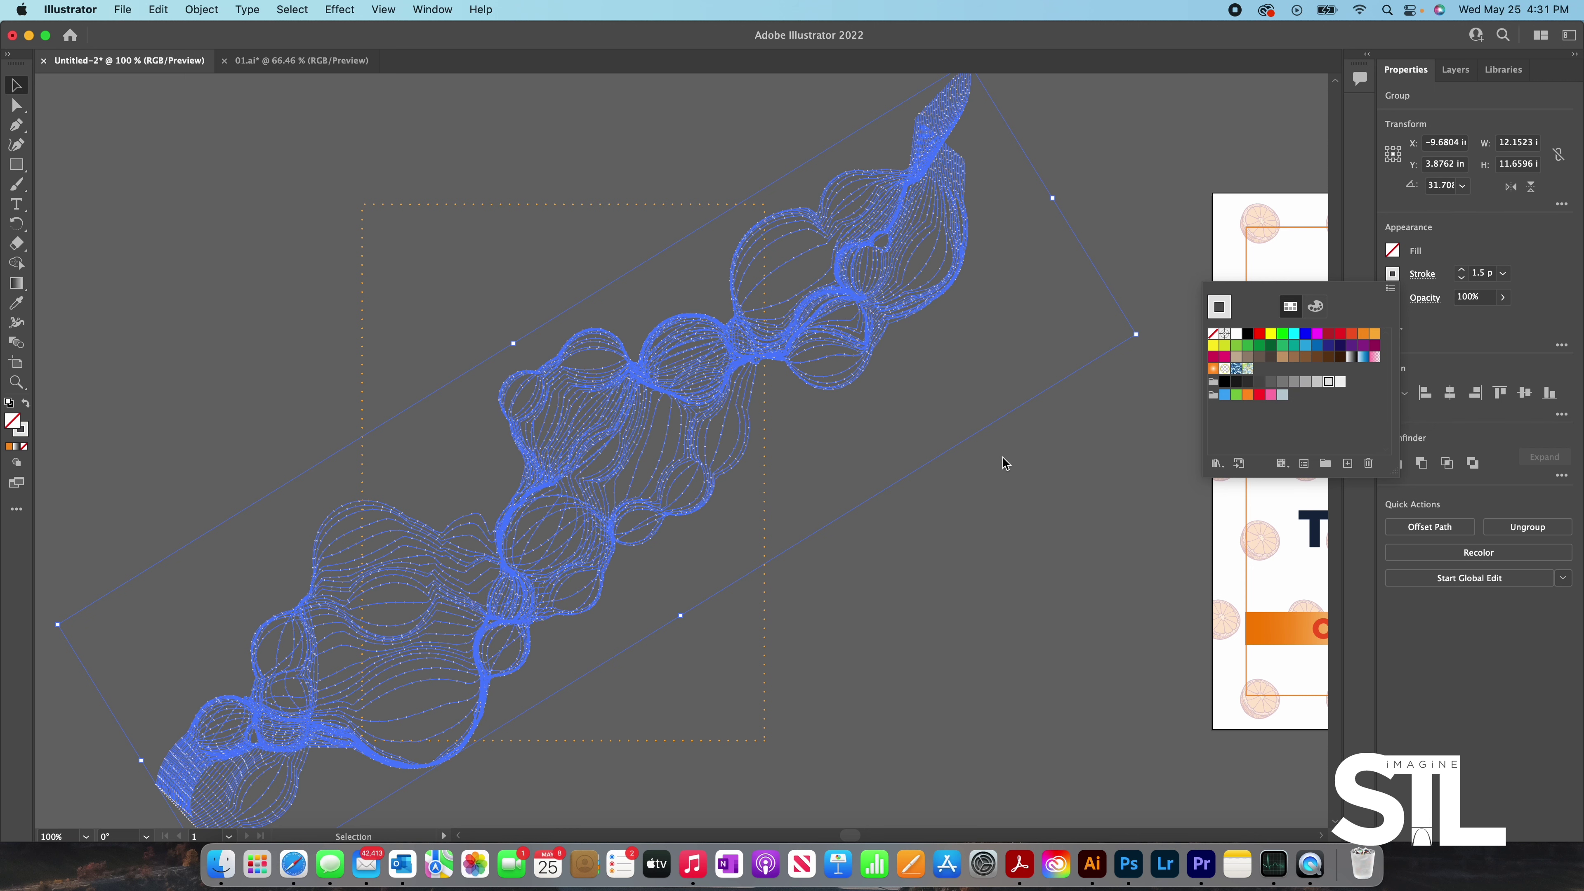
left_click(1004, 462)
left_click(1007, 463)
key("super+minus")
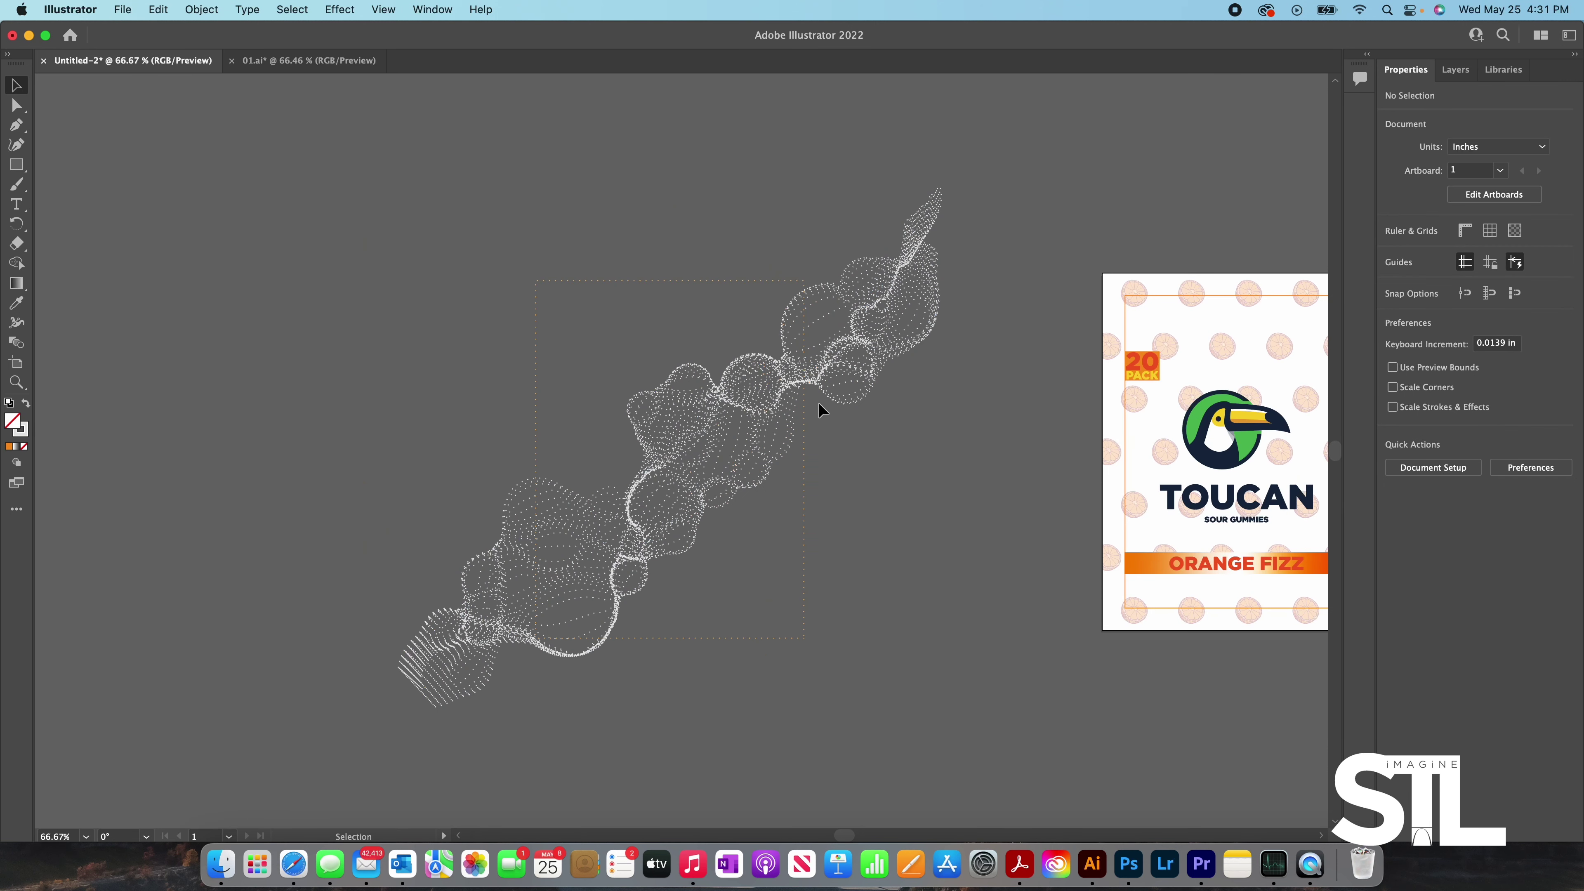
- Clip the bubble artwork to the 6 by 8 in rectangle with a clipping mask and deselect it
left_click(819, 384)
left_click(563, 281, "shift")
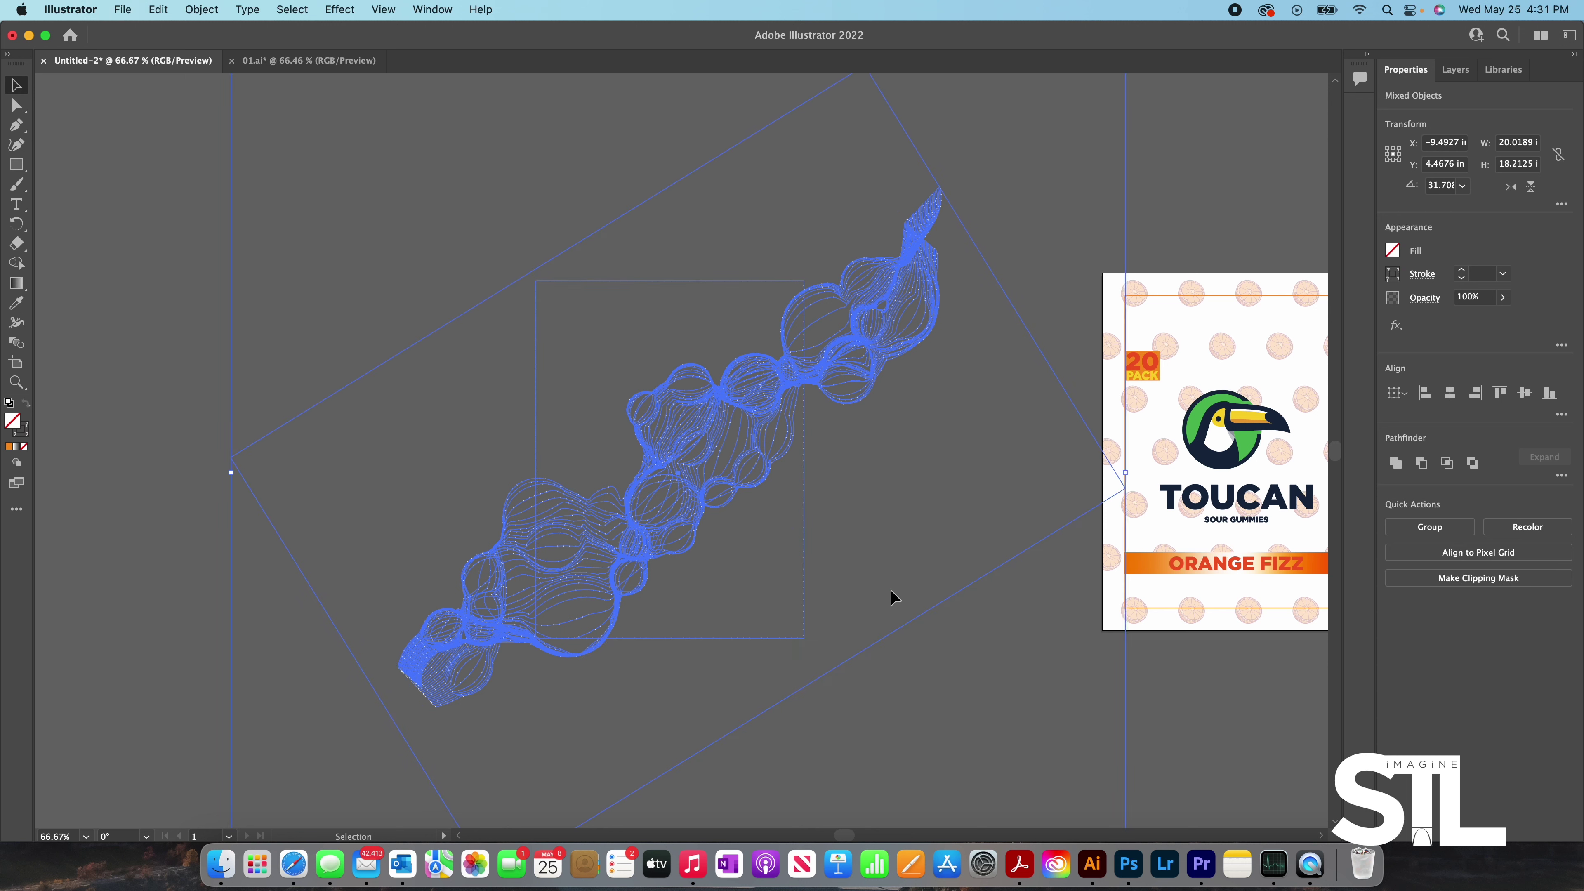
left_click(1450, 584)
left_click(960, 615)
- Move the clipped bubble artwork onto the label artboard so it roughly covers the label, and deselect it
key("super+minus")
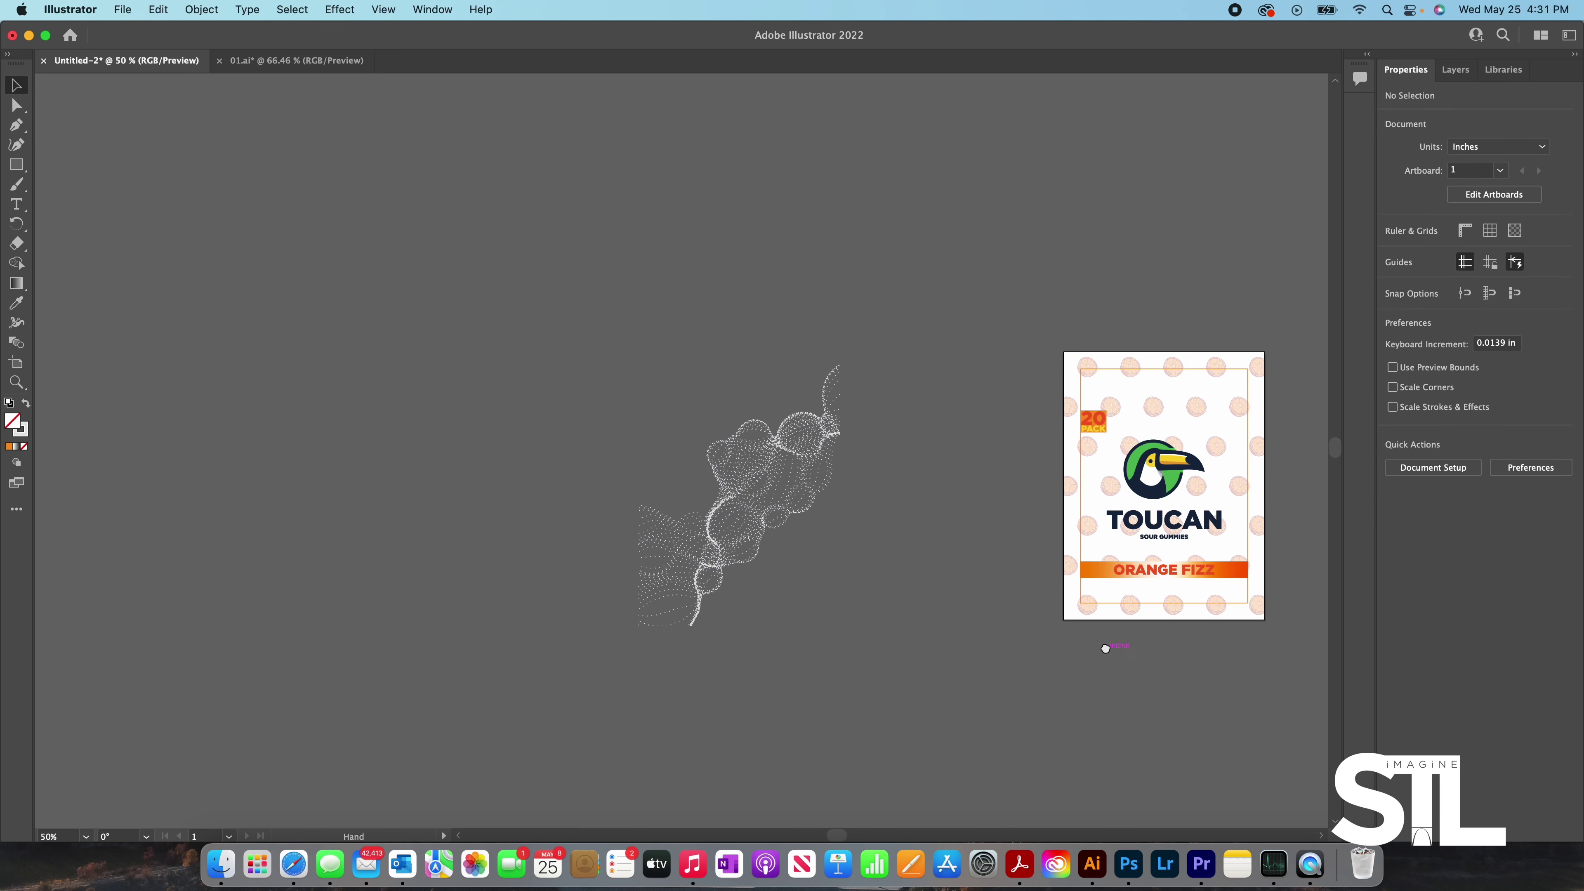
left_click_drag(653, 391, 1036, 481)
key("super+equal")
left_click(1027, 469)
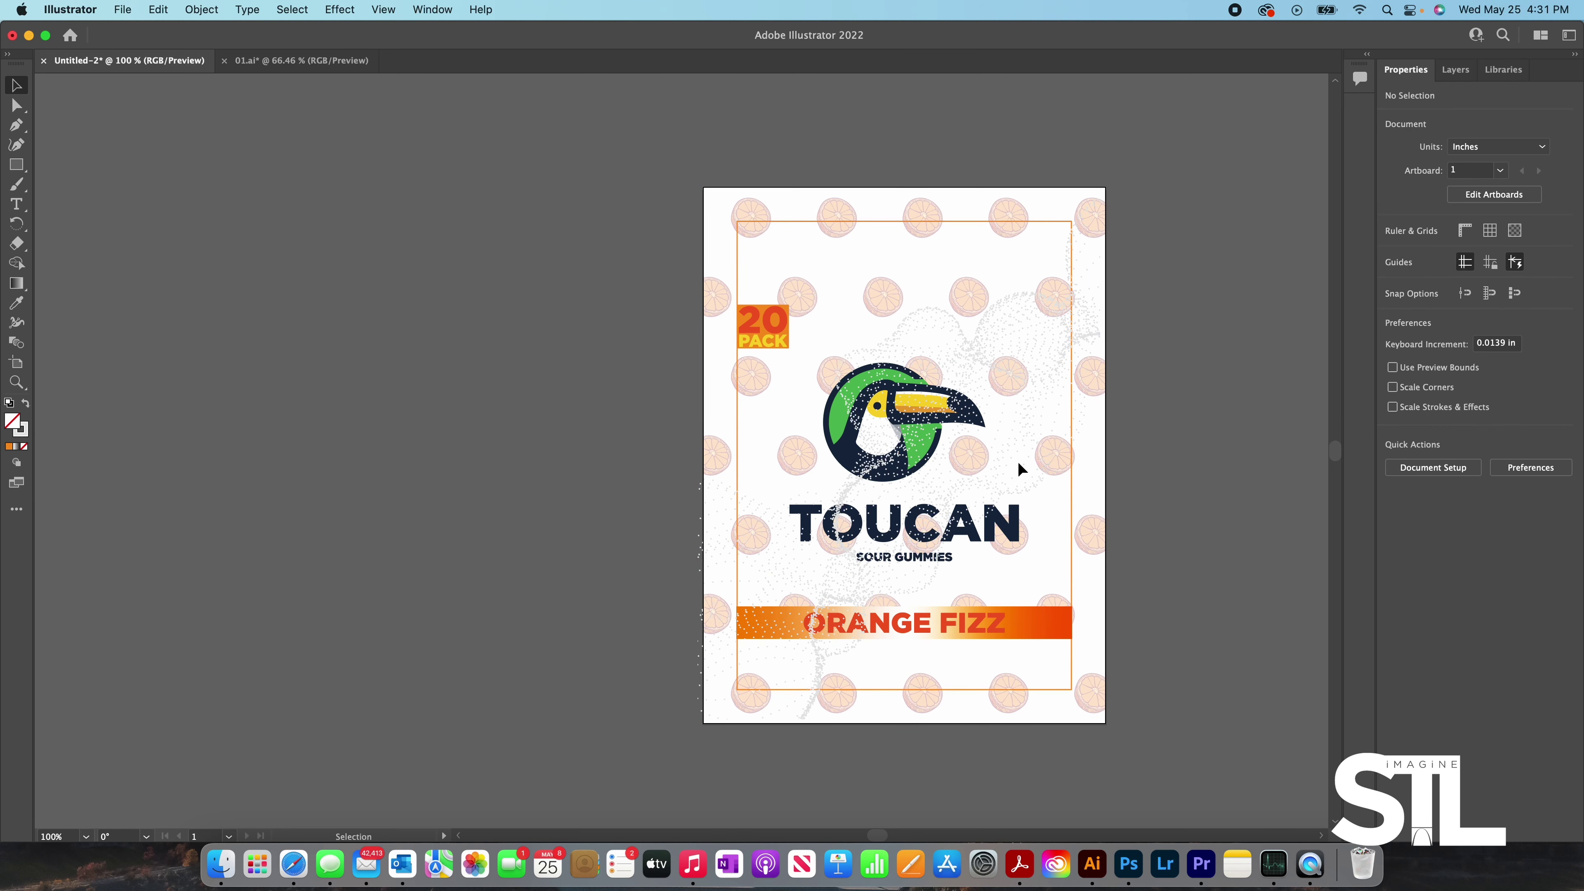
- Isolate the clip group, change the bubble artwork's stroke to the light blue-grey swatch, and exit isolation mode
double_click(1019, 451)
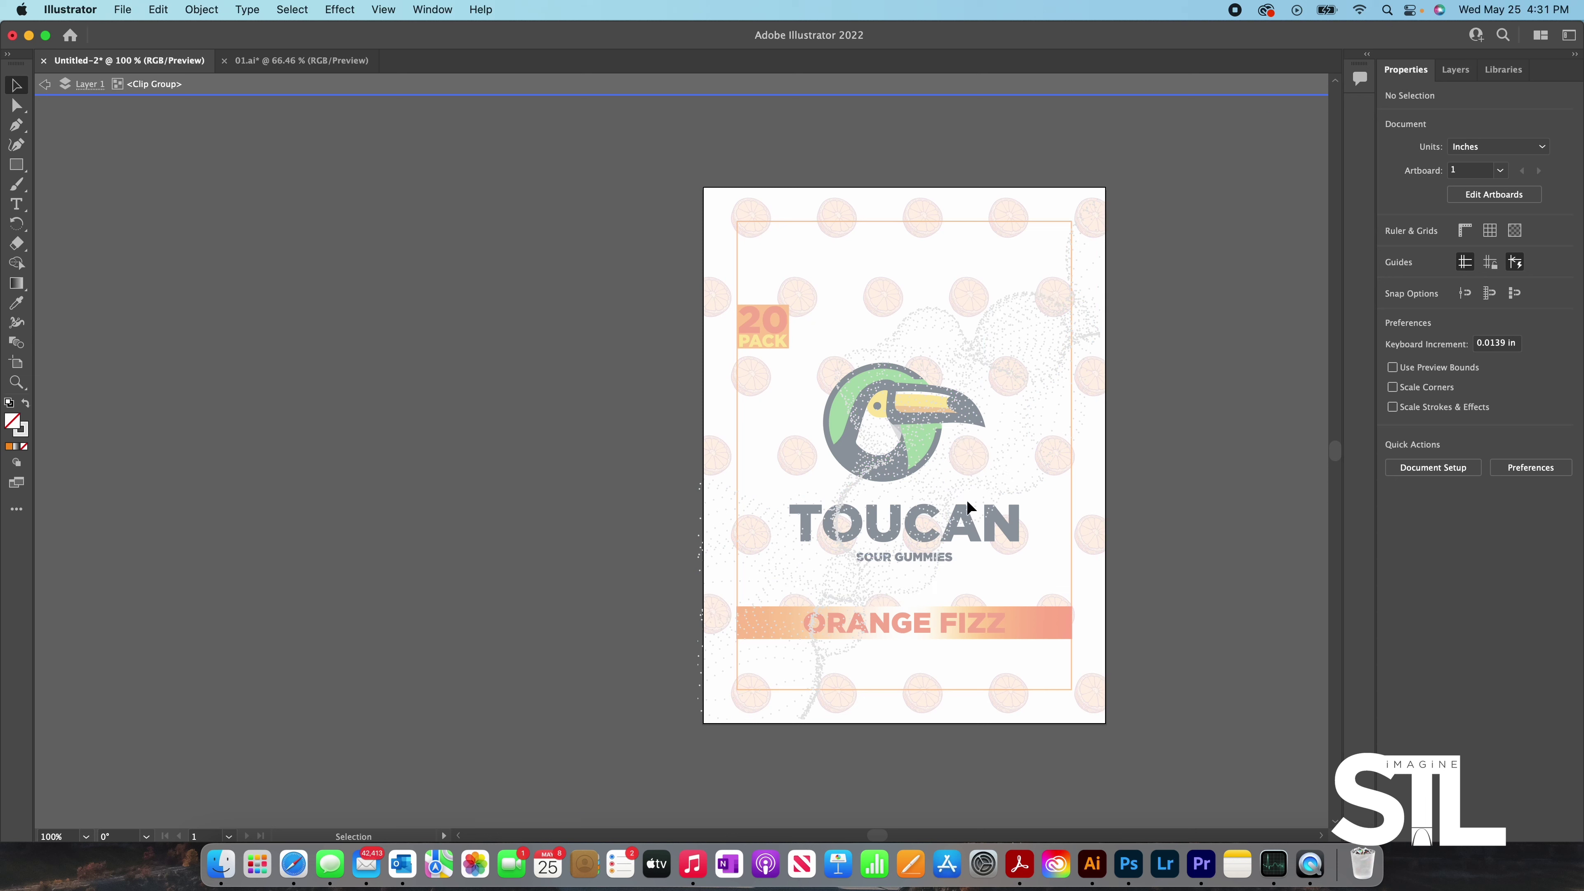
left_click(1014, 438)
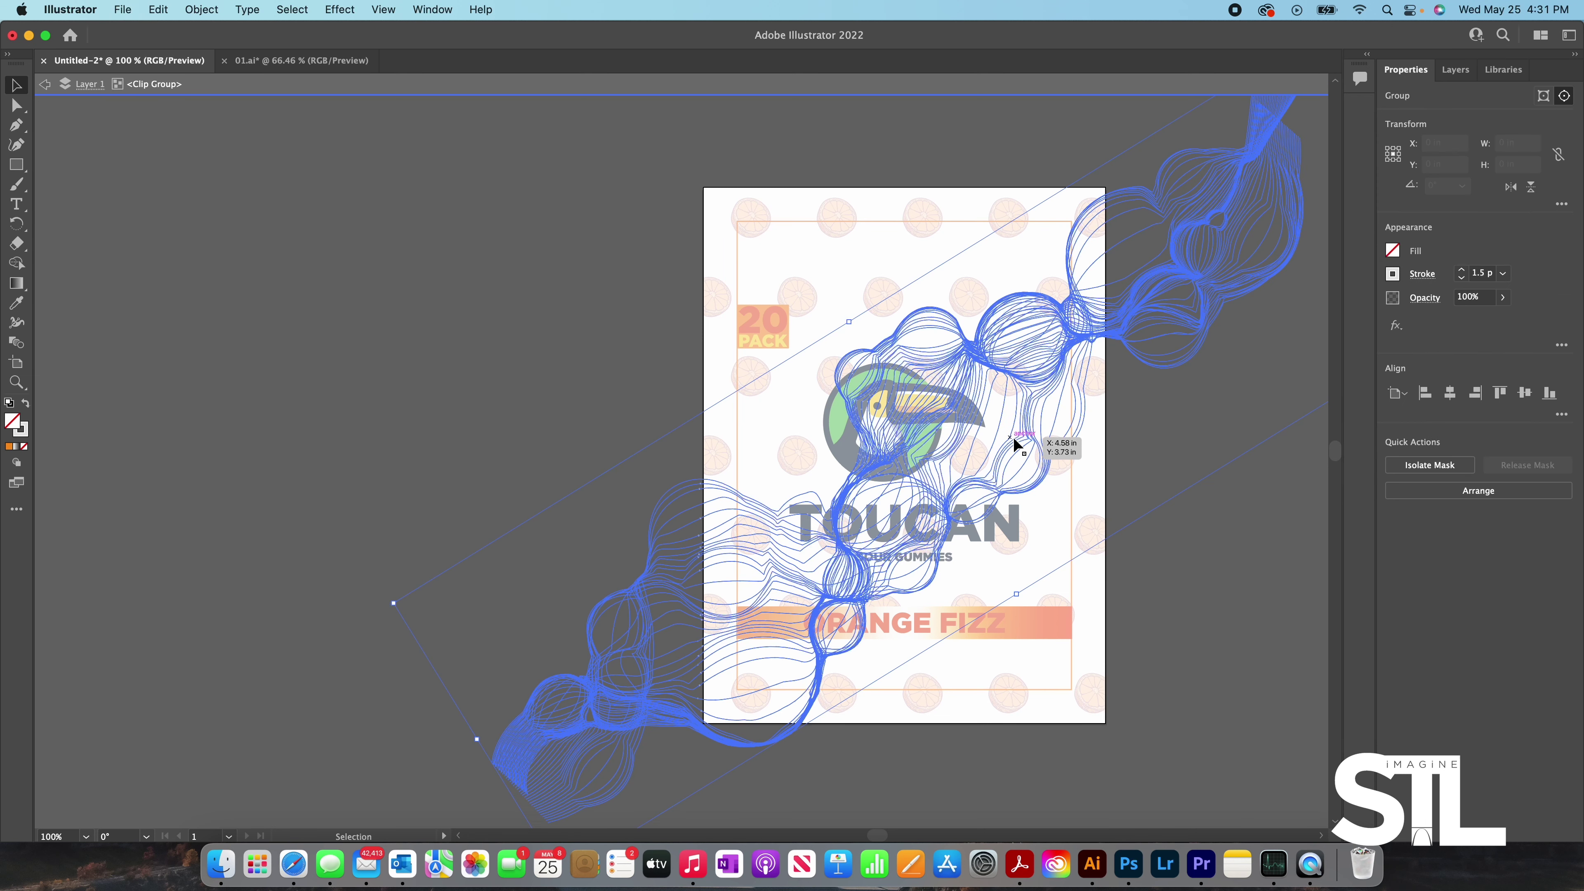
left_click(1393, 275)
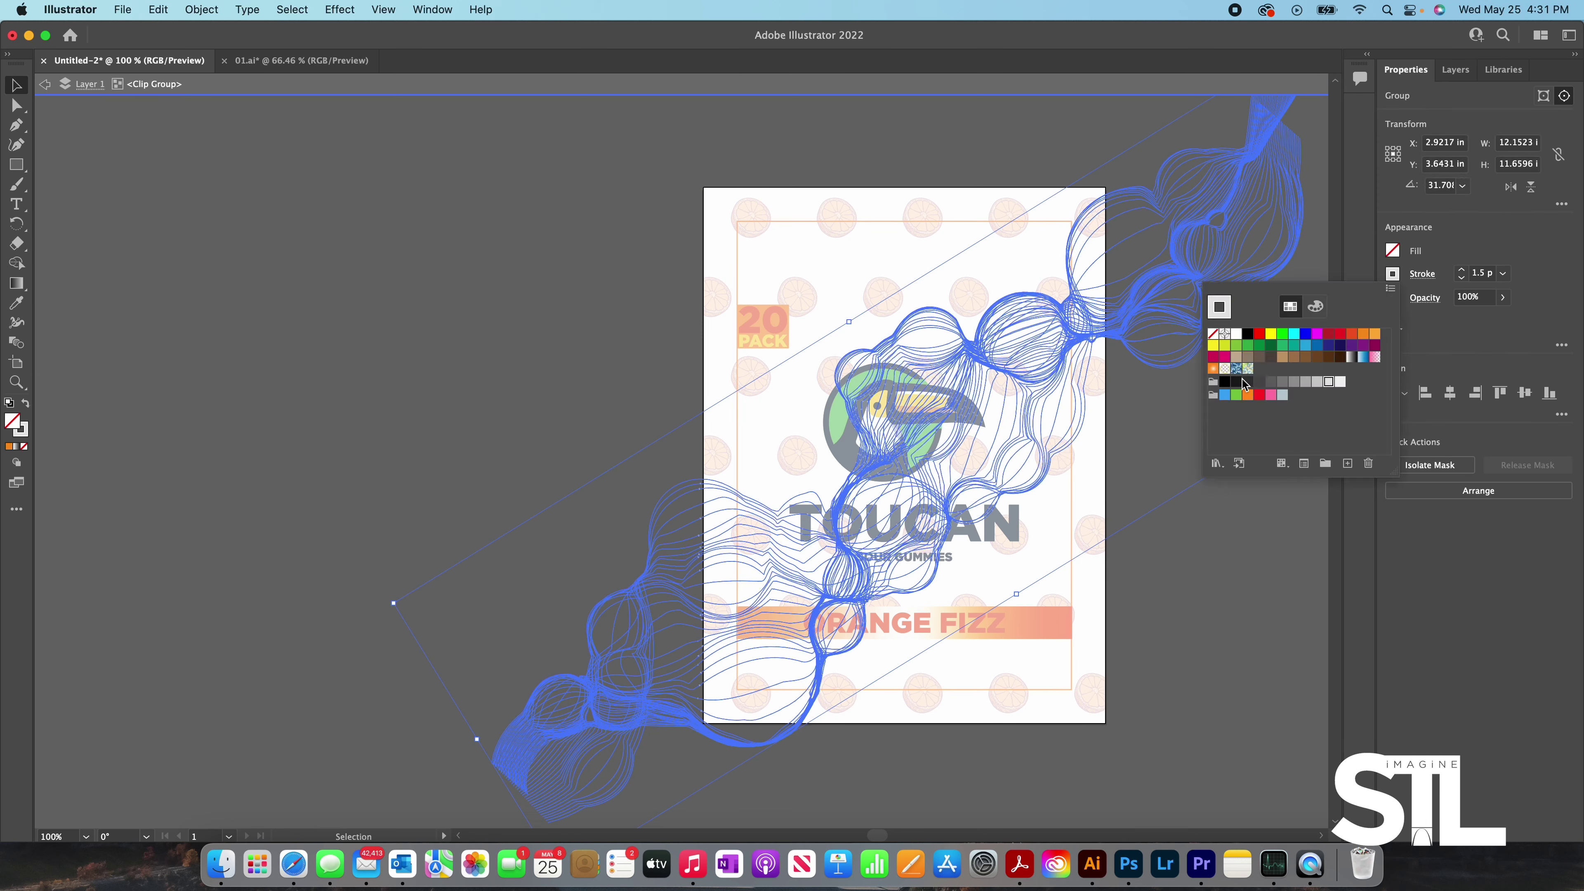
left_click(1284, 396)
key("Escape")
left_click(1240, 596)
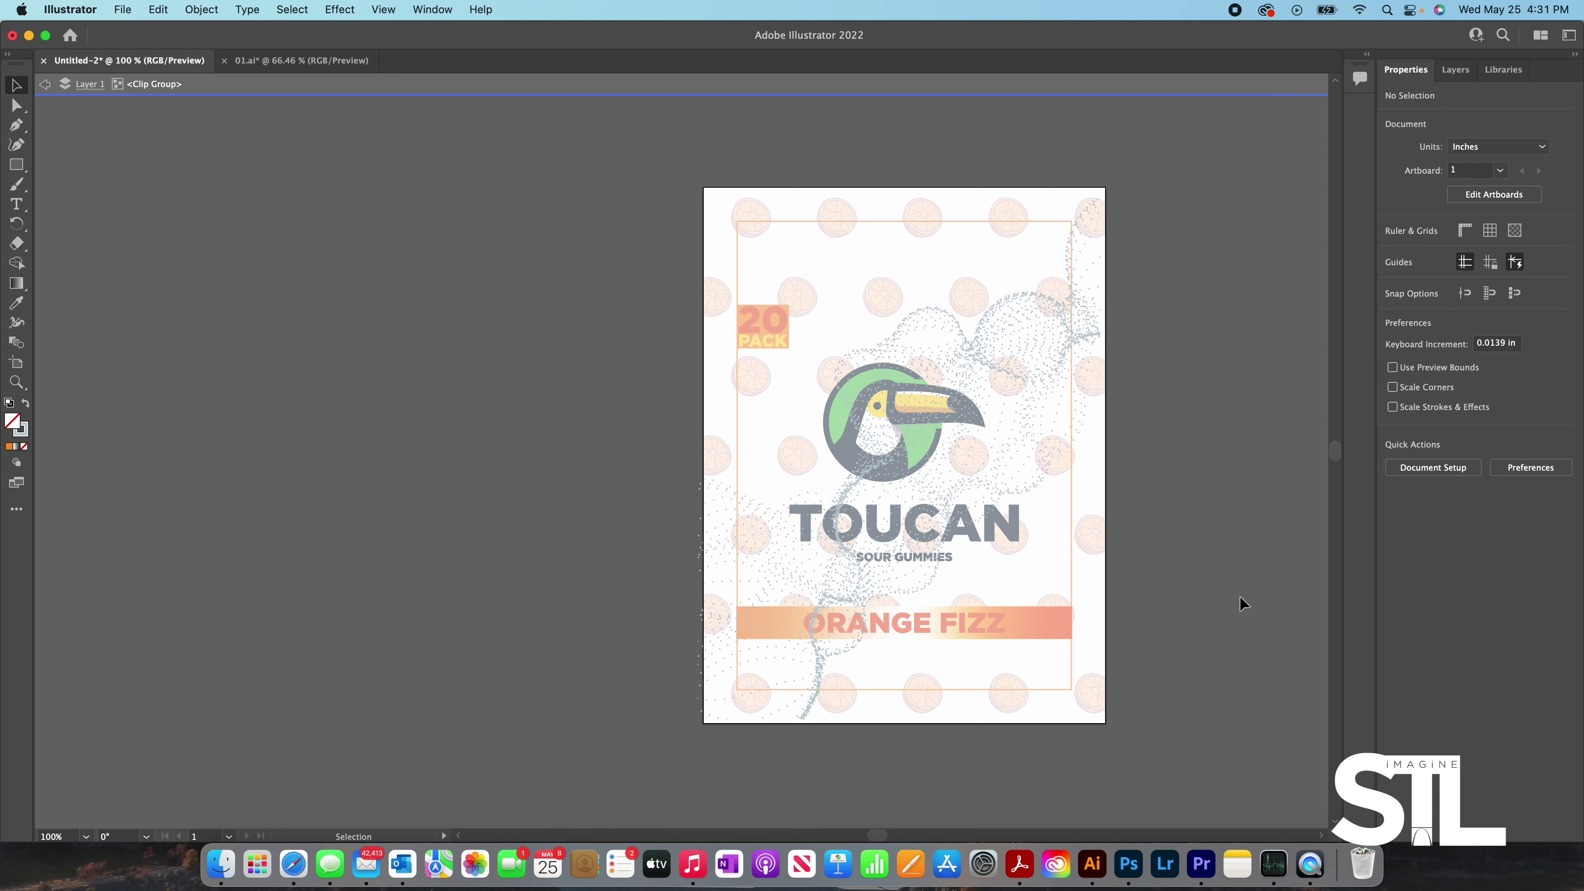
scroll(1208, 562, "down", 3)
scroll(1149, 480, "up", 3)
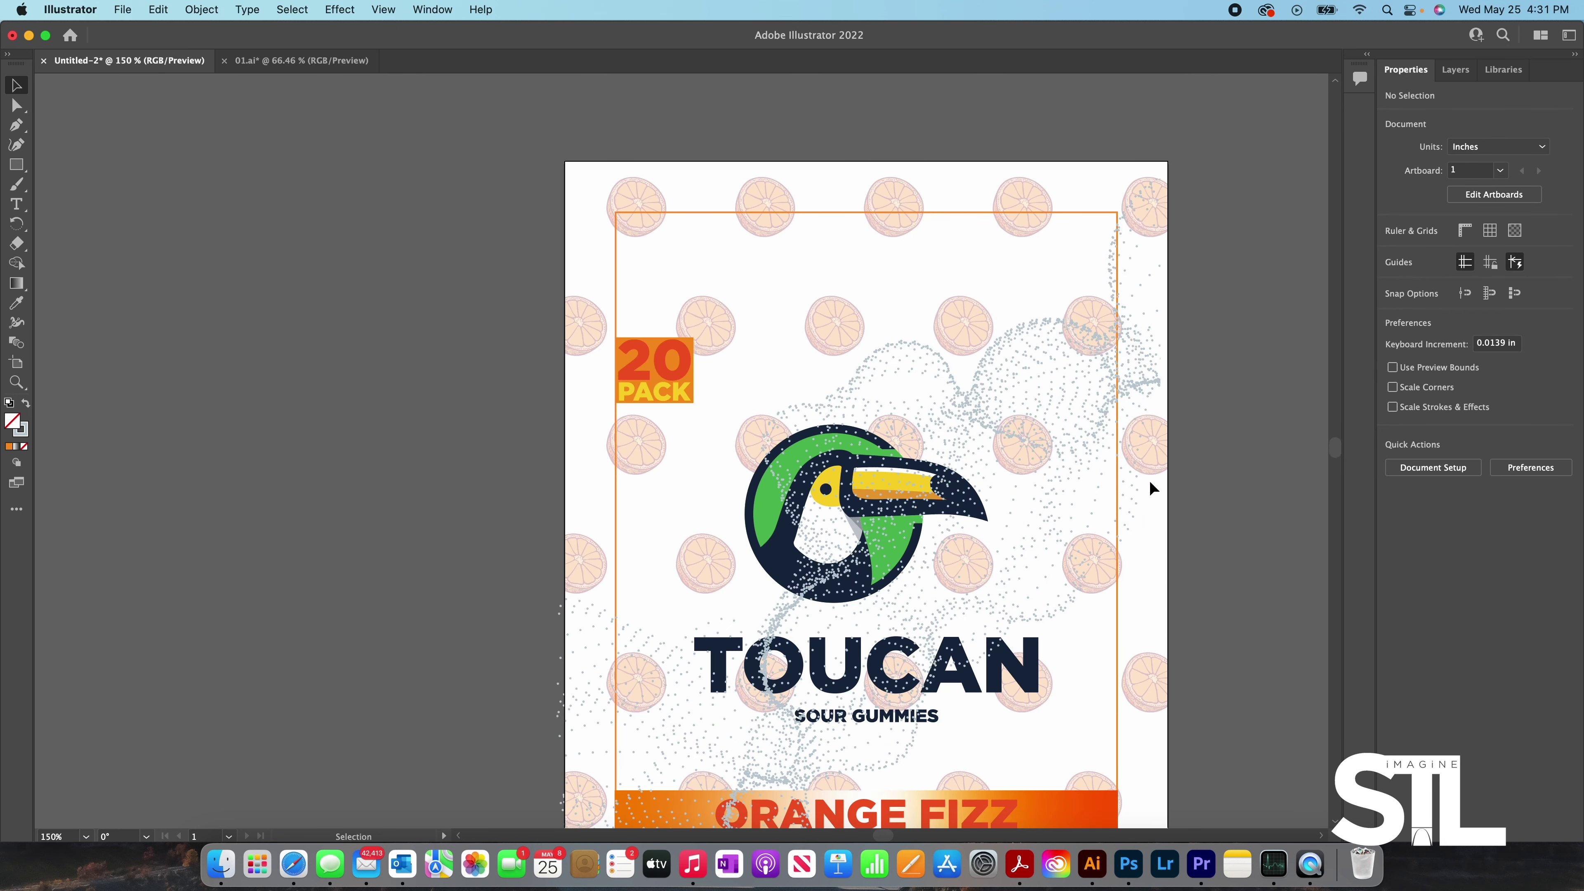
scroll(1117, 465, "down", 1)
- Send the clipped bubble artwork to the back, behind the logo, banner and callout, and deselect it
left_click(1103, 449)
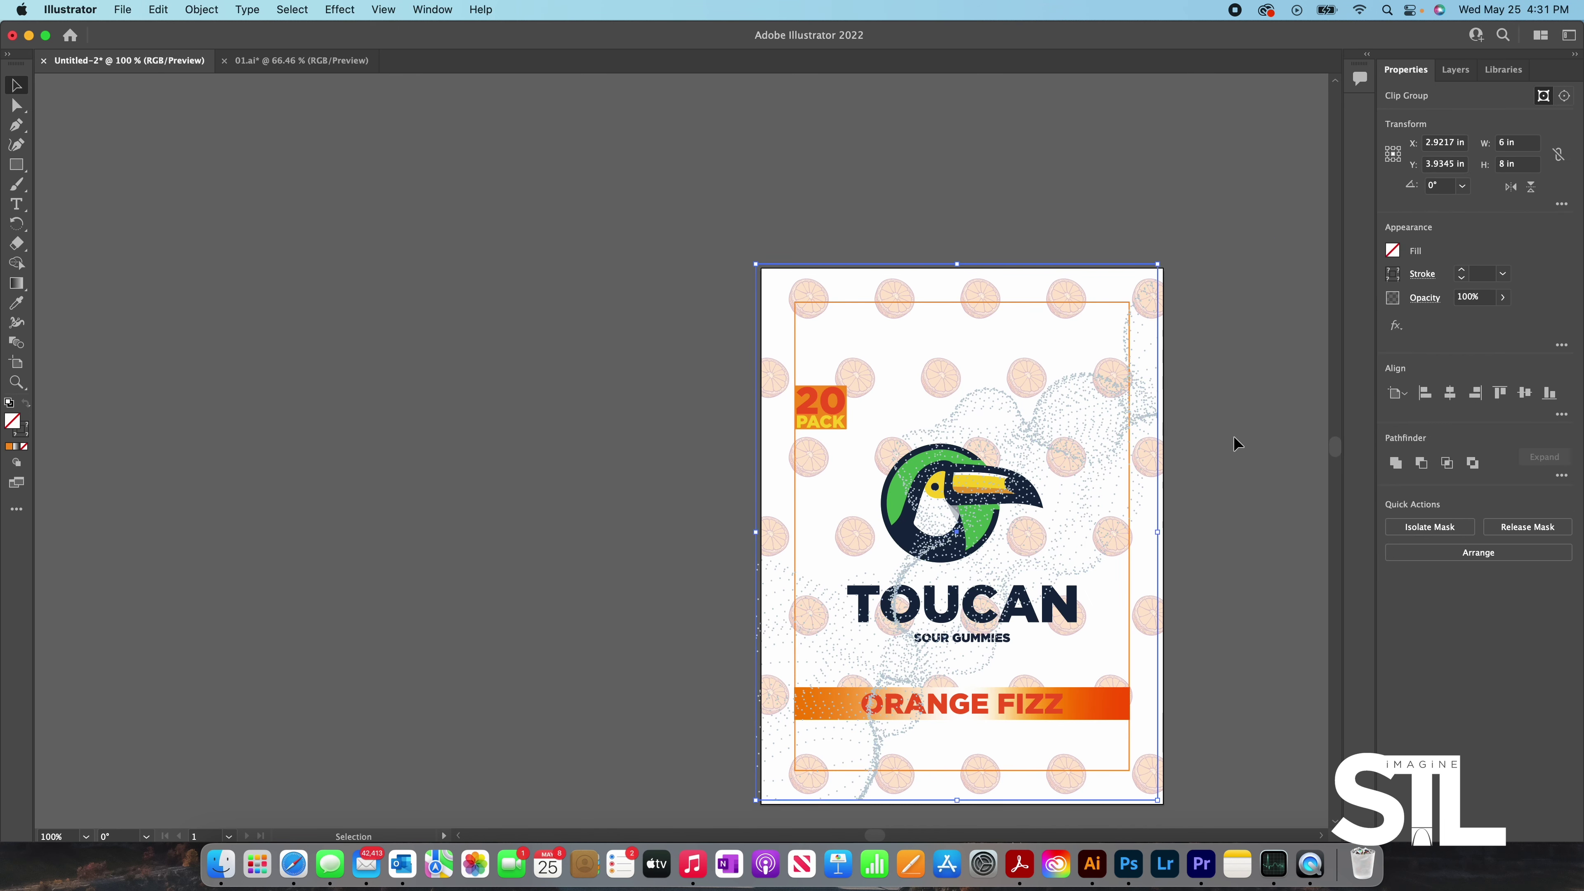
left_click(1469, 558)
left_click(1430, 616)
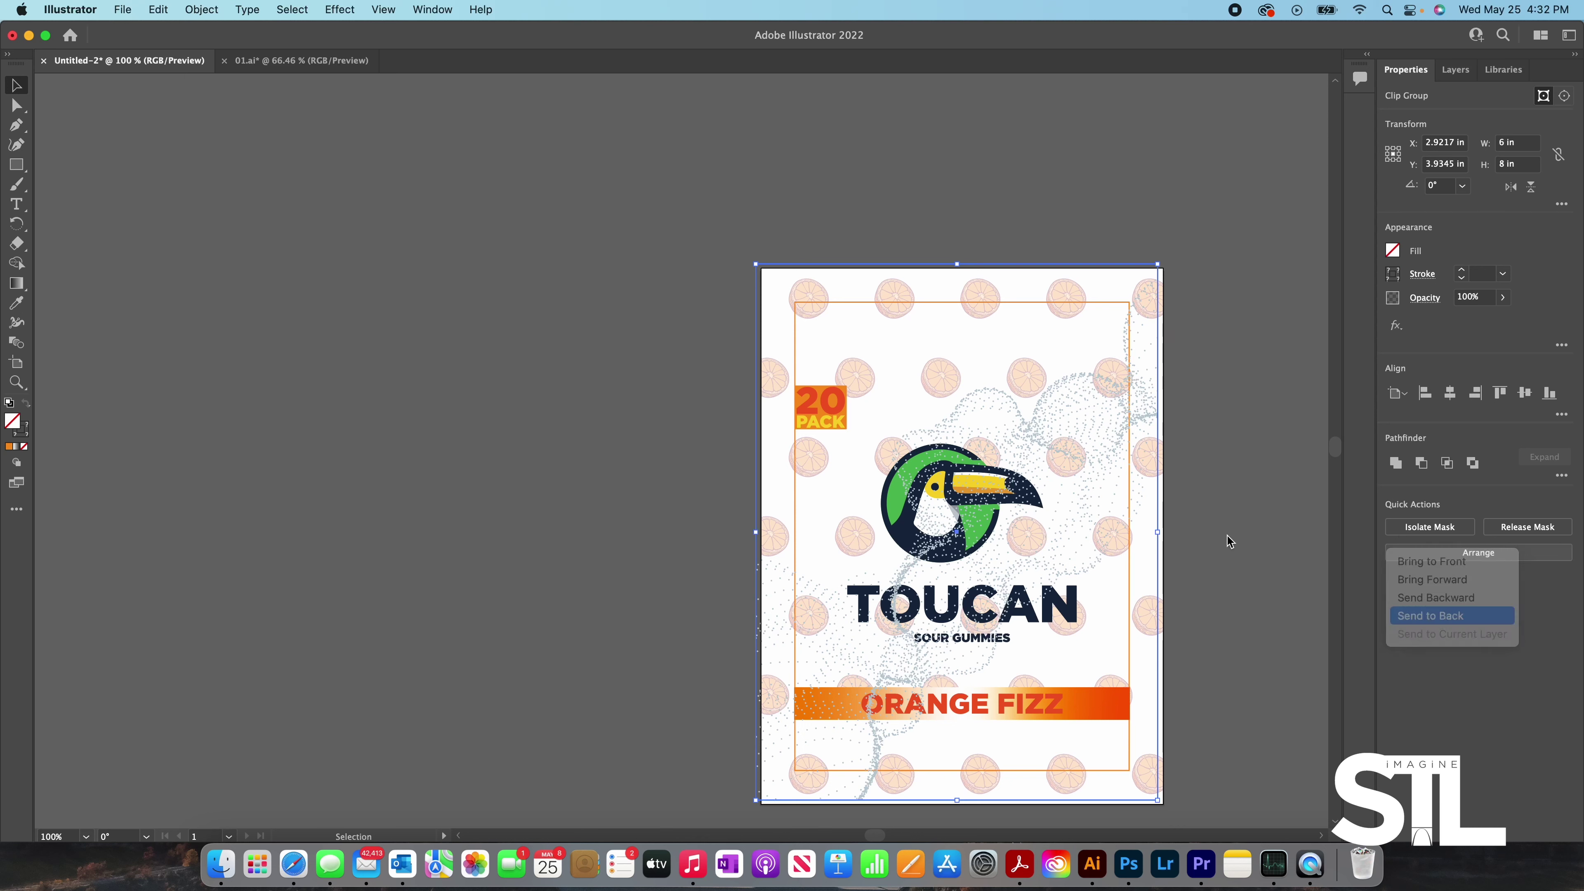
left_click(1167, 486)
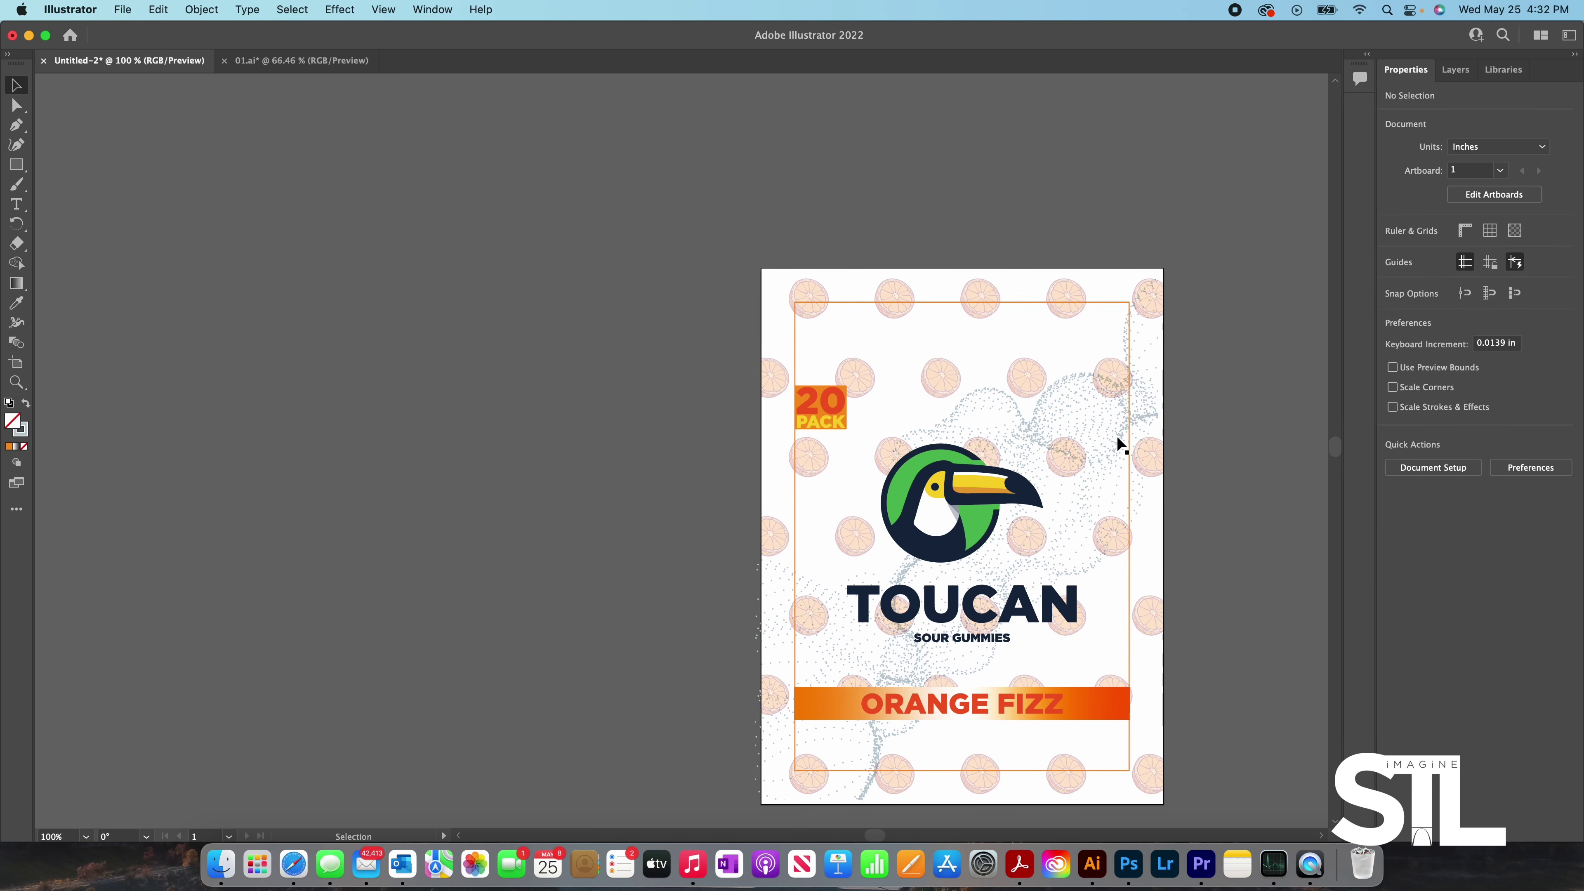
- Align the clipped bubble artwork to the artboard's horizontal and vertical center and deselect it
left_click(1140, 423)
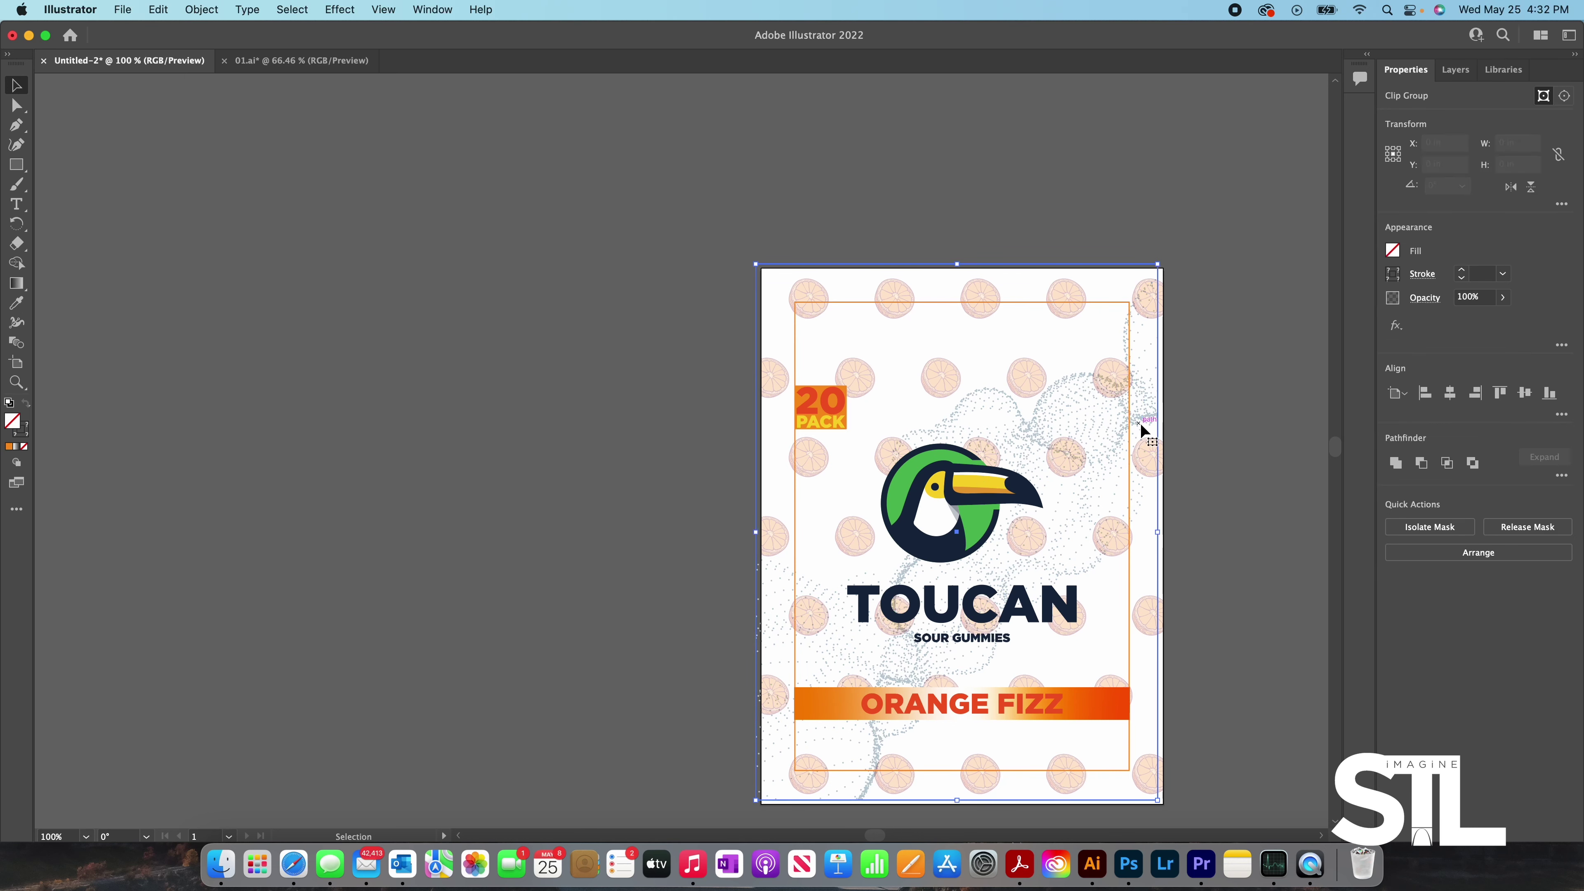
left_click(1450, 395)
left_click(1525, 393)
left_click(1145, 444)
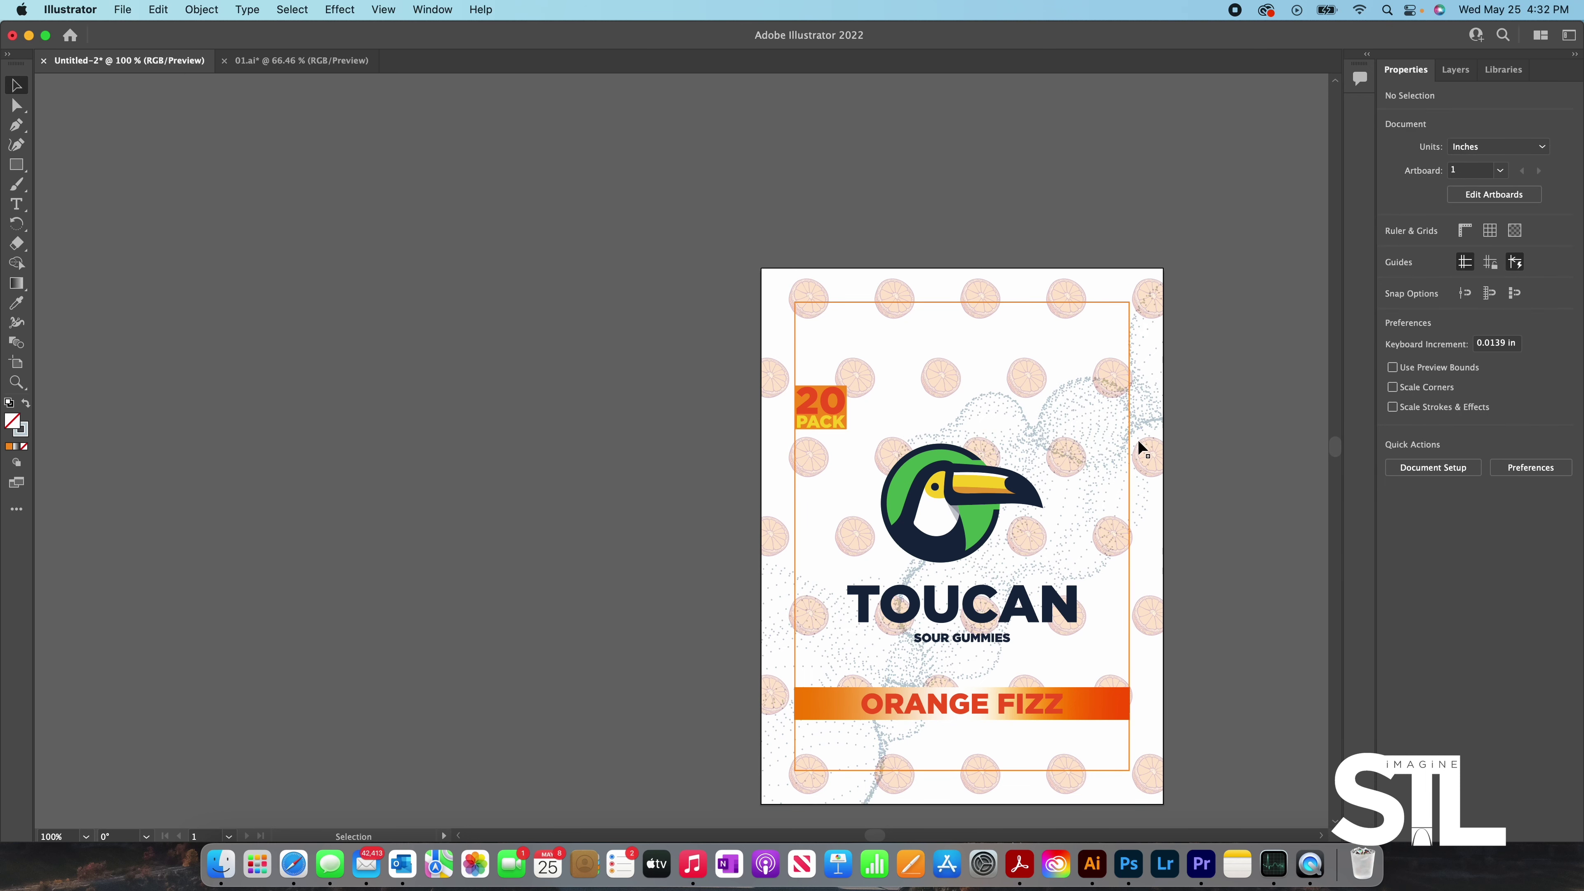
- Create a 6 by 9 in rectangle on the empty canvas beside the label and set its height to 8 in
scroll(1010, 447, "down", 1)
scroll(1100, 524, "right", 3)
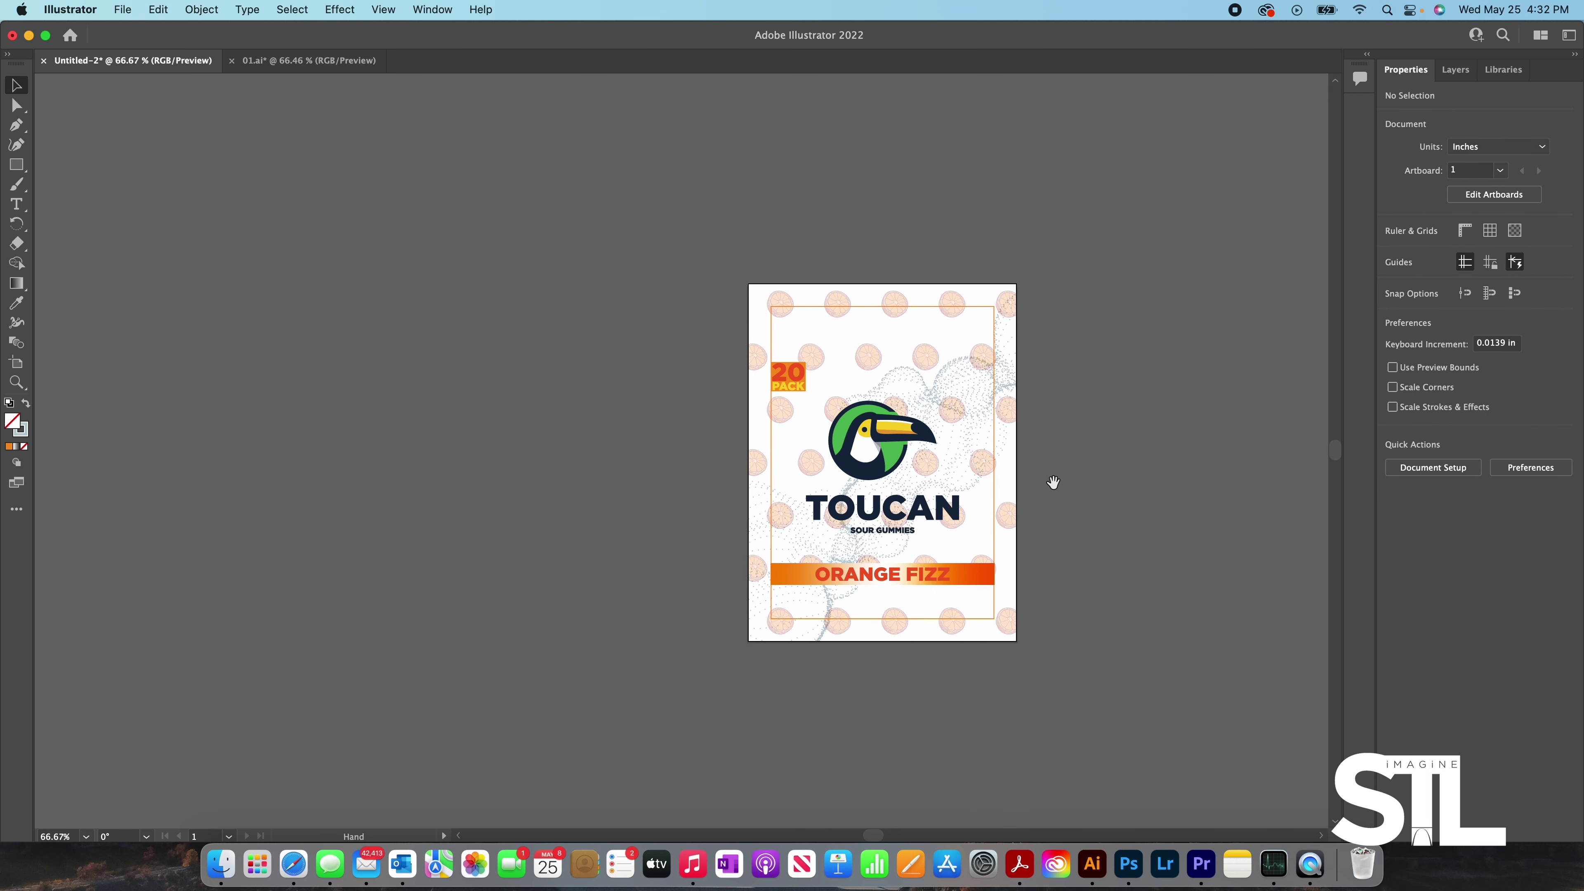
left_click(16, 164)
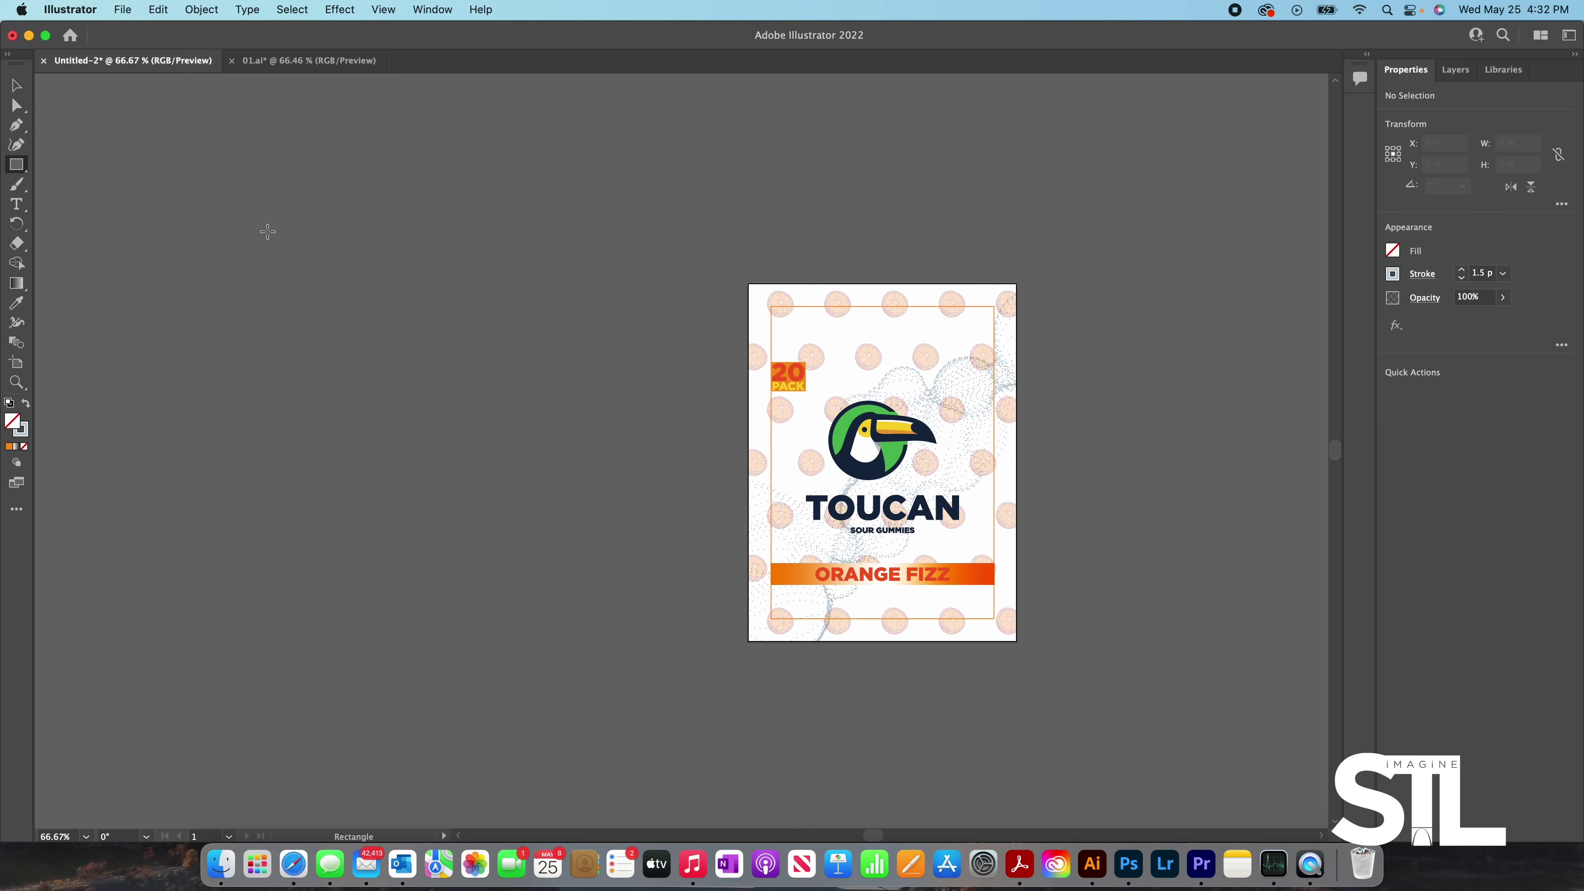
left_click(310, 234)
left_click(867, 470)
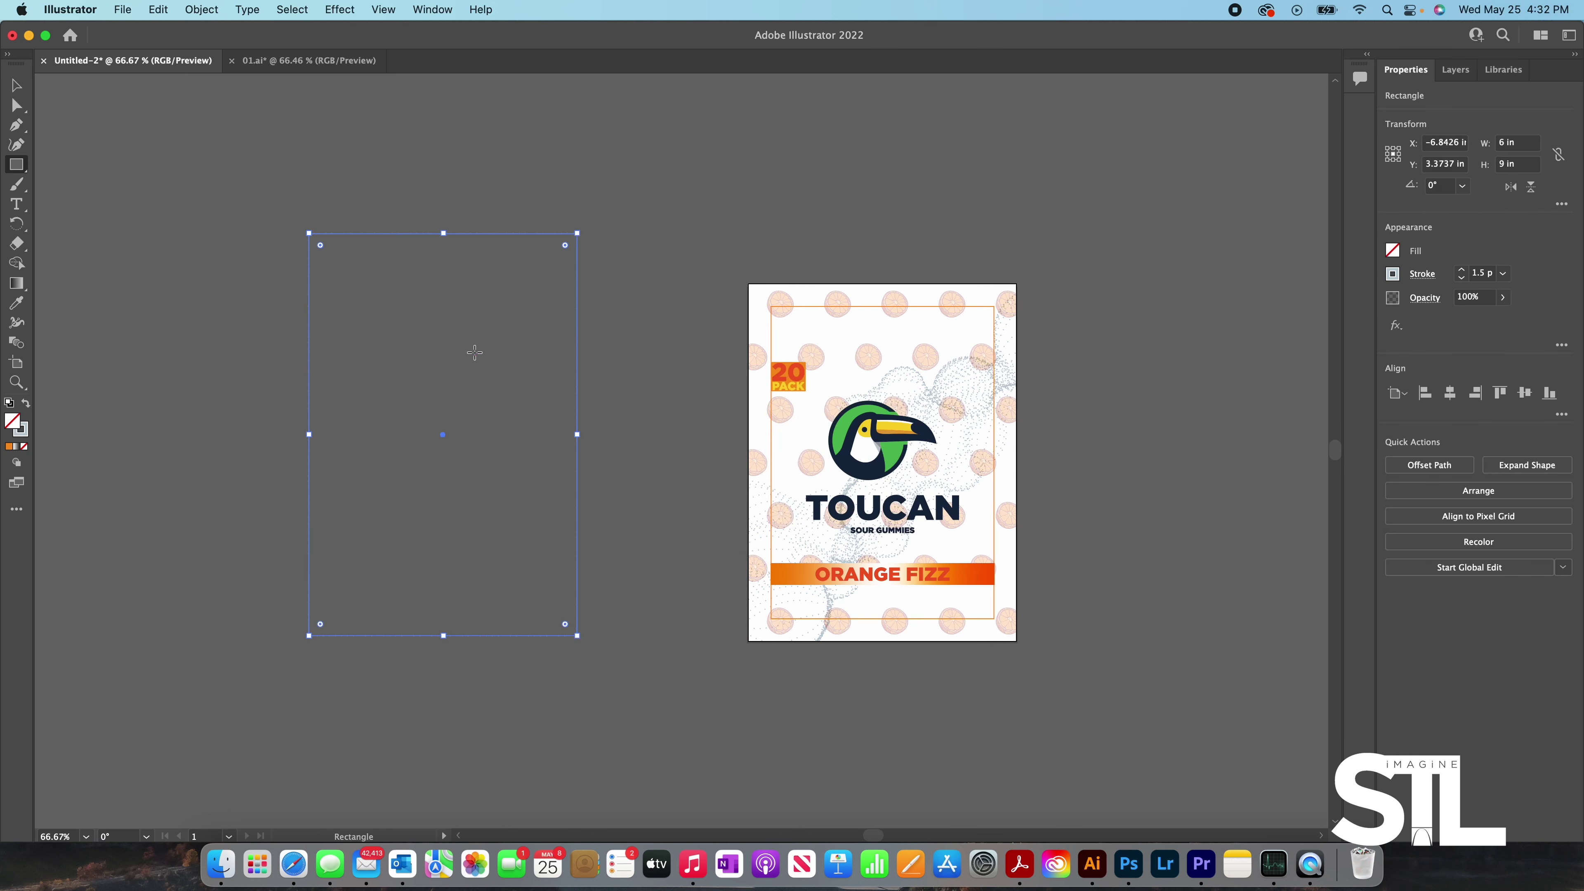
left_click(1503, 165)
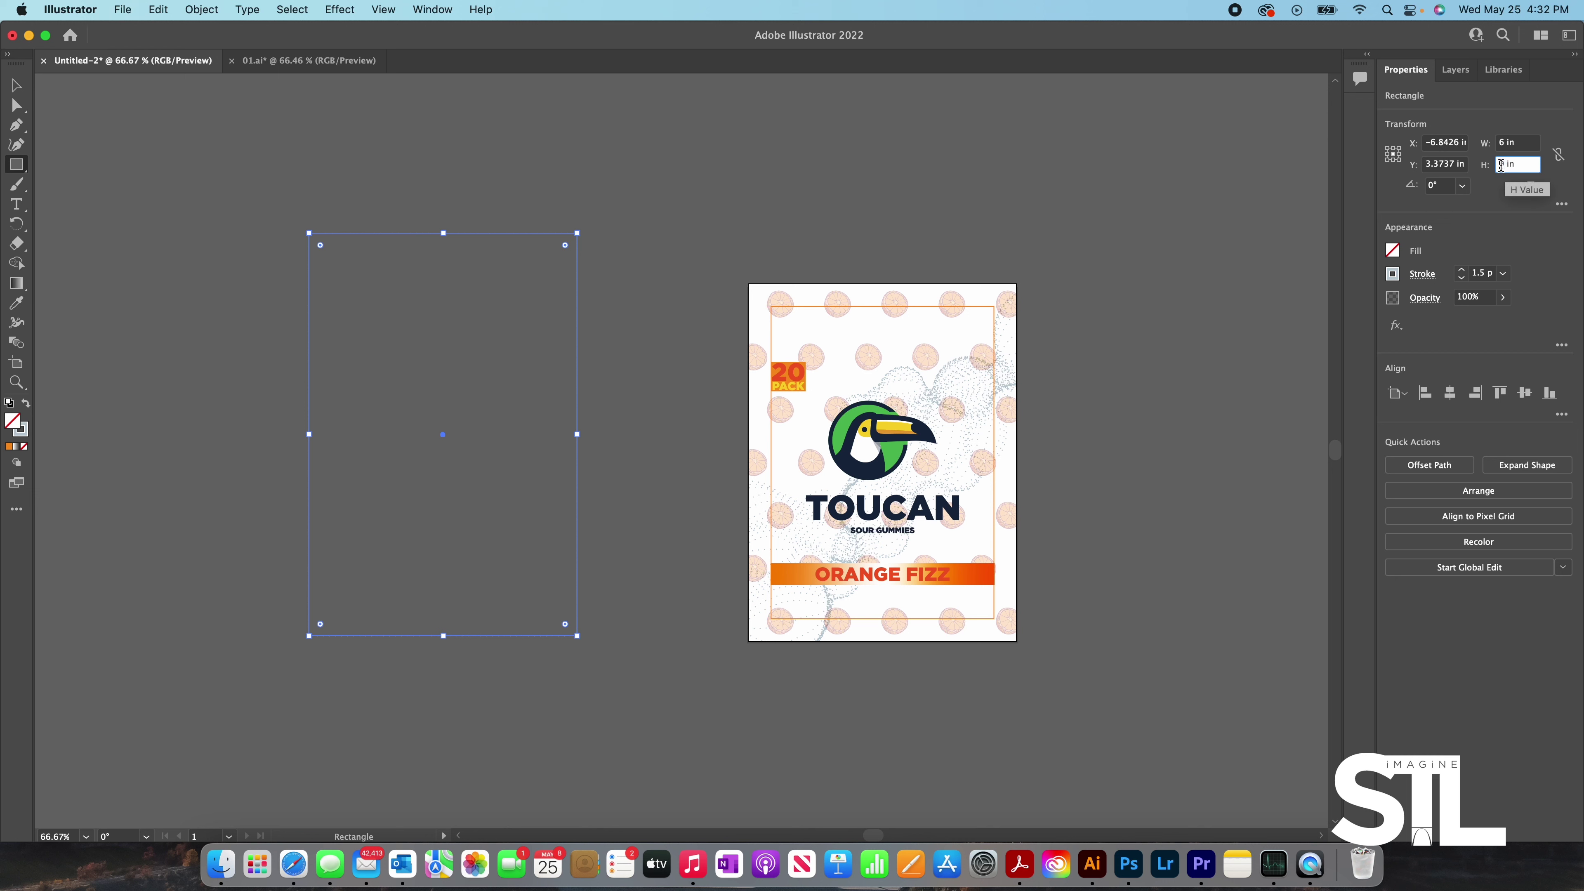
type("8")
key("Return")
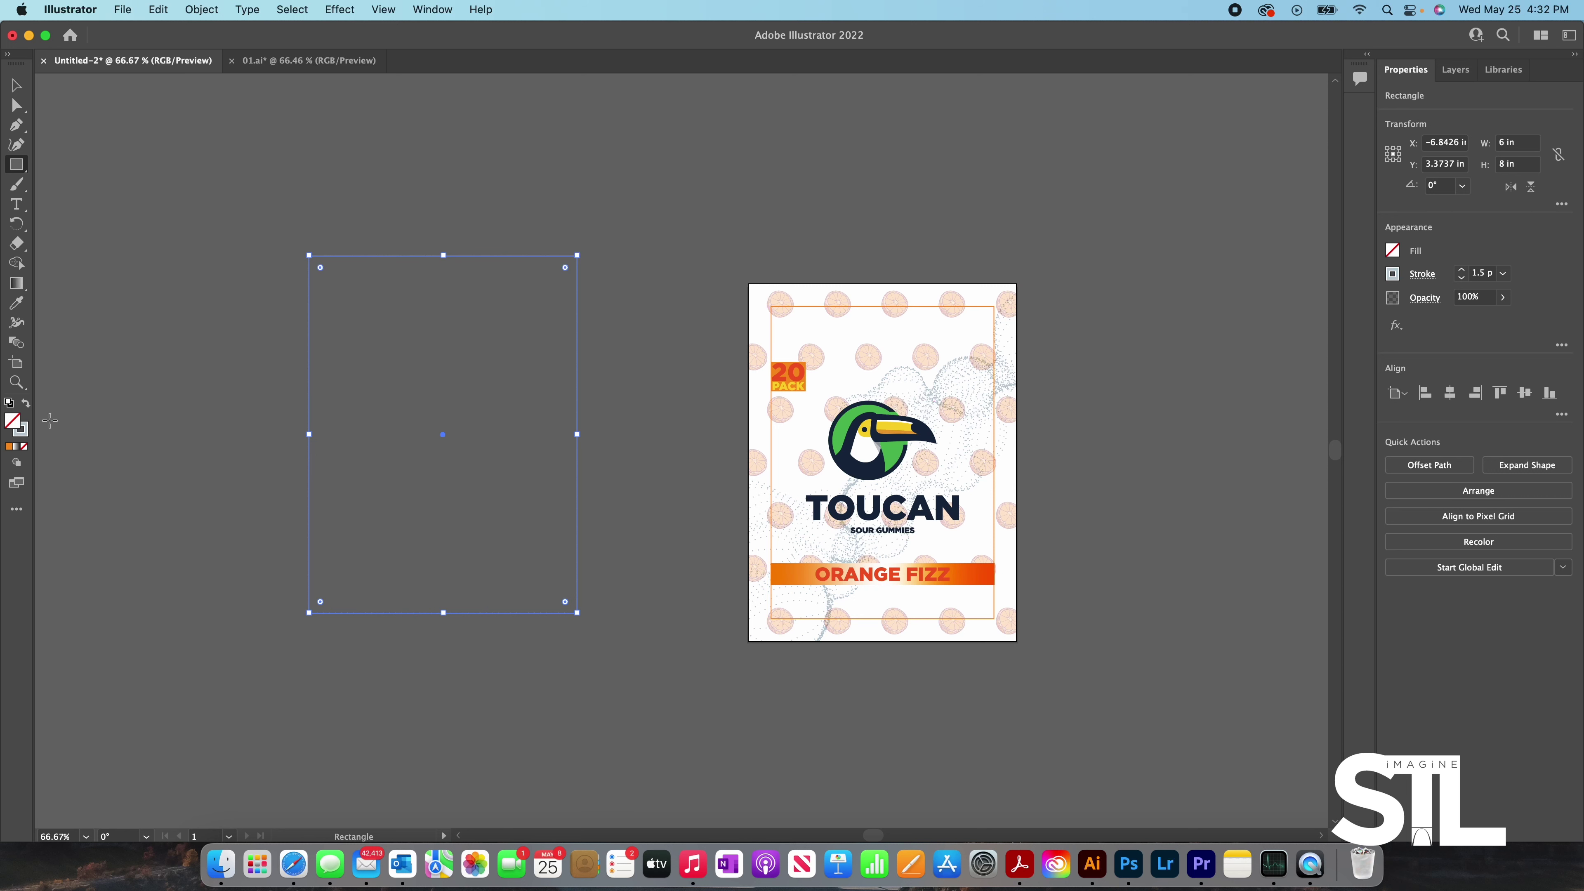
- Give the rectangle an orange fill (R=251 G=176 B=59) with no stroke and lower its opacity to 25%
left_click(26, 404)
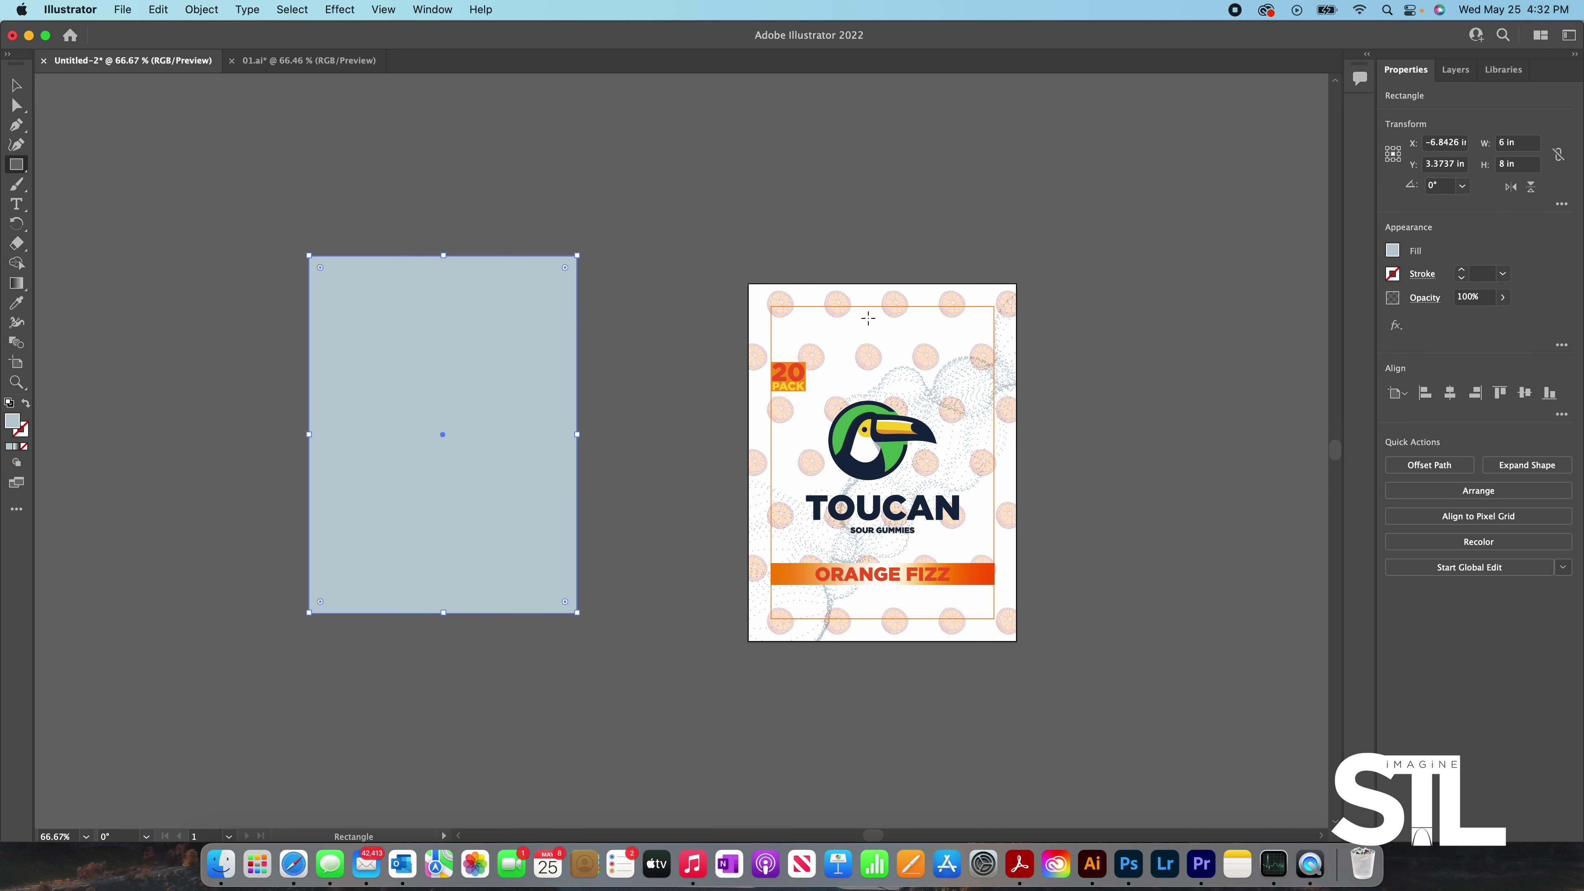
left_click(1391, 251)
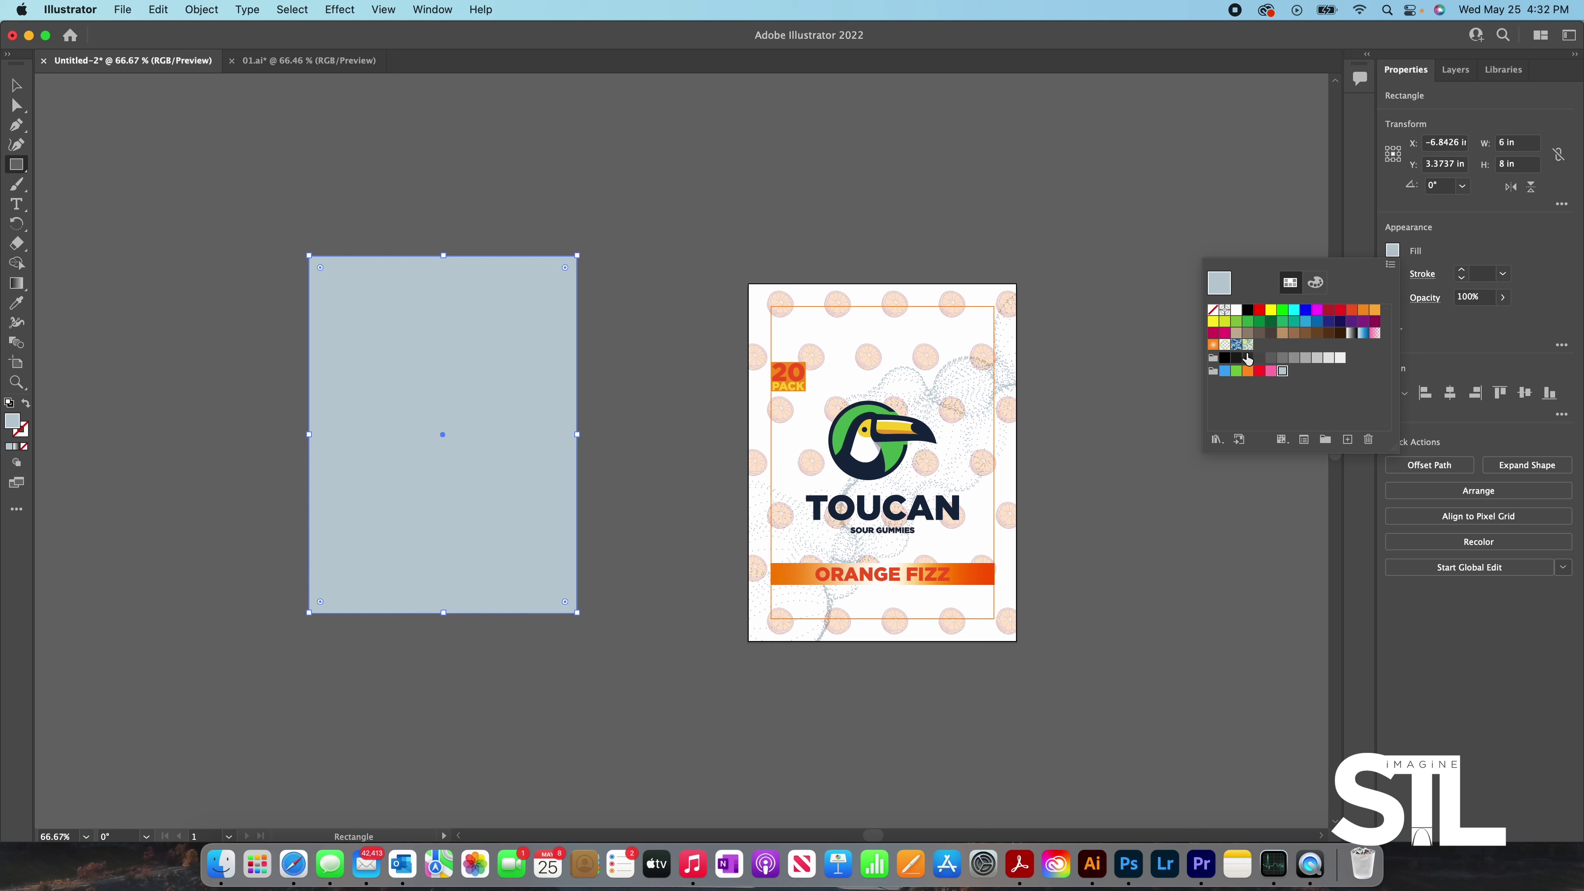
left_click(1372, 312)
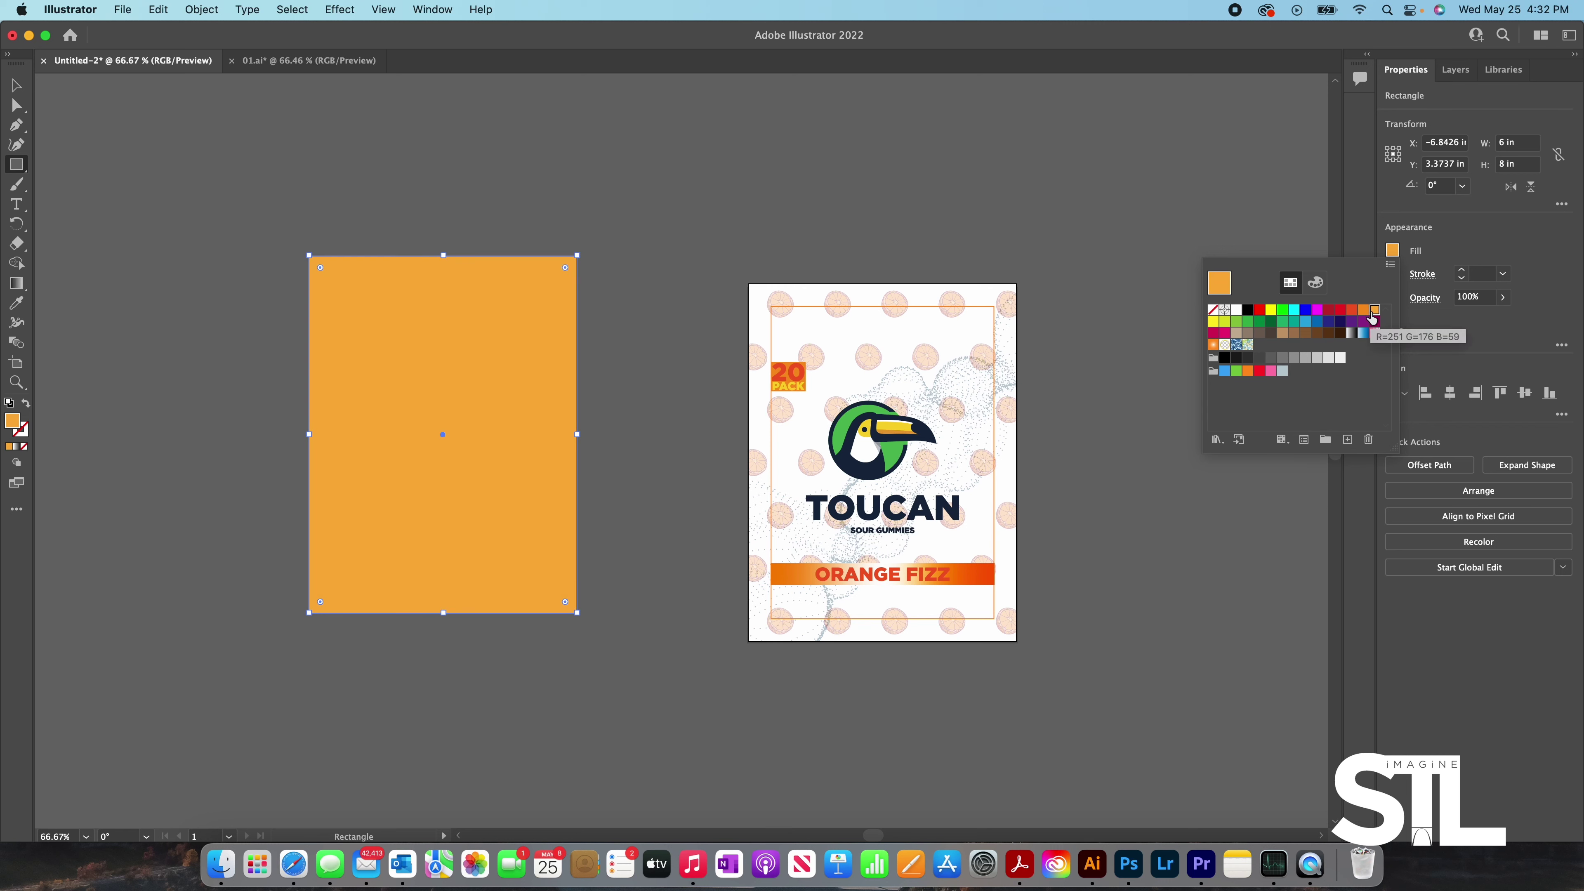
left_click(1502, 298)
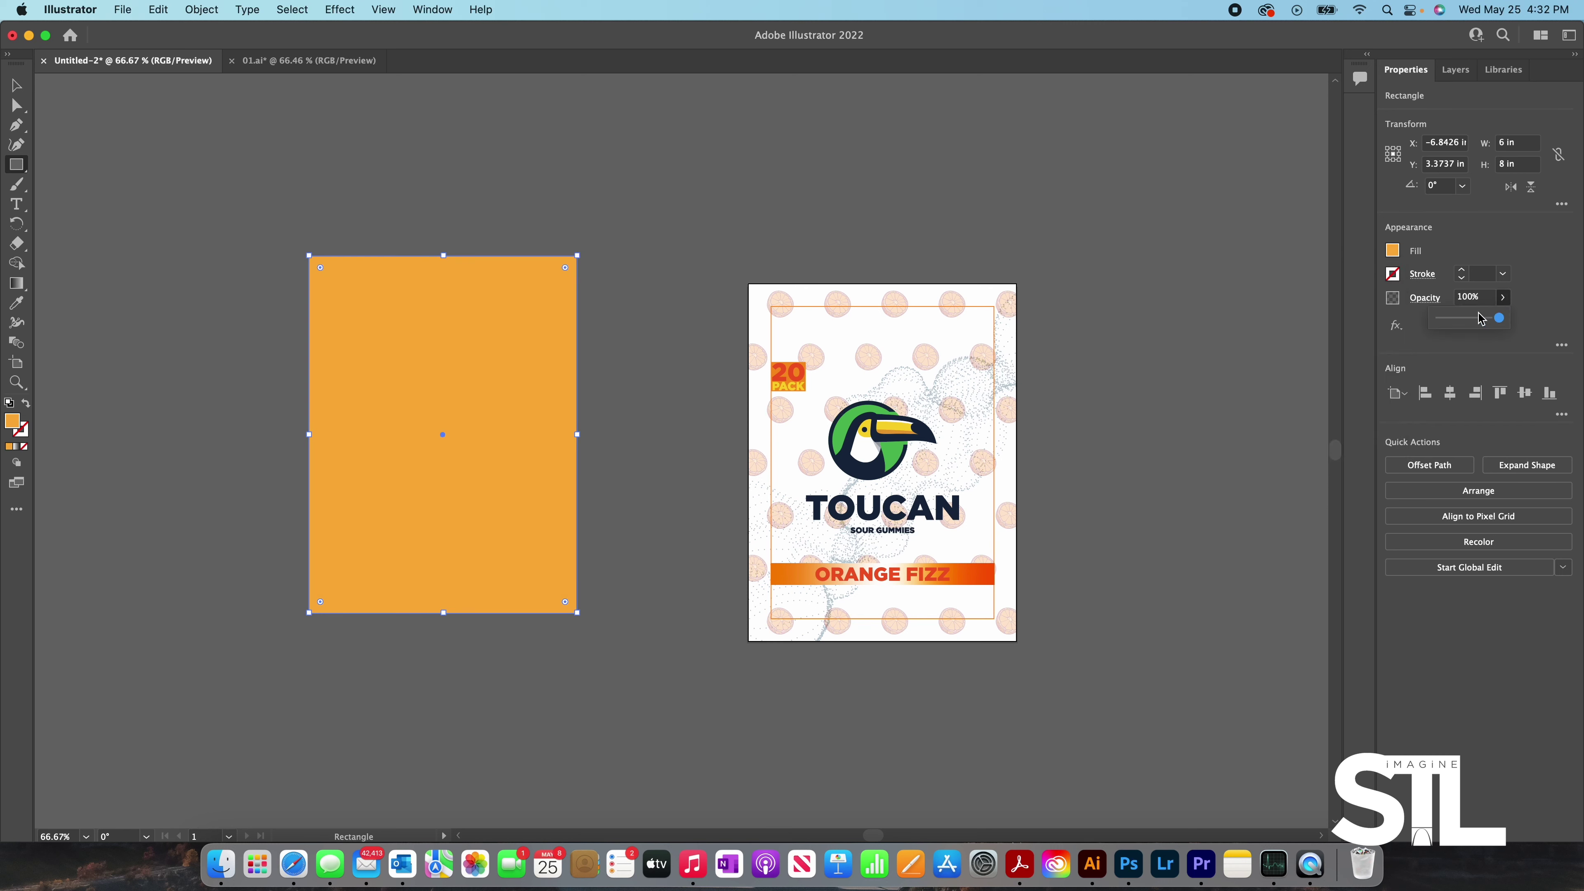
left_click_drag(1482, 319, 1456, 320)
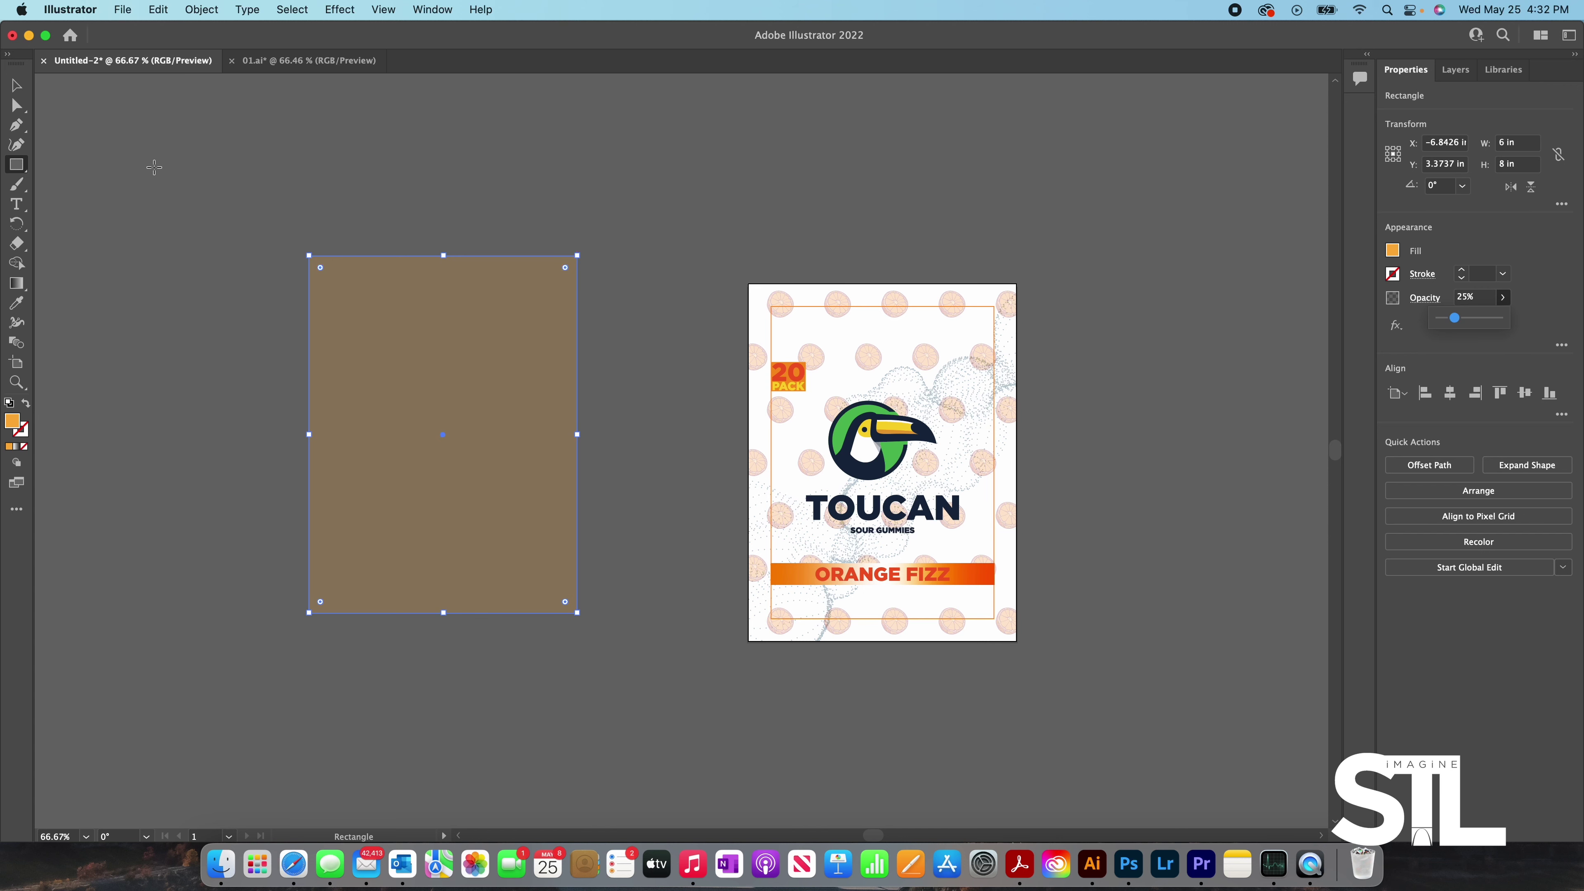
- Align the semi-transparent orange rectangle to the artboard's horizontal and vertical center and deselect it
left_click(16, 86)
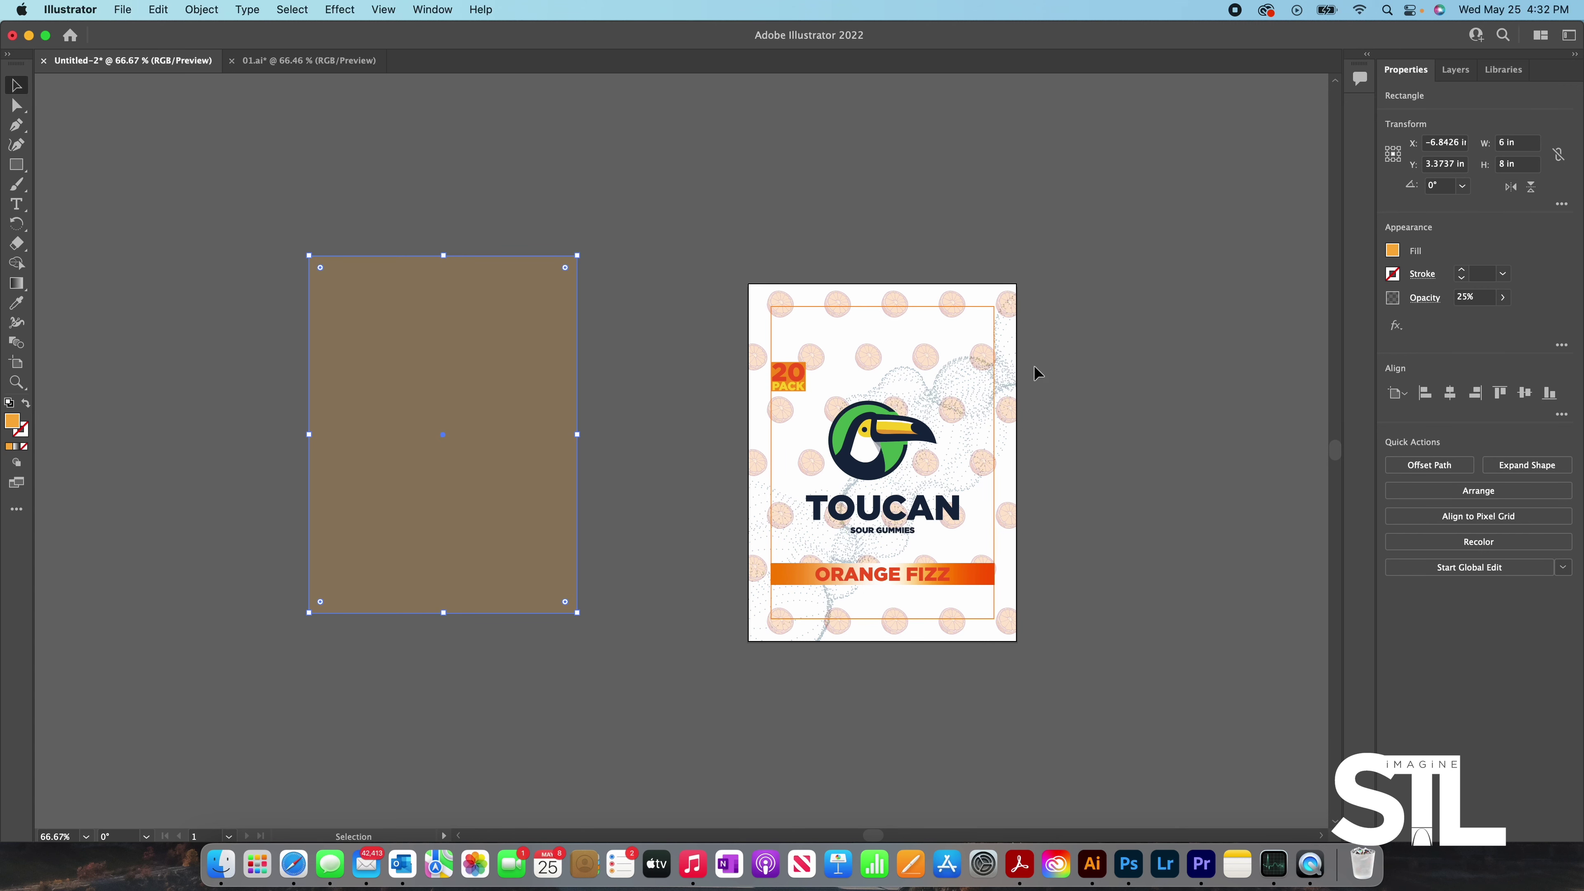
left_click(1450, 392)
left_click(1524, 393)
left_click(1028, 438)
scroll(994, 442, "up", 2)
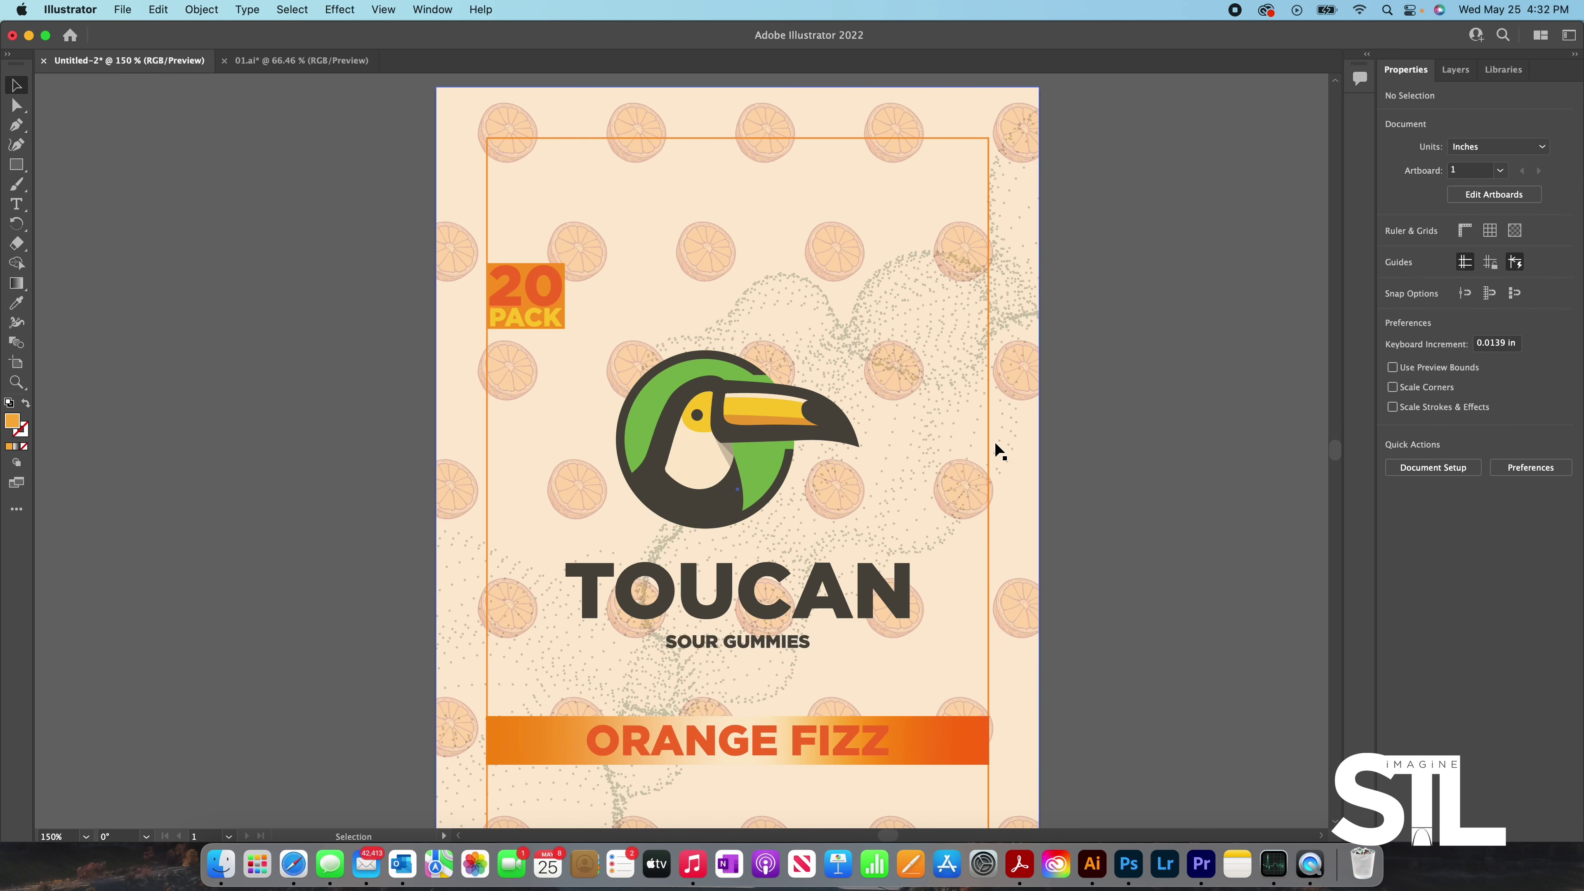
scroll(1152, 378, "down", 3)
- Send the tinted rectangle to the back so it serves as the label's background, and deselect it
left_click(1158, 390)
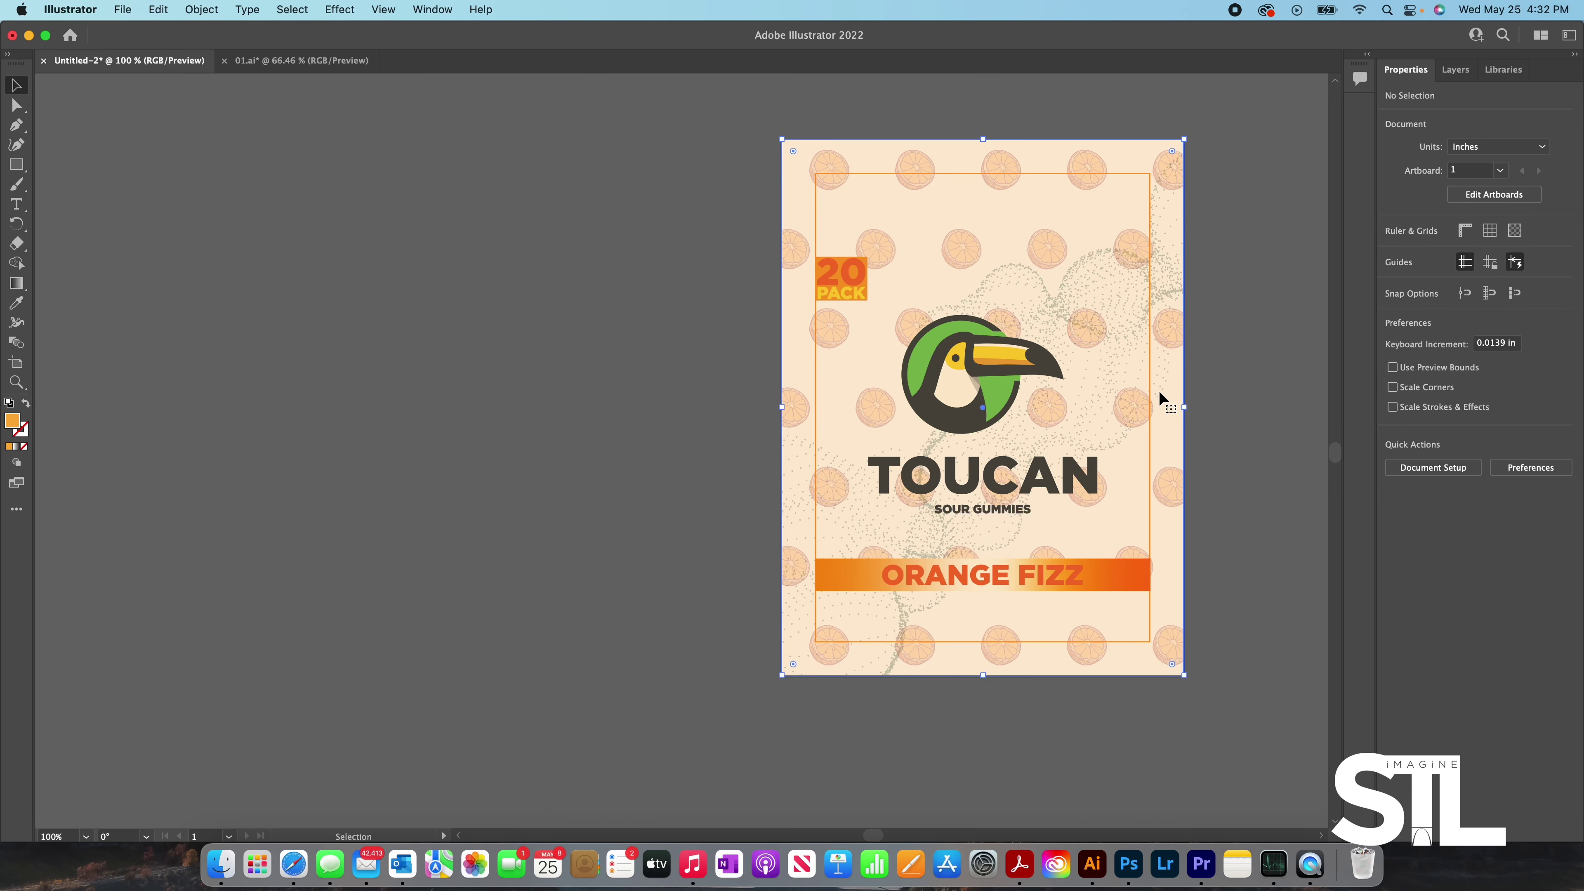
left_click(1478, 491)
left_click(1447, 556)
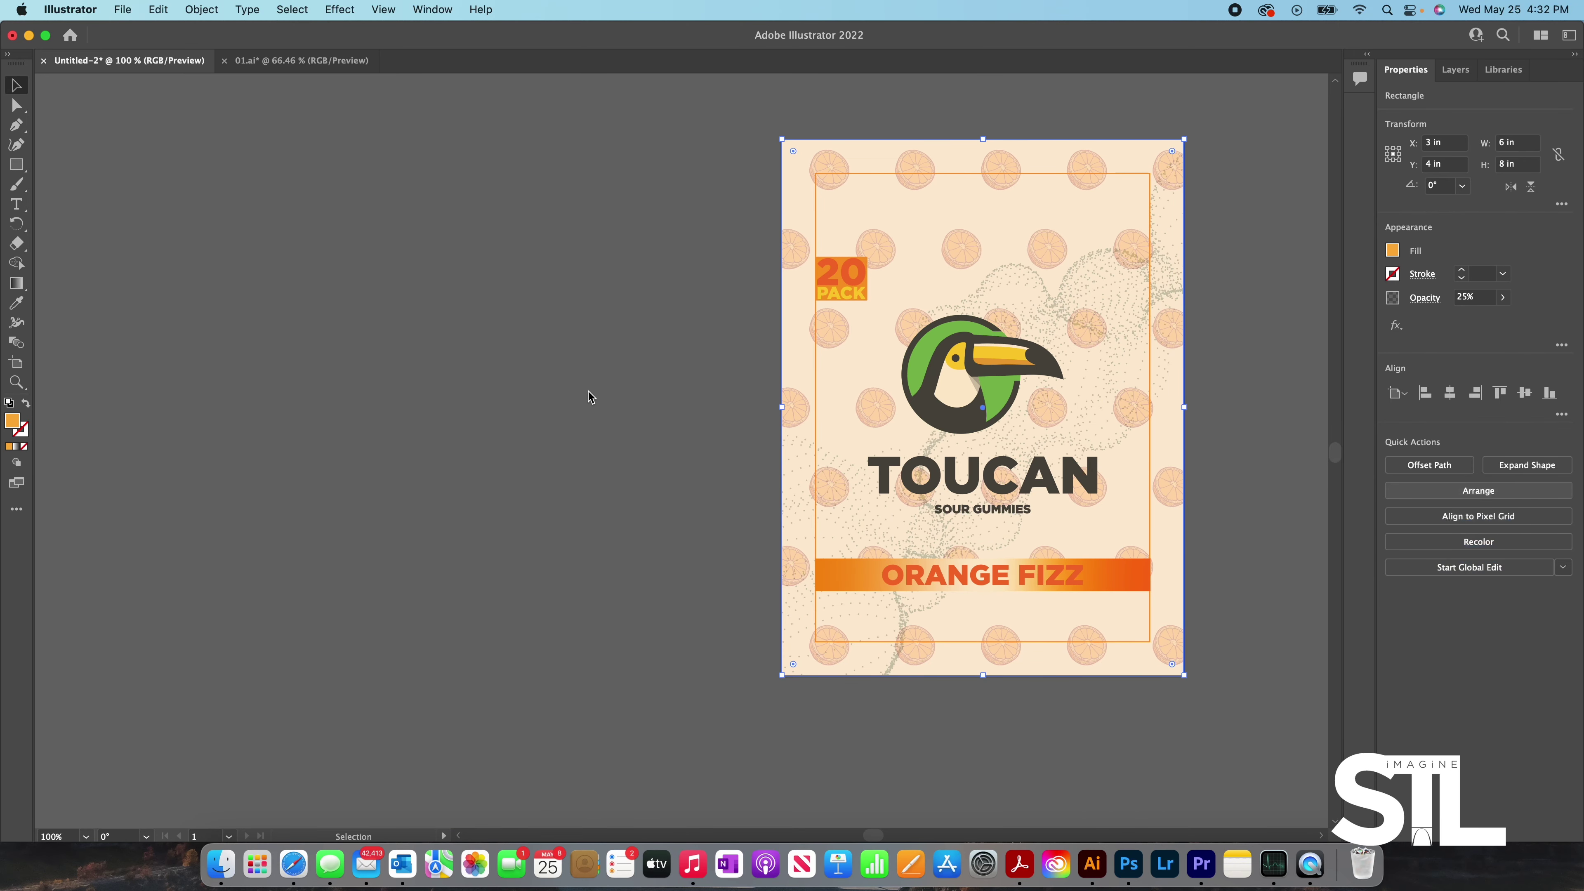
left_click(590, 396)
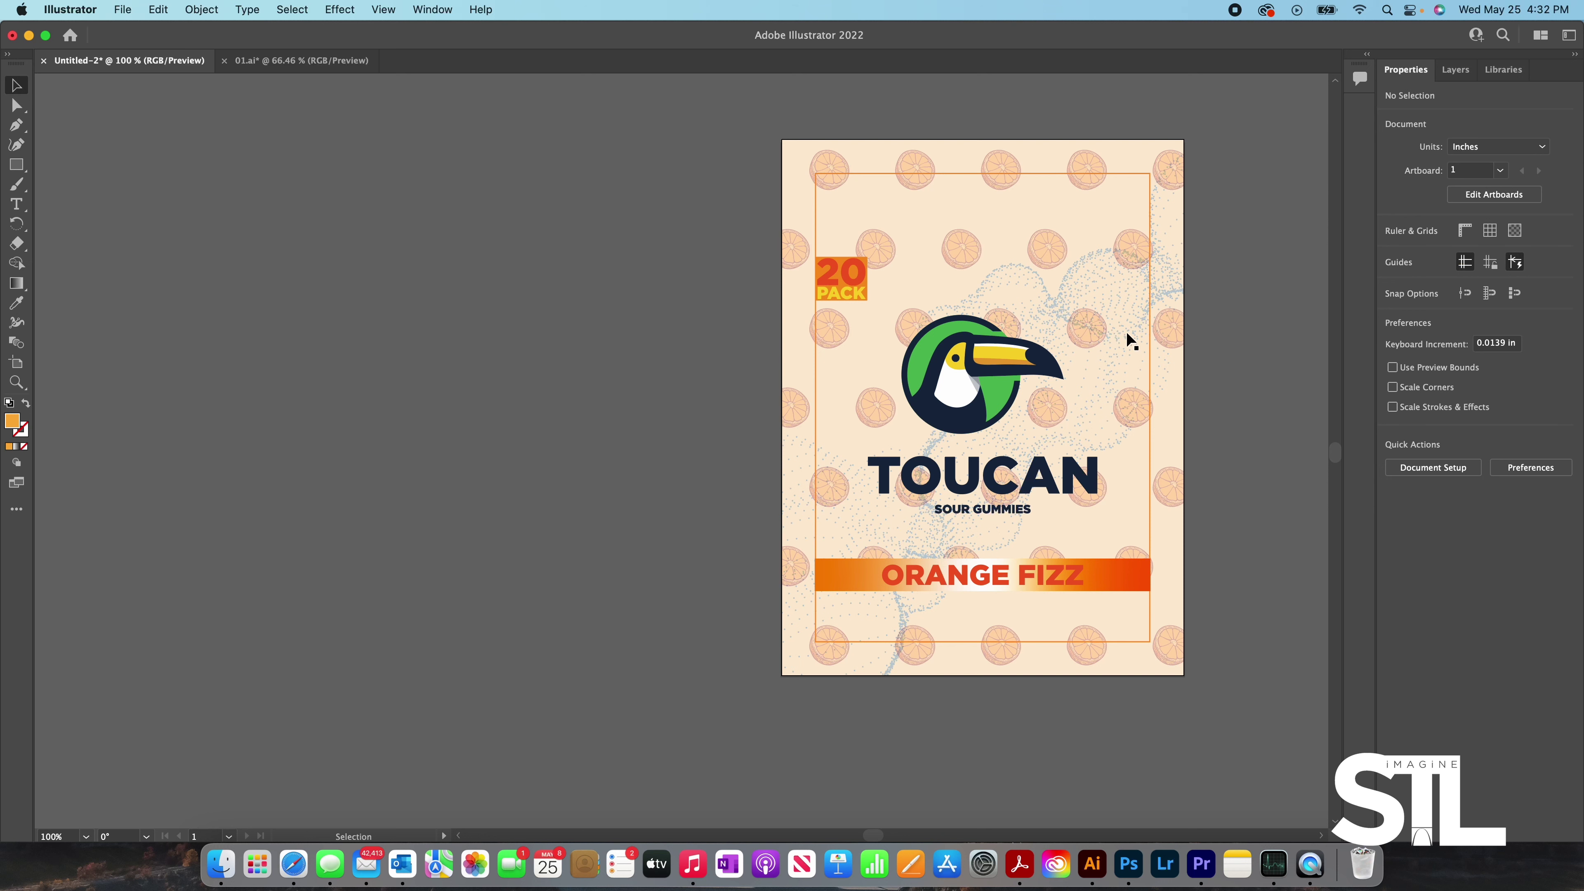
- Change the background rectangle's fill to the light blue-grey swatch (R=189 G=204 B=212)
left_click(1177, 452)
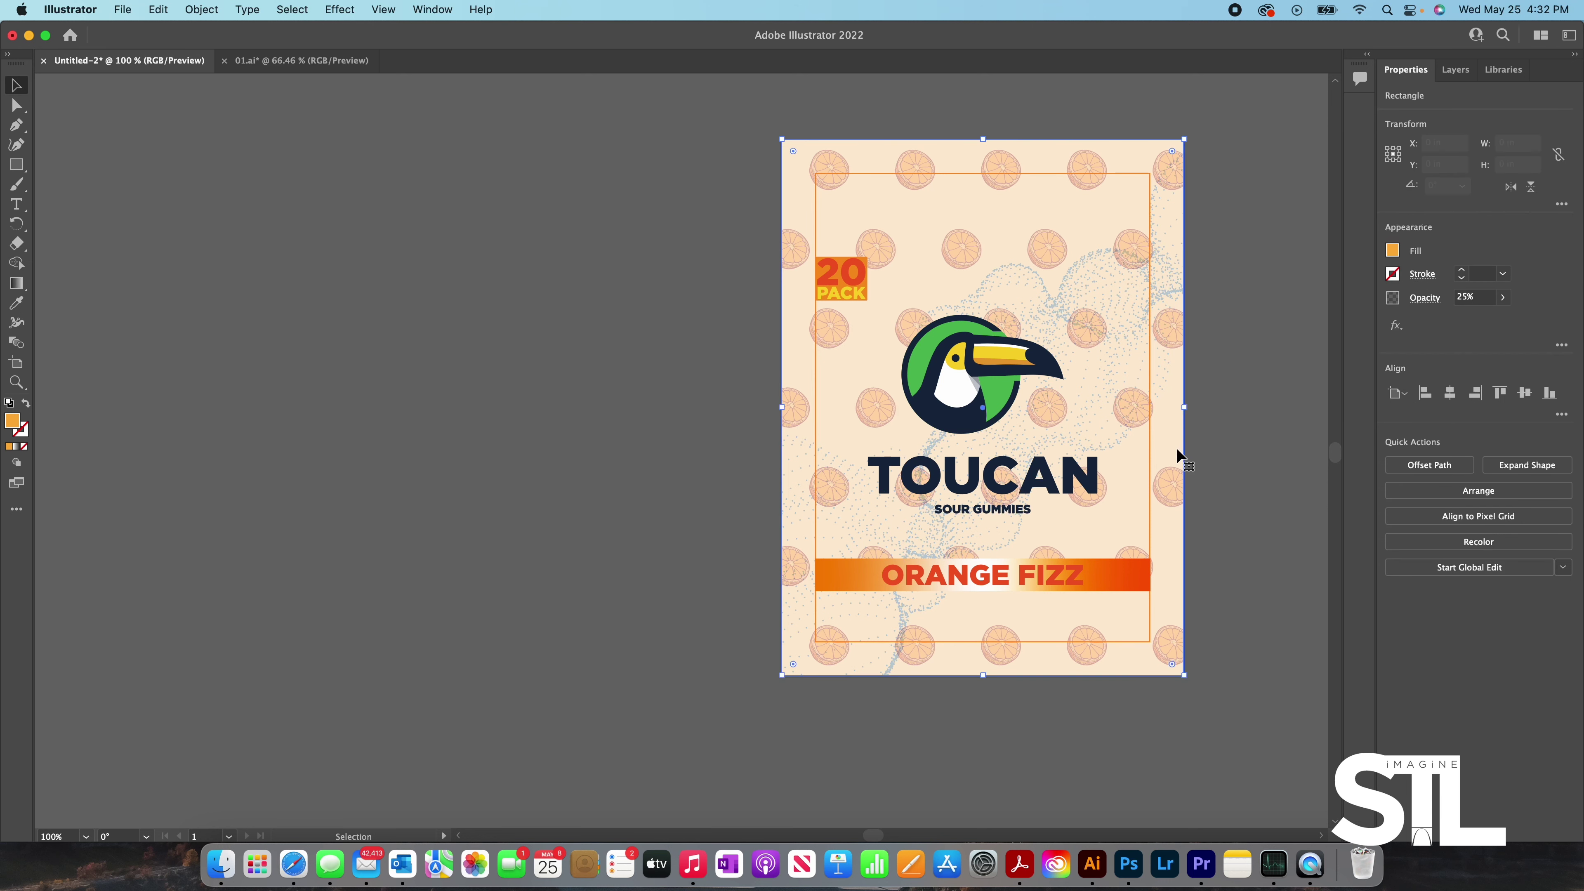
left_click(1393, 251)
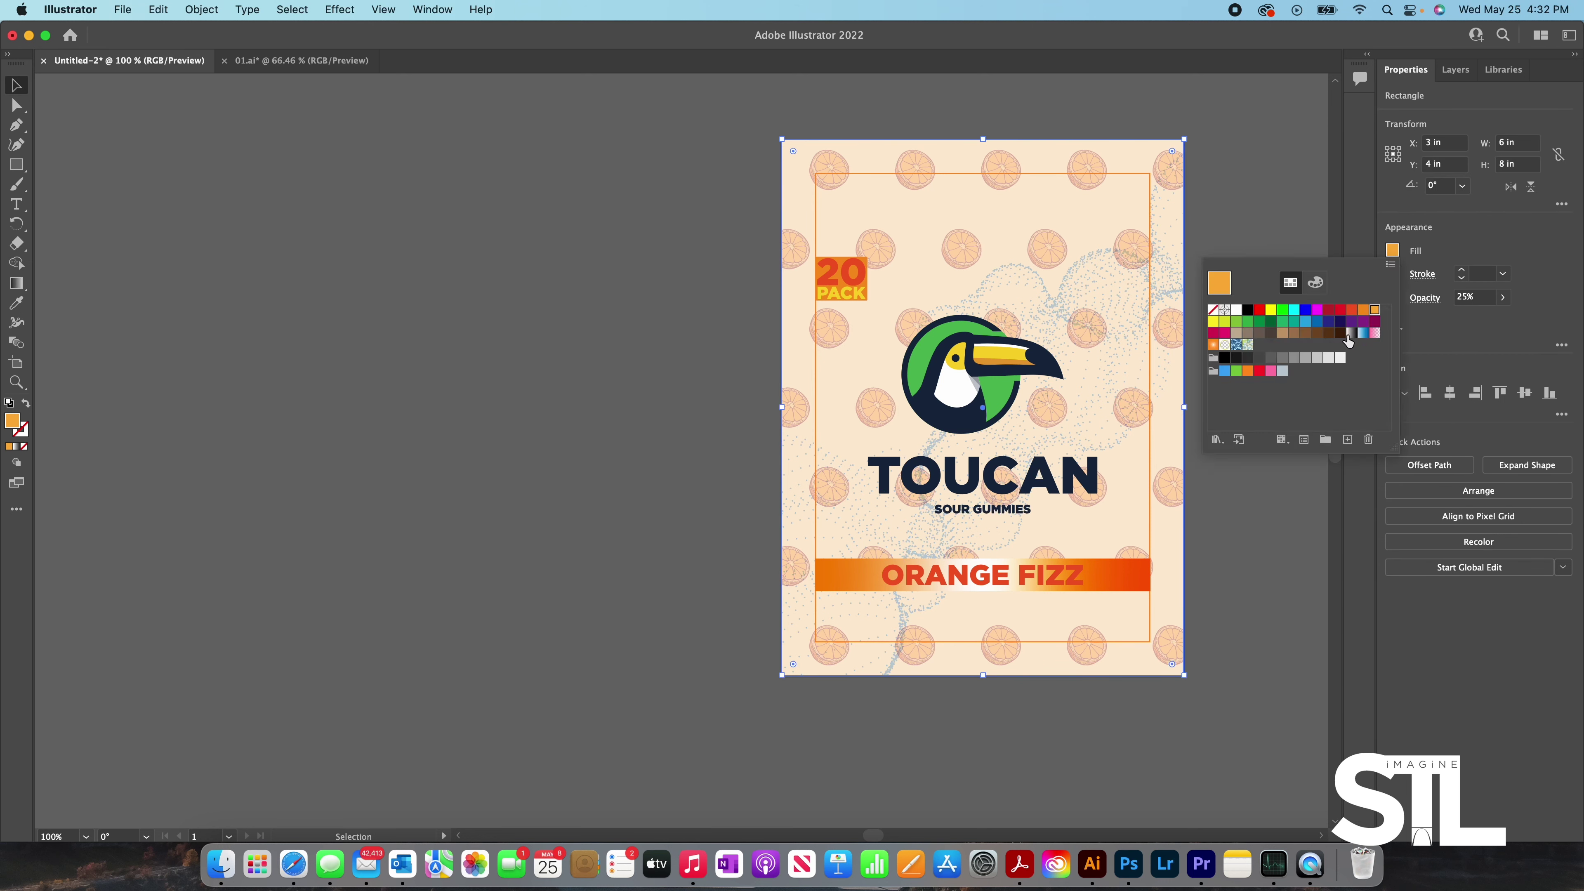
left_click(1283, 373)
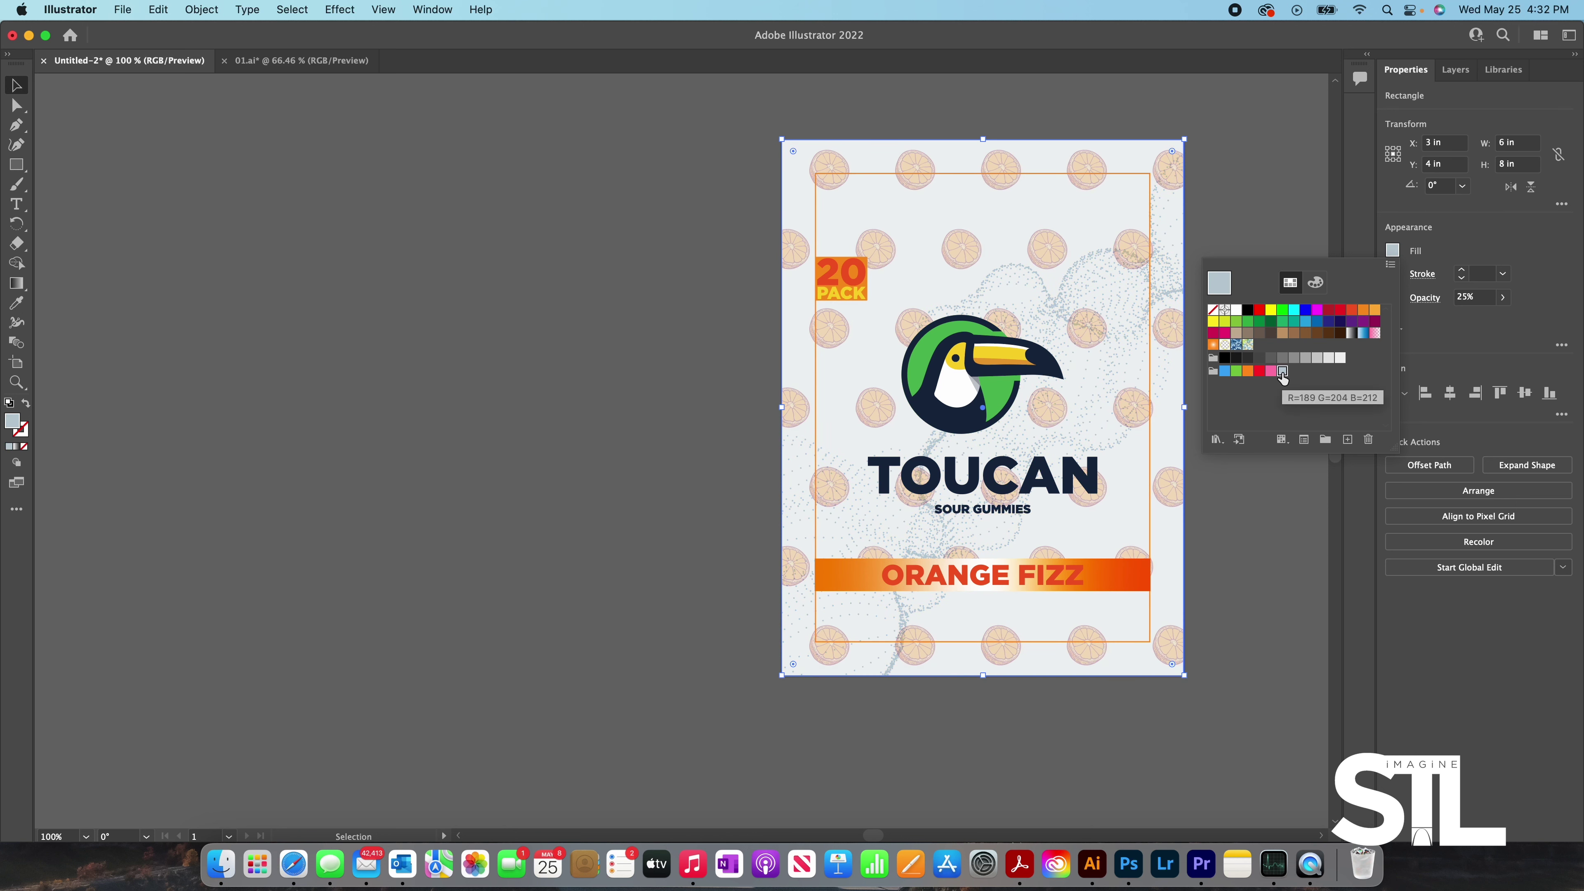
left_click(1305, 565)
- Isolate the bubble artwork's clip group and change the artwork's stroke to the light orange swatch
left_click(1091, 429)
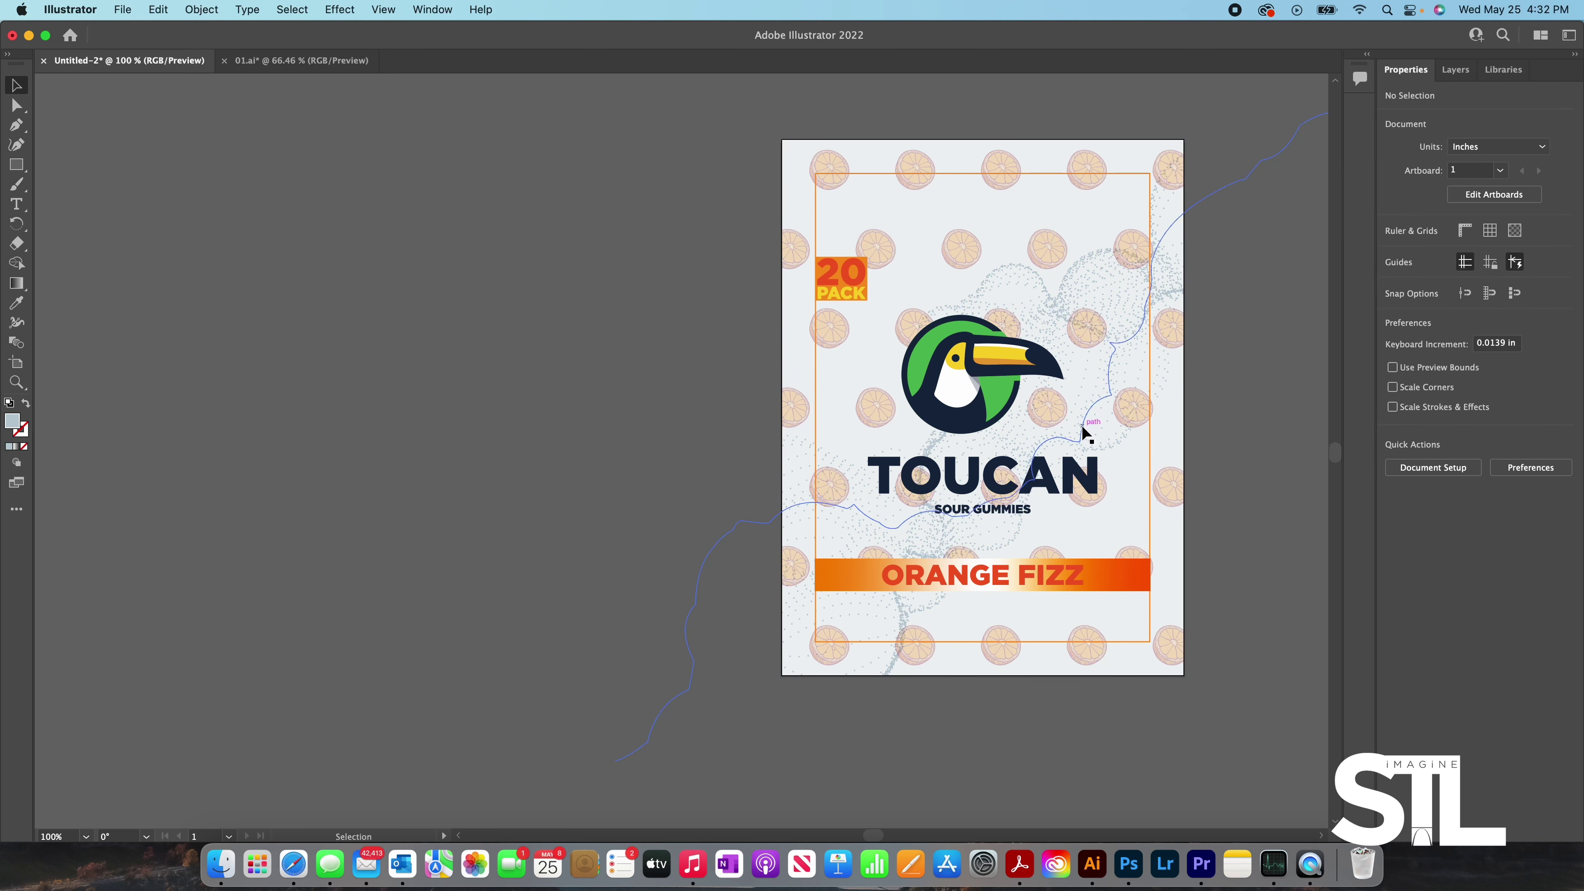
double_click(1119, 436)
left_click(1115, 437)
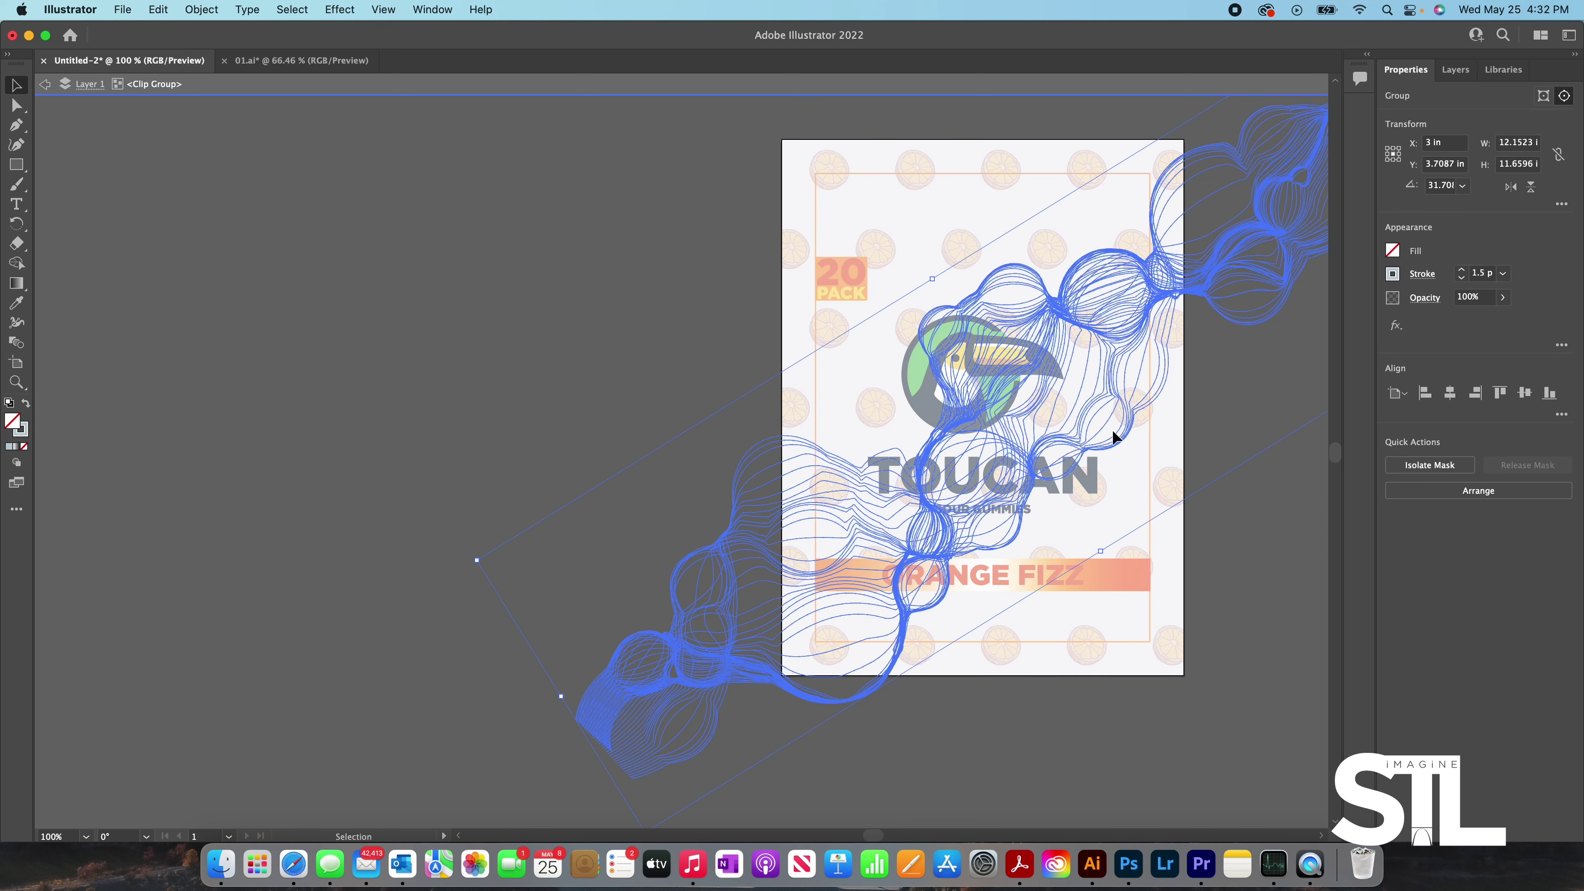
left_click(1394, 275)
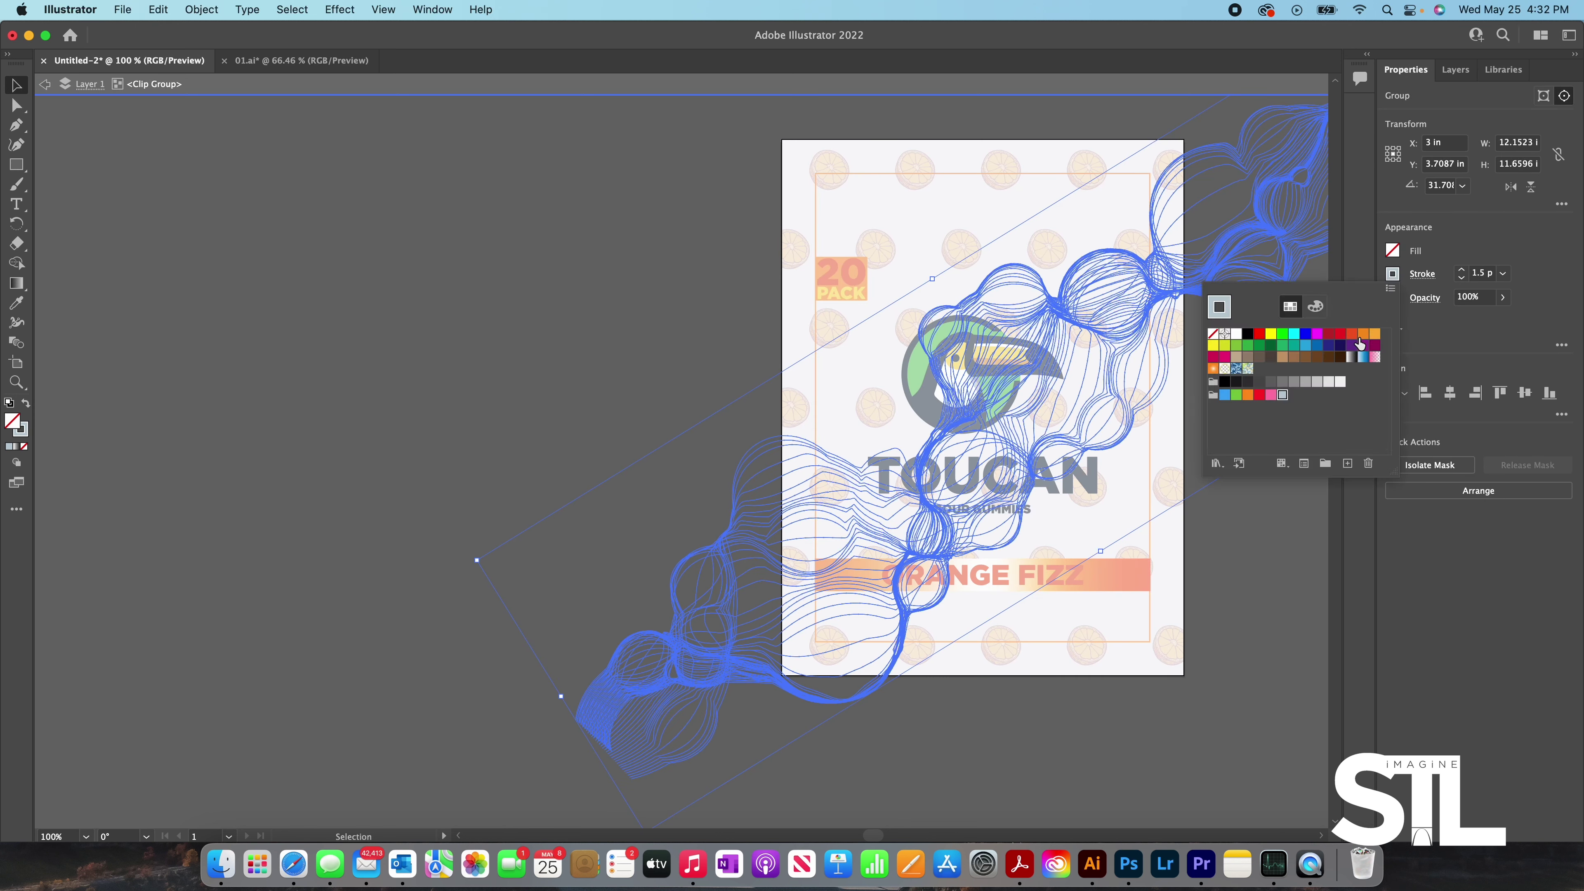
left_click(1376, 335)
left_click(1330, 531)
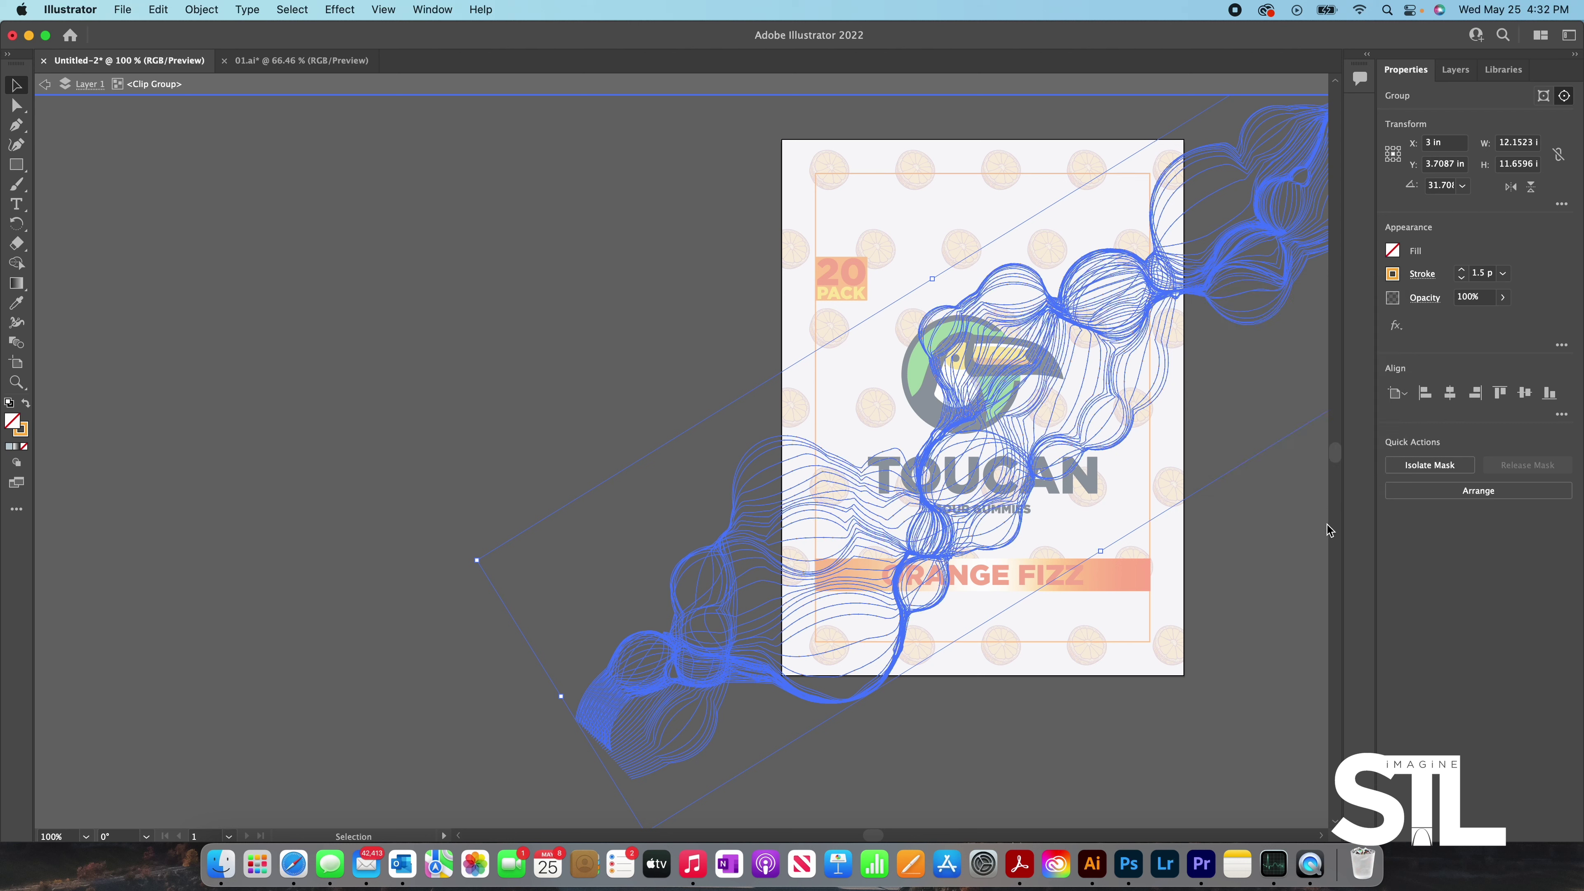
- Lower the bubble artwork's opacity and leave its clip group's isolation
left_click(1503, 298)
left_click_drag(1501, 318, 1473, 319)
left_click(1312, 478)
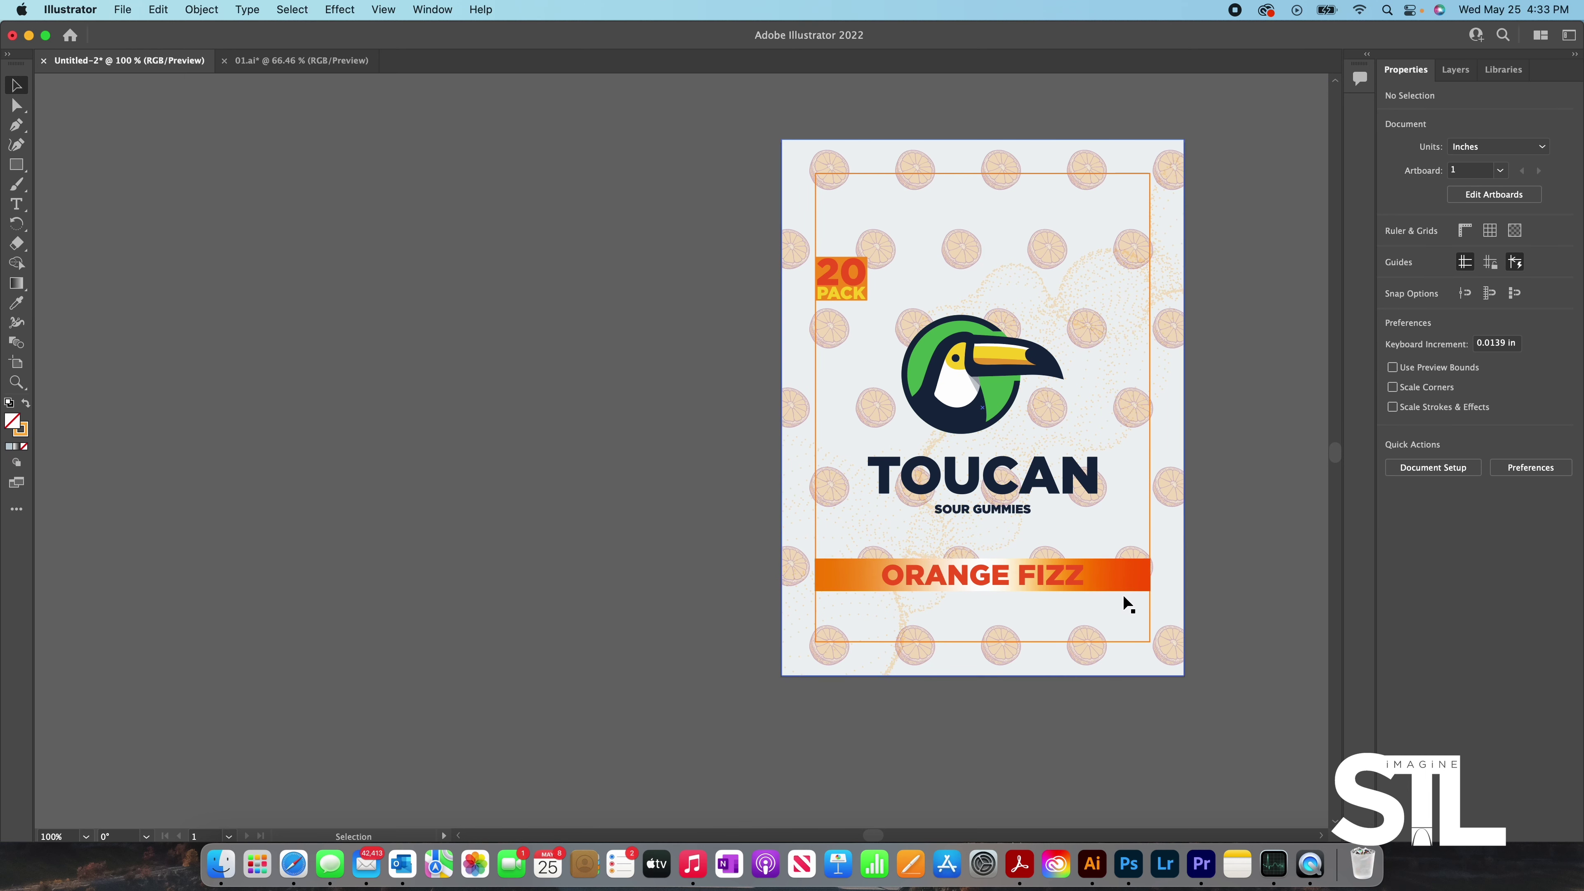
scroll(1132, 581, "down", 1)
scroll(1059, 624, "up", 1)
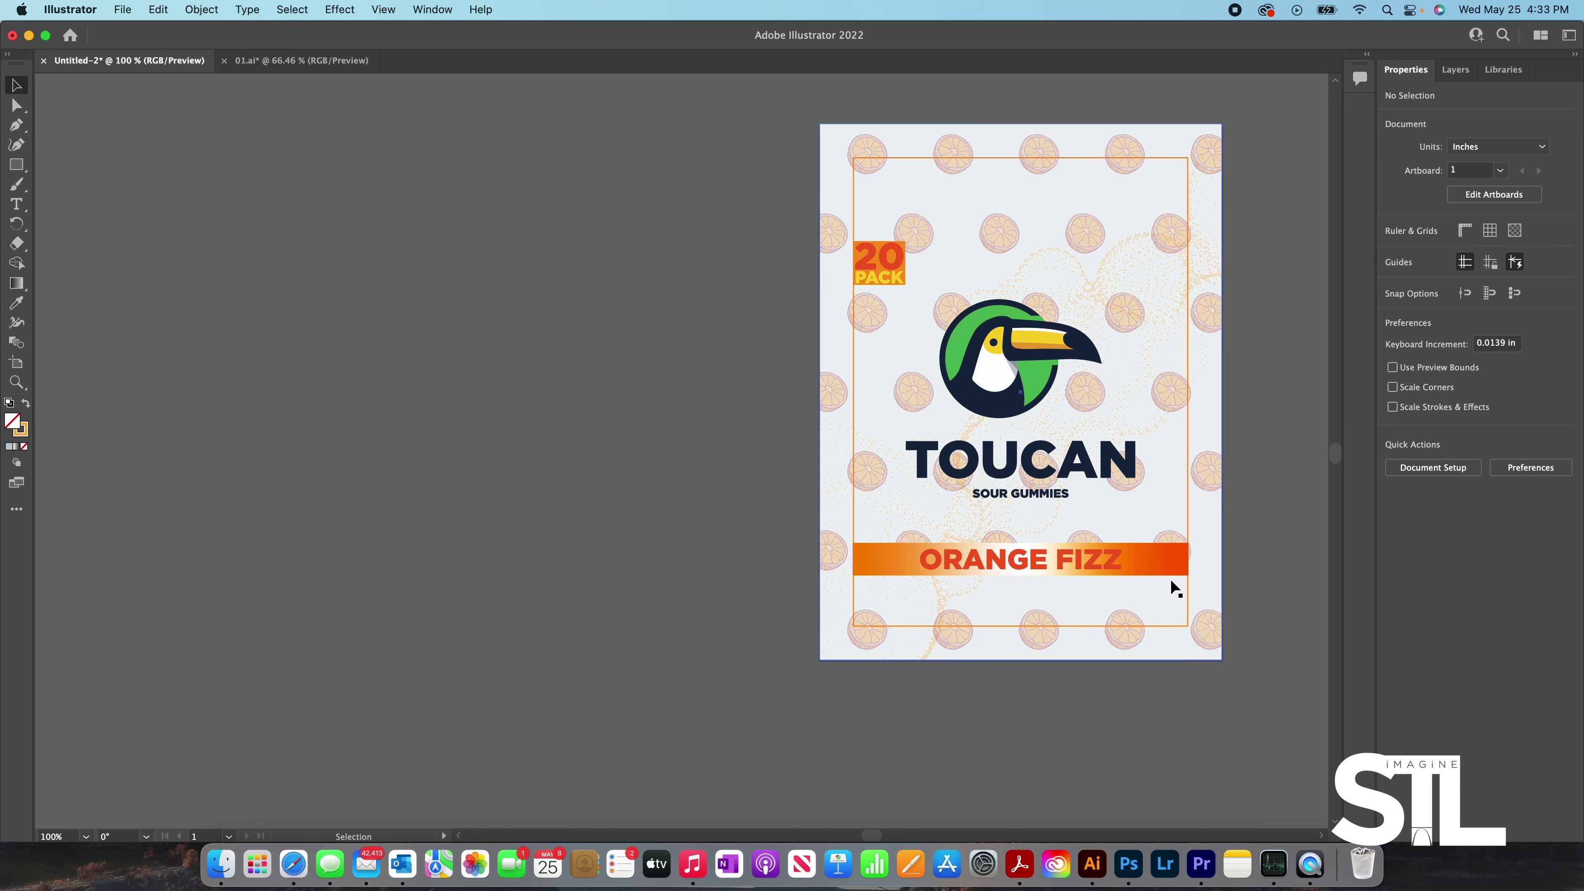
- Isolate the background rectangle and compare several fill swatches, including yellow, blue, red and green, finishing on the light orange swatch
double_click(1173, 654)
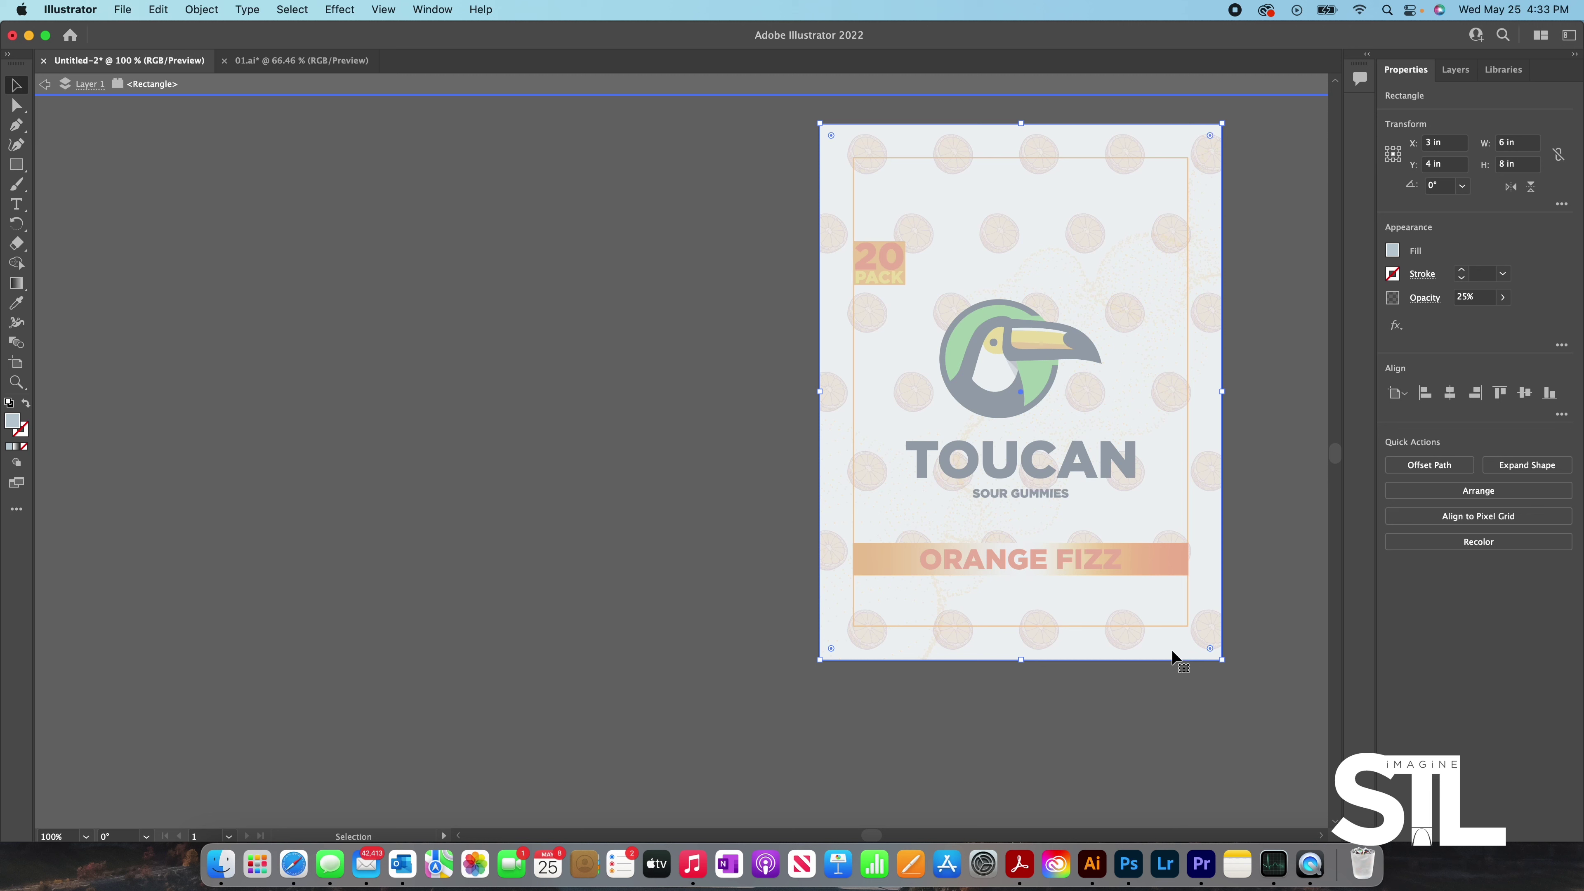
left_click(1392, 251)
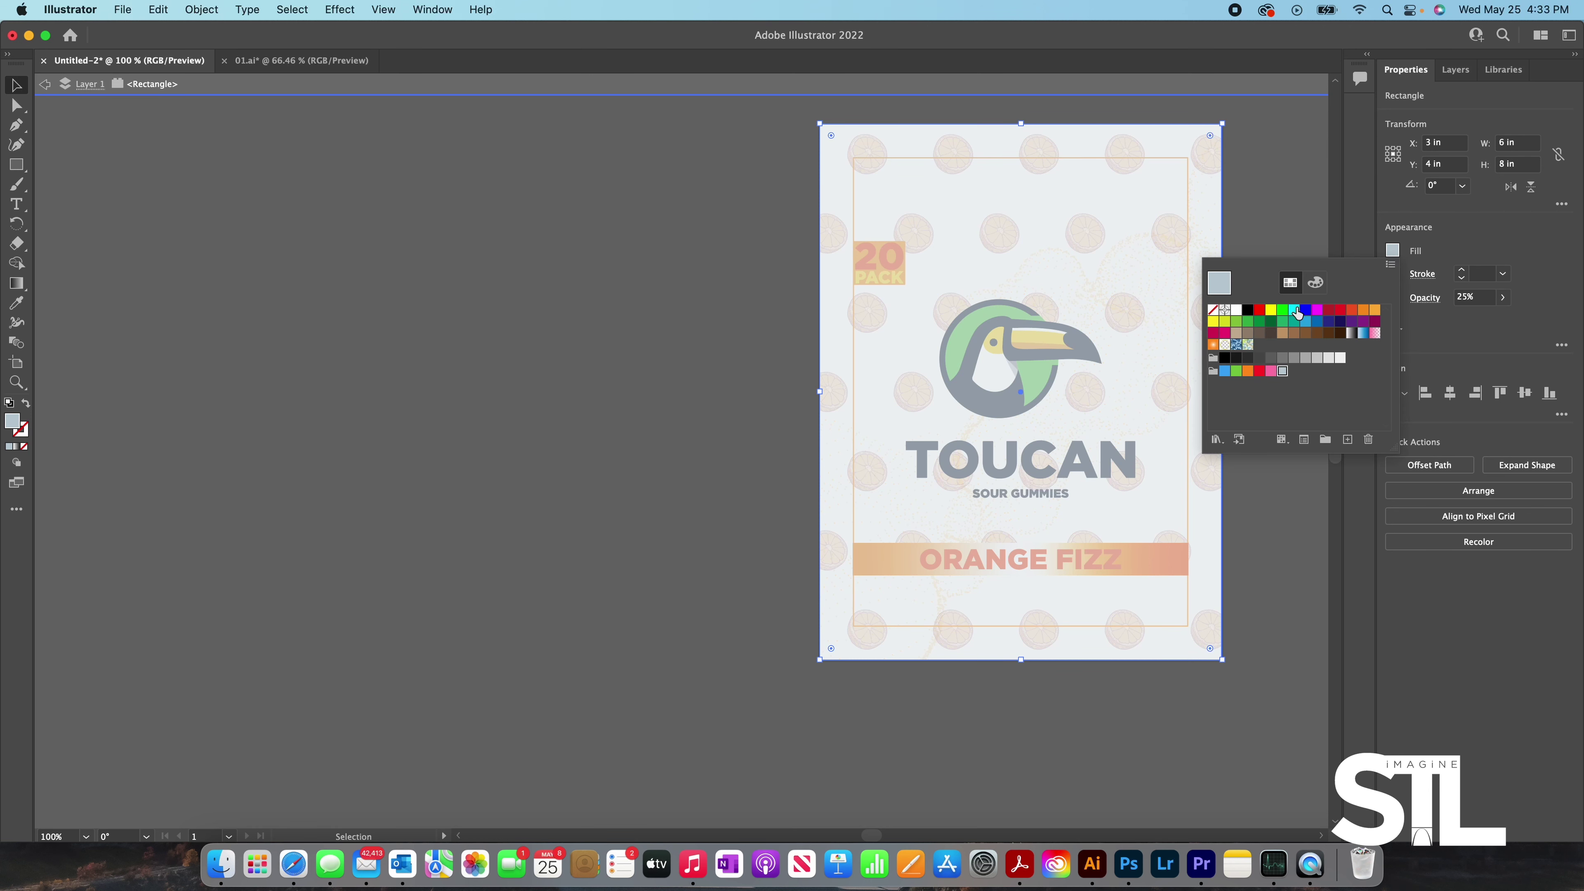
left_click(1271, 311)
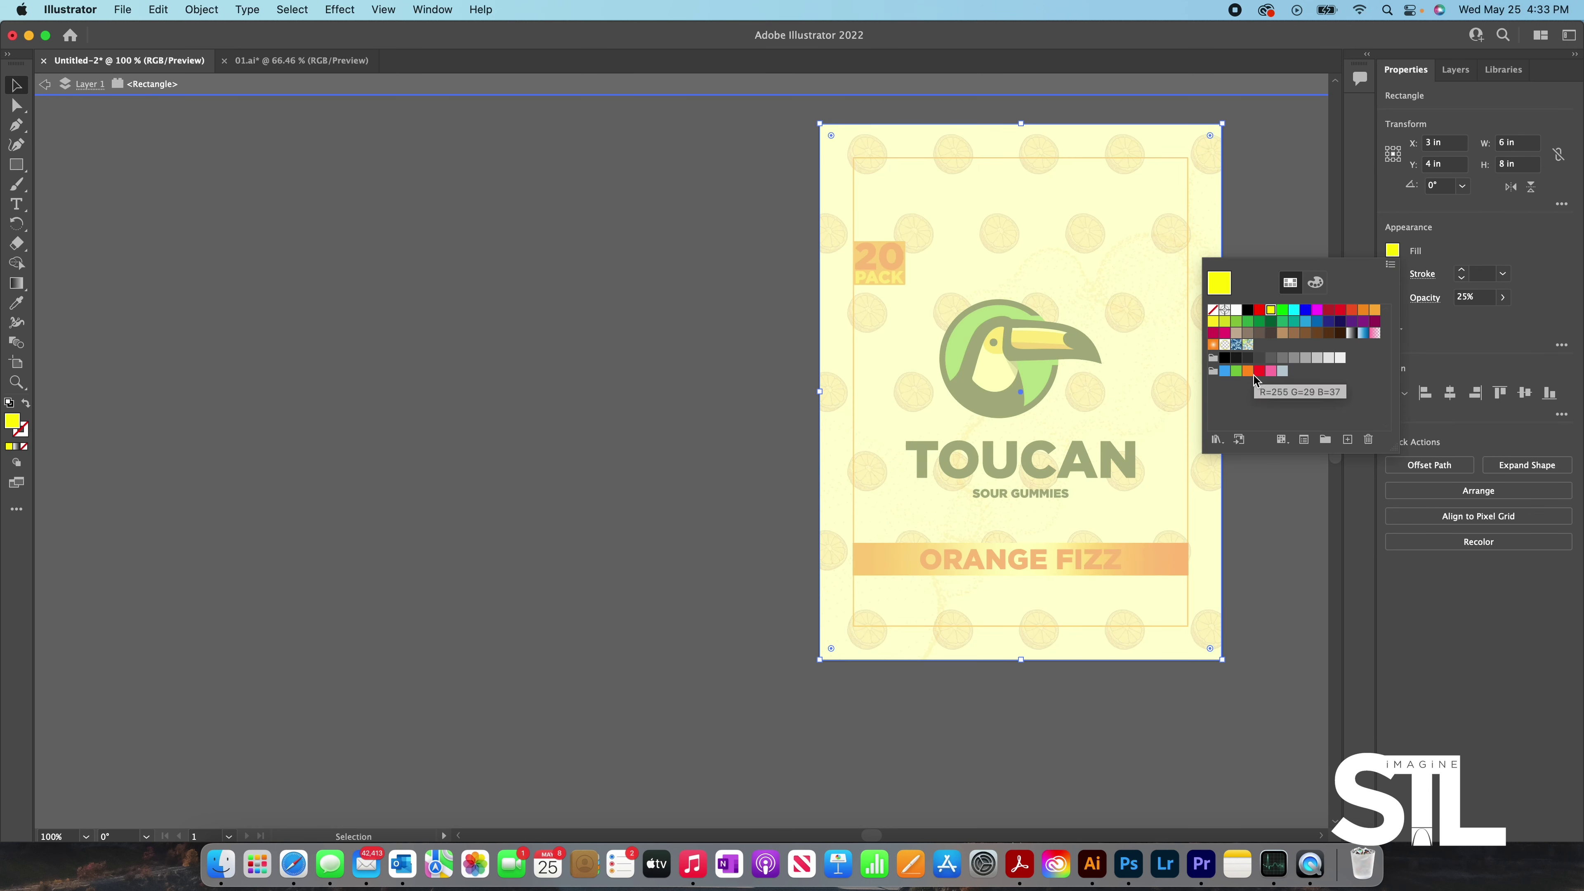
left_click(1225, 372)
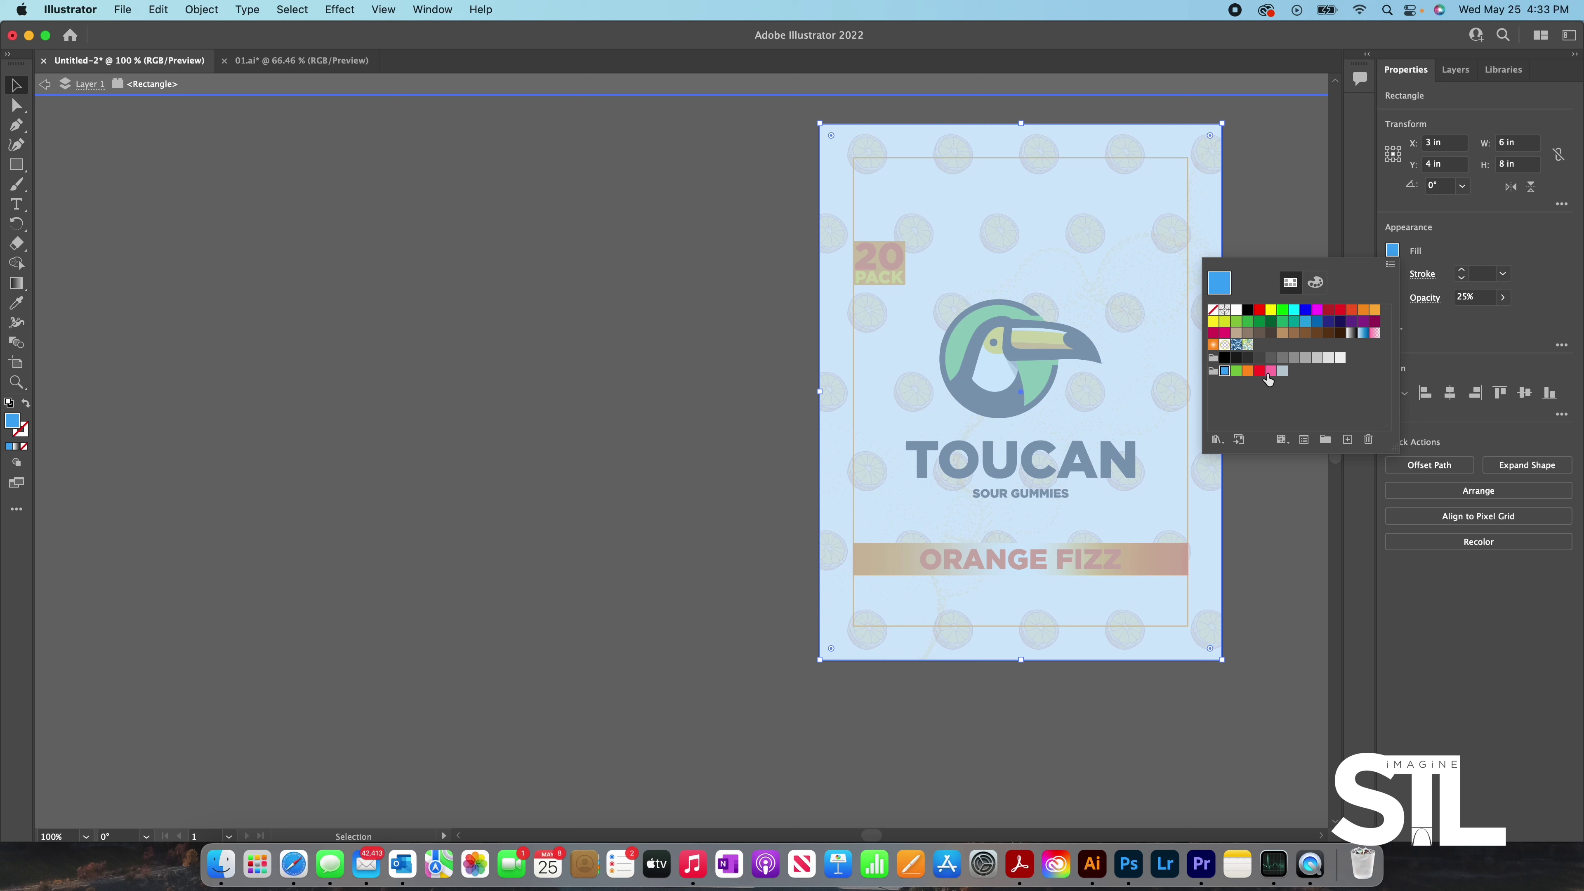
left_click(1247, 372)
left_click(1259, 372)
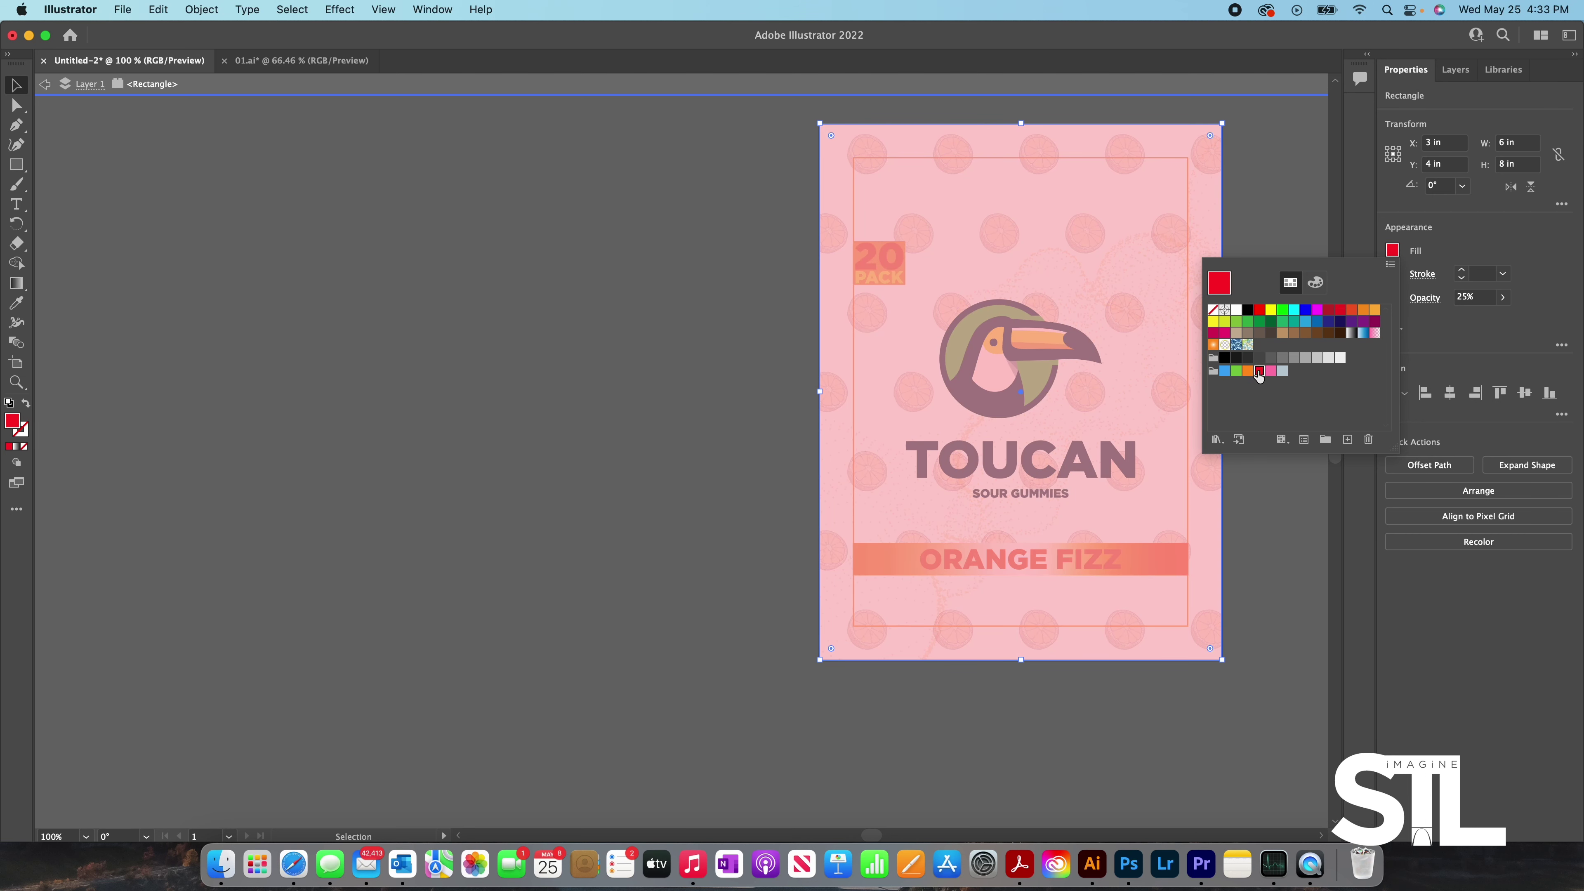
left_click(1282, 310)
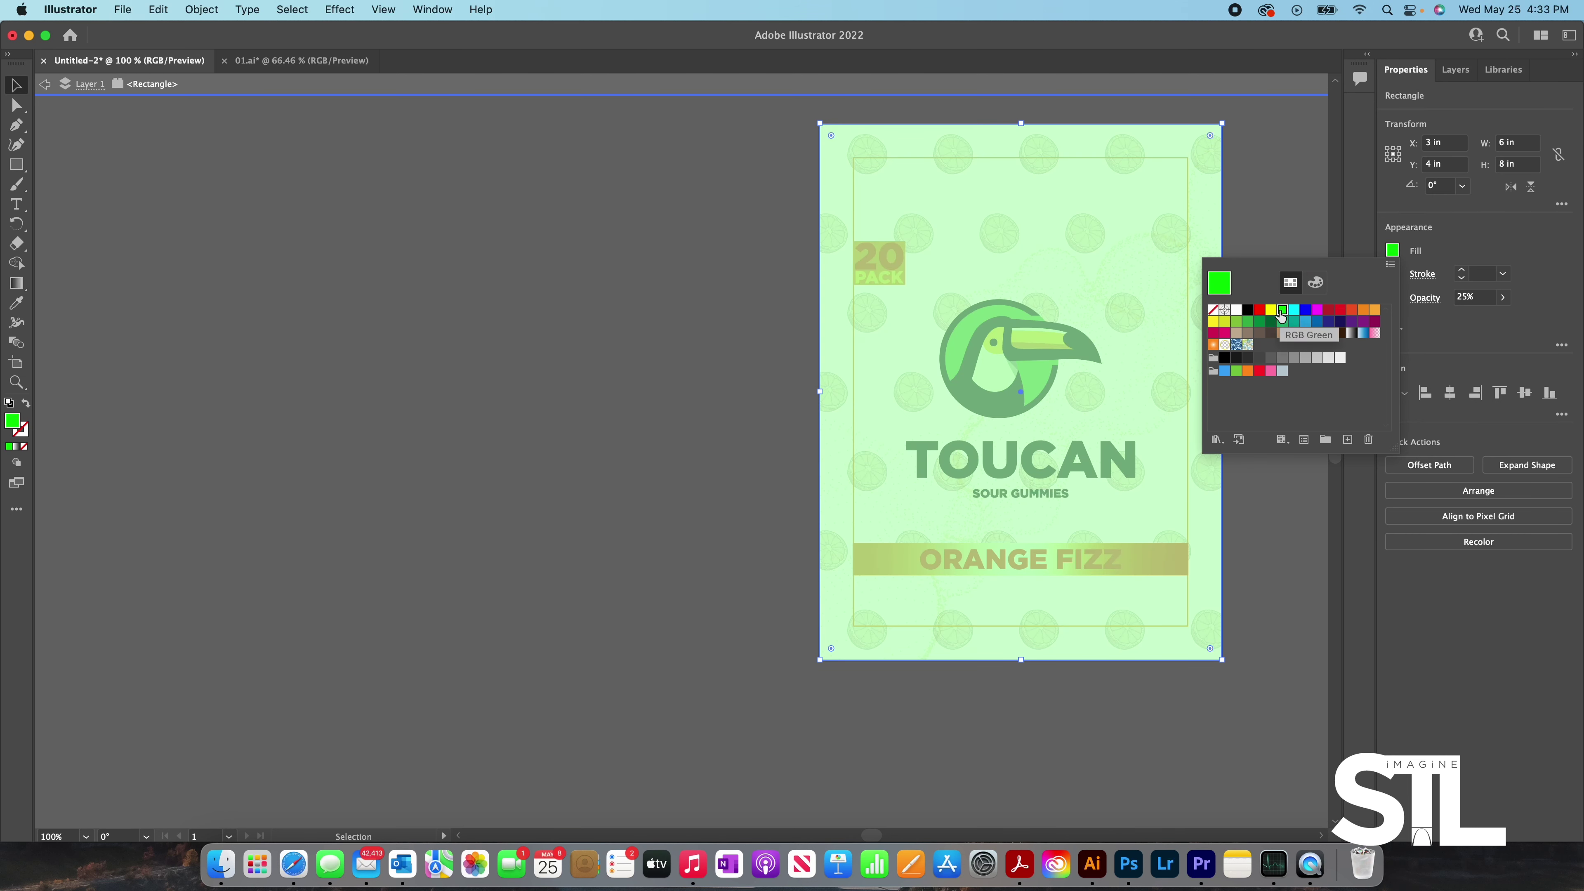
left_click(1270, 312)
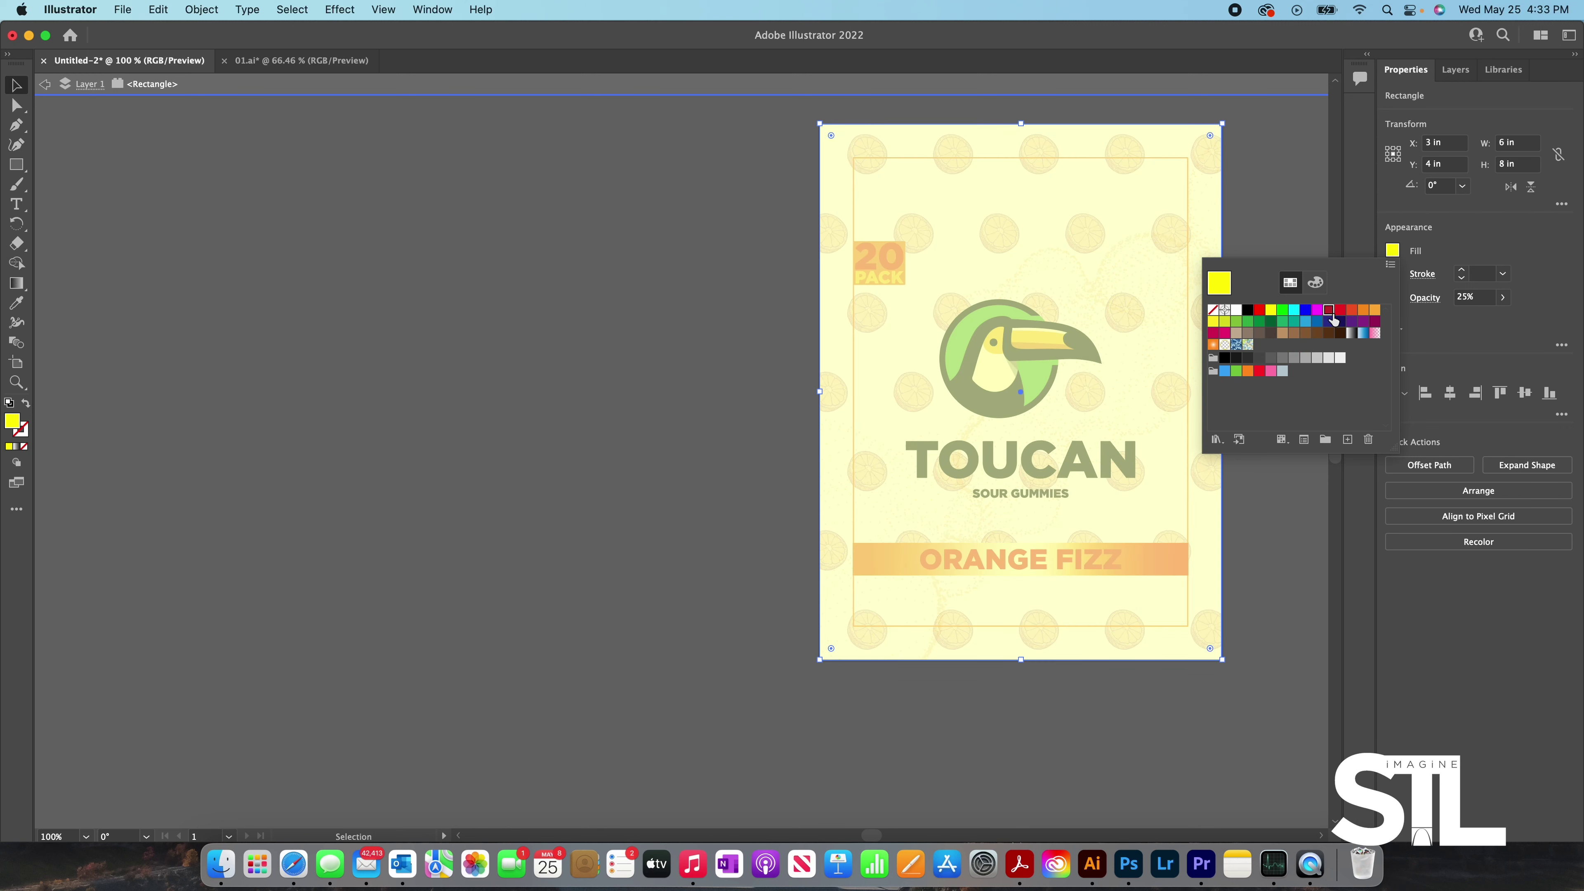
left_click(1329, 310)
left_click(1352, 310)
left_click(1363, 310)
left_click(1375, 310)
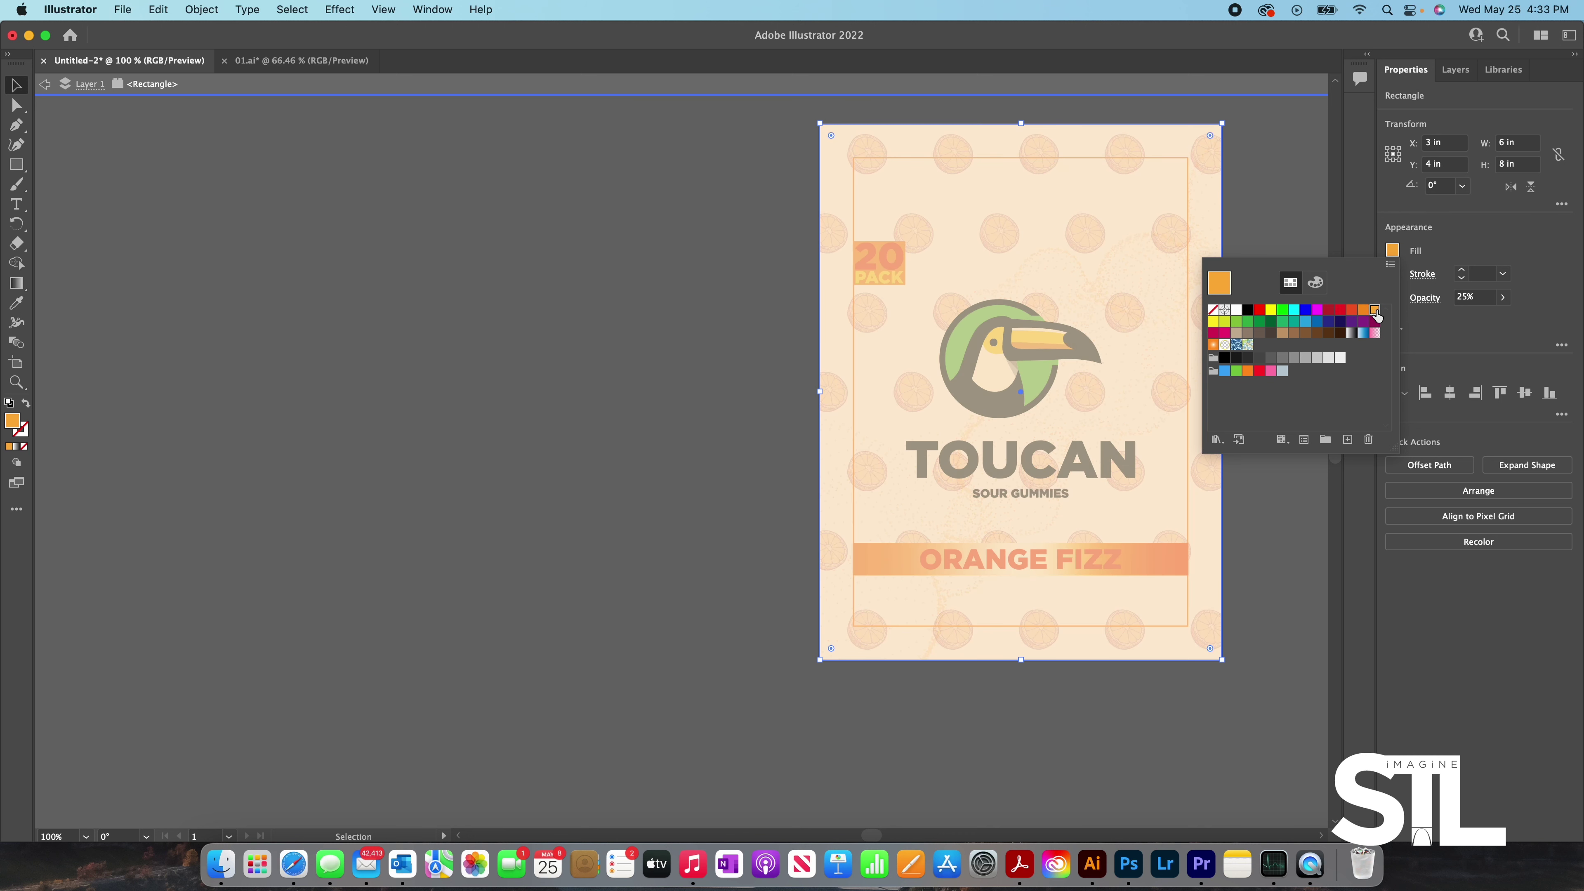
left_click(1276, 524)
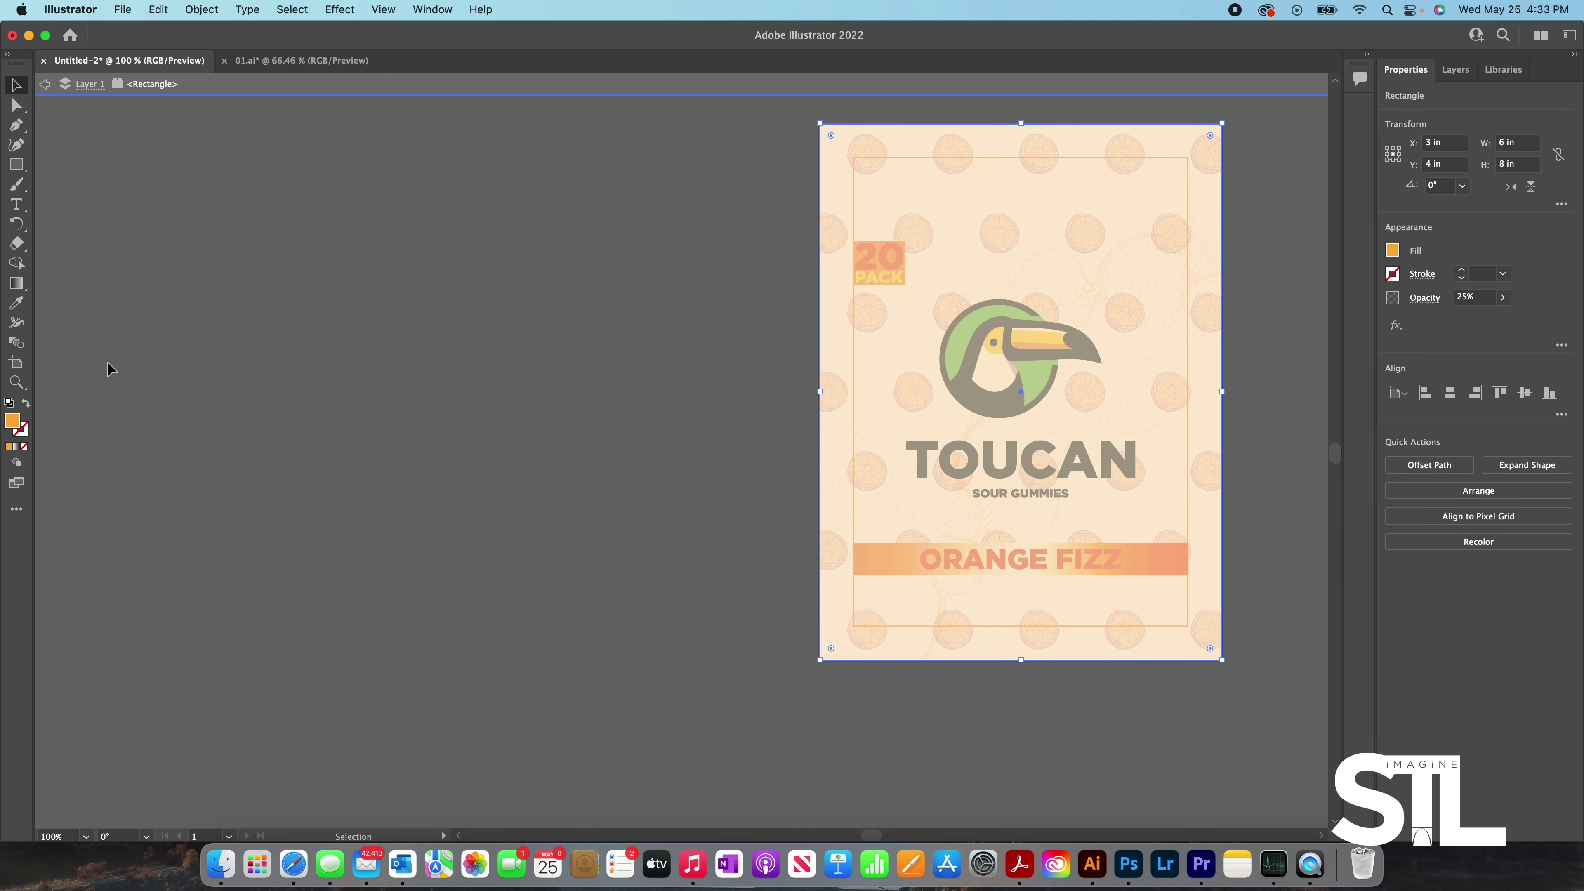
- Apply a freeform gradient to the background rectangle, with a light orange upper-right stop and a white upper-left stop
double_click(17, 284)
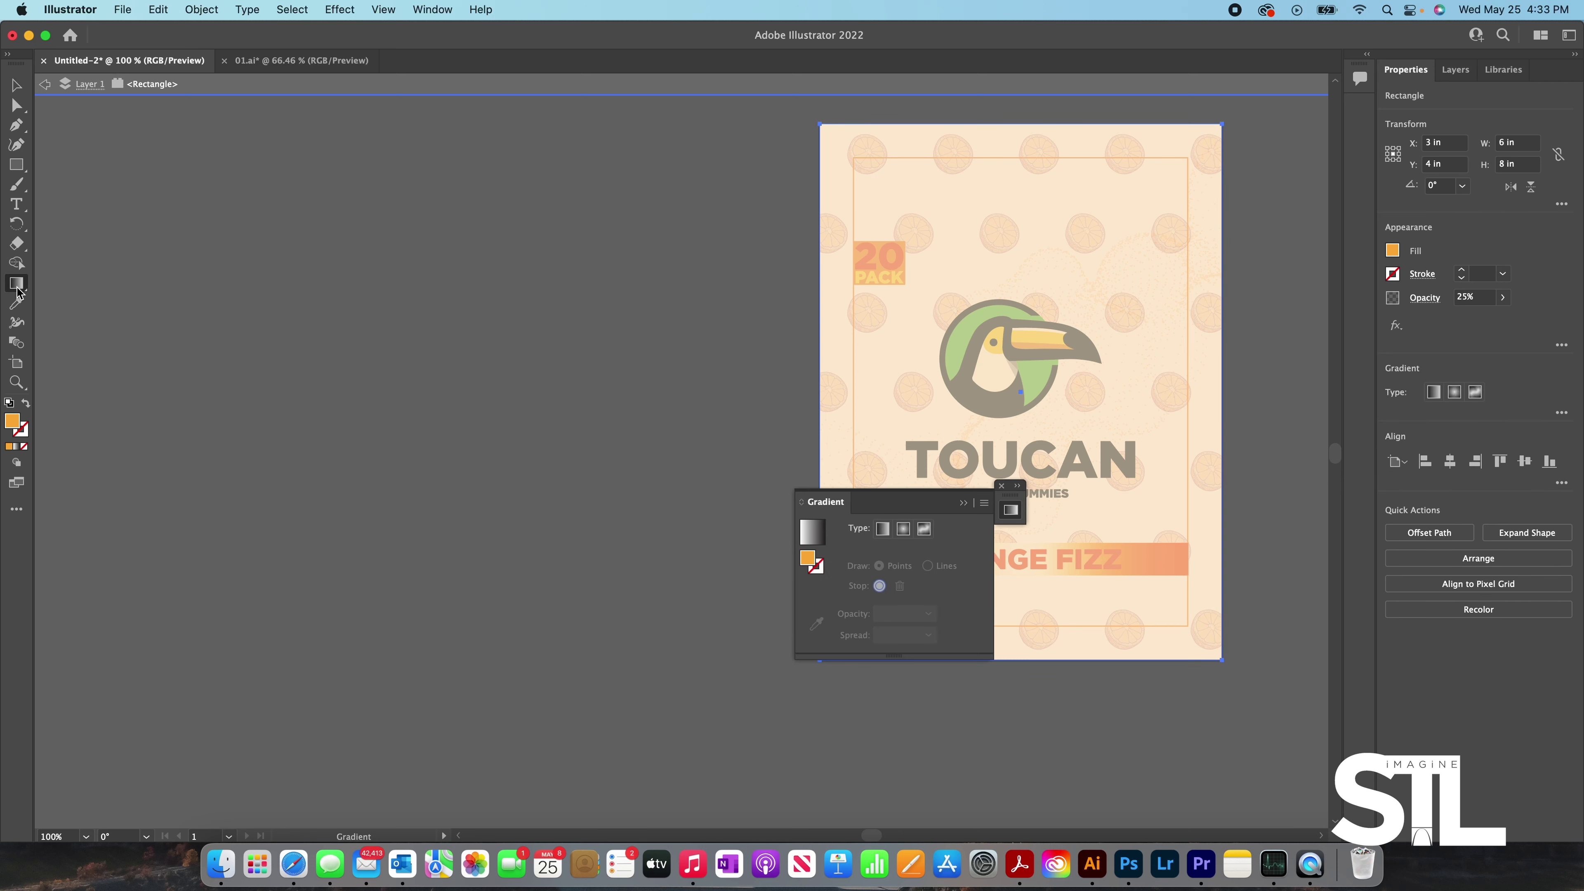
left_click(923, 528)
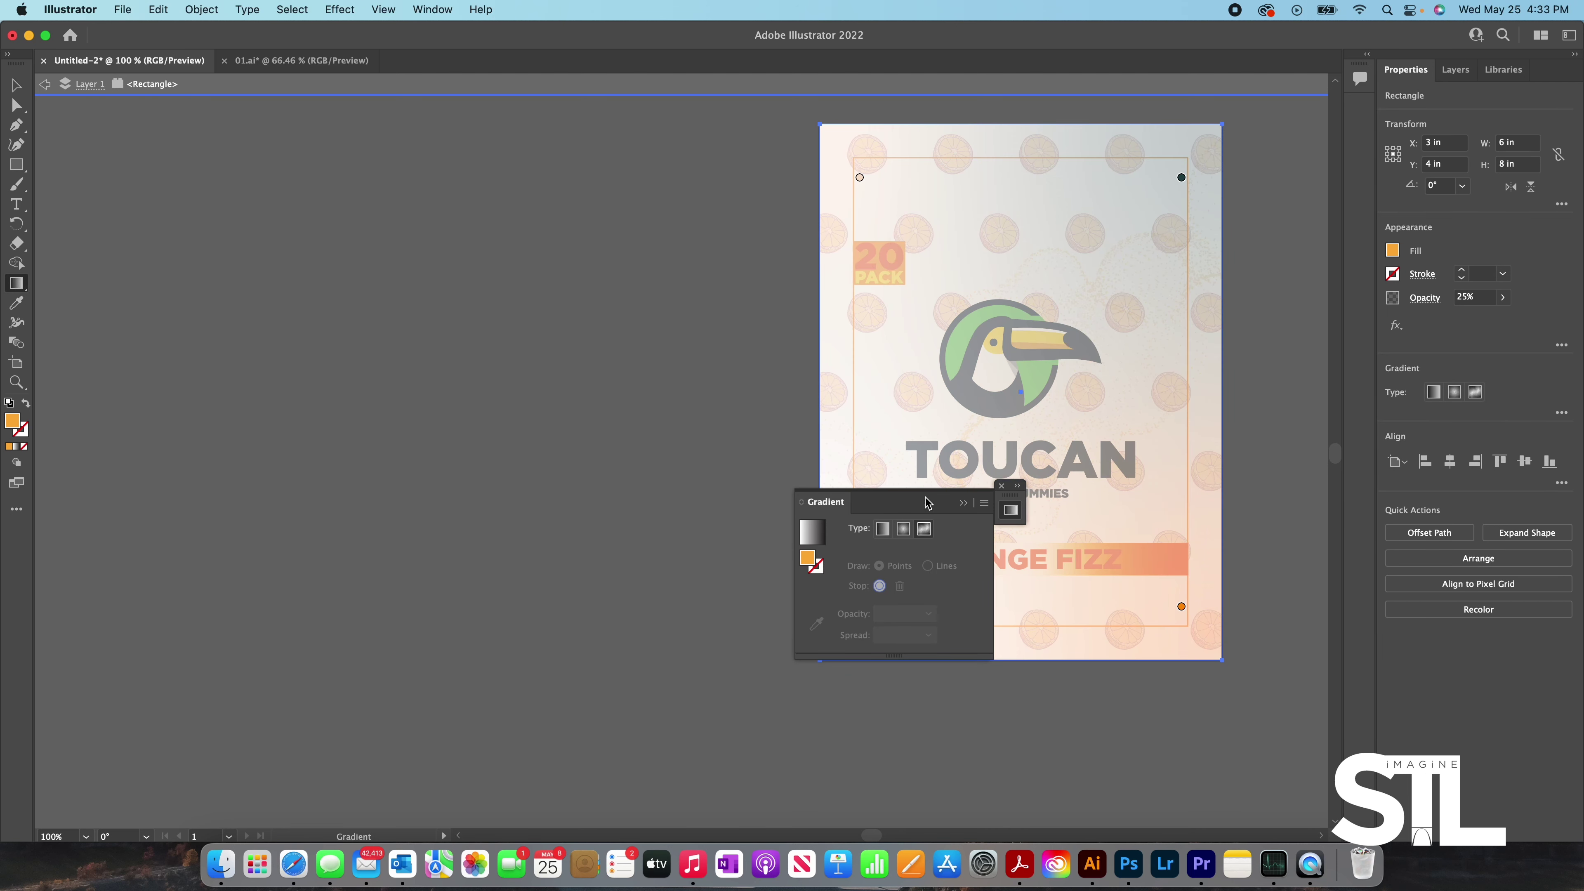
double_click(1181, 177)
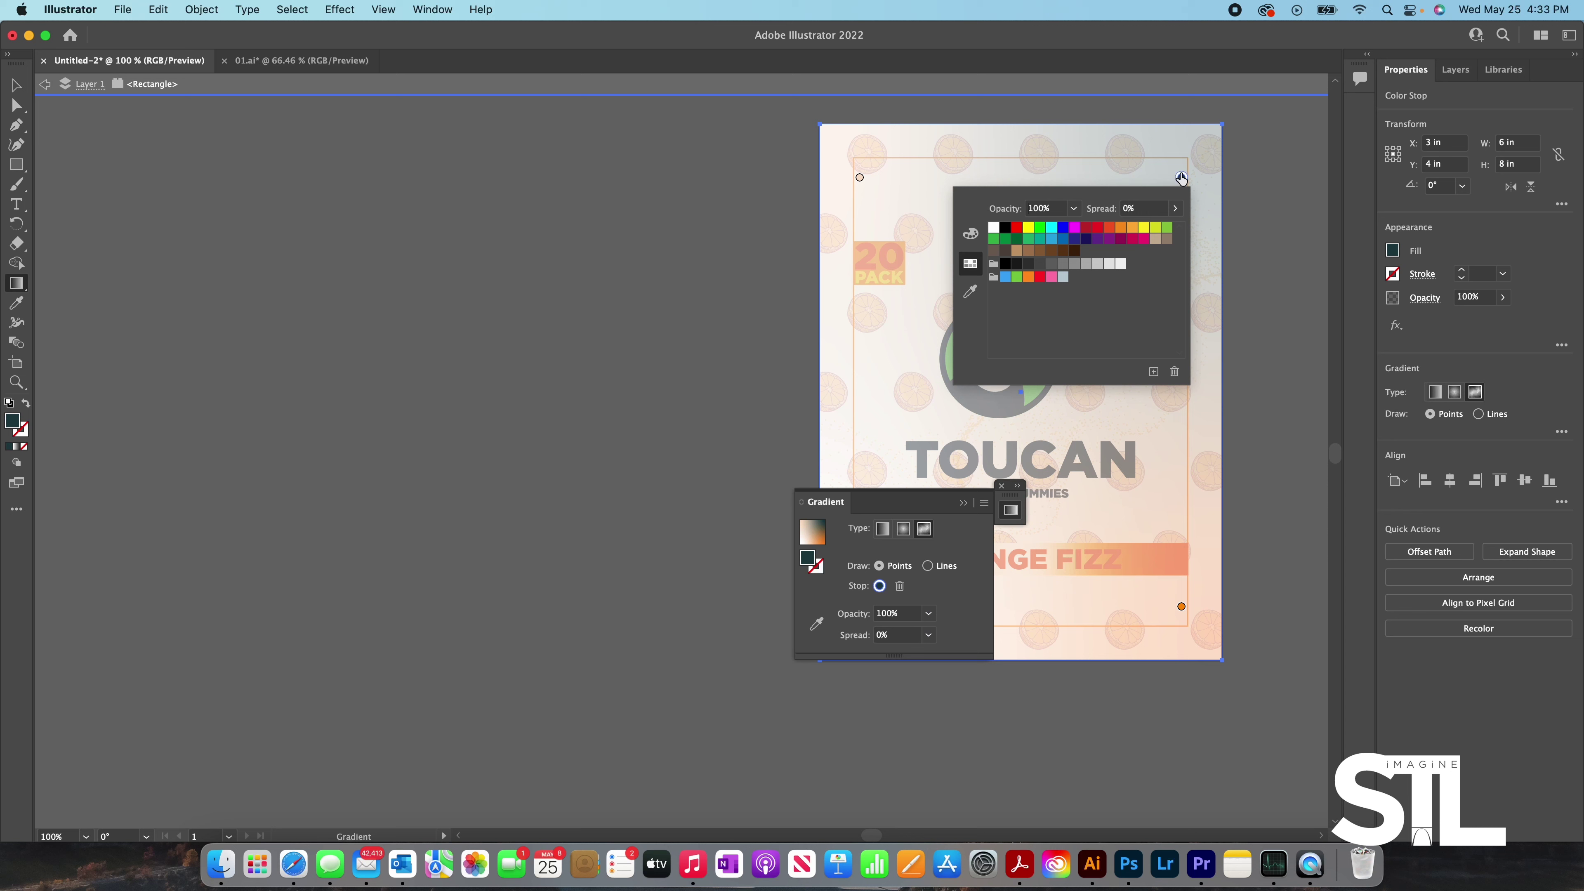
left_click(1134, 229)
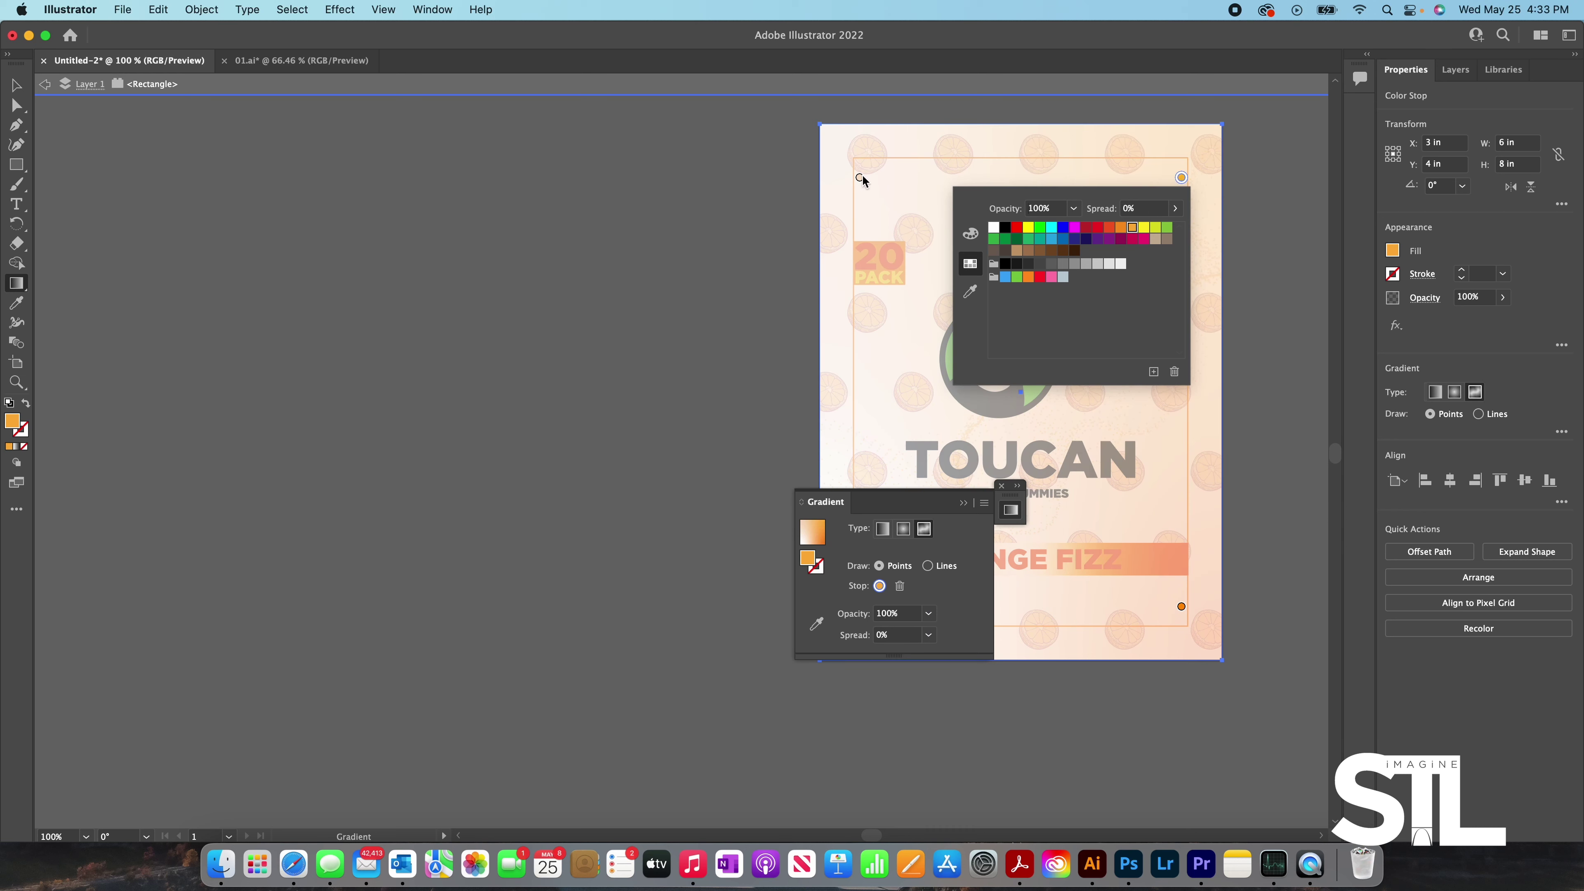
double_click(860, 178)
left_click(673, 228)
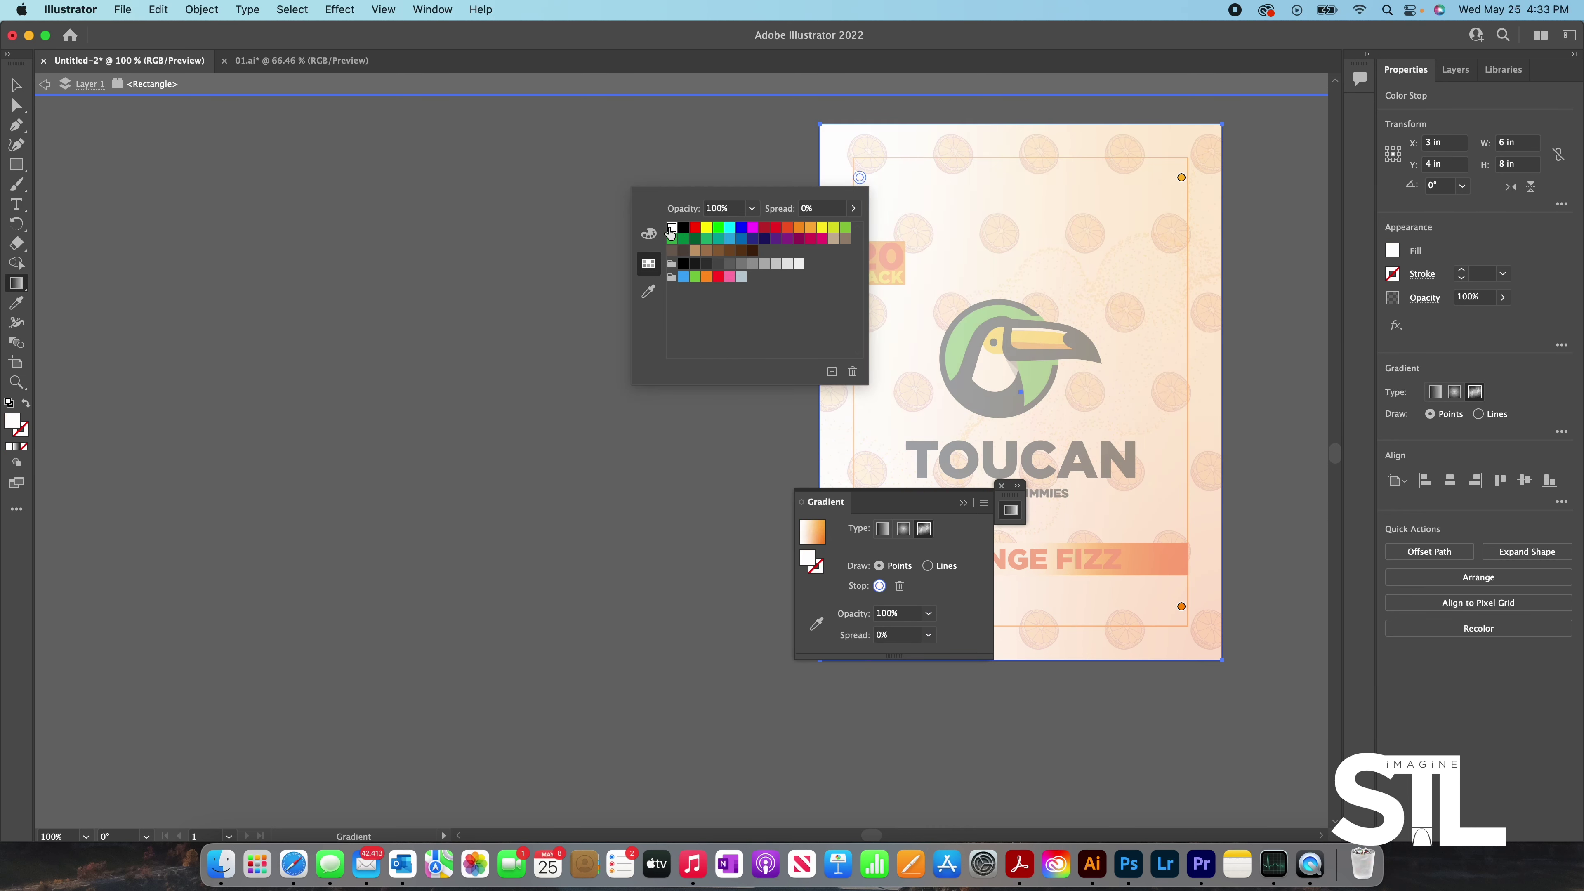
- Add a white gradient stop just below the ORANGE FIZZ banner and a light orange stop in the rectangle's lower-left corner
left_click(1028, 468)
left_click(1057, 578)
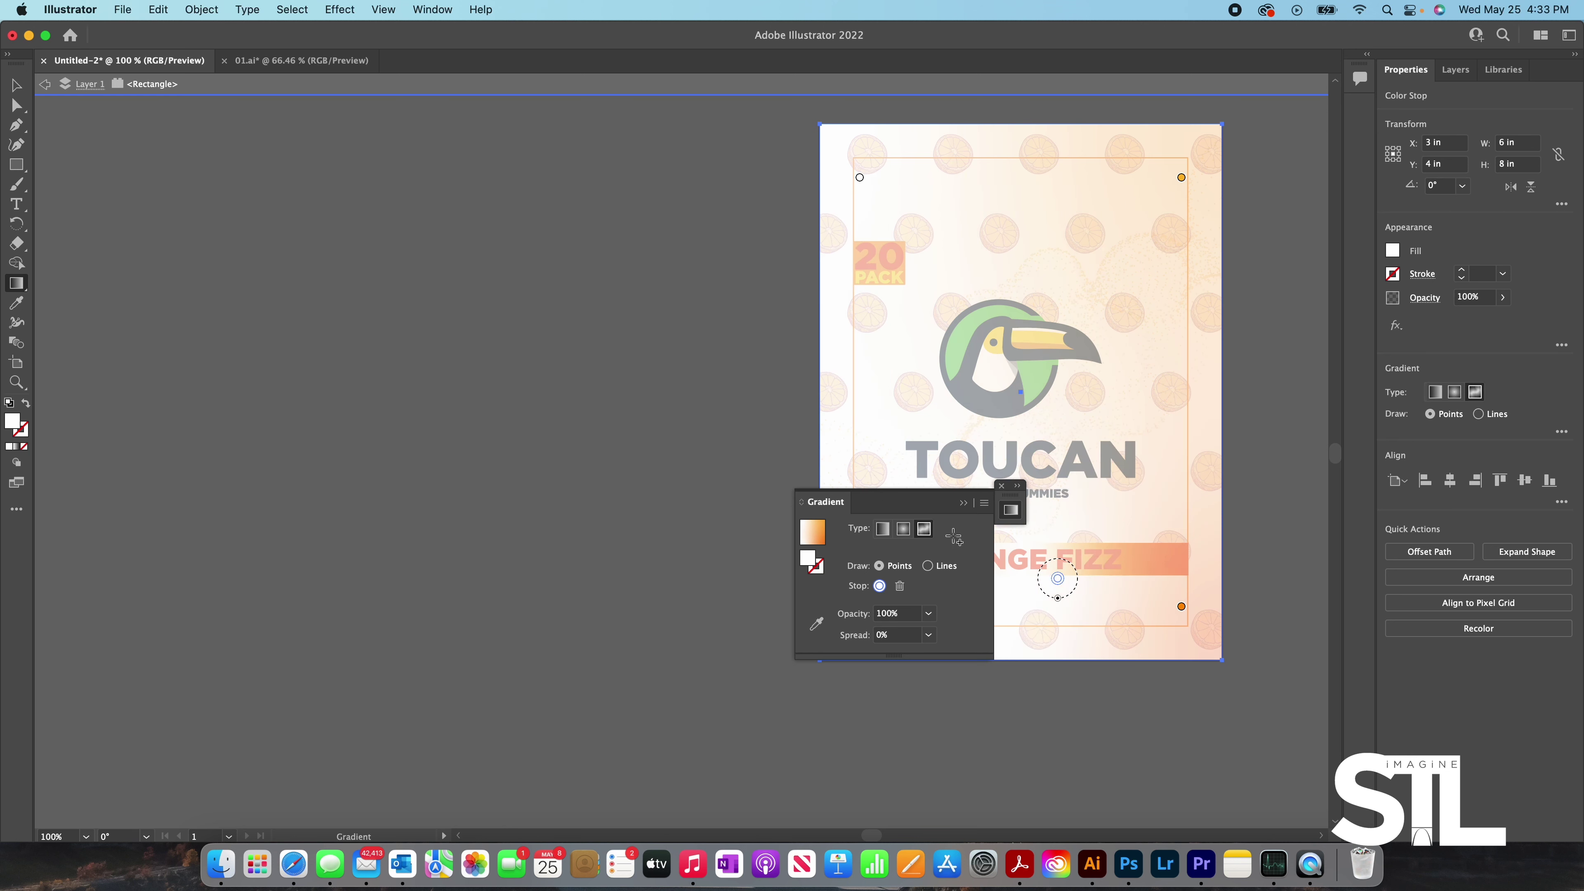
left_click_drag(888, 502, 620, 432)
double_click(861, 608)
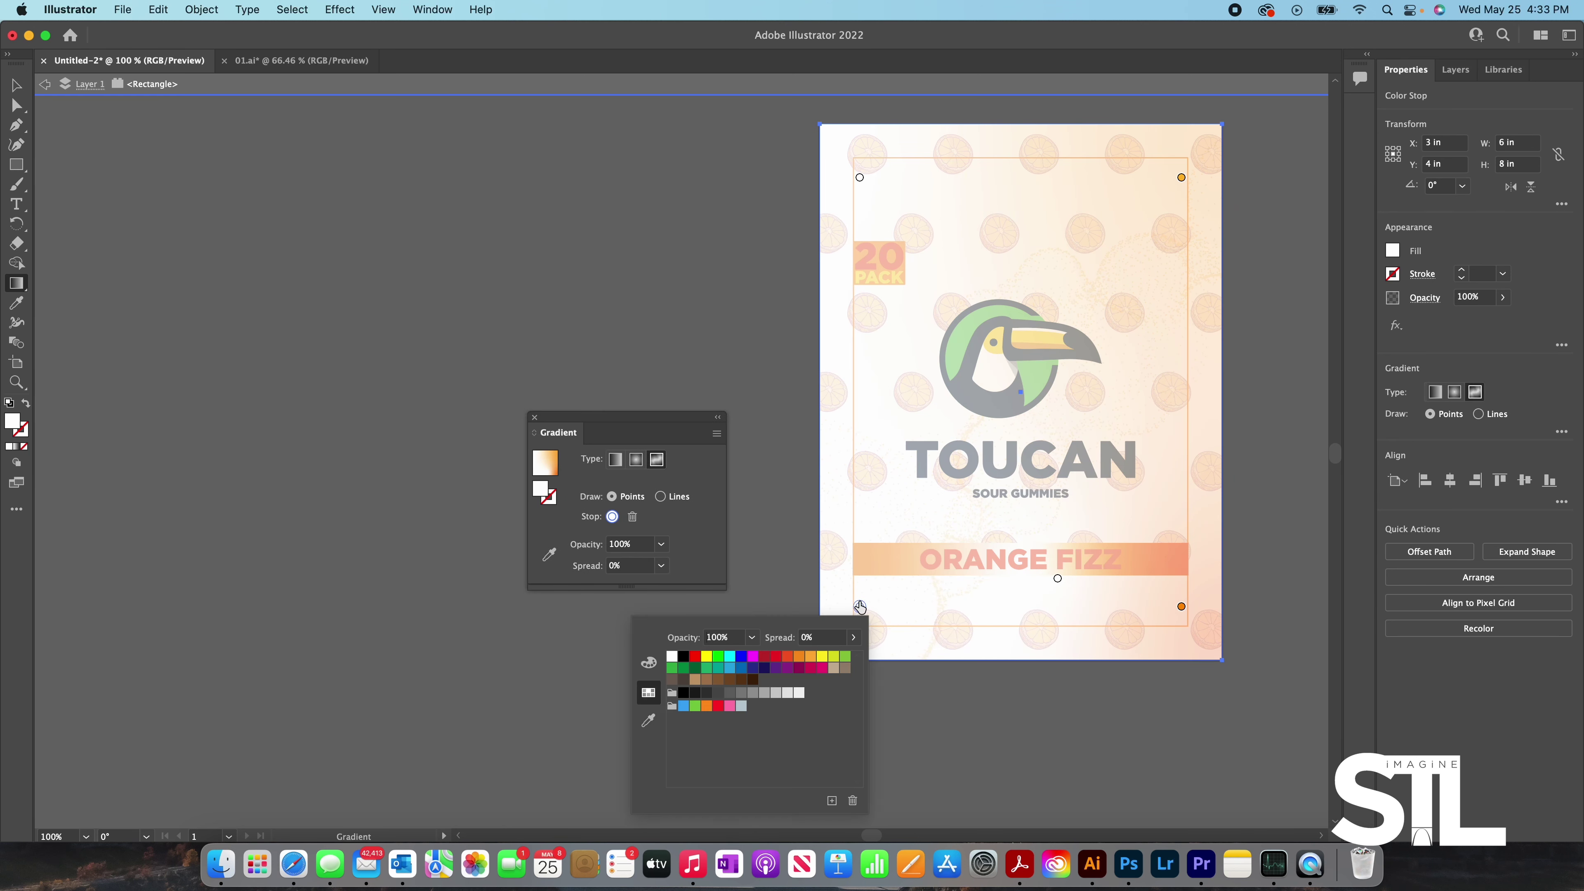
left_click(809, 657)
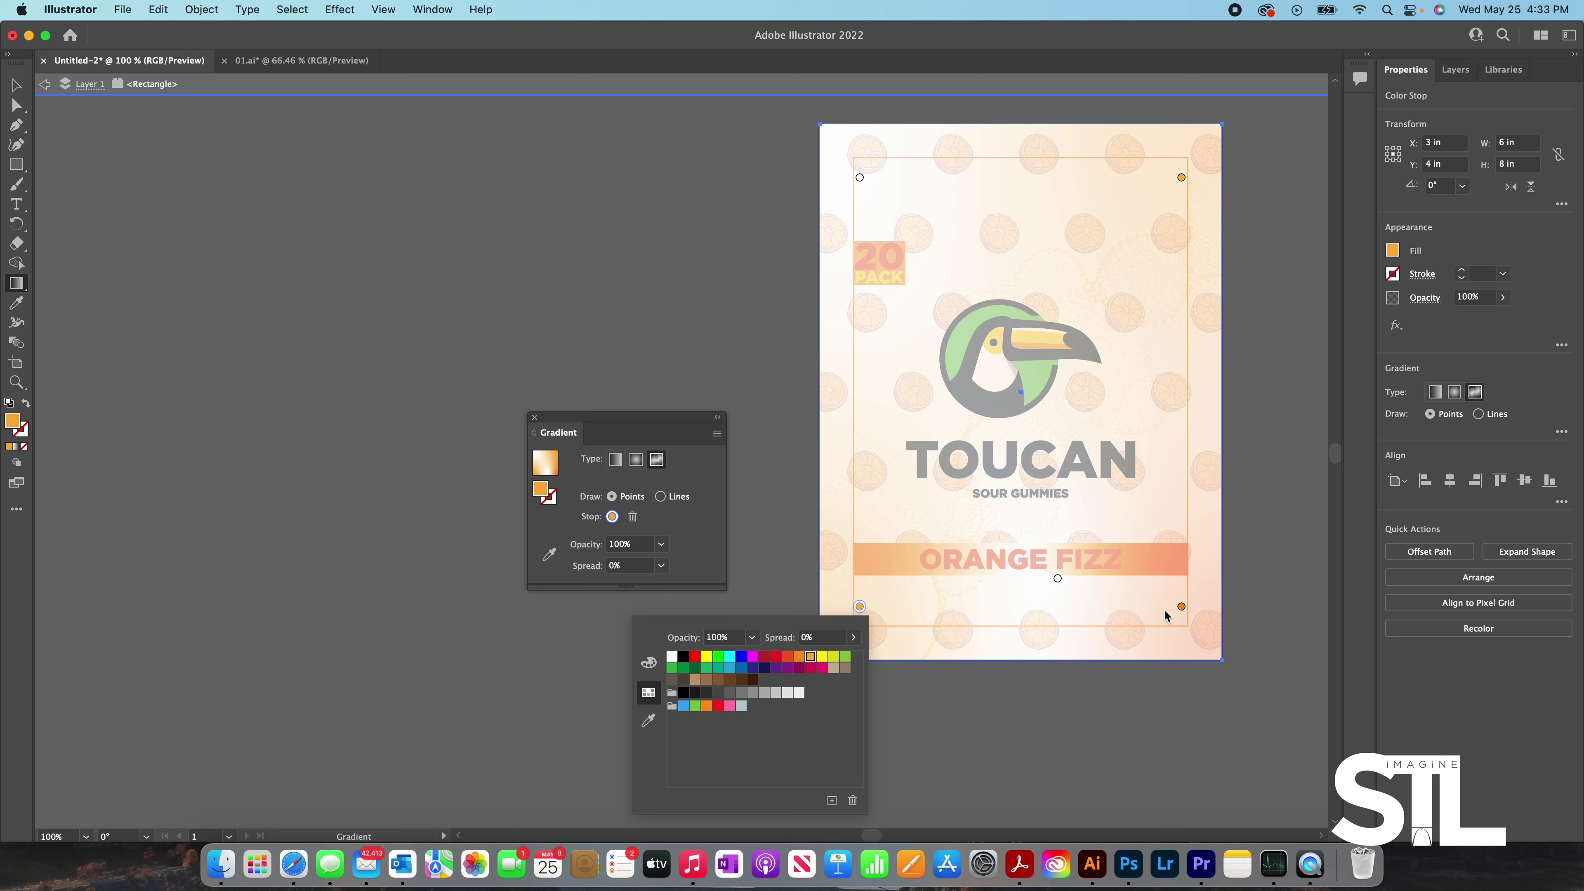
- Set the gradient's lower-right stop to white and leave the background rectangle's isolation
double_click(1181, 606)
left_click(994, 657)
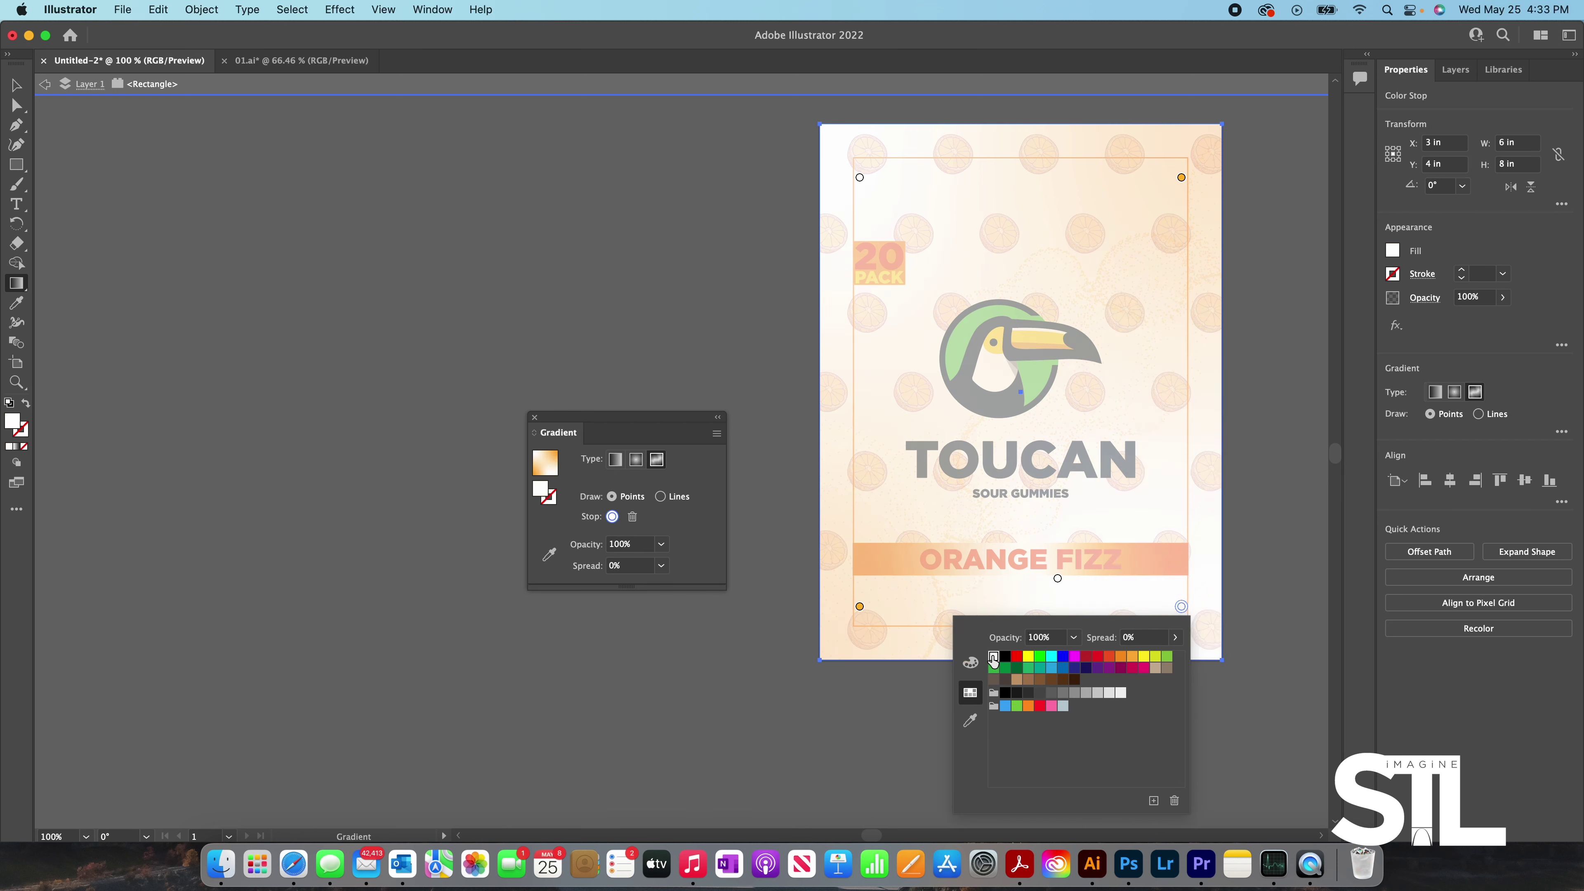
left_click(1278, 592)
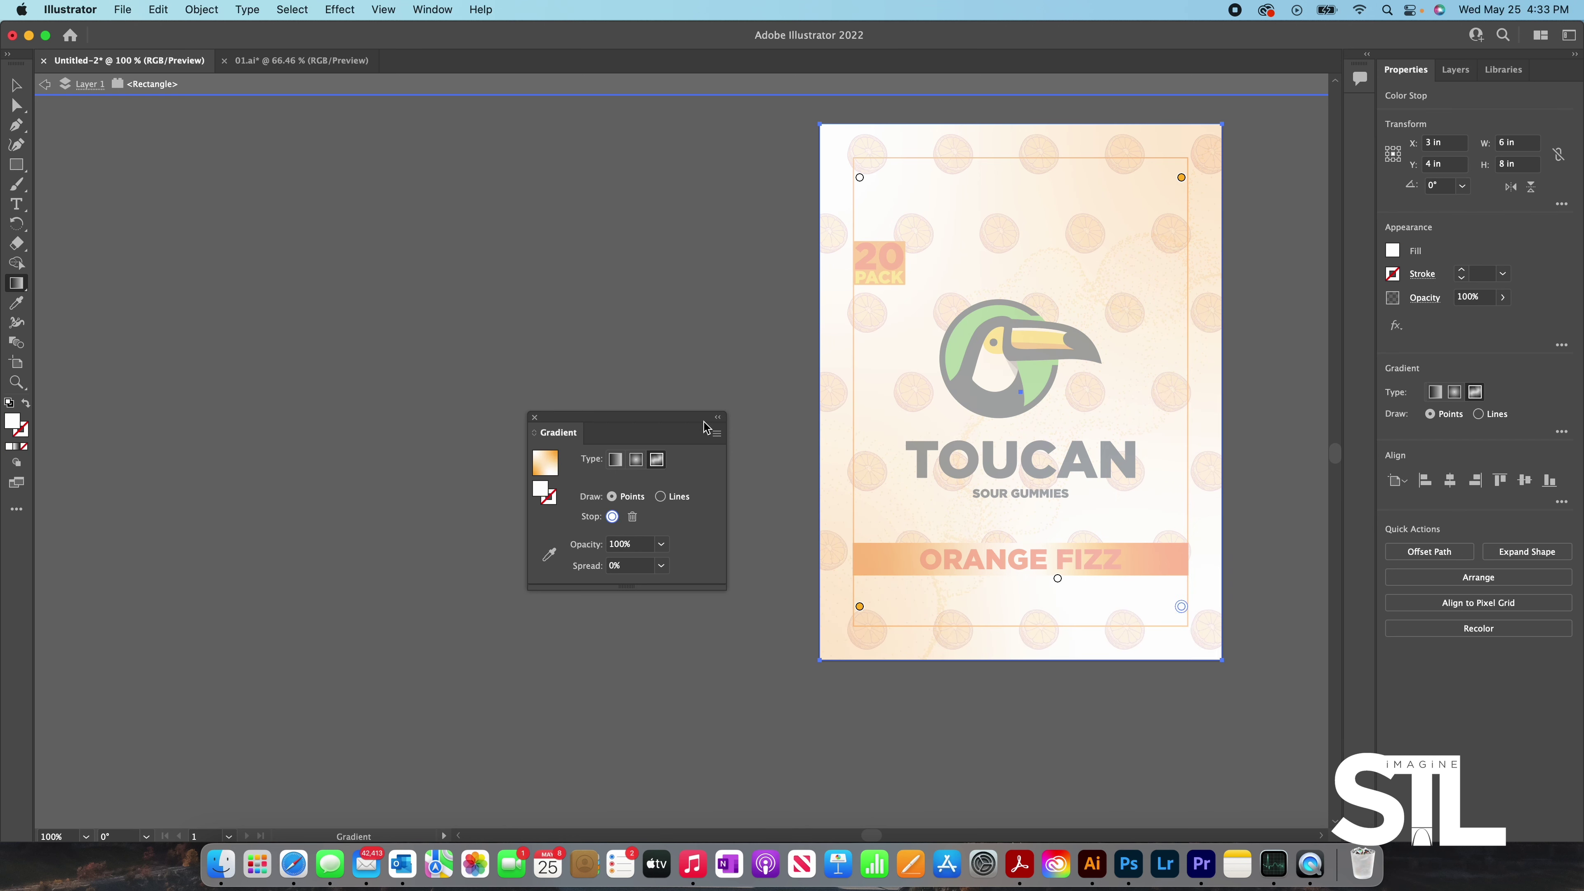
left_click(16, 85)
double_click(418, 195)
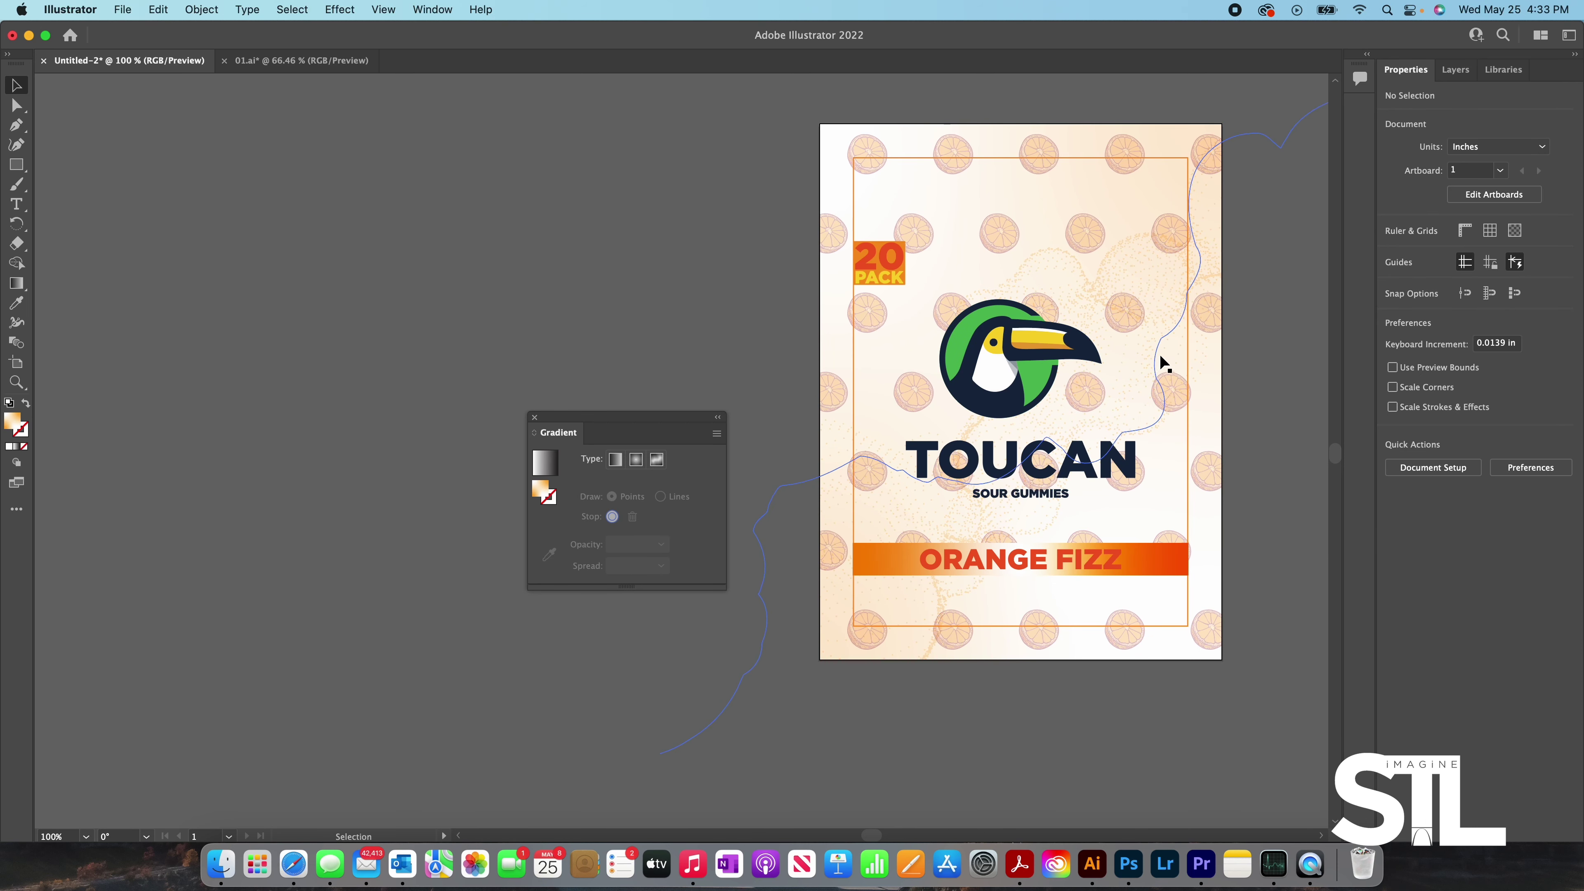
- Move the ORANGE FIZZ banner and its text slightly down towards the frame's lower edge and deselect them
scroll(1343, 369, "up", 5)
scroll(1245, 549, "down", 5)
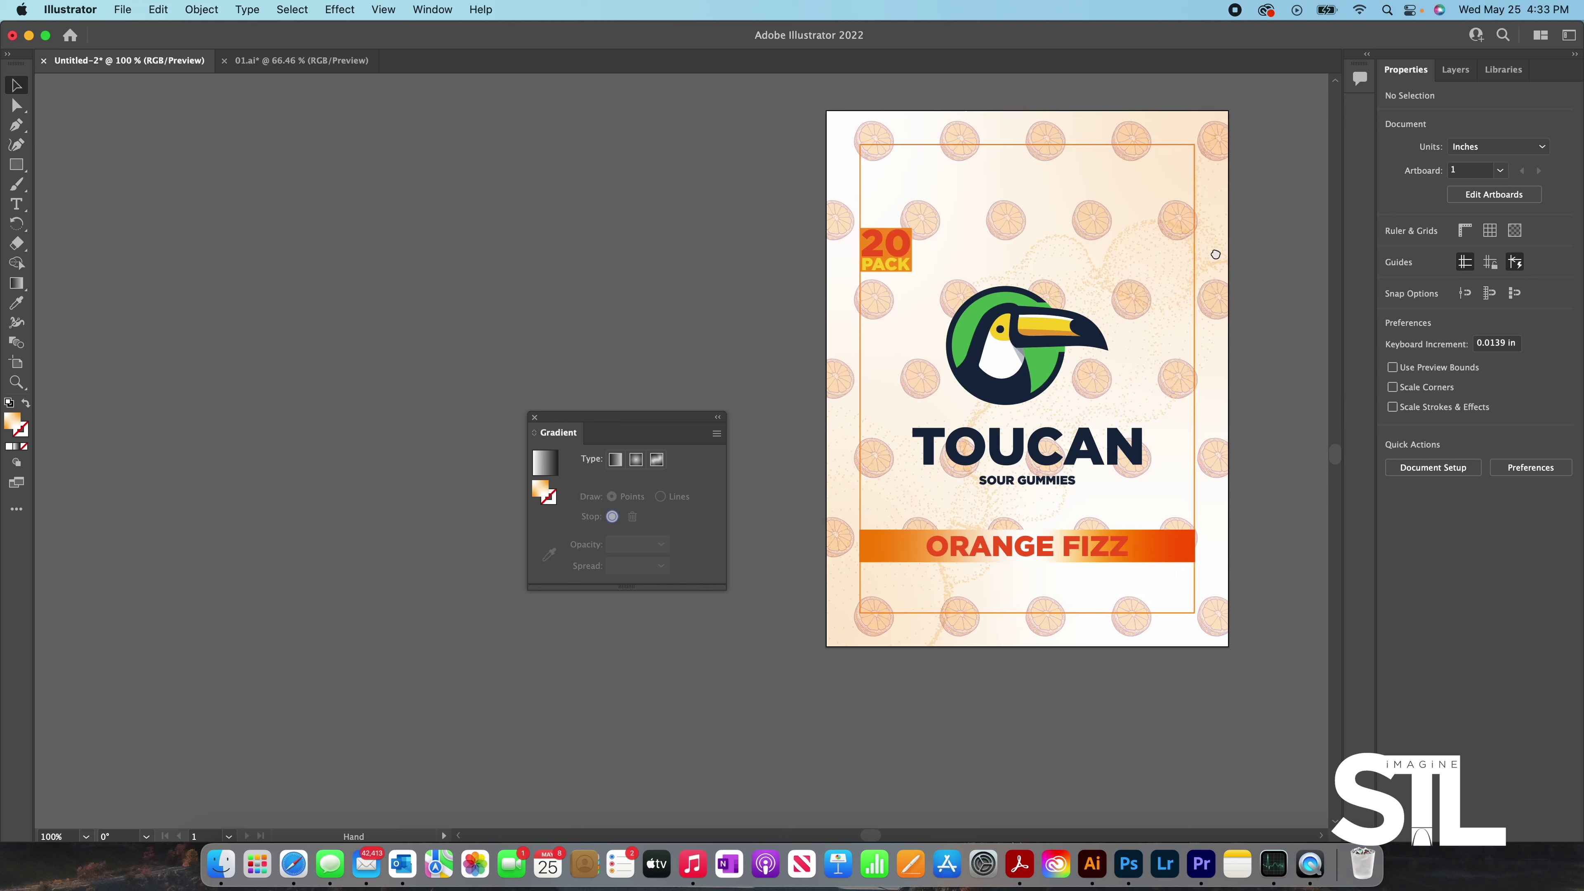
left_click_drag(1199, 255, 1183, 331)
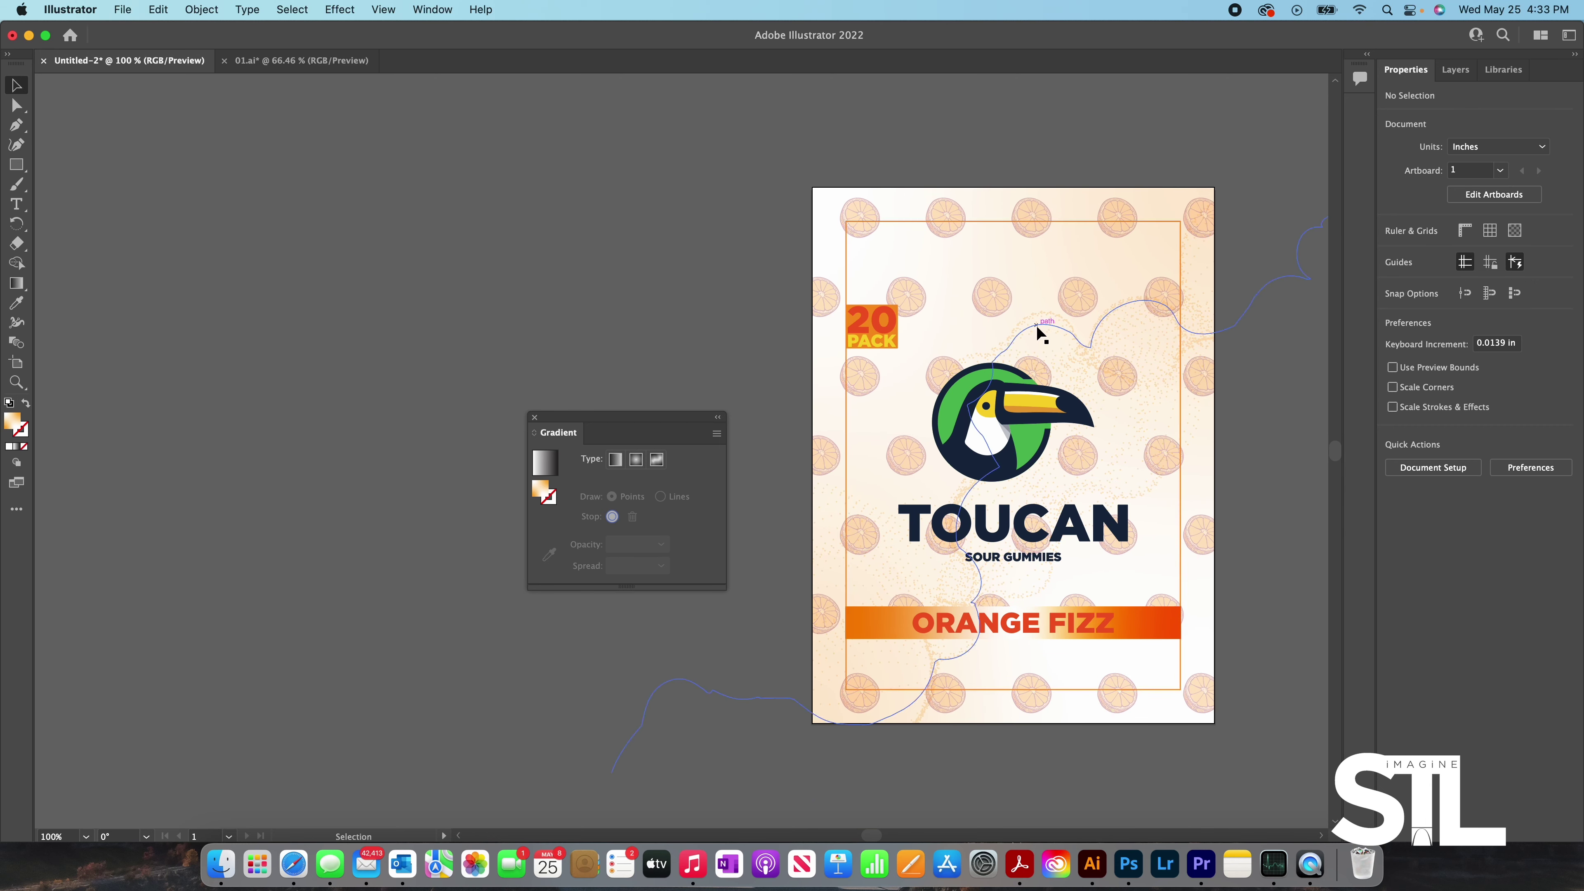
left_click_drag(1011, 631, 1008, 641)
left_click(751, 746)
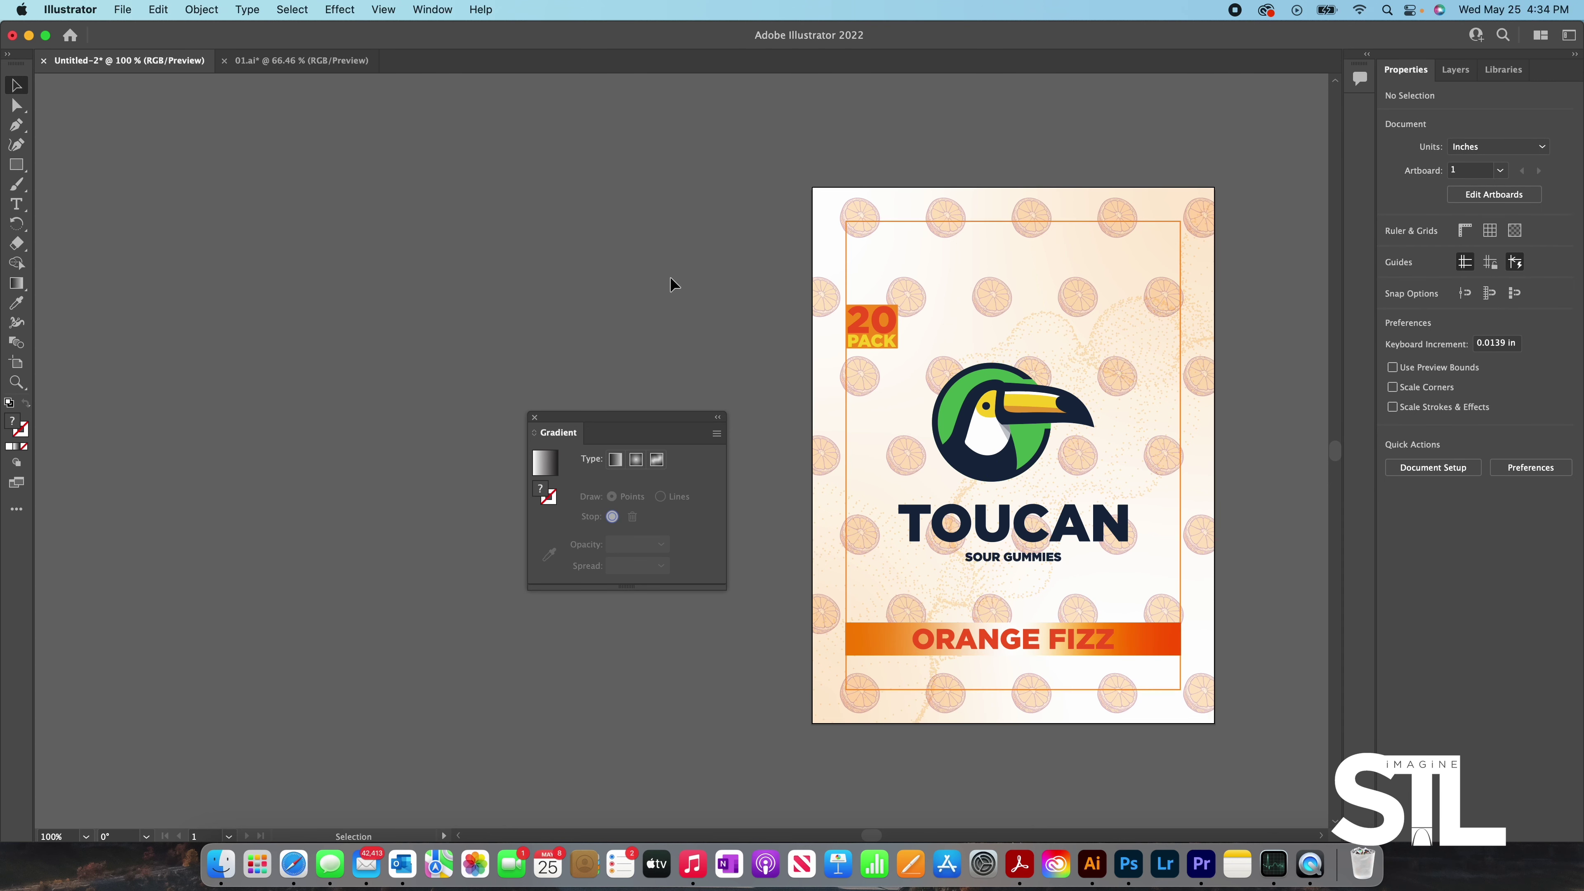
- Draw a rectangle about 5.93 by 2.79 in over the label's top, extending above the artboard, and fill it with the red-orange swatch
key("m")
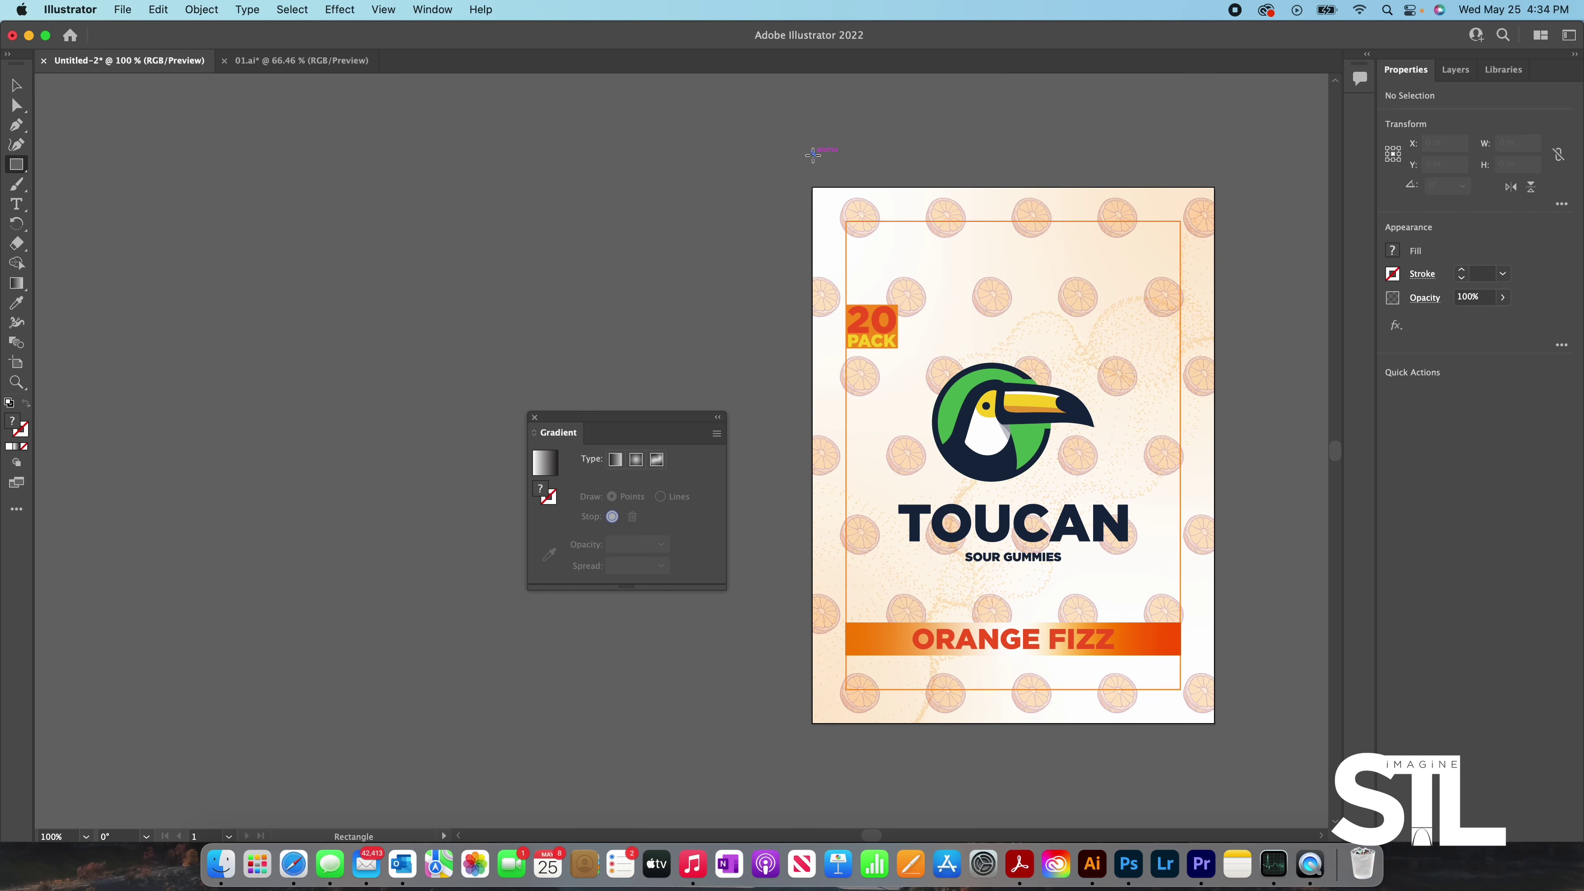
left_click_drag(812, 158, 1210, 257)
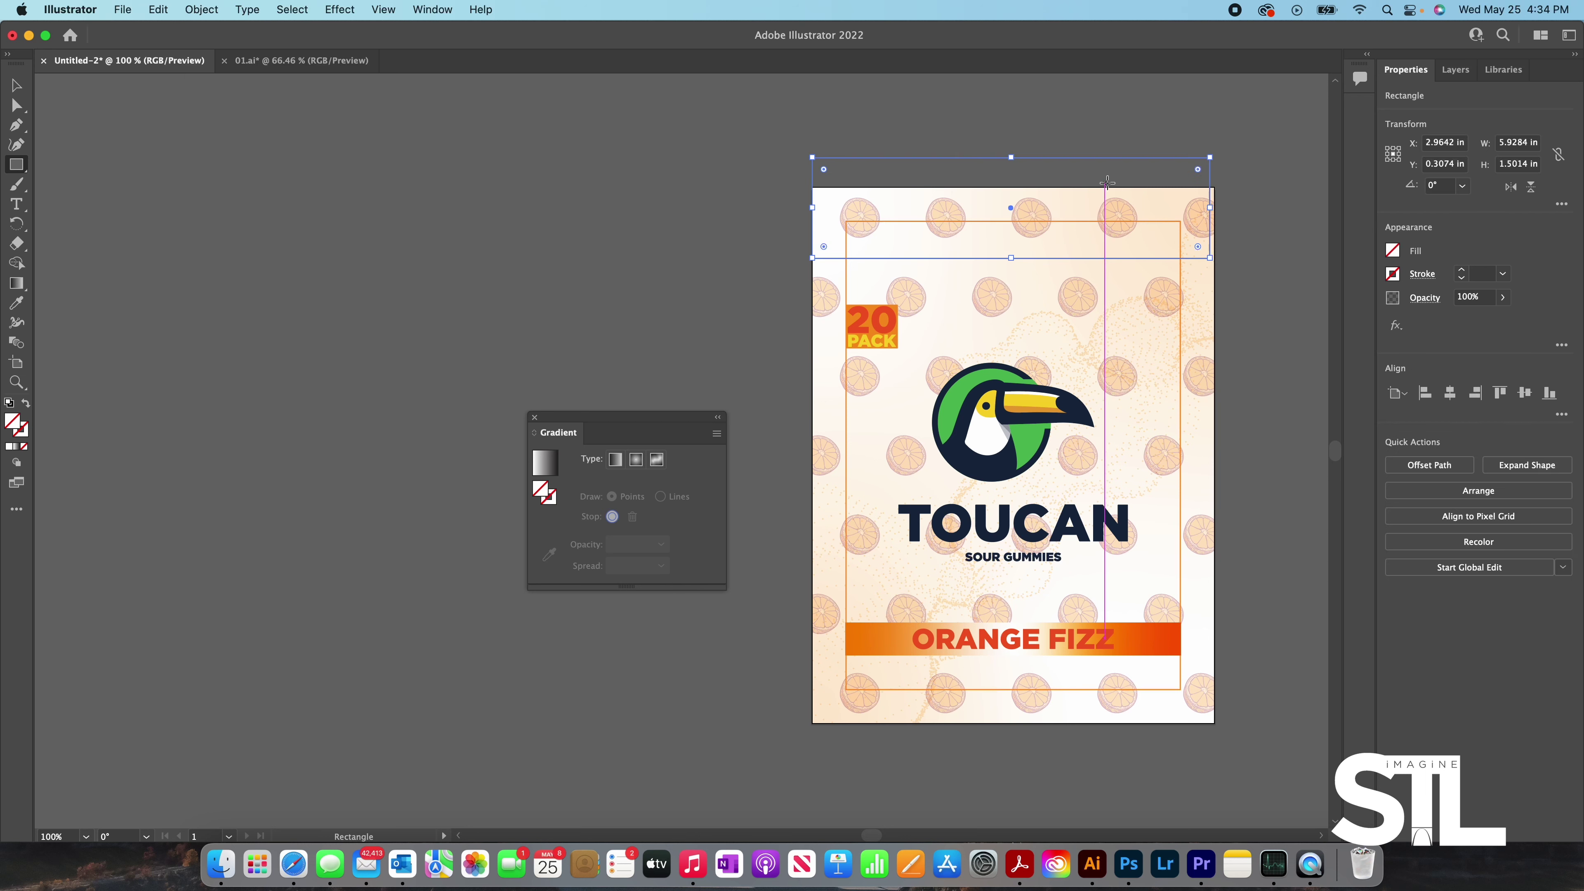
left_click_drag(1013, 157, 1014, 98)
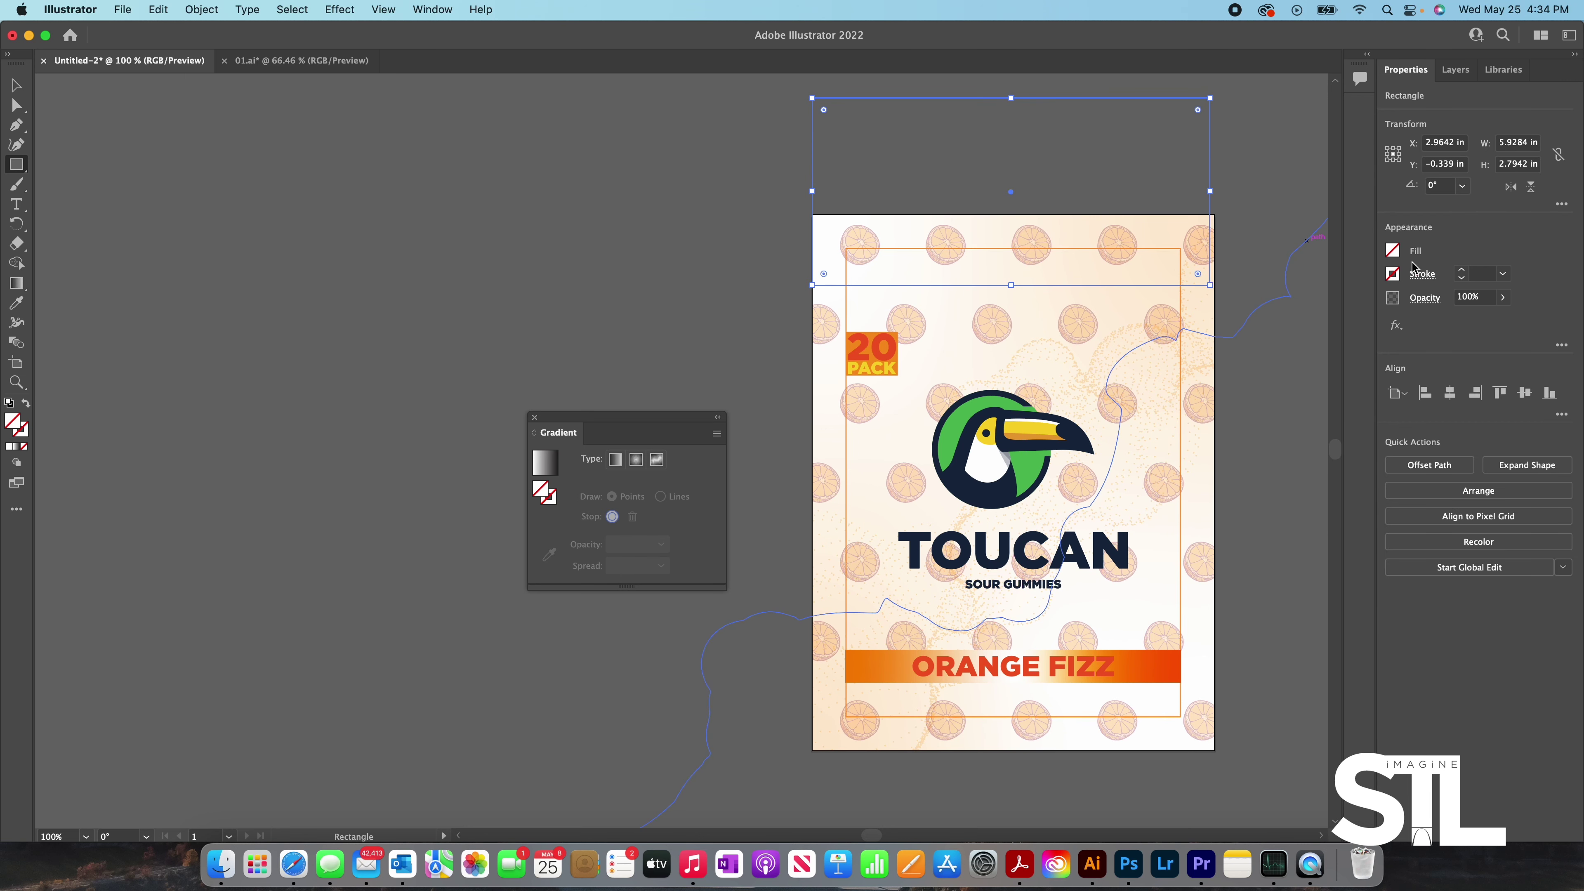
left_click(1392, 251)
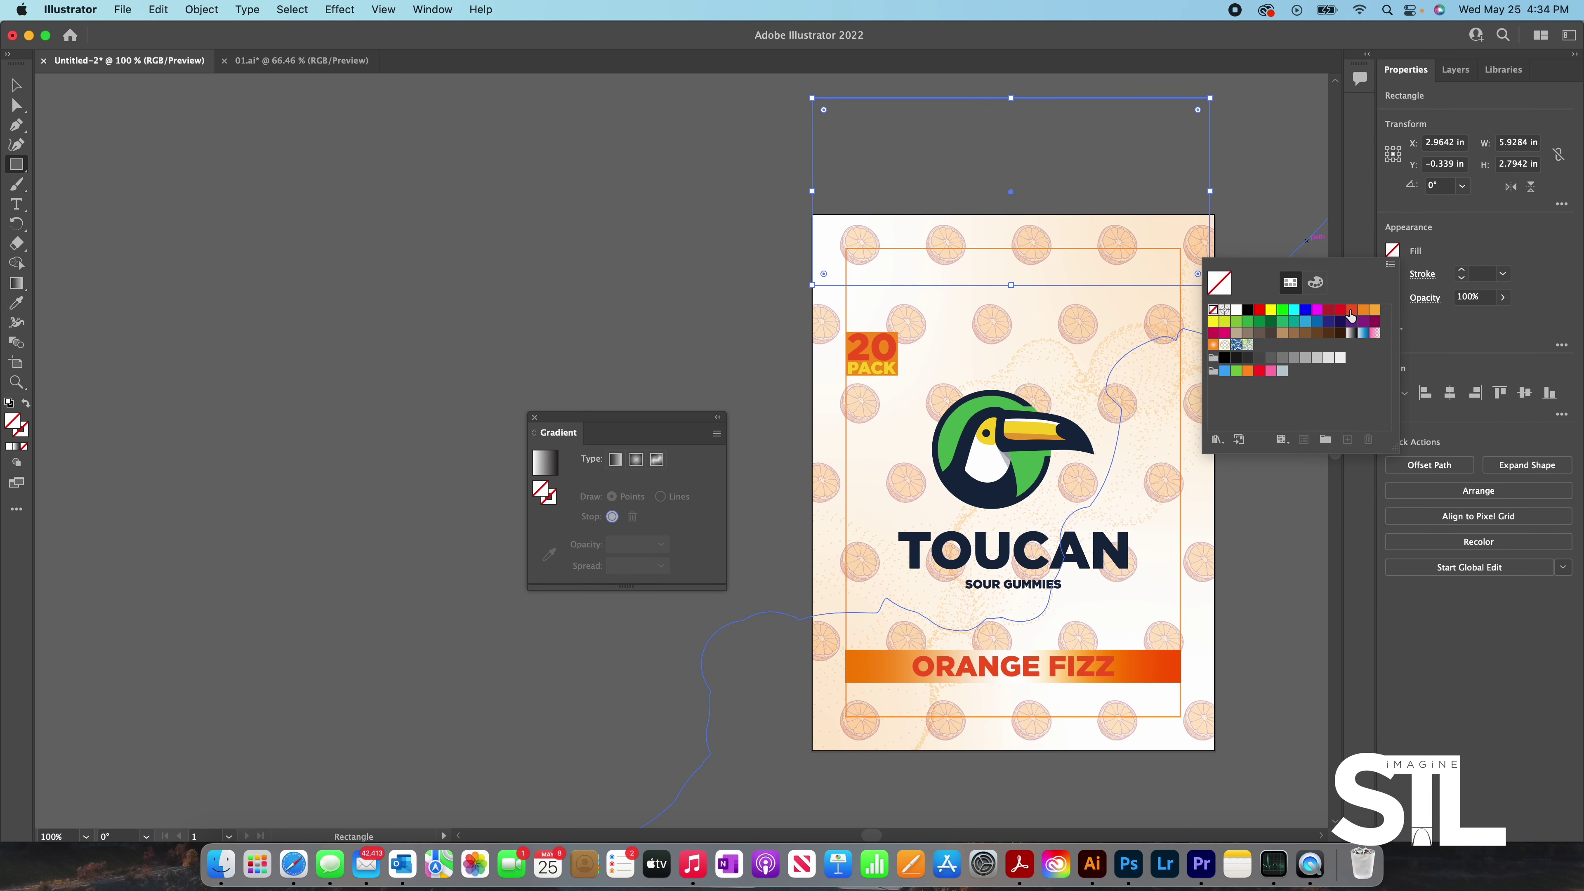
left_click(1350, 310)
- Round the red-orange rectangle's corners slightly and widen it to 6 in so it spans the artboard
left_click(16, 105)
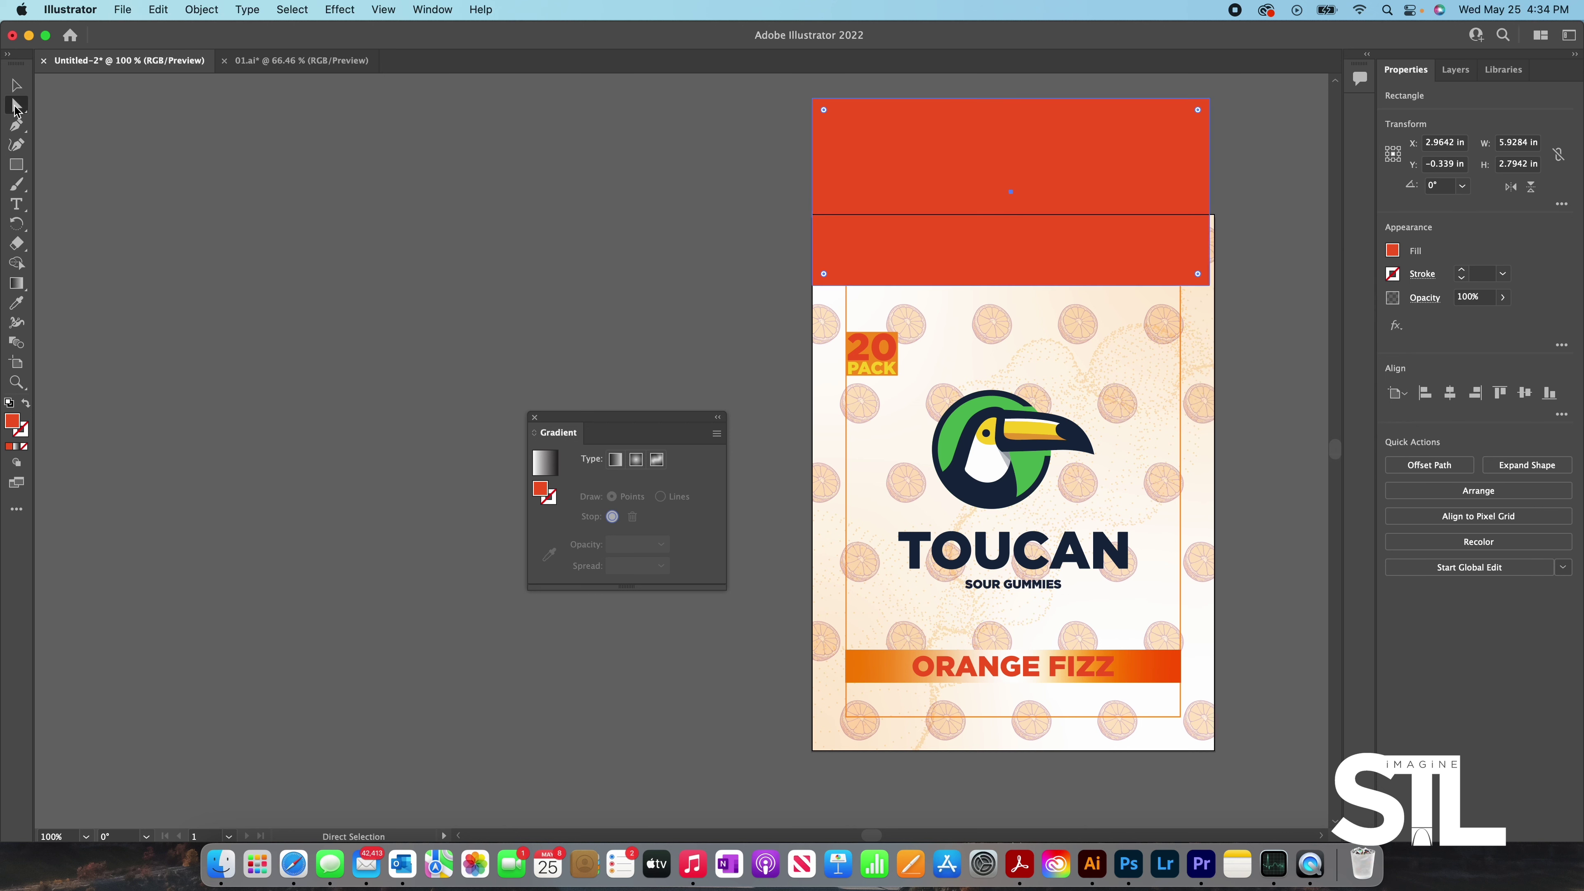
left_click_drag(825, 276, 831, 273)
left_click(16, 85)
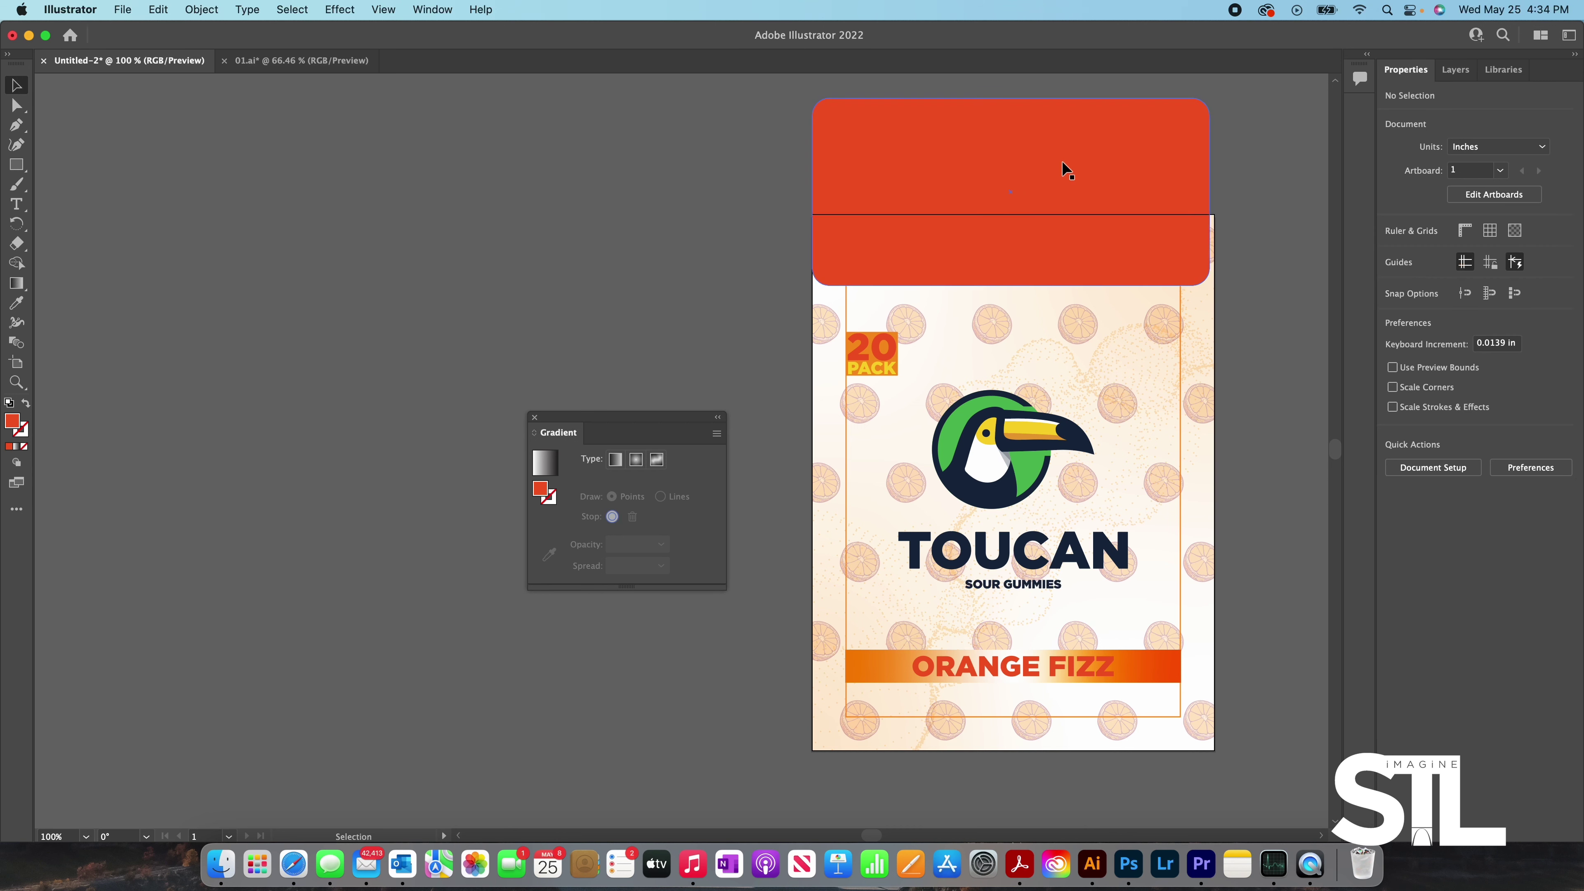
left_click(1086, 164)
mouse_move(1211, 192)
left_mouse_down()
mouse_move(1227, 193)
mouse_move(1214, 194)
left_mouse_up()
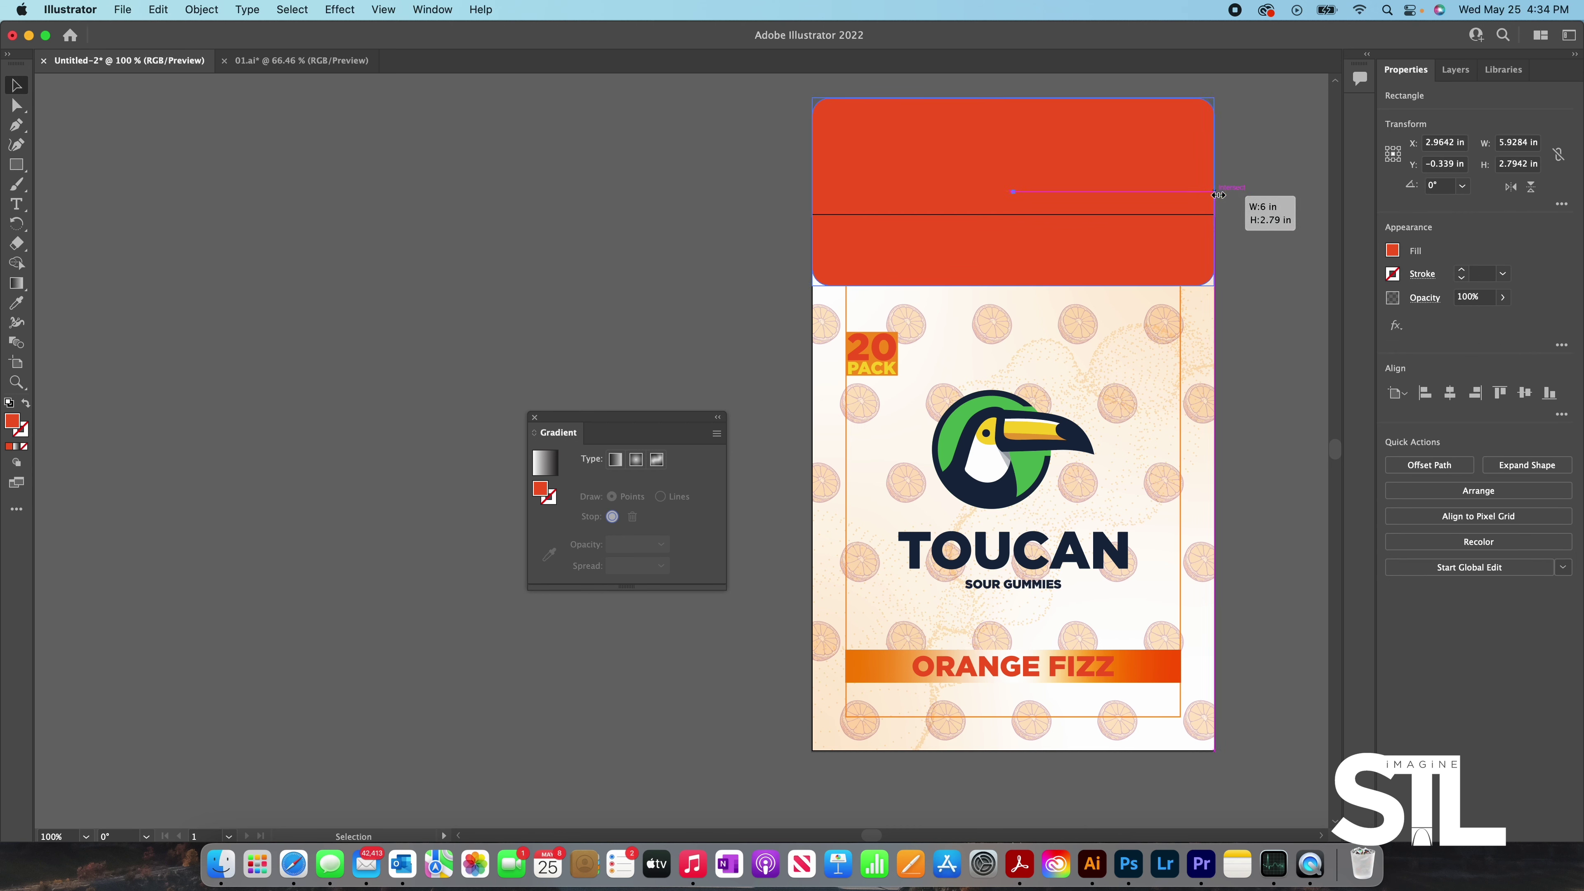
left_click(1284, 234)
scroll(1245, 337, "down", 1)
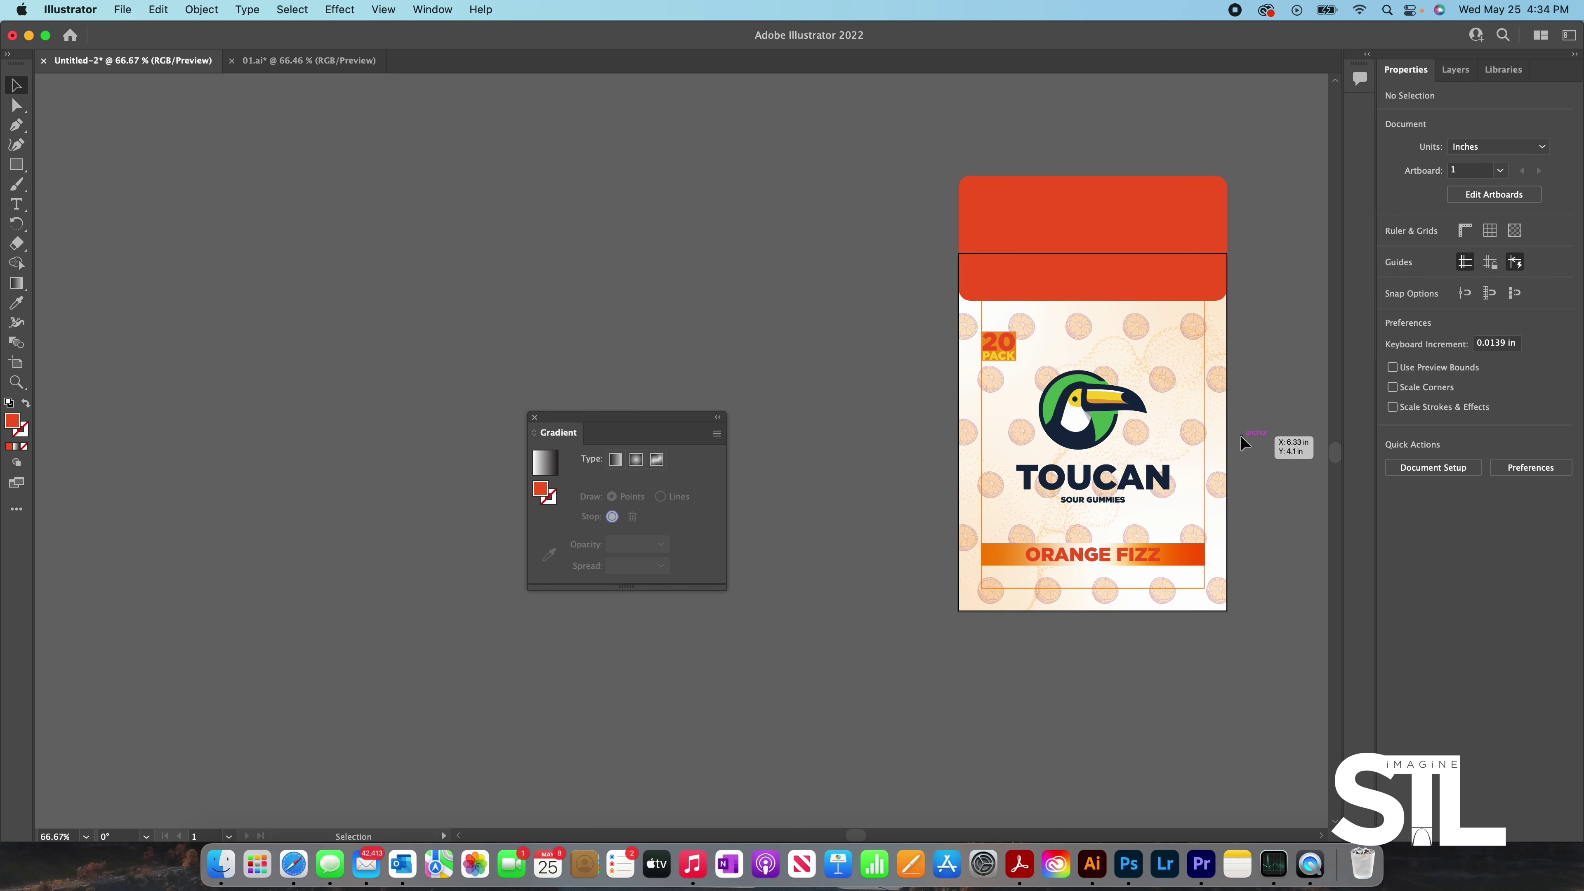
scroll(1179, 439, "up", 2)
left_click(1231, 441)
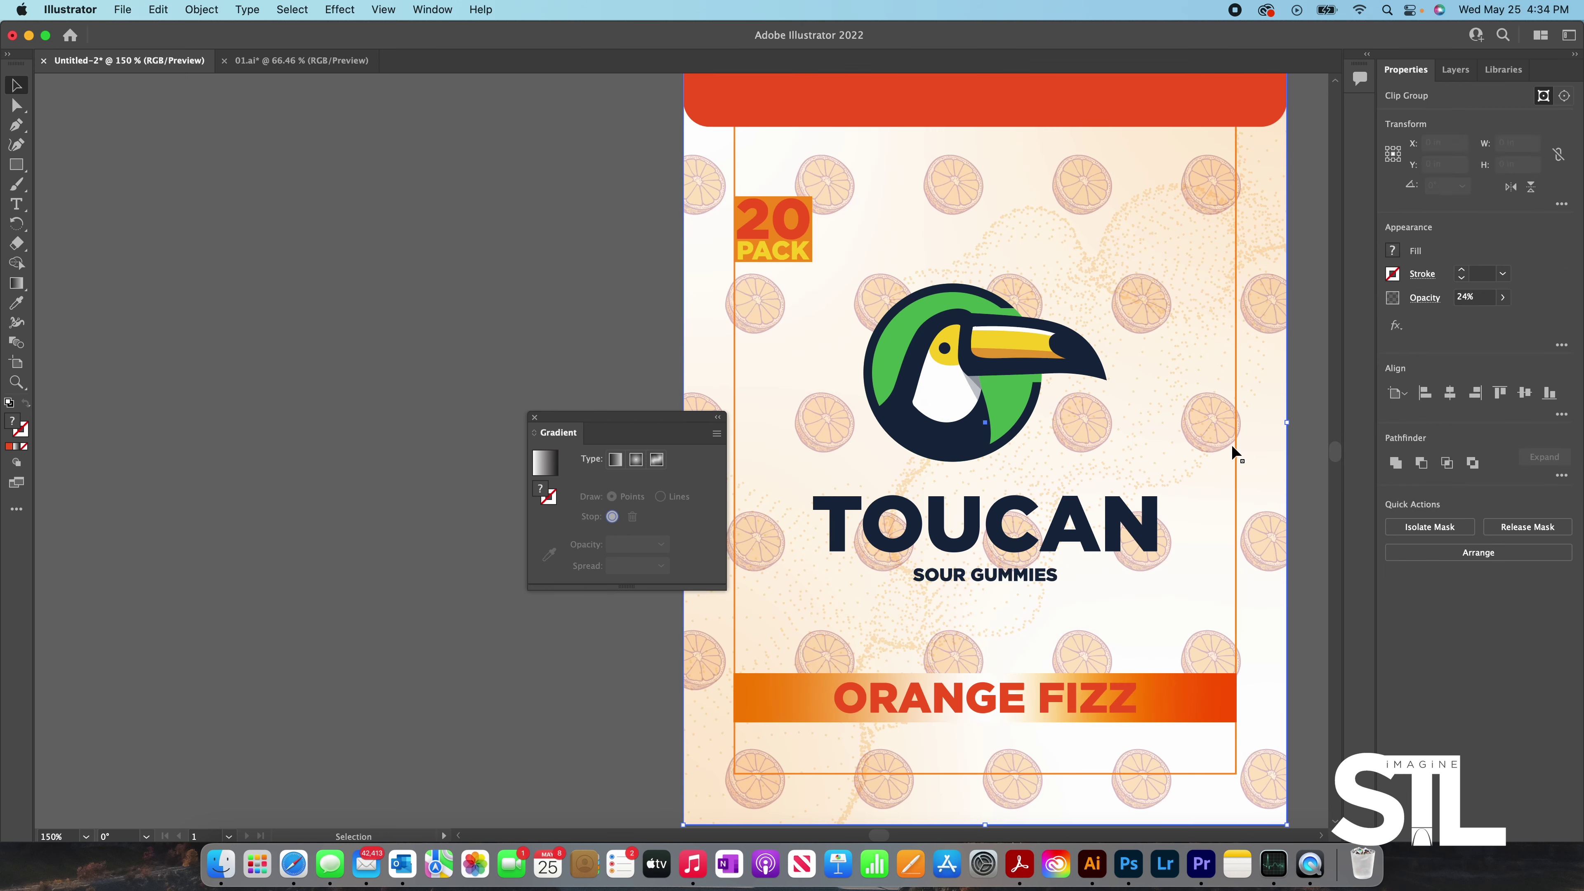
double_click(1259, 542)
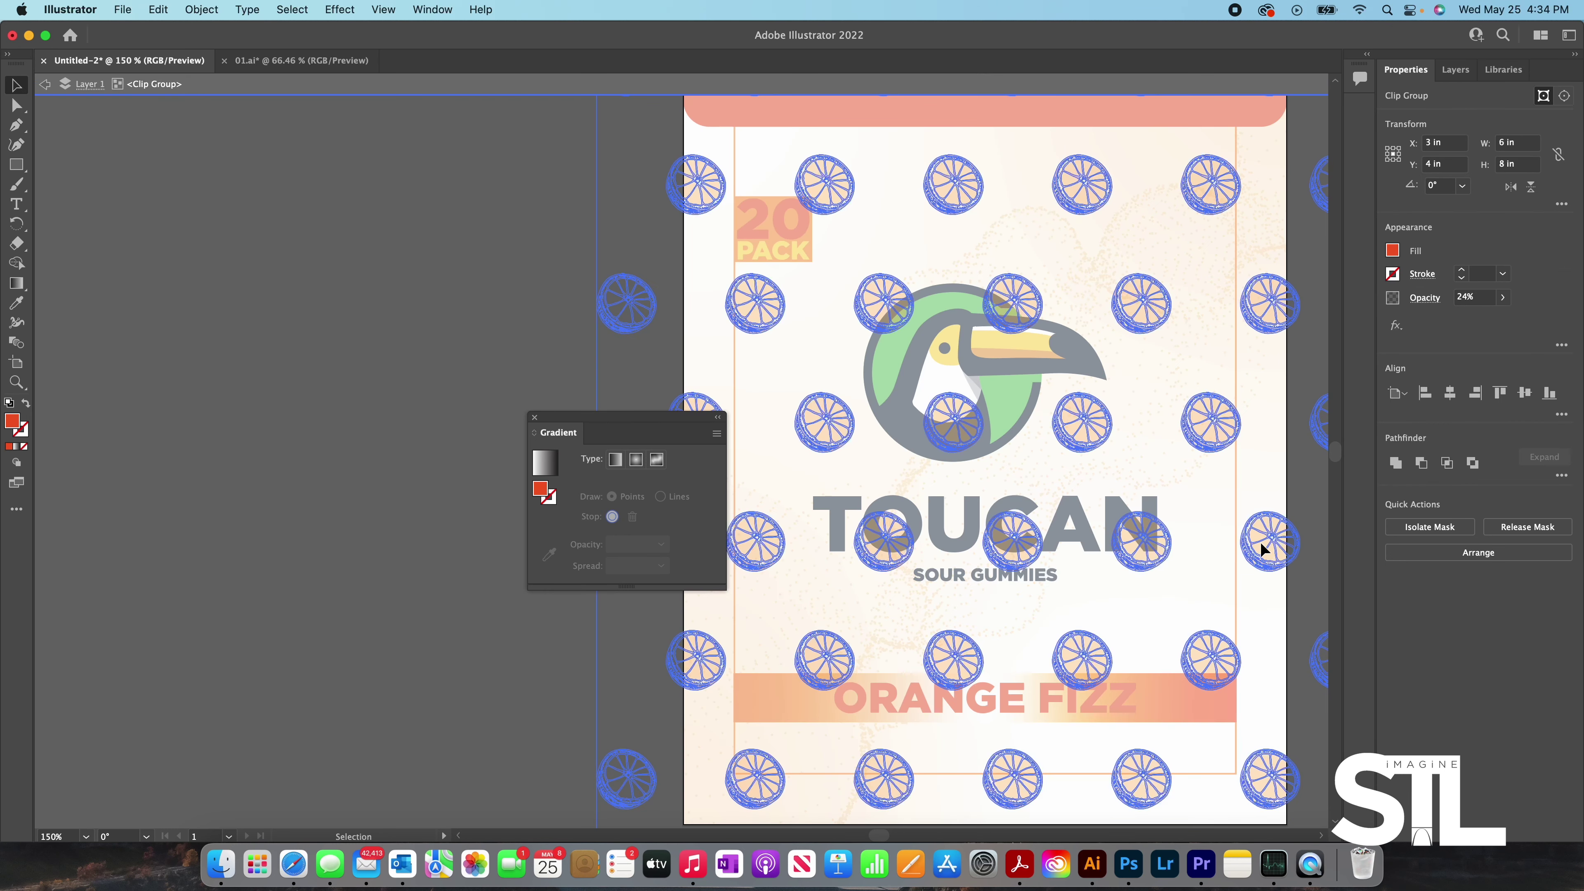
left_click(1504, 299)
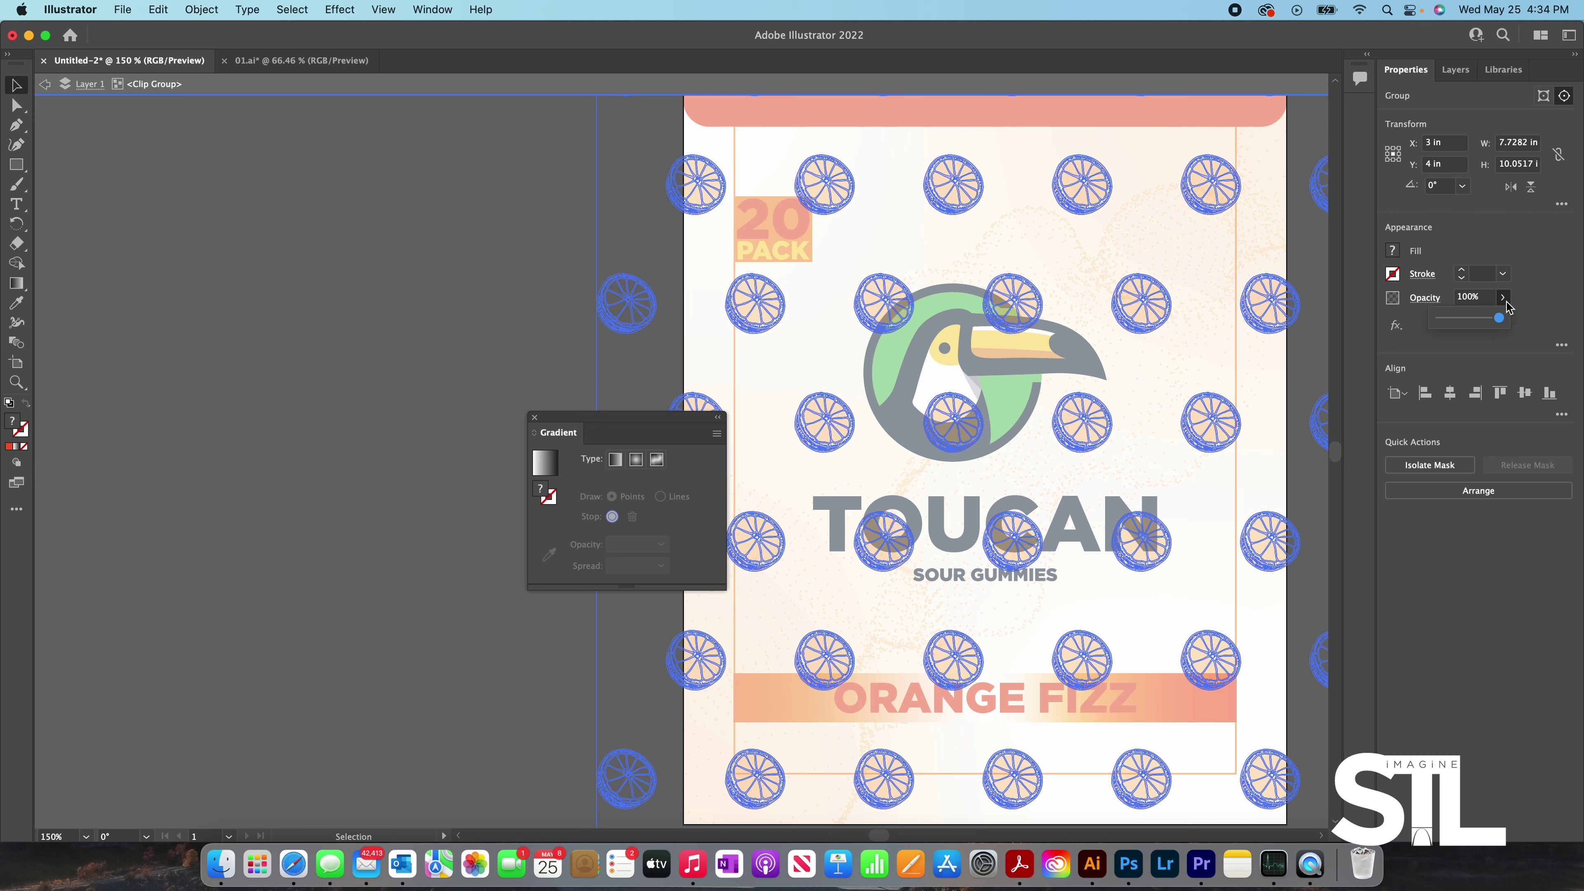
double_click(411, 362)
- Raise the orange-slice pattern group's opacity to 56% and deselect it
left_click(1263, 555)
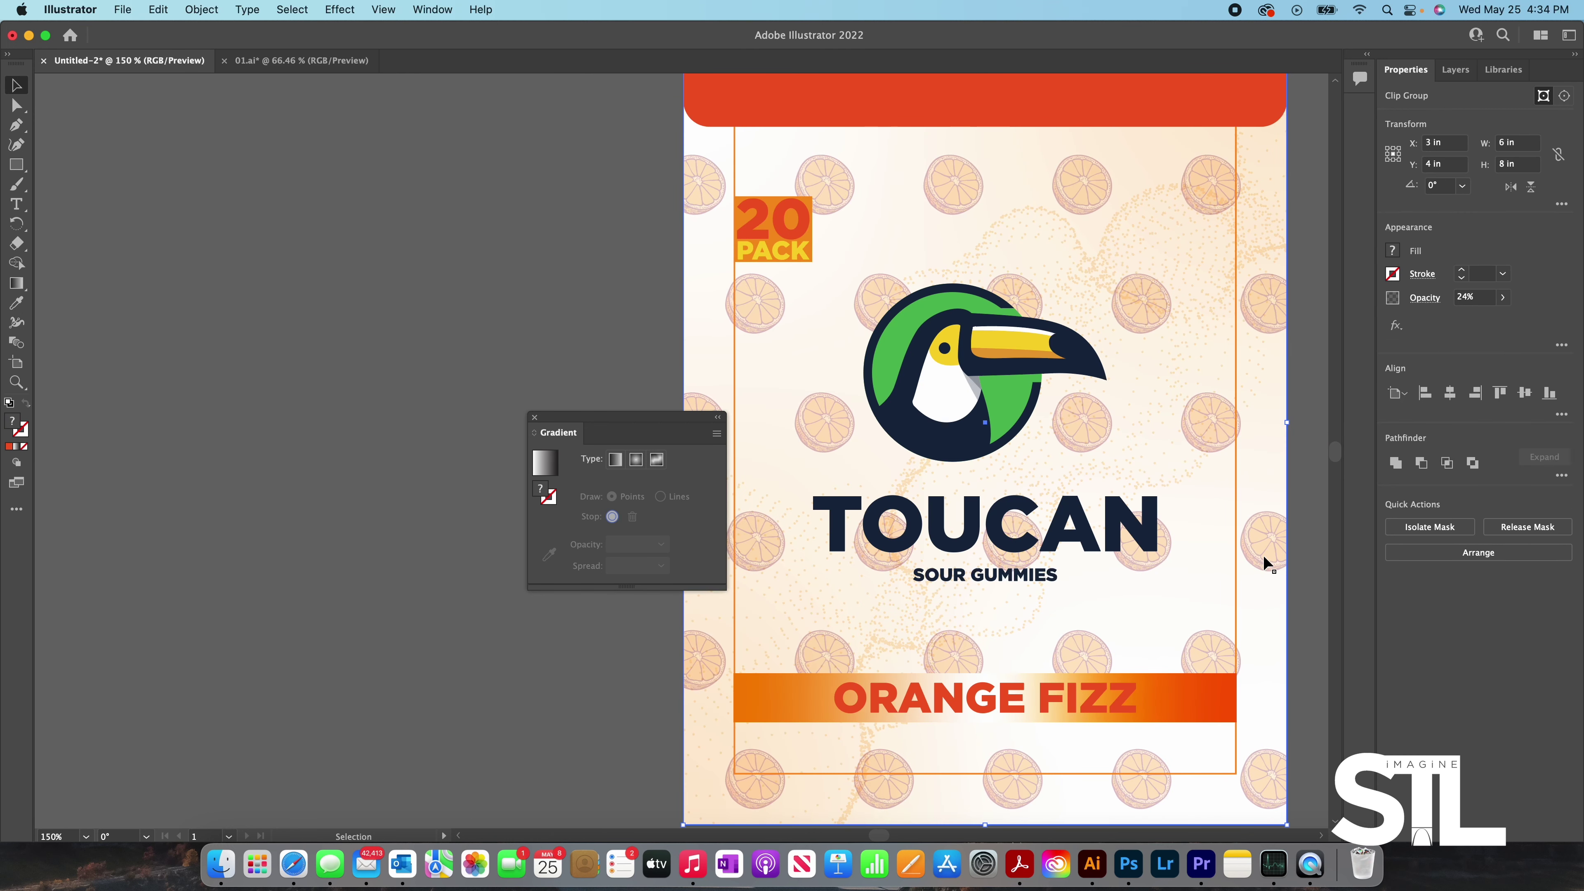
left_click(1503, 297)
left_click(1470, 320)
left_click_drag(1469, 320, 1473, 322)
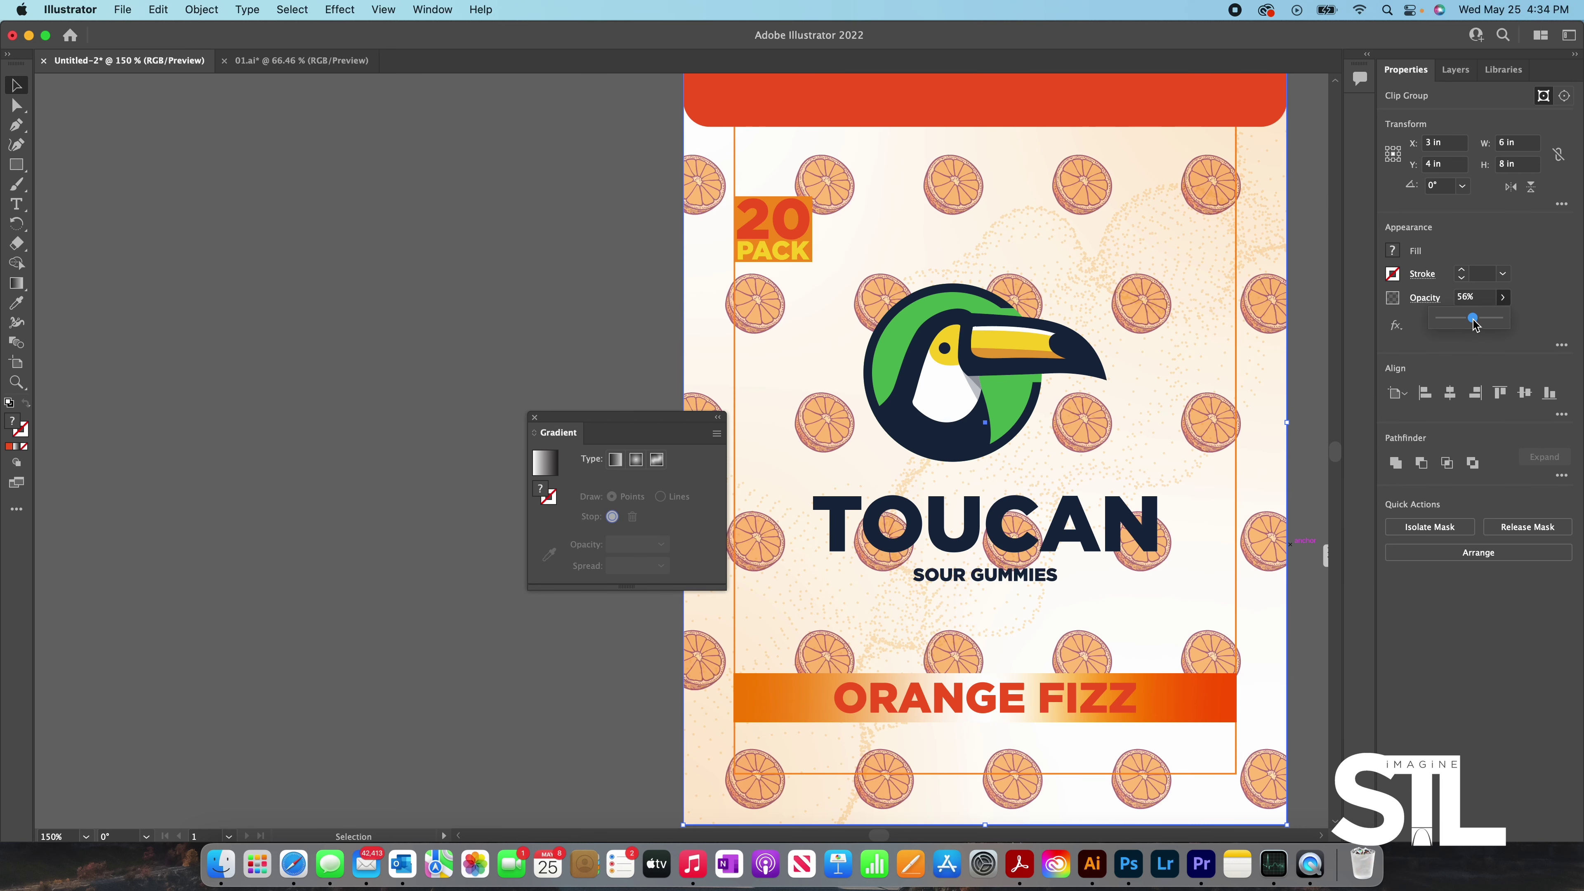
left_click(207, 276)
- Close the gradient settings and add all of the label artwork to the library as a graphic
scroll(342, 290, "down", 1)
key("space")
left_click_drag(357, 333, 499, 374)
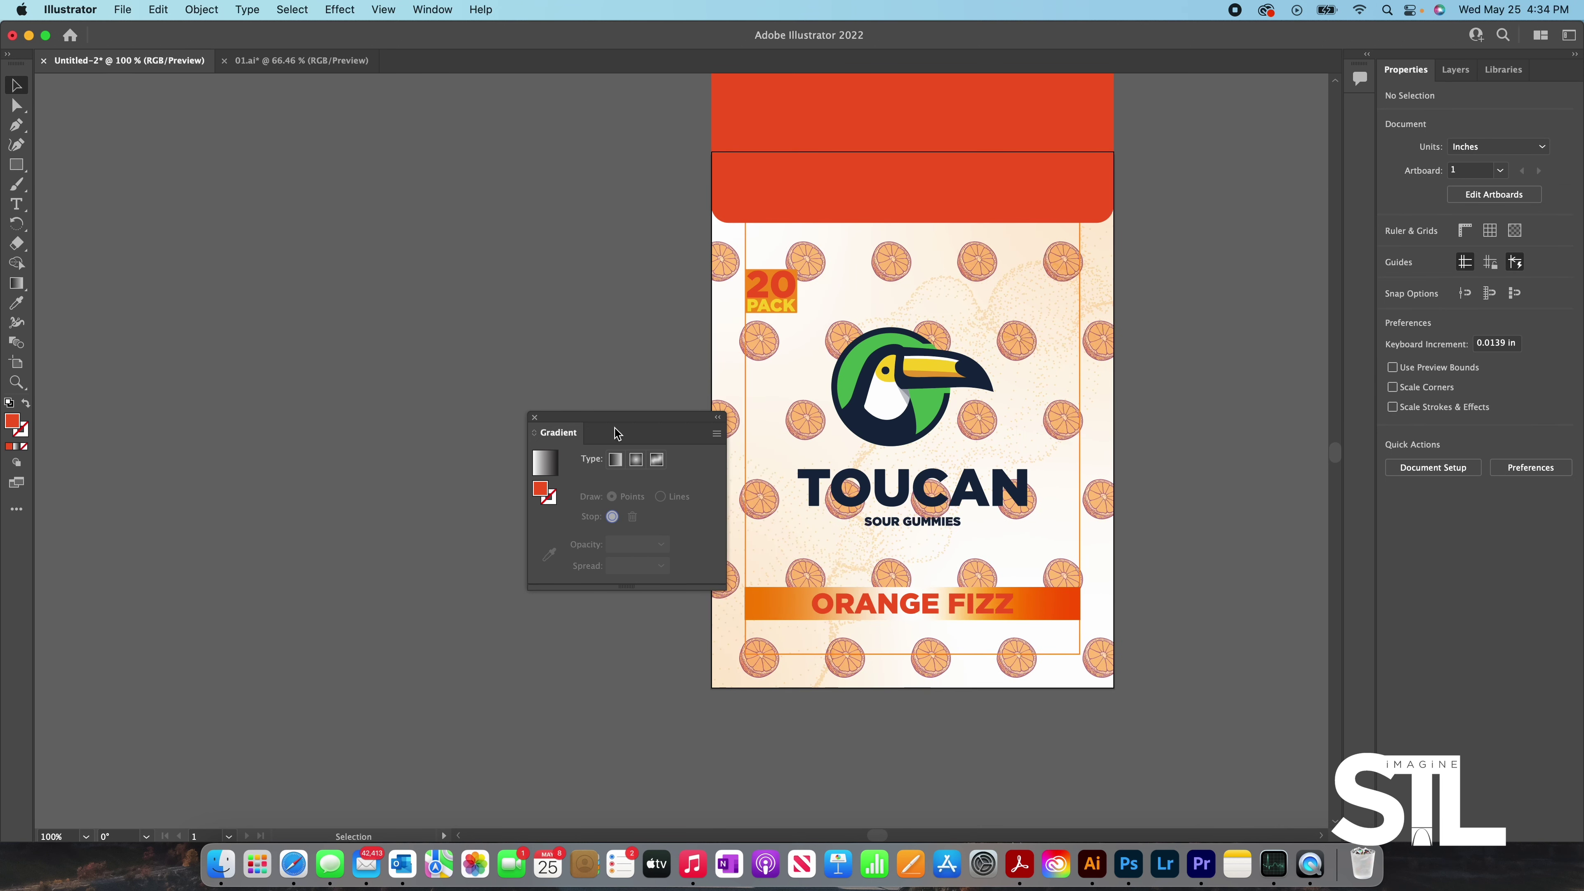
left_click(534, 416)
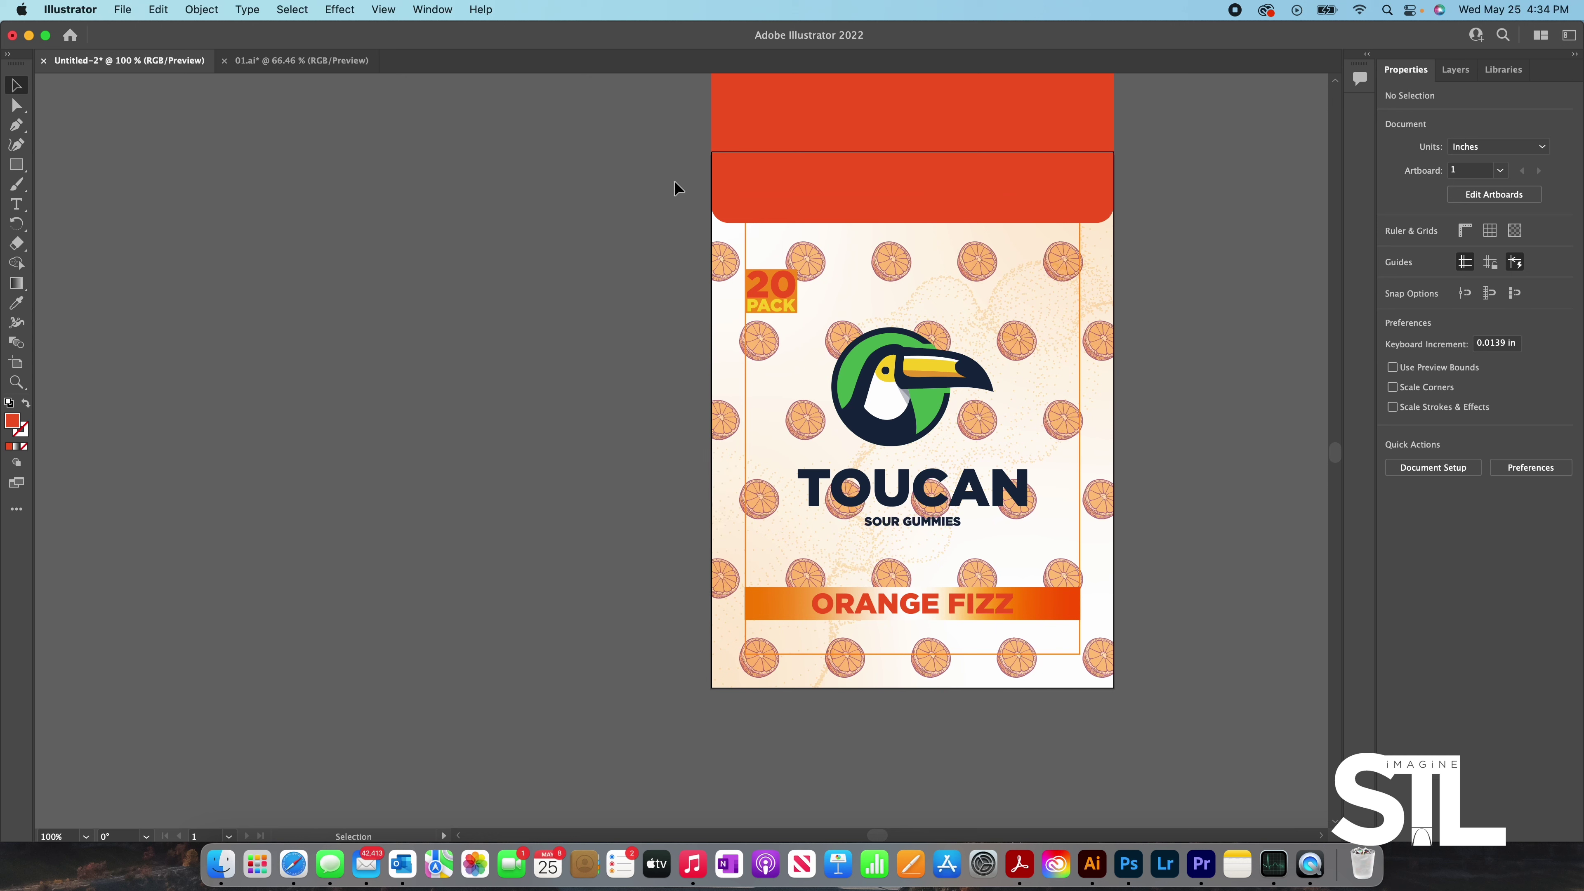
key("super+a")
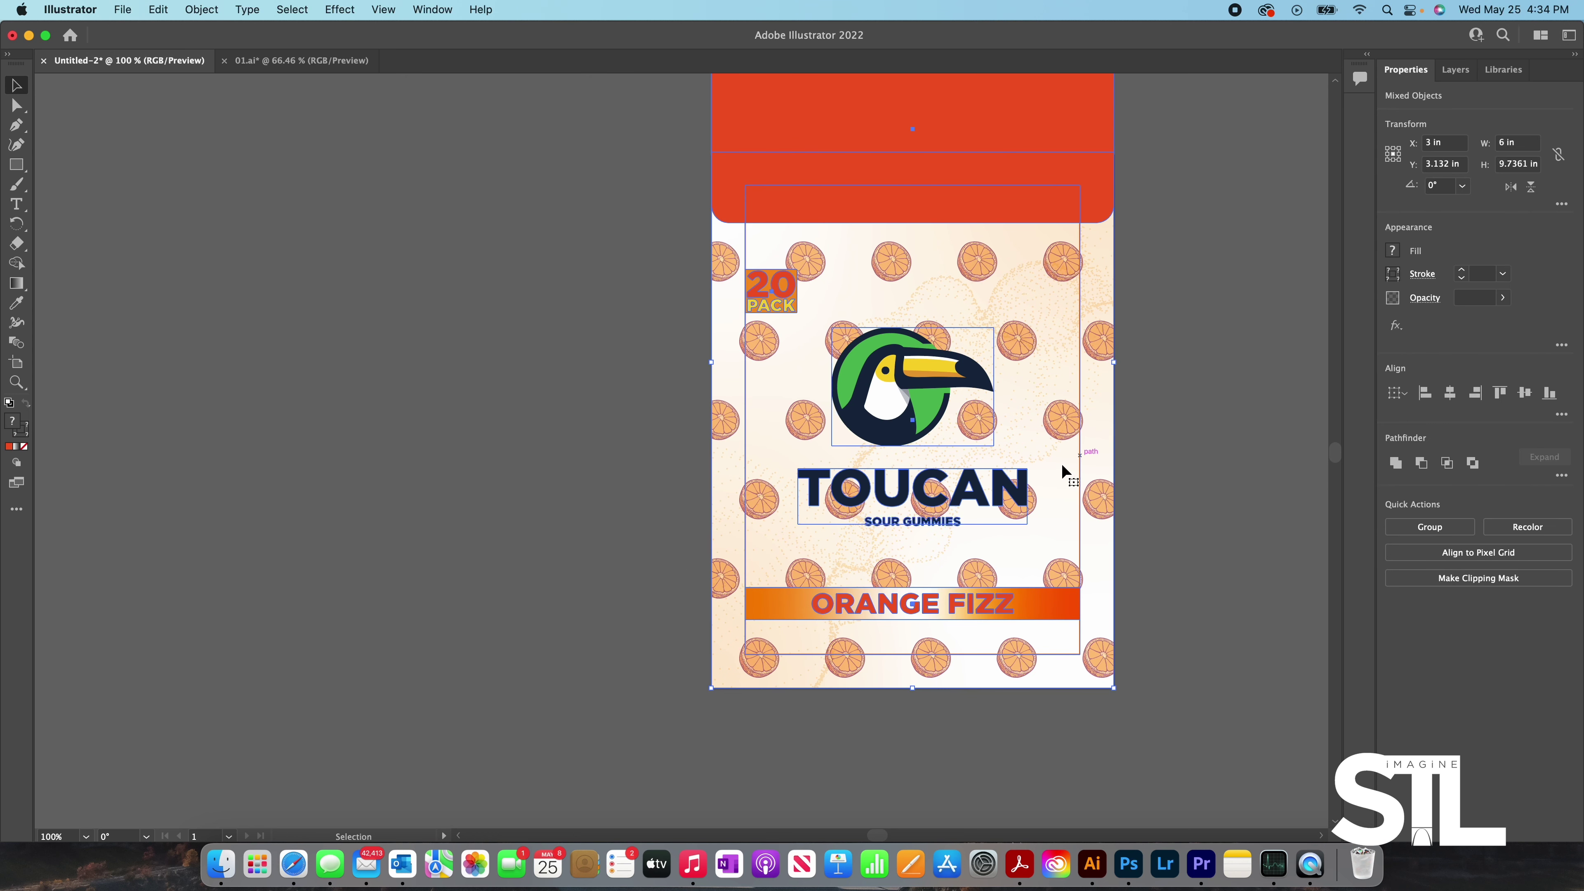
right_click(1012, 555)
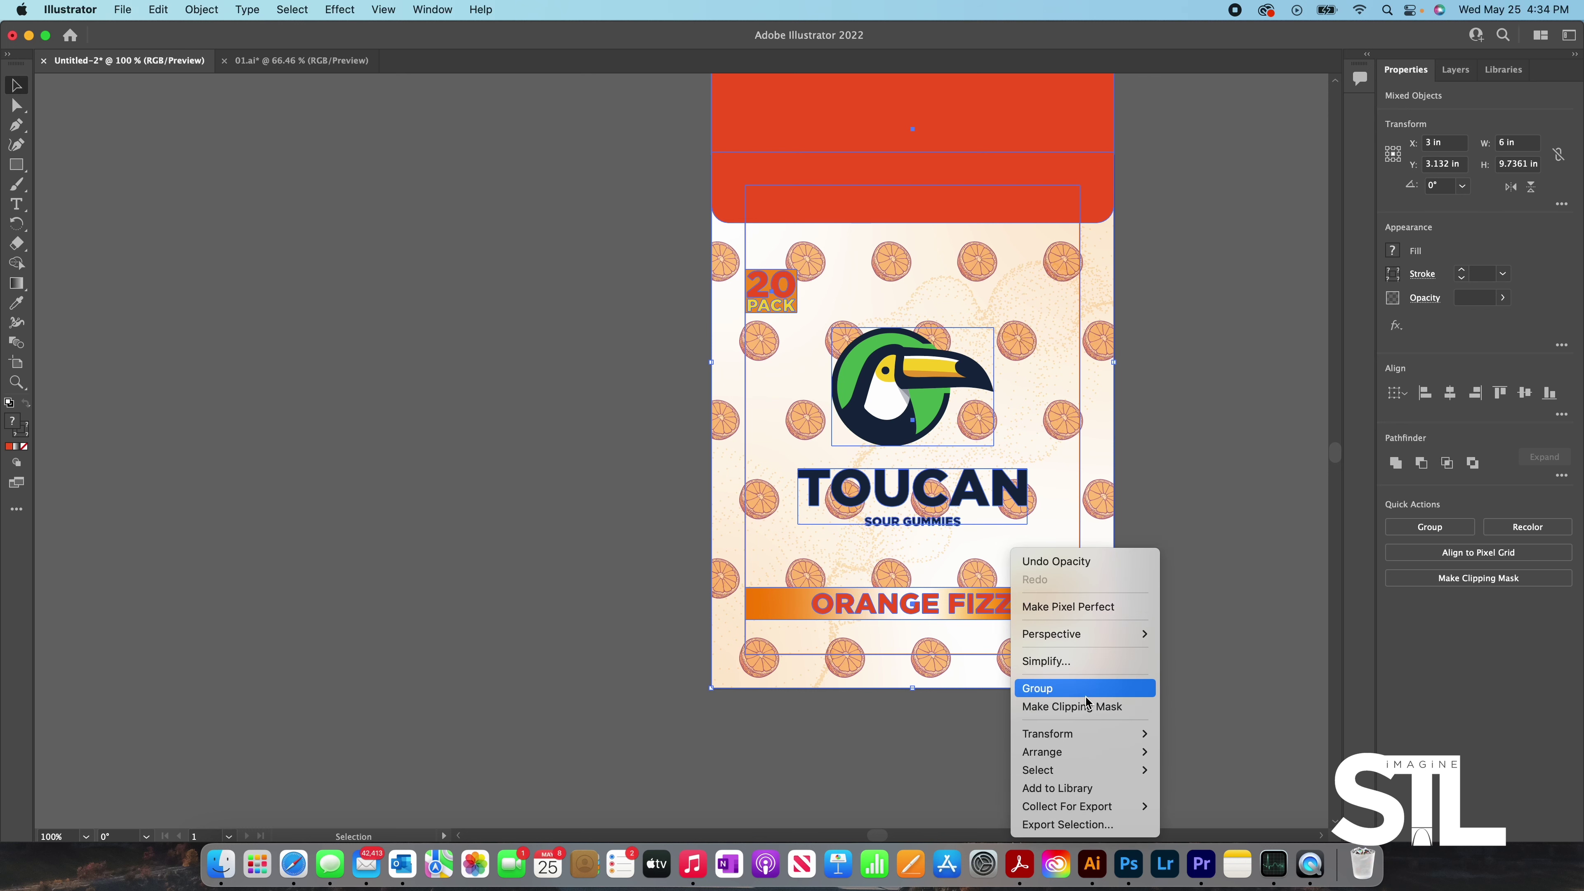
left_click(1072, 789)
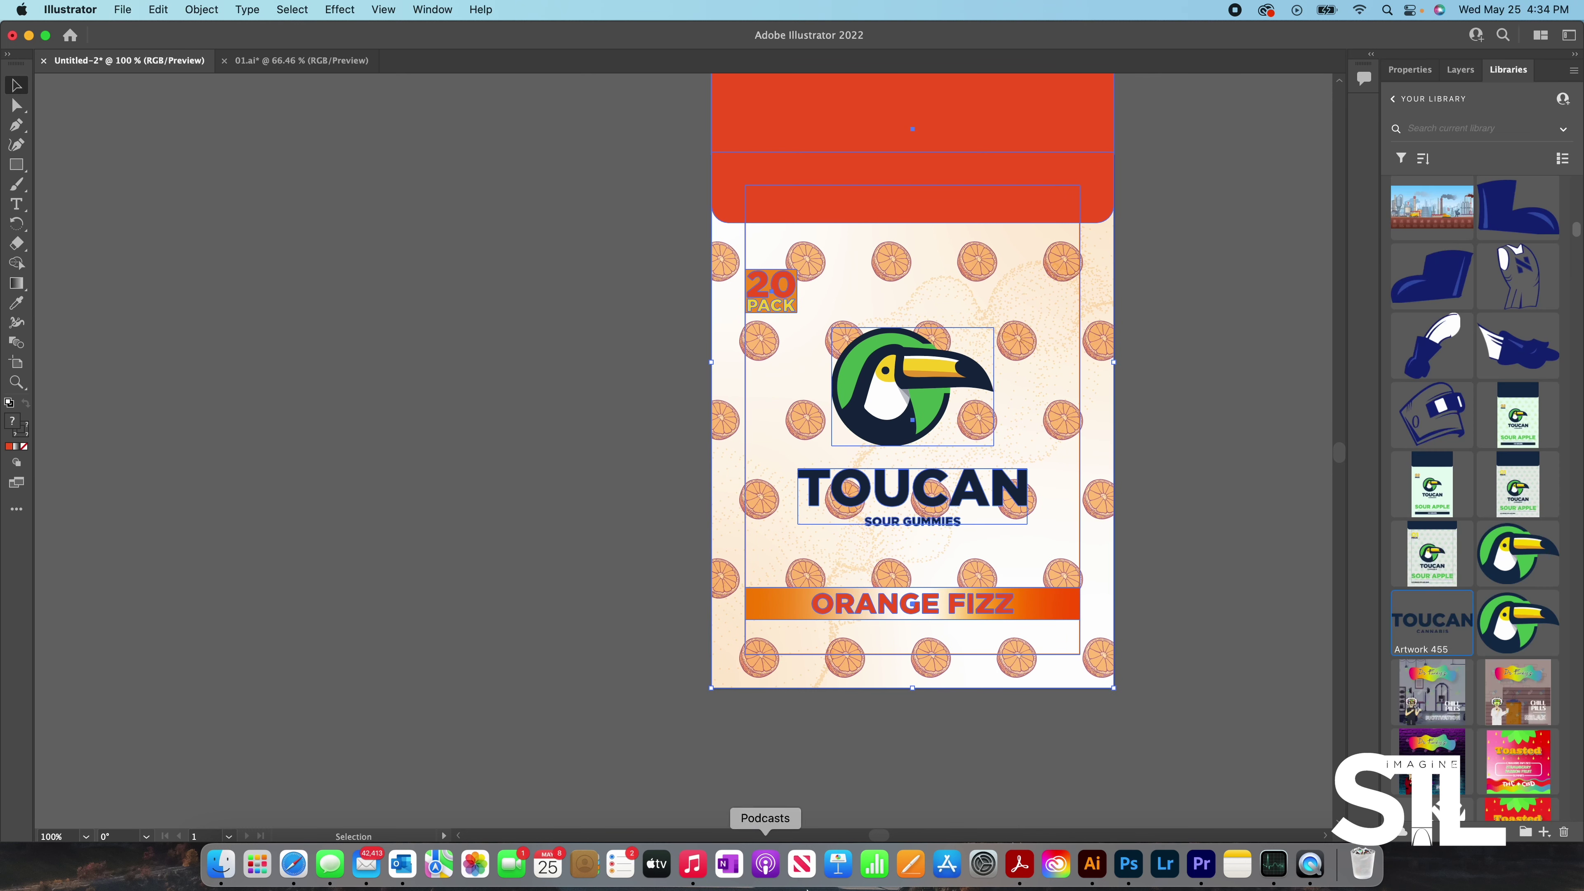
- Quit Photoshop and reopen it with ZIP BAG MOCKUP 3.psd from the zip-bag mockup folder in Finder
right_click(1128, 869)
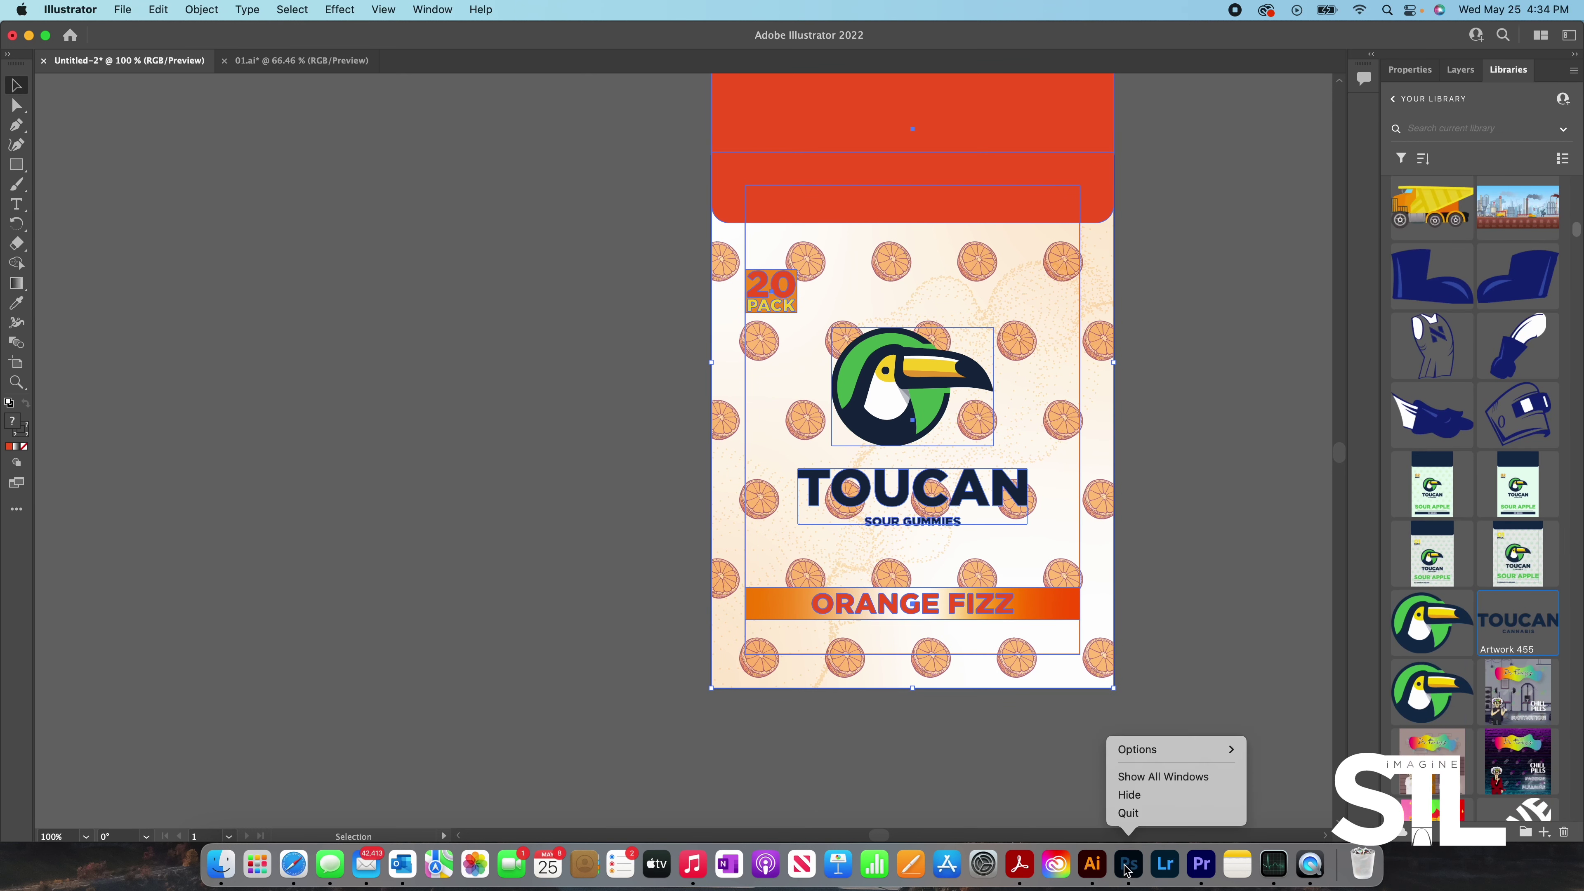
left_click(1129, 812)
left_click(226, 856)
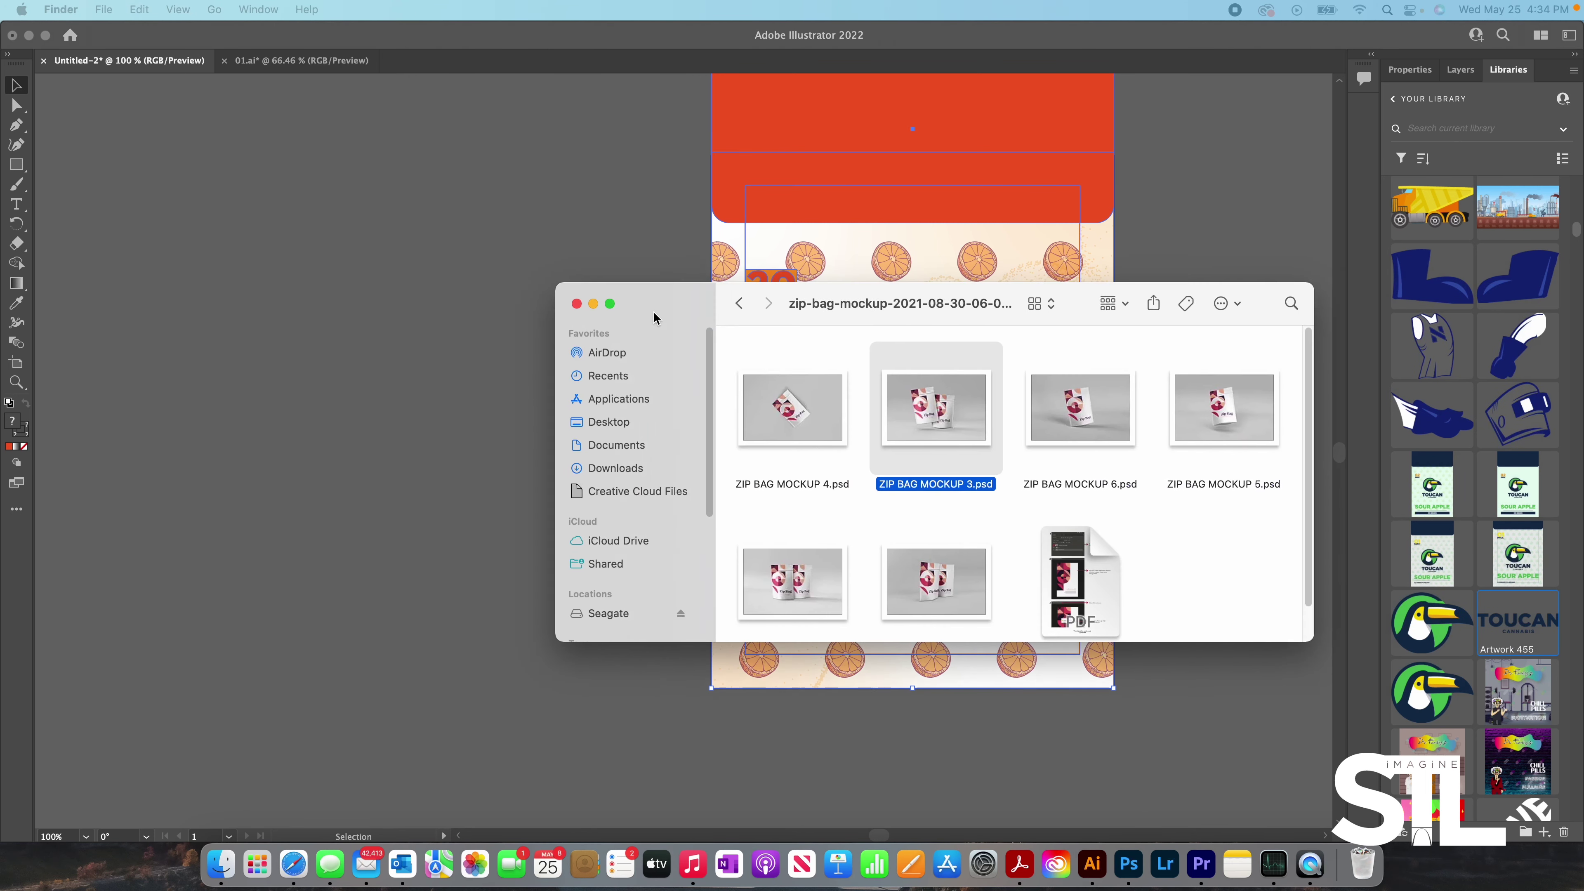
left_click_drag(654, 311, 361, 254)
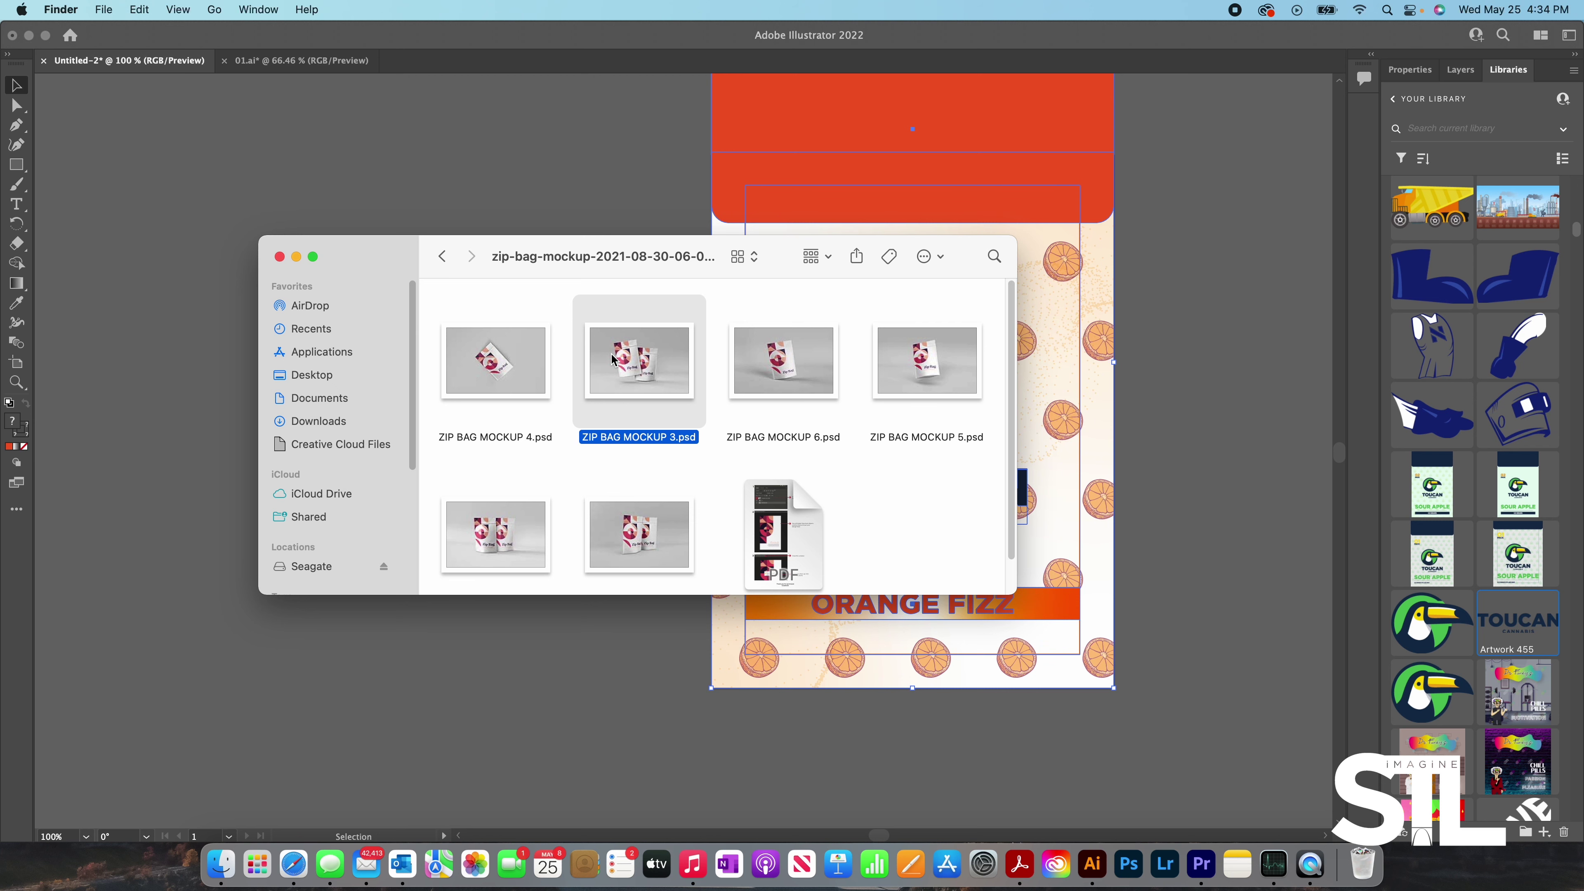
double_click(639, 360)
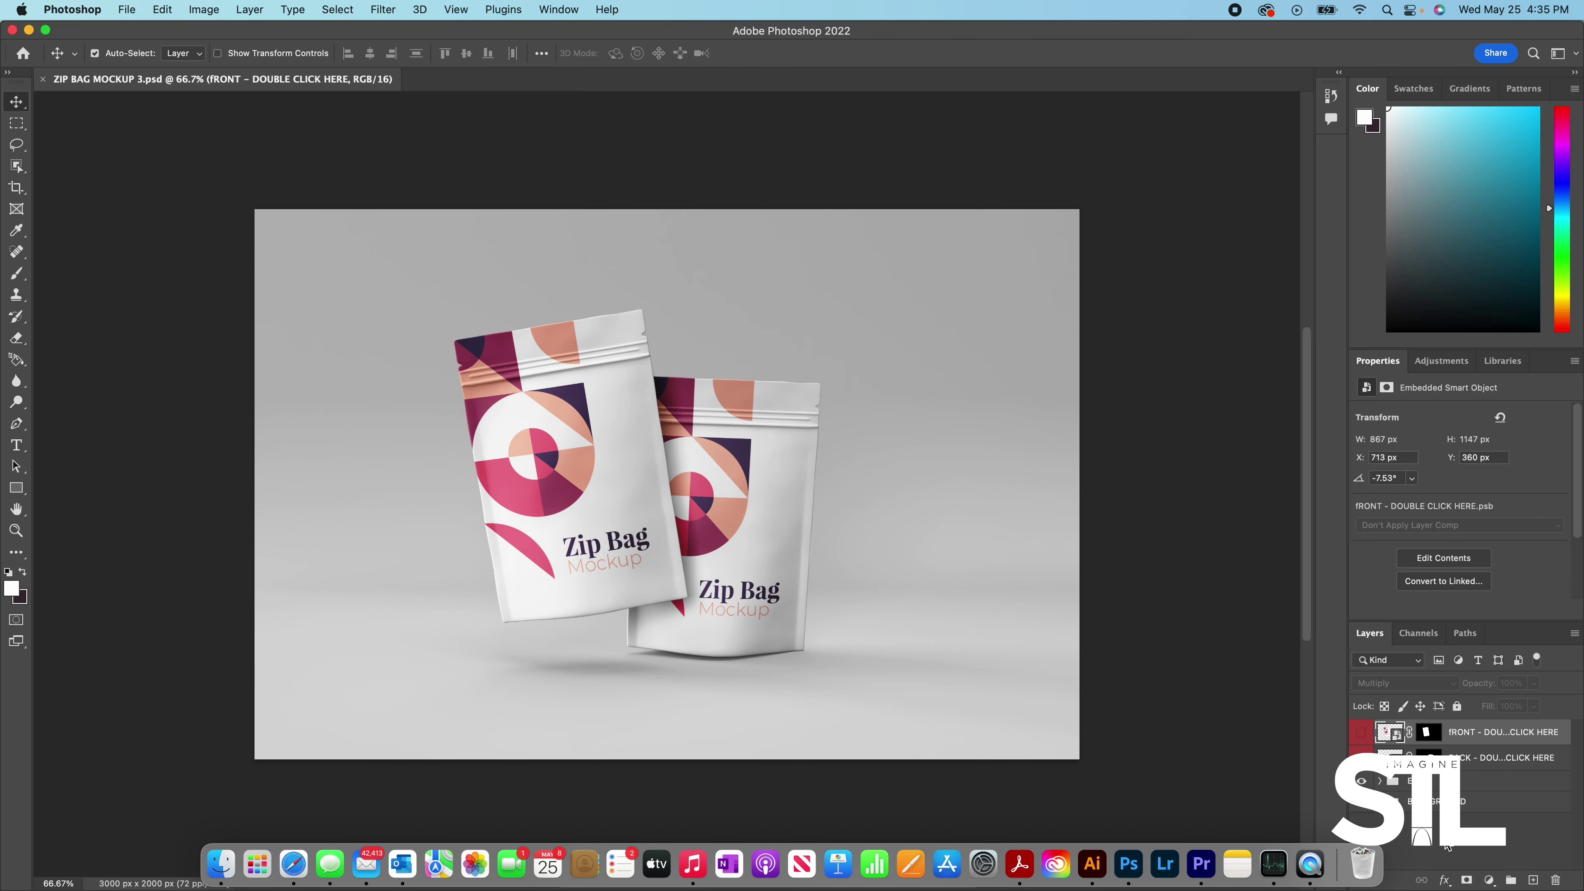
- Open the front bag's smart object for editing and show the library, dismissing the Libraries warning
double_click(1383, 733)
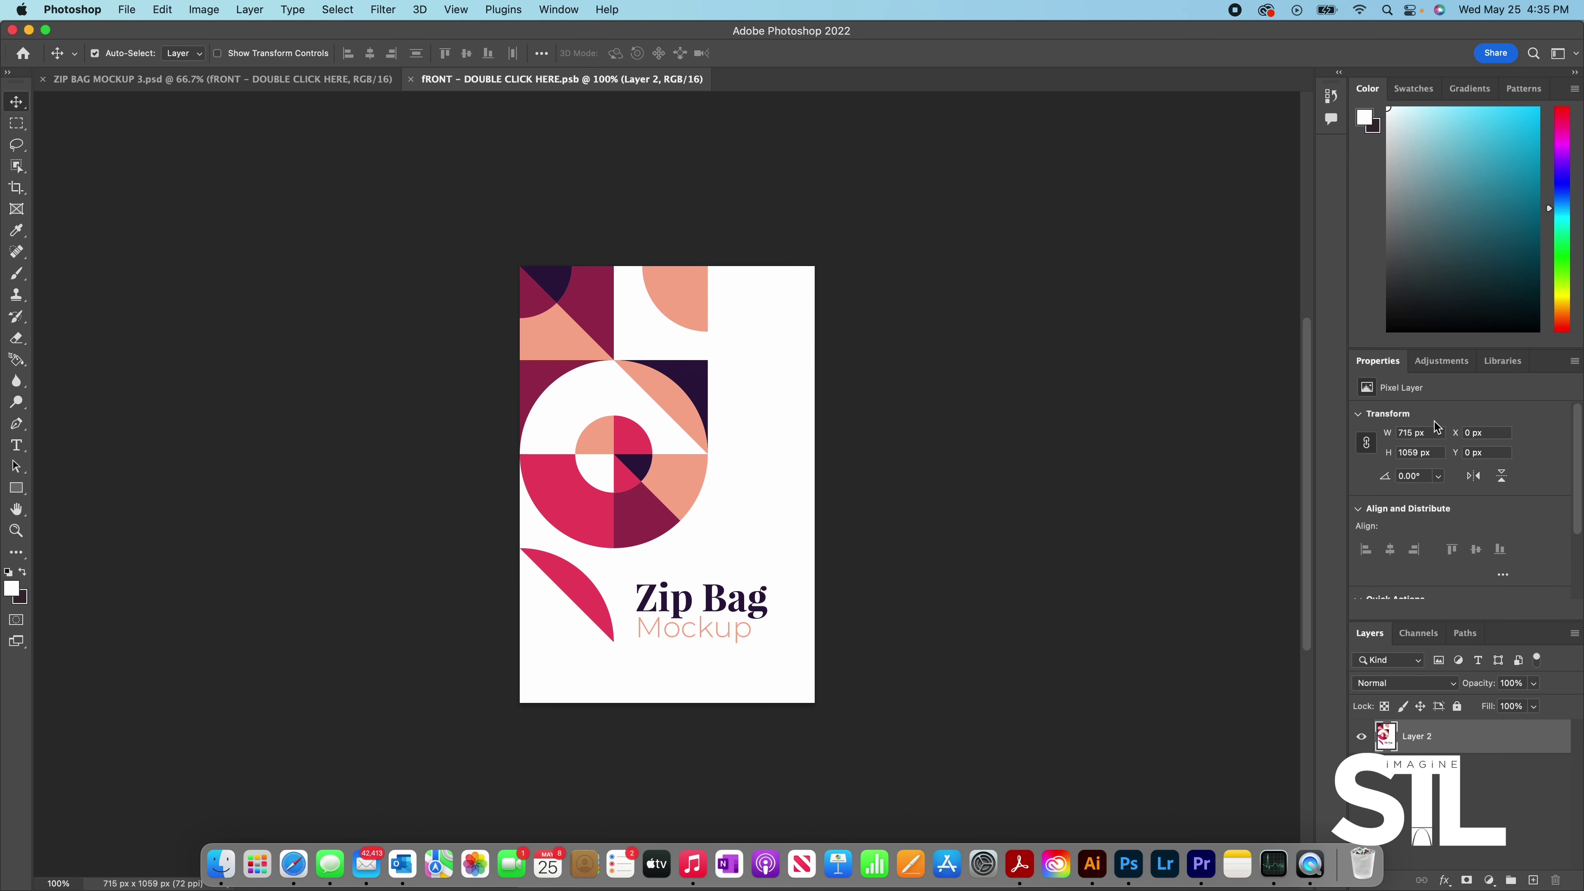
left_click(1503, 360)
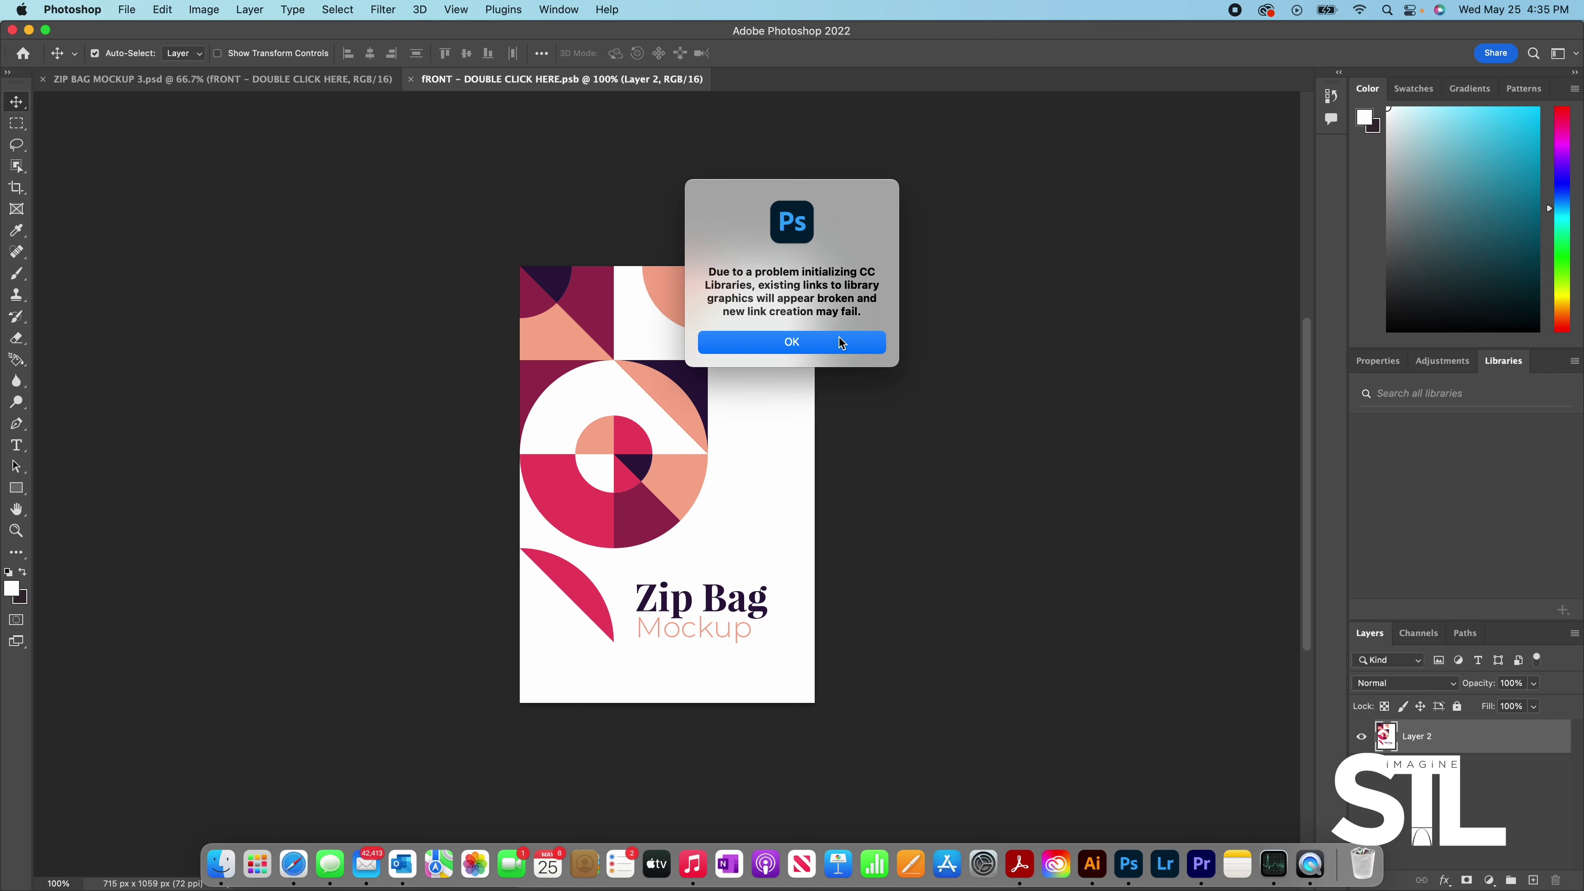
left_click(825, 347)
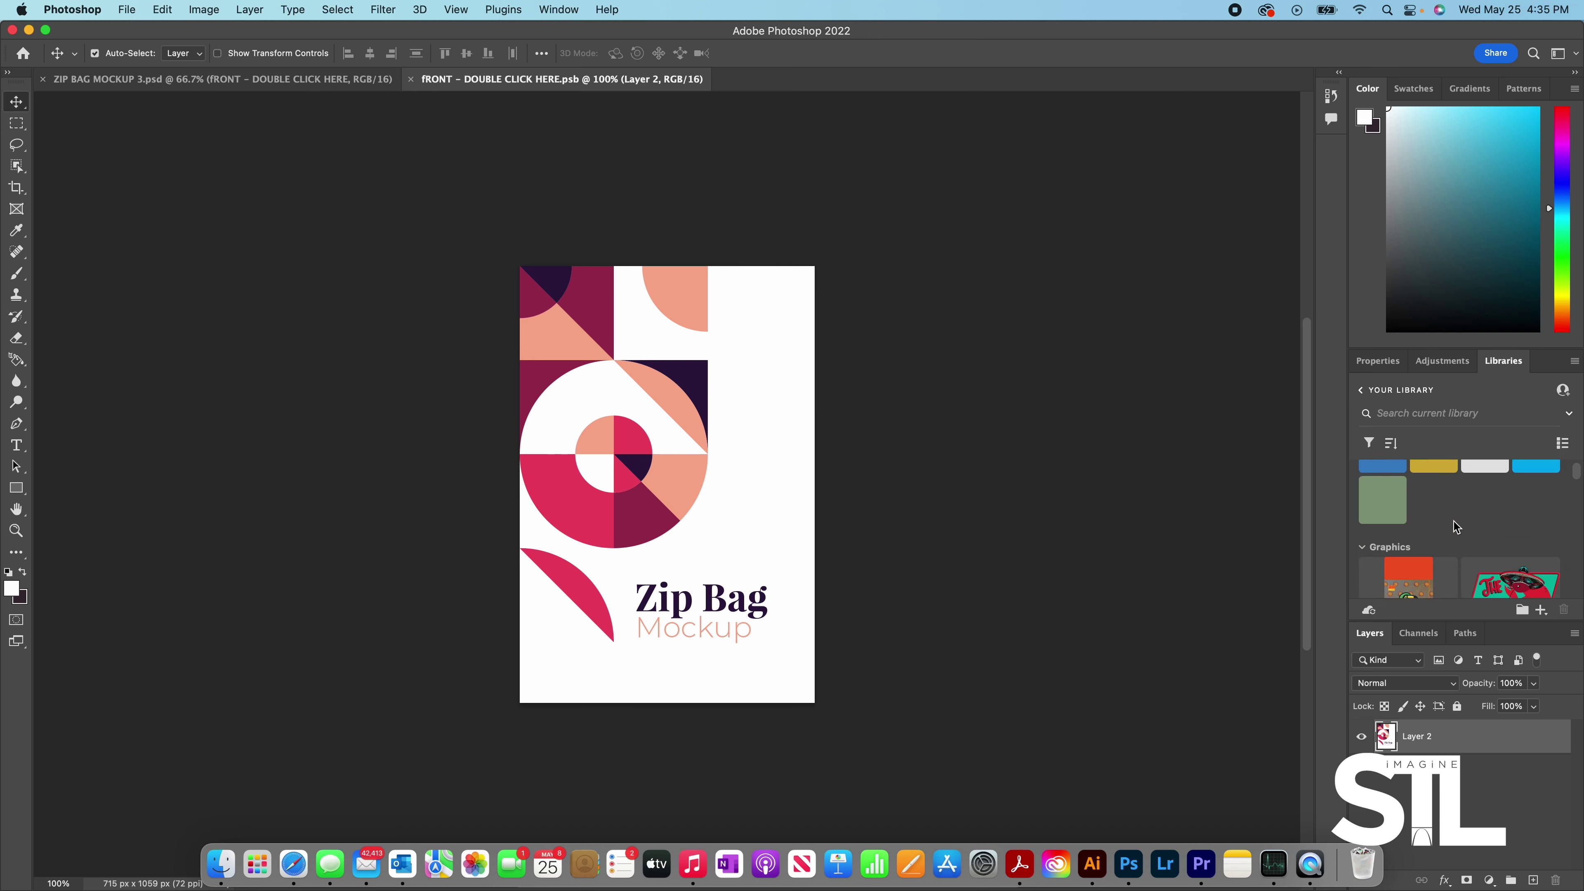
- Place the Toucan label graphic from the library in the front design and select the original Zip Bag artwork layer
right_click(1427, 524)
left_click(1414, 611)
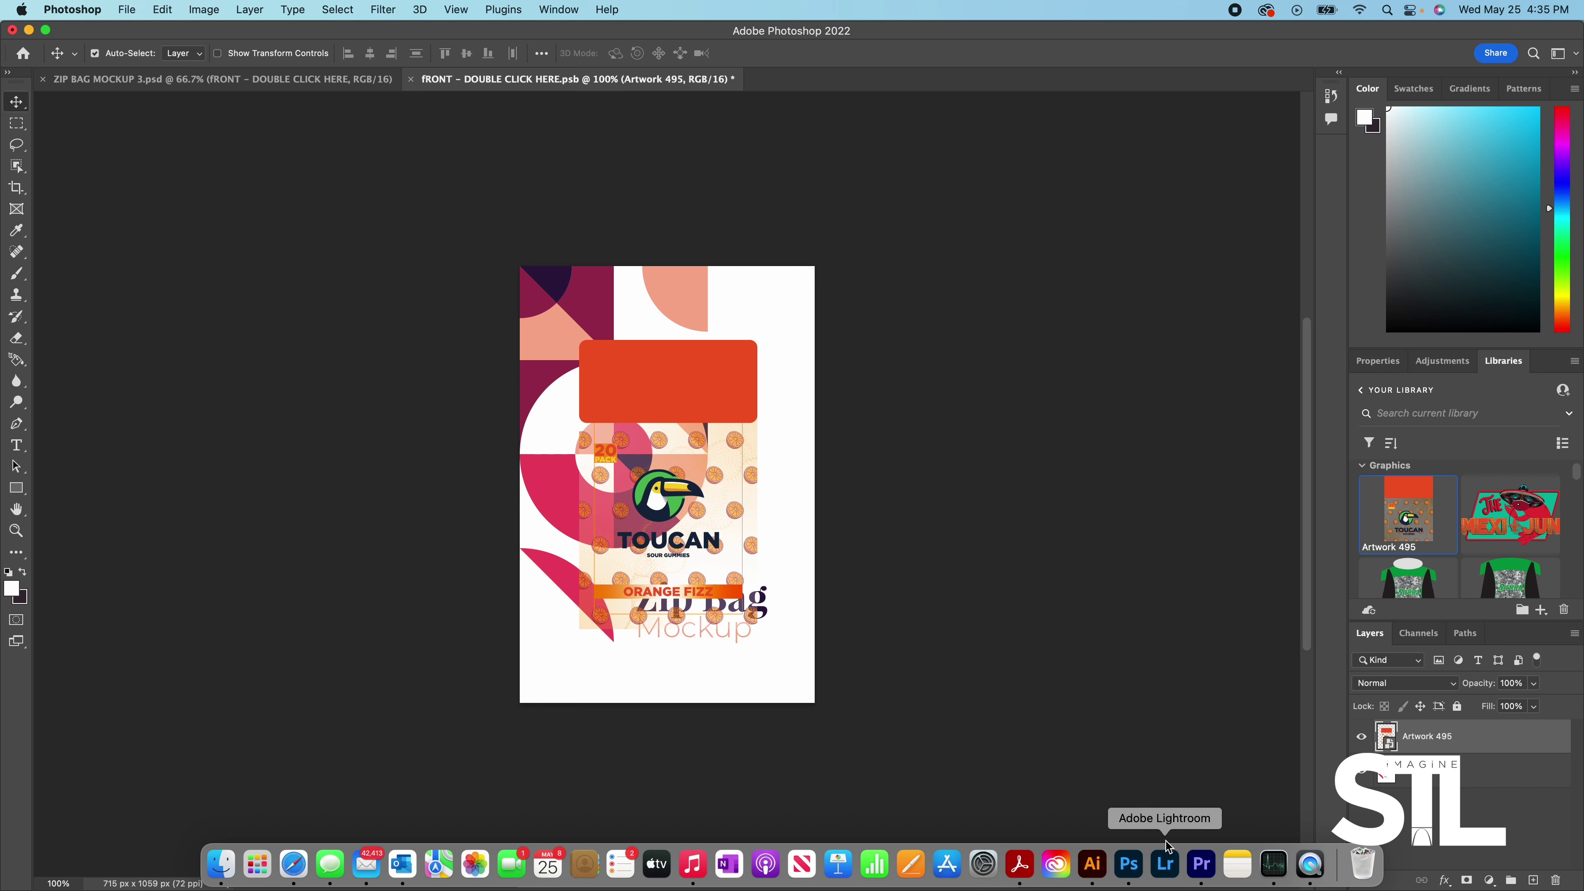
left_click(805, 643)
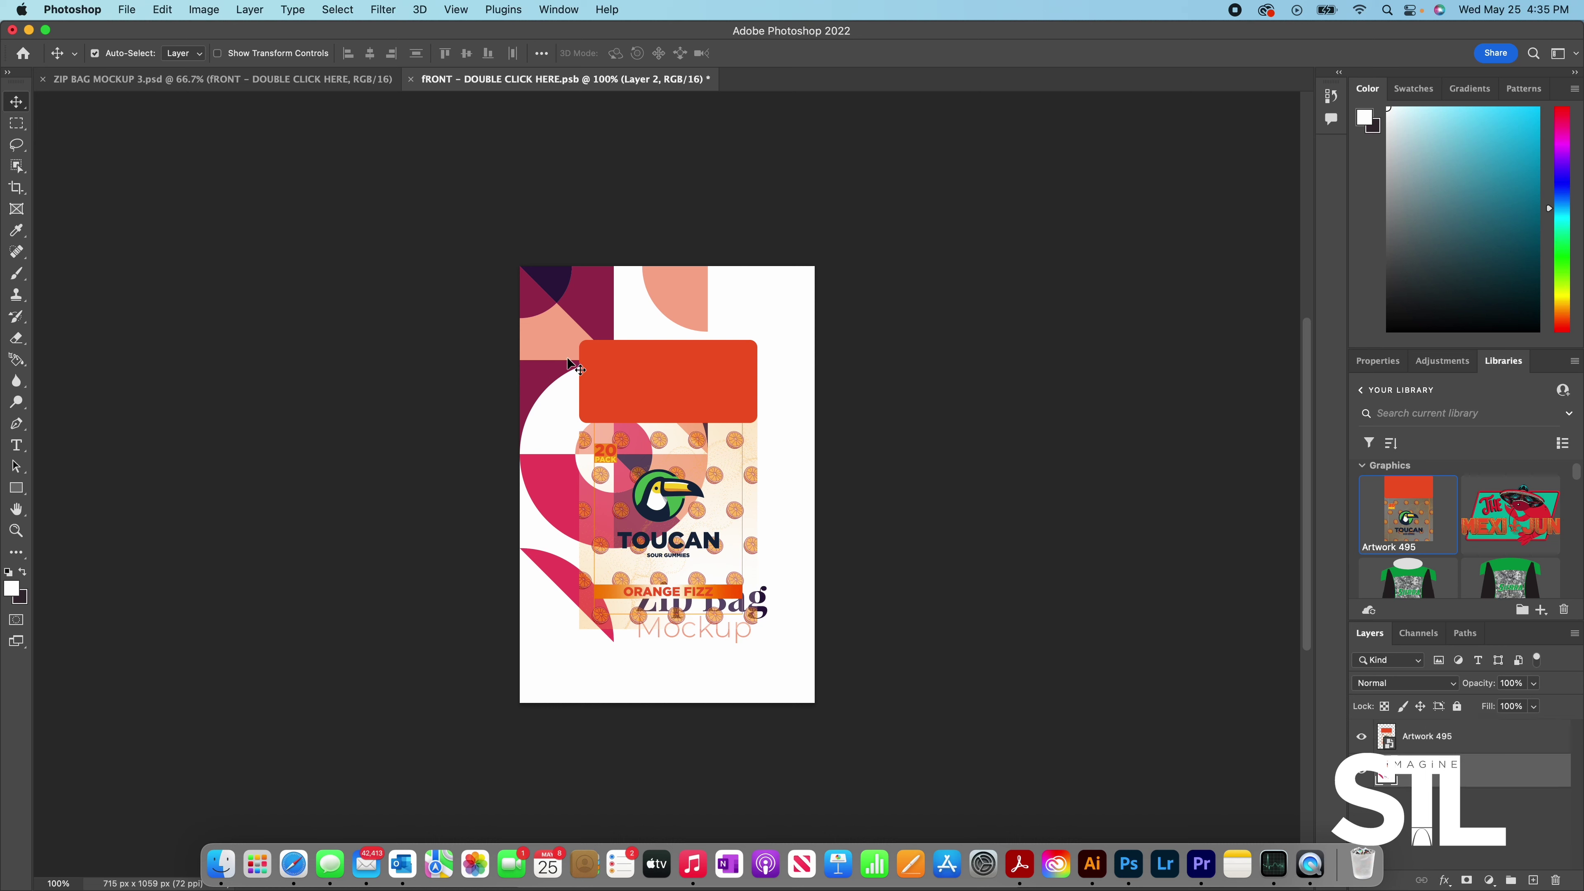
key("t")
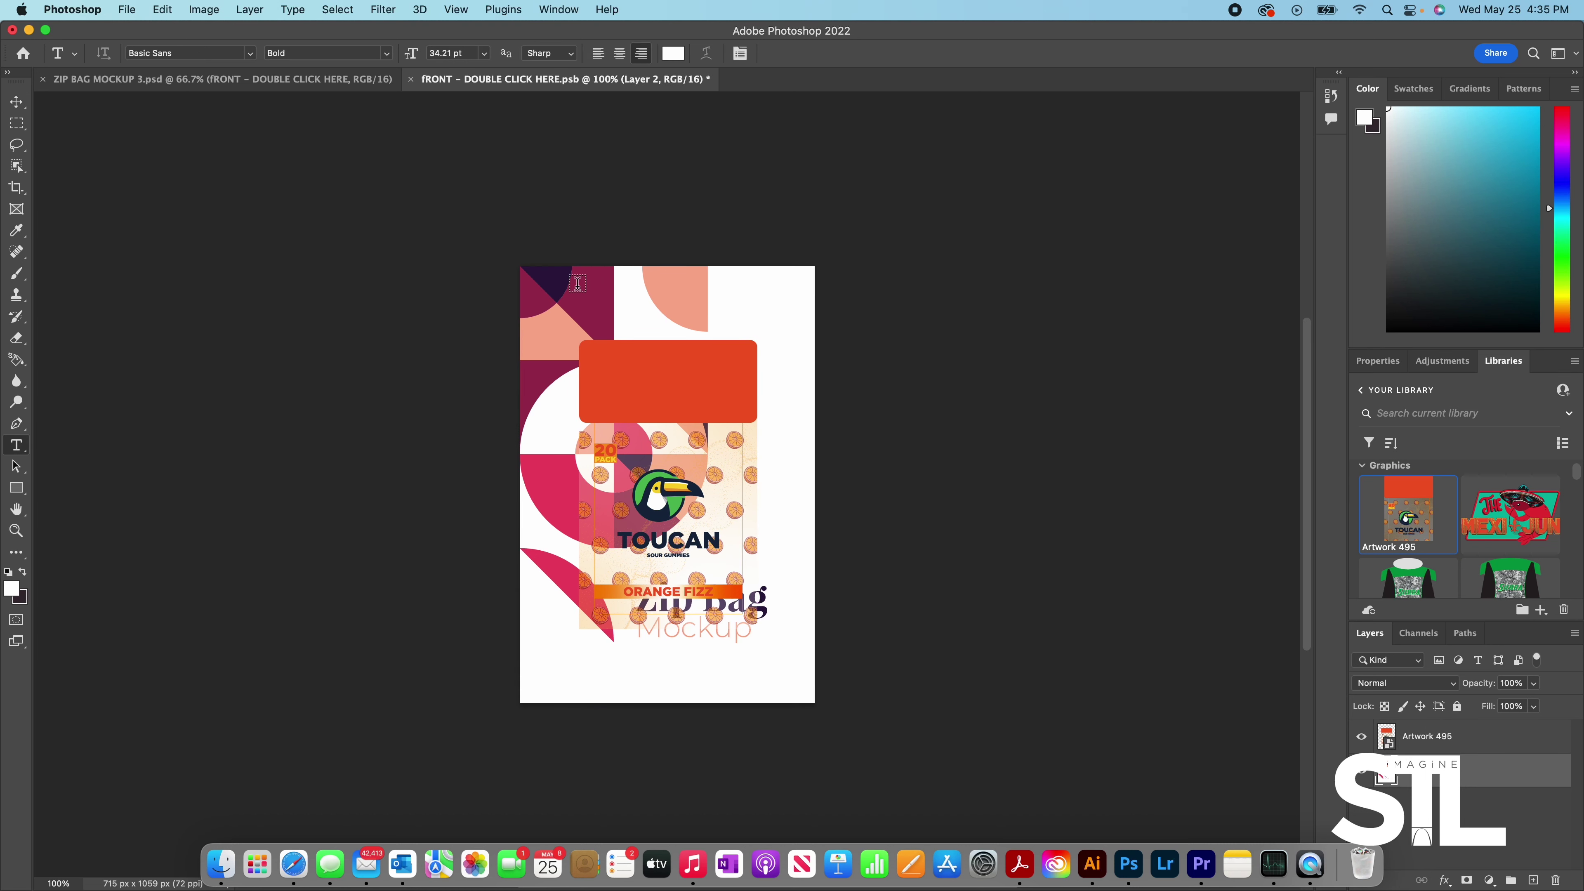
left_click(16, 102)
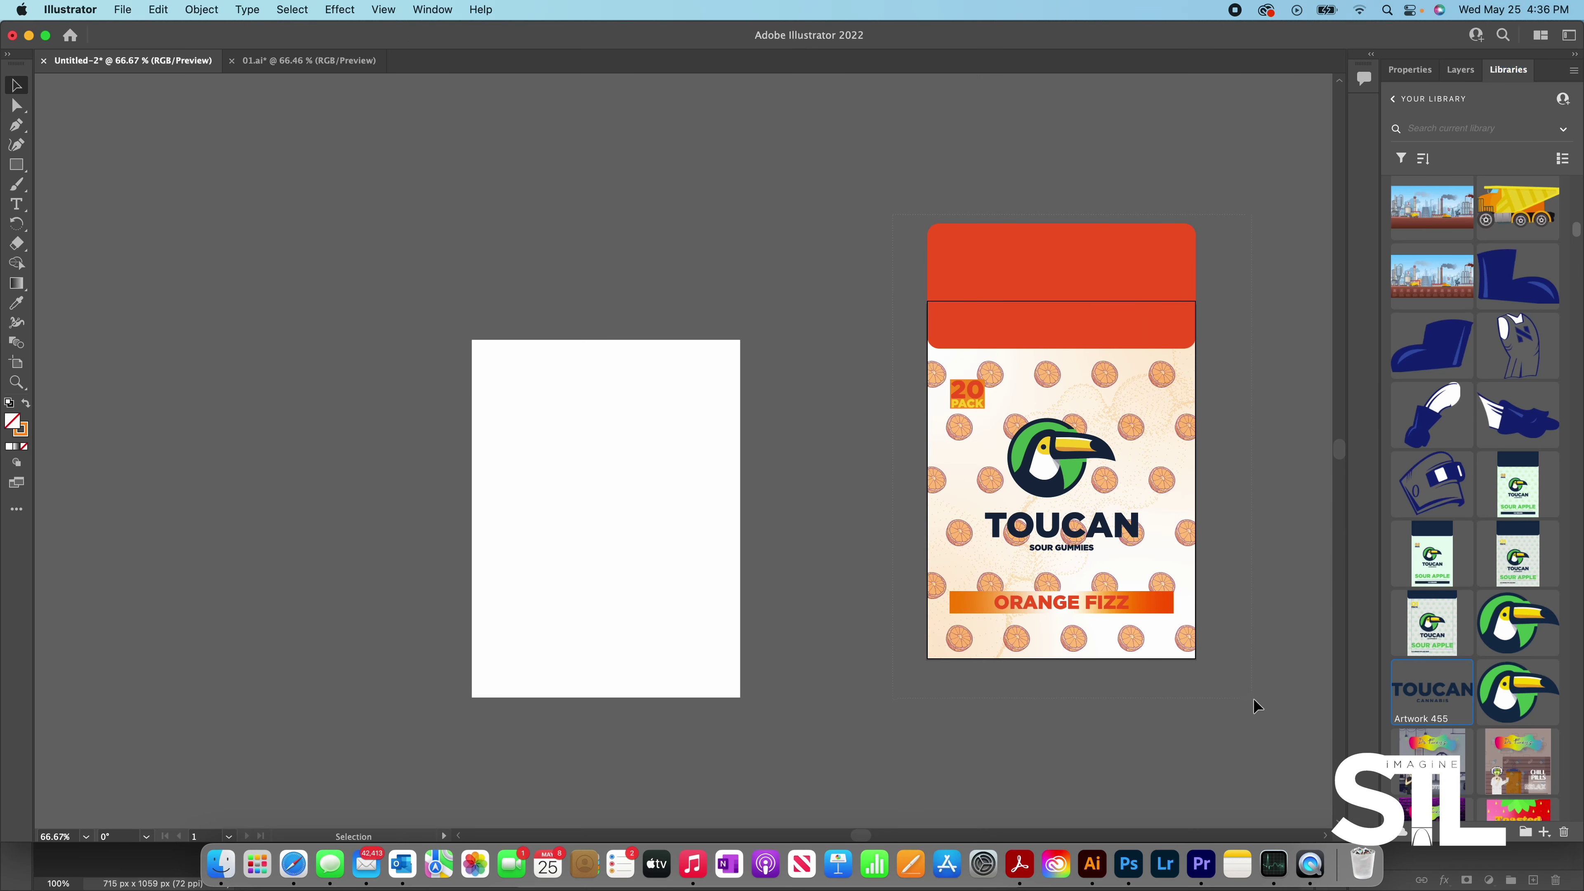
- Add the whole revised Toucan label to the library from Illustrator and switch back to Photoshop
left_click(1185, 591)
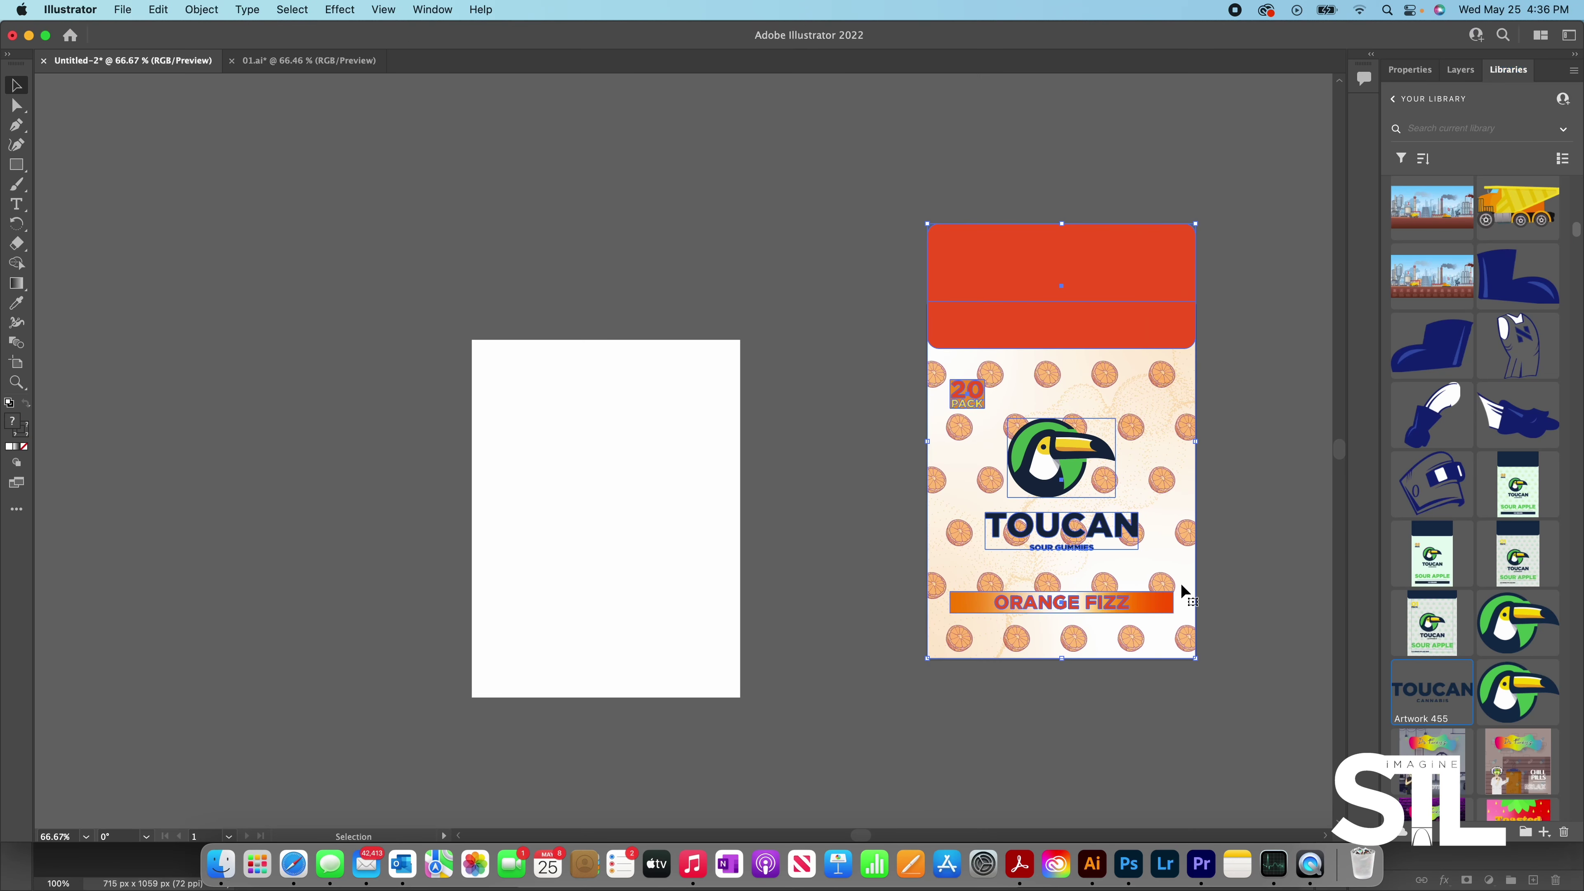
right_click(1165, 589)
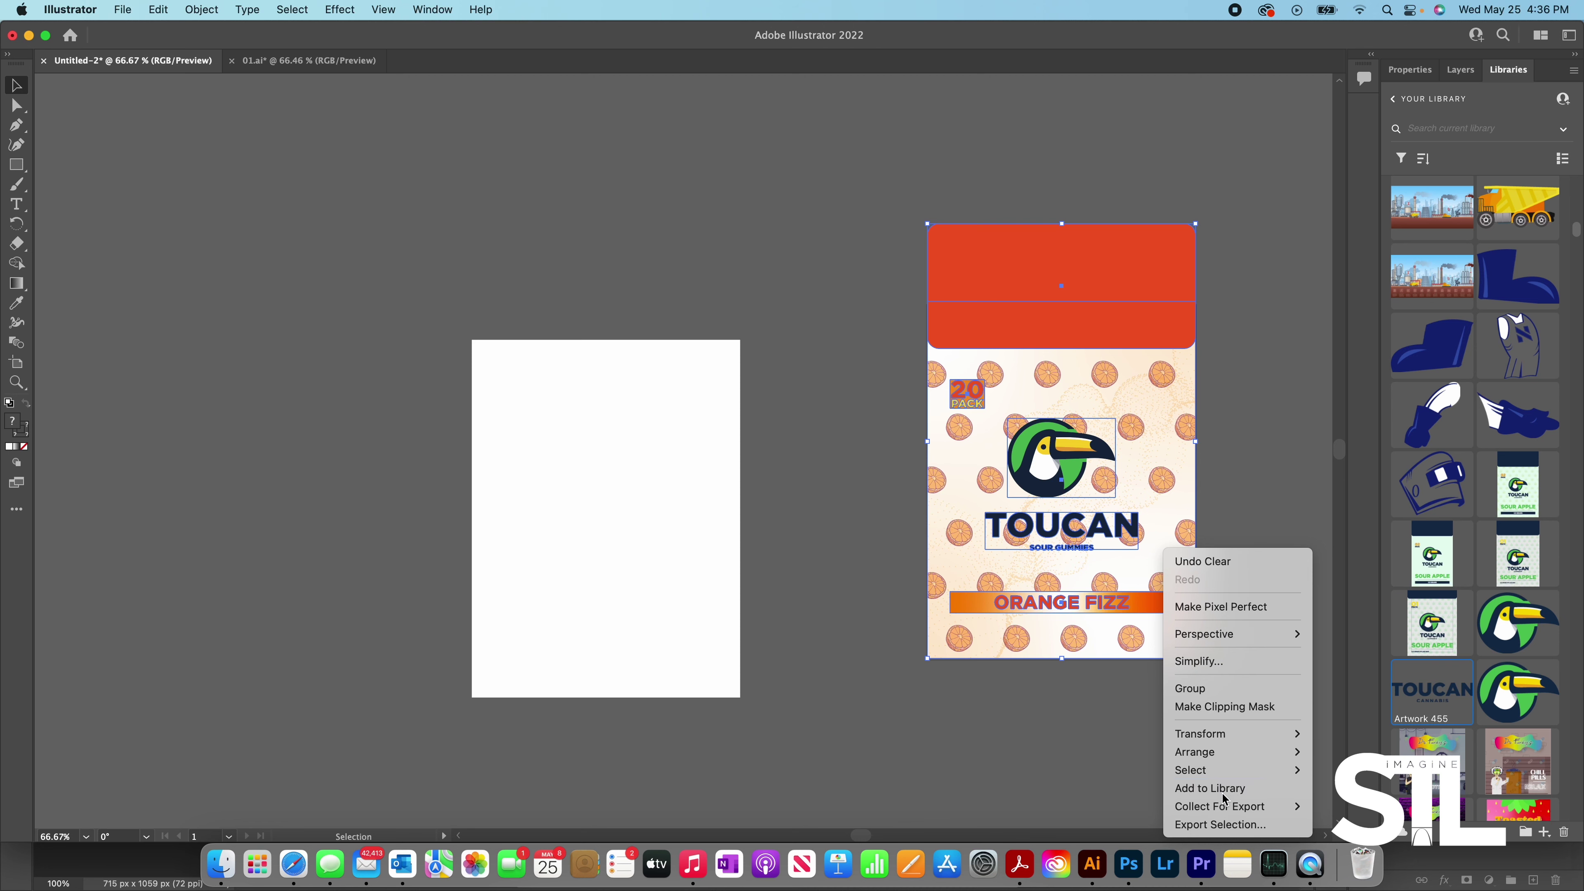
key("Escape")
left_click(1143, 880)
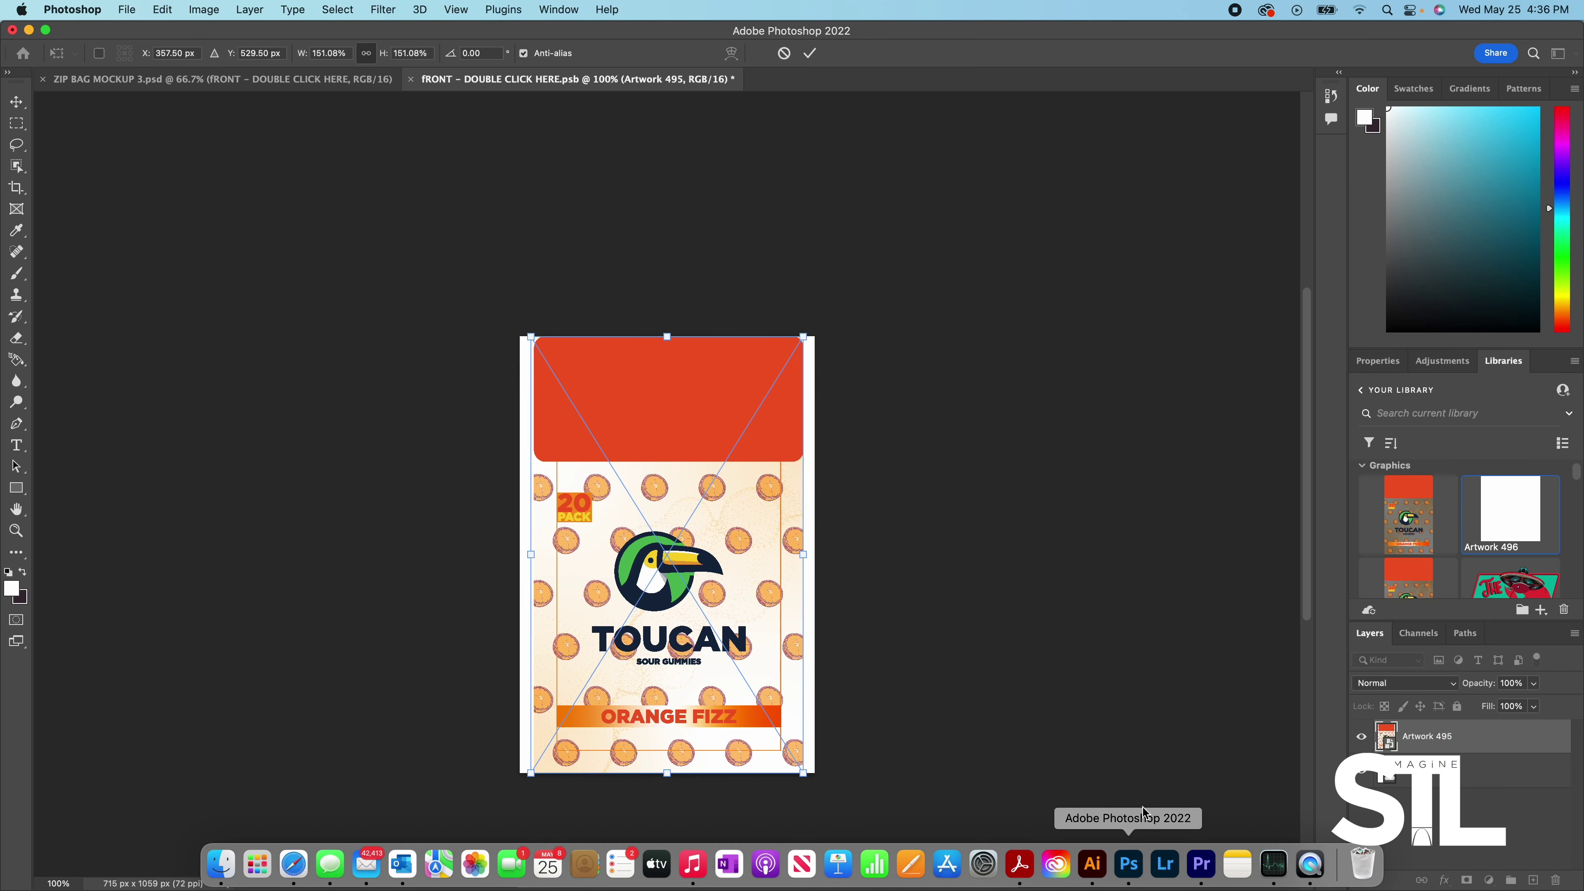
- Delete the previously placed label and place the newest Toucan label graphic from the library on the white canvas
key("Return")
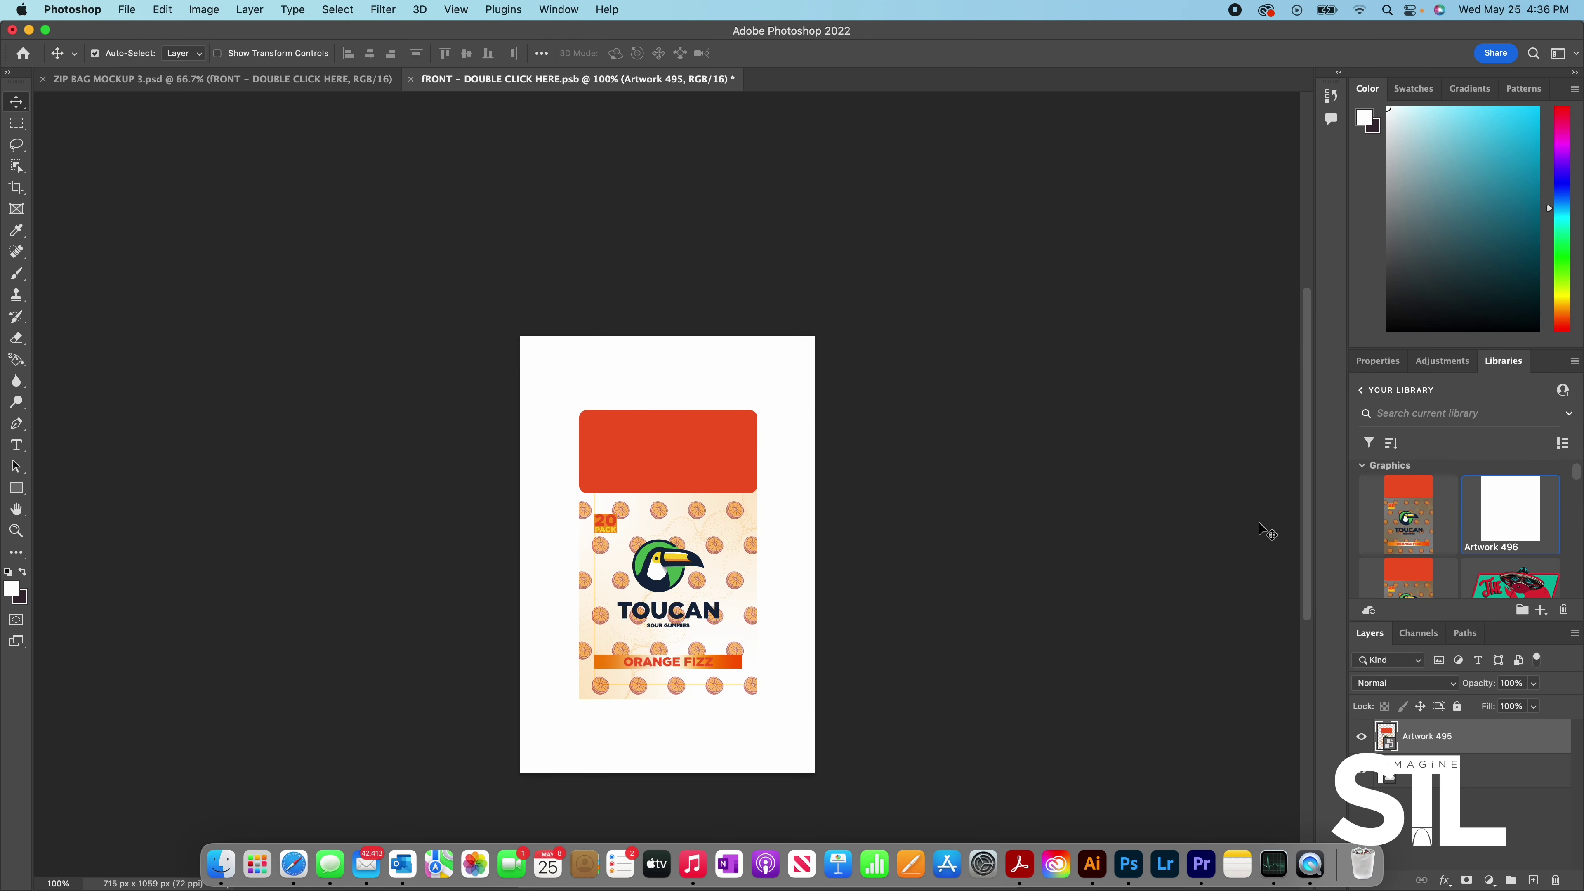
key("BackSpace")
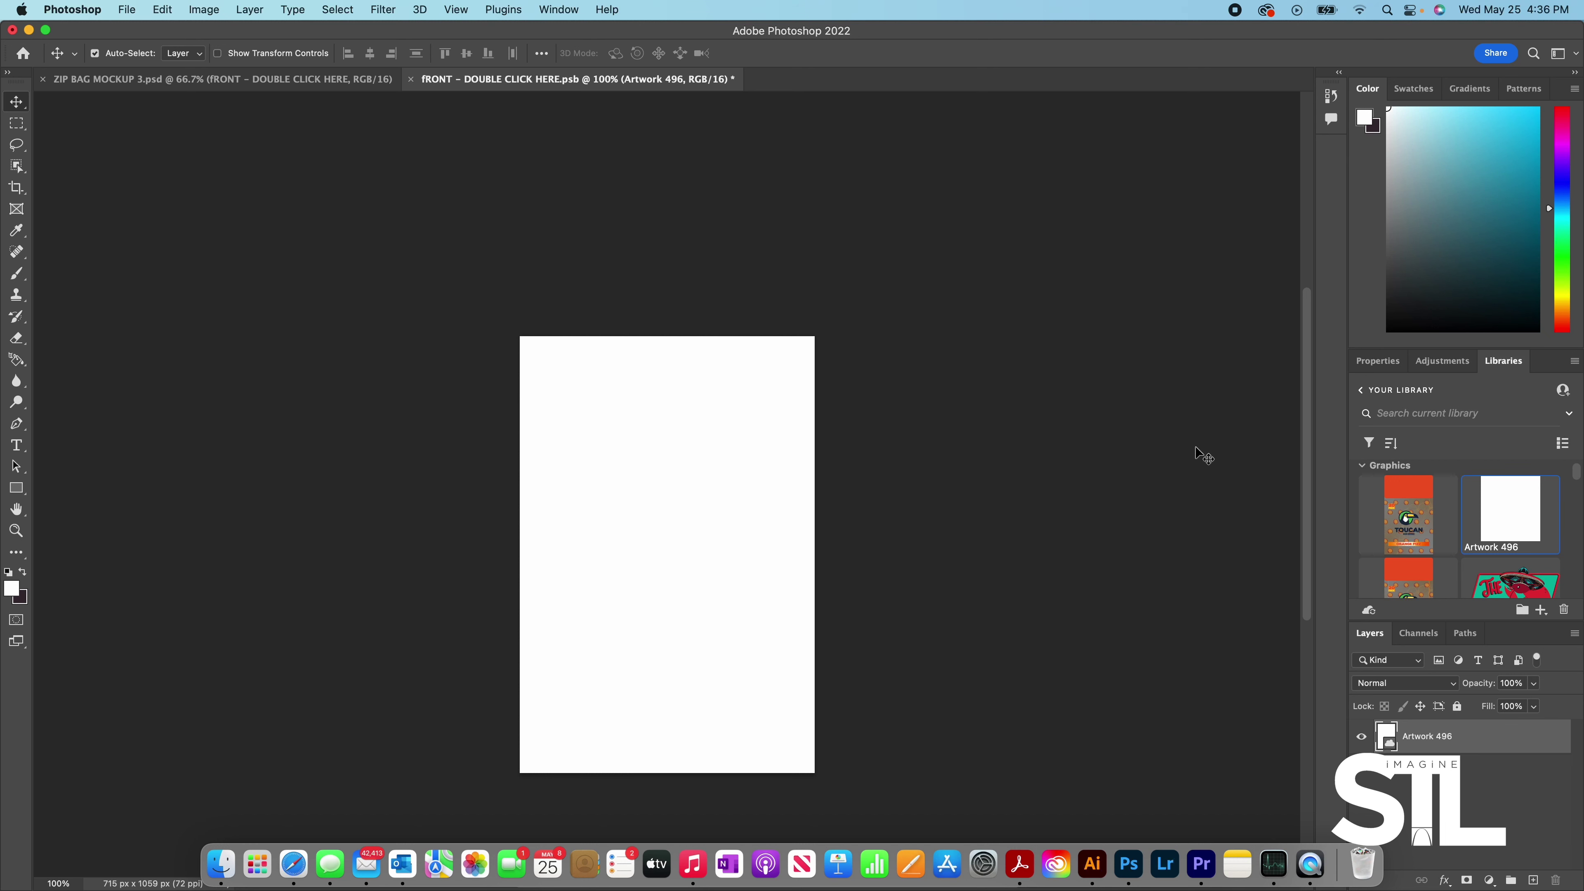
scroll(1417, 523, "up", 3)
scroll(1418, 523, "down", 3)
left_click_drag(1422, 559, 669, 578)
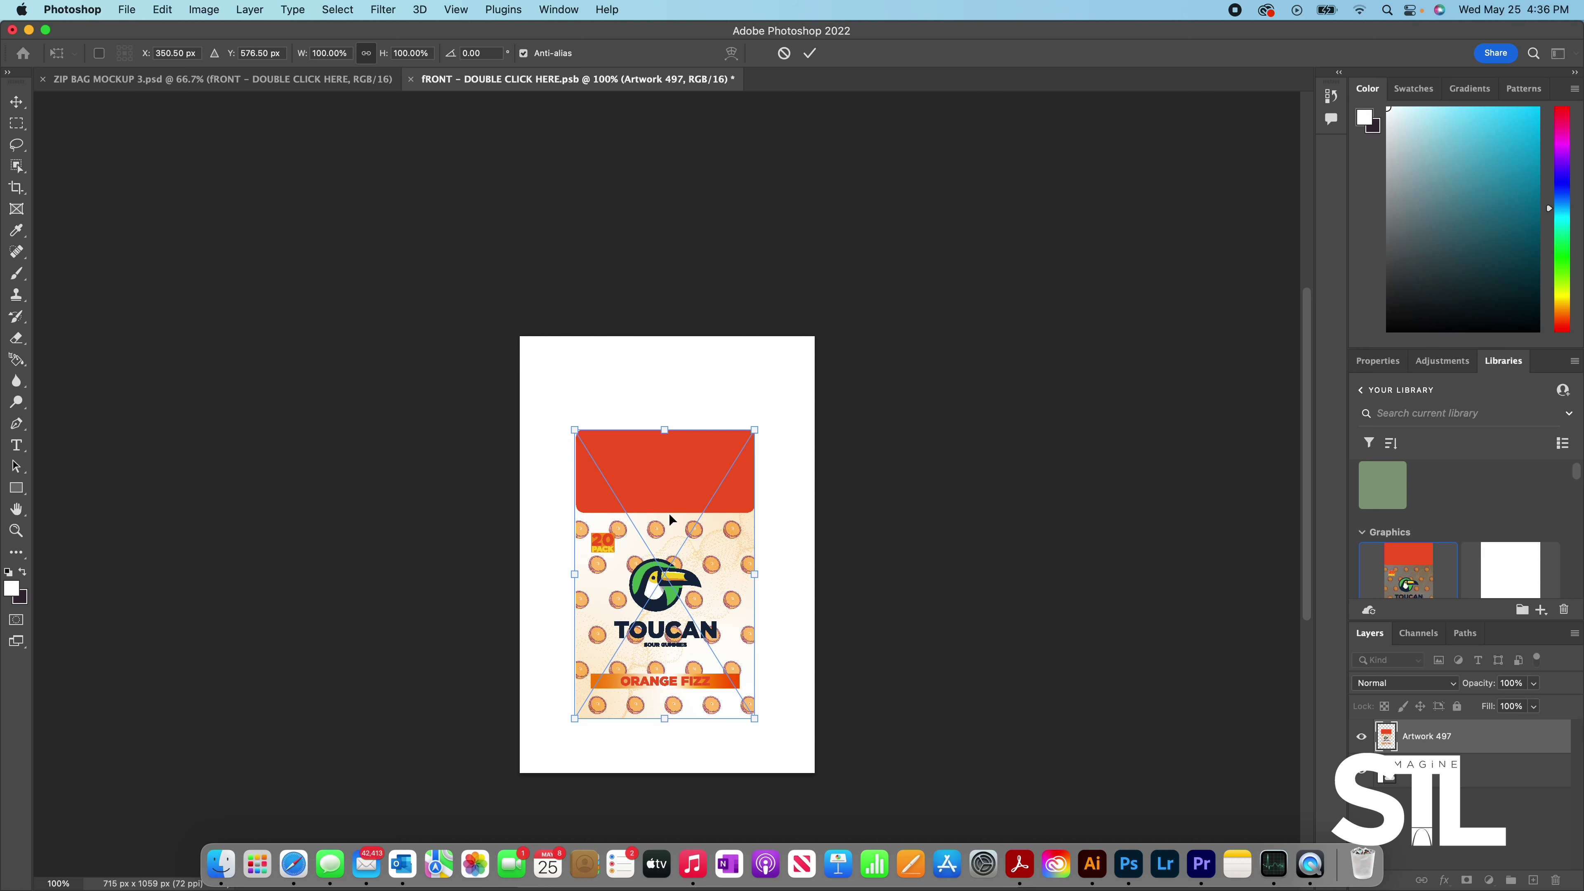
- Scale the placed label to 169.84% and move it to Y 477.50 px so it covers the front design's canvas
left_click_drag(667, 721, 664, 773)
left_click_drag(659, 631, 673, 569)
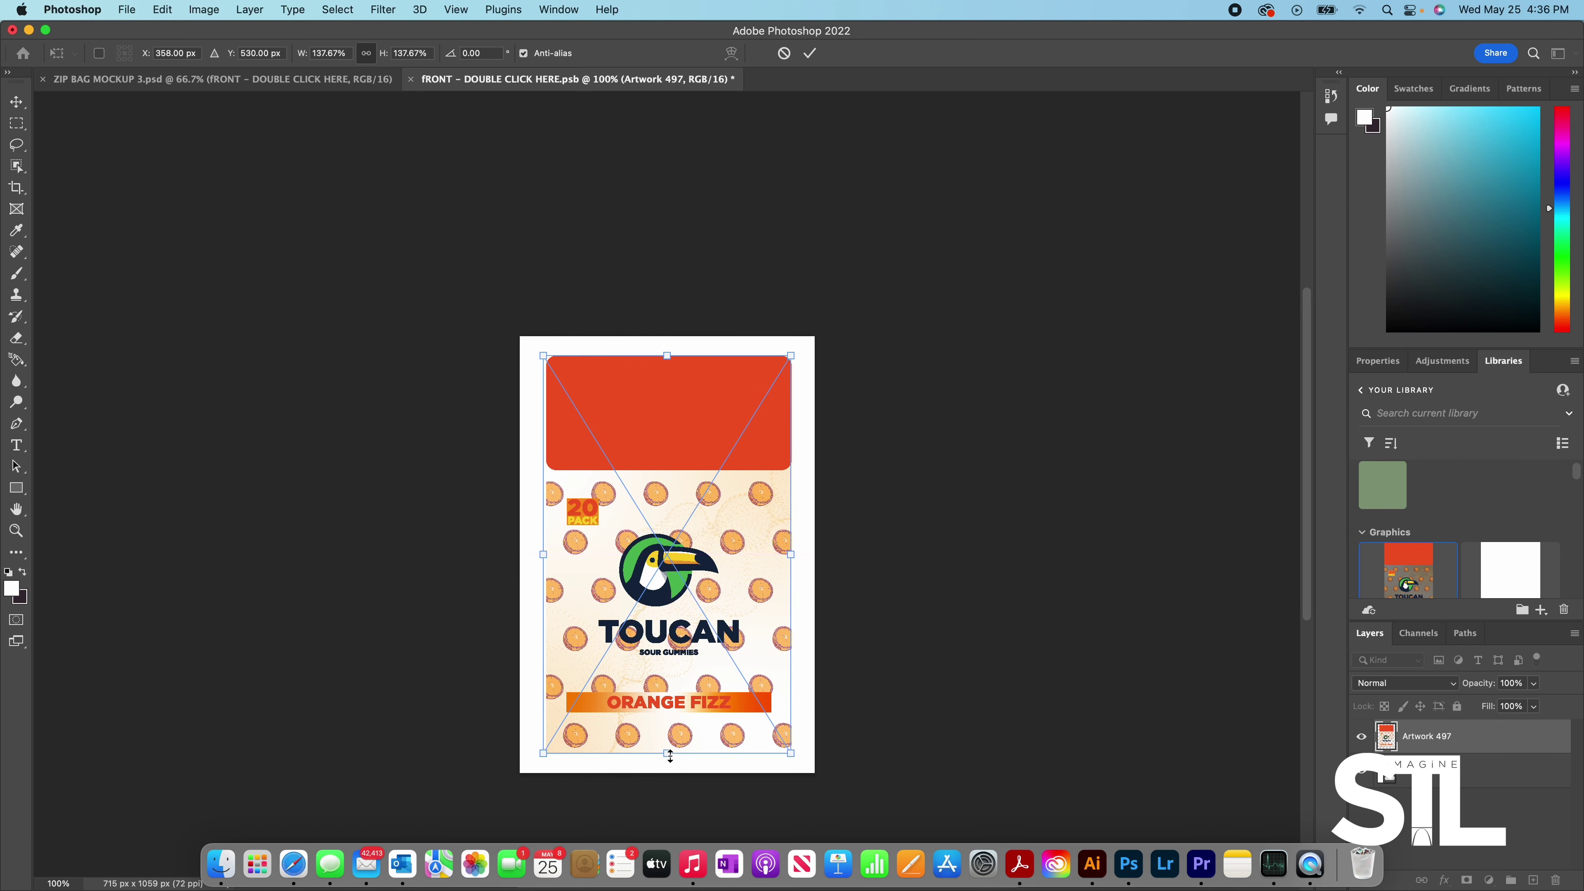
mouse_move(670, 757)
left_mouse_down()
mouse_move(671, 787)
mouse_move(683, 777)
left_mouse_up()
left_click_drag(689, 689, 690, 674)
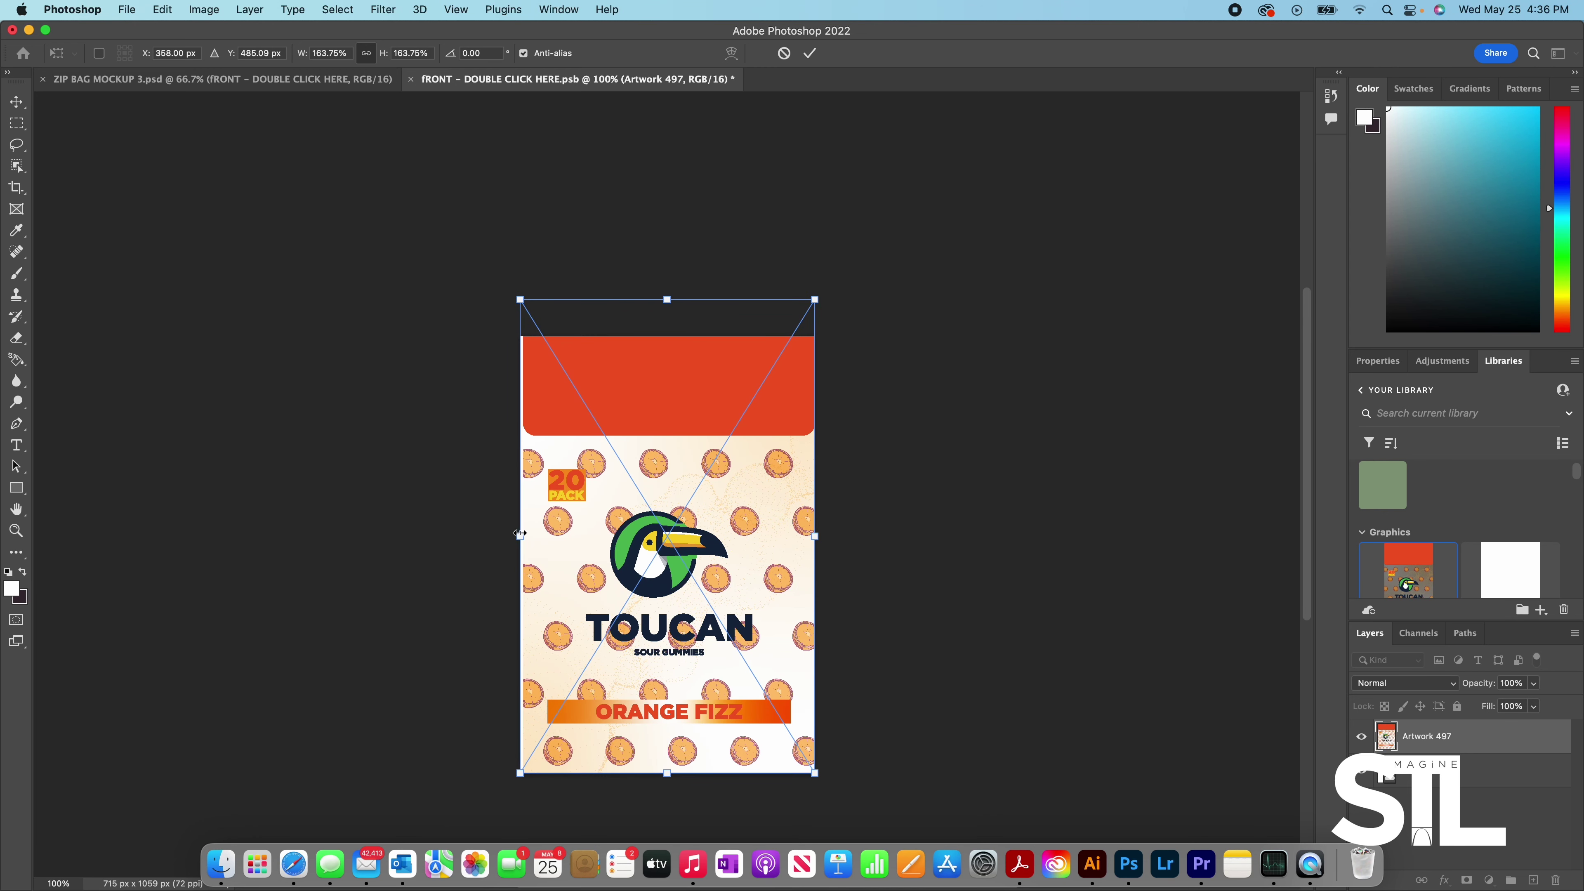
left_click_drag(519, 533, 508, 535)
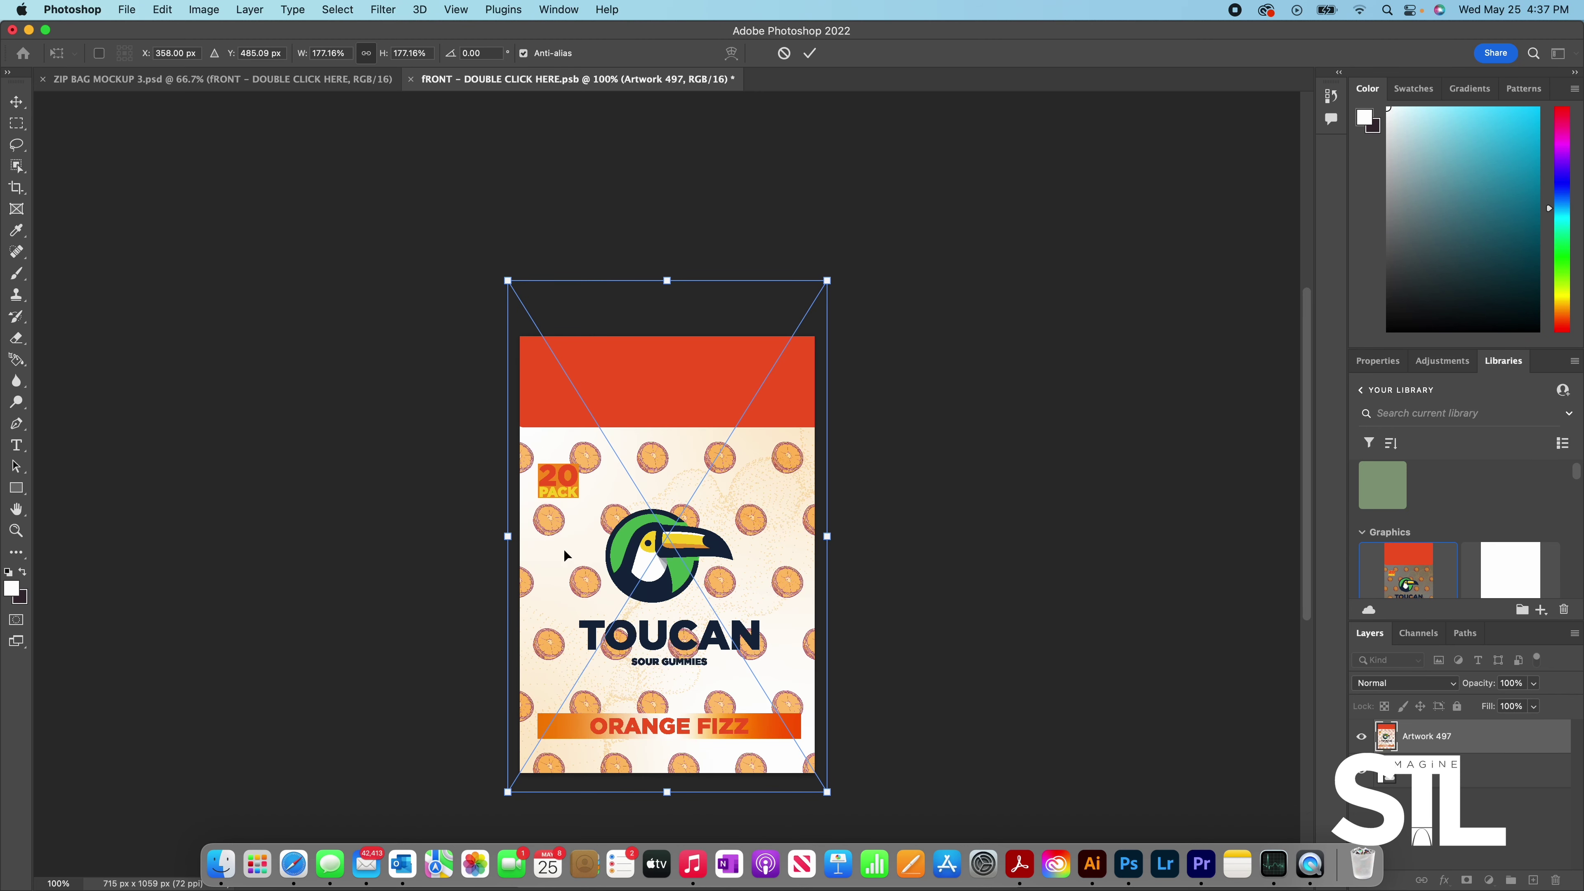
left_click_drag(684, 565, 683, 564)
scroll(683, 563, "up", 2)
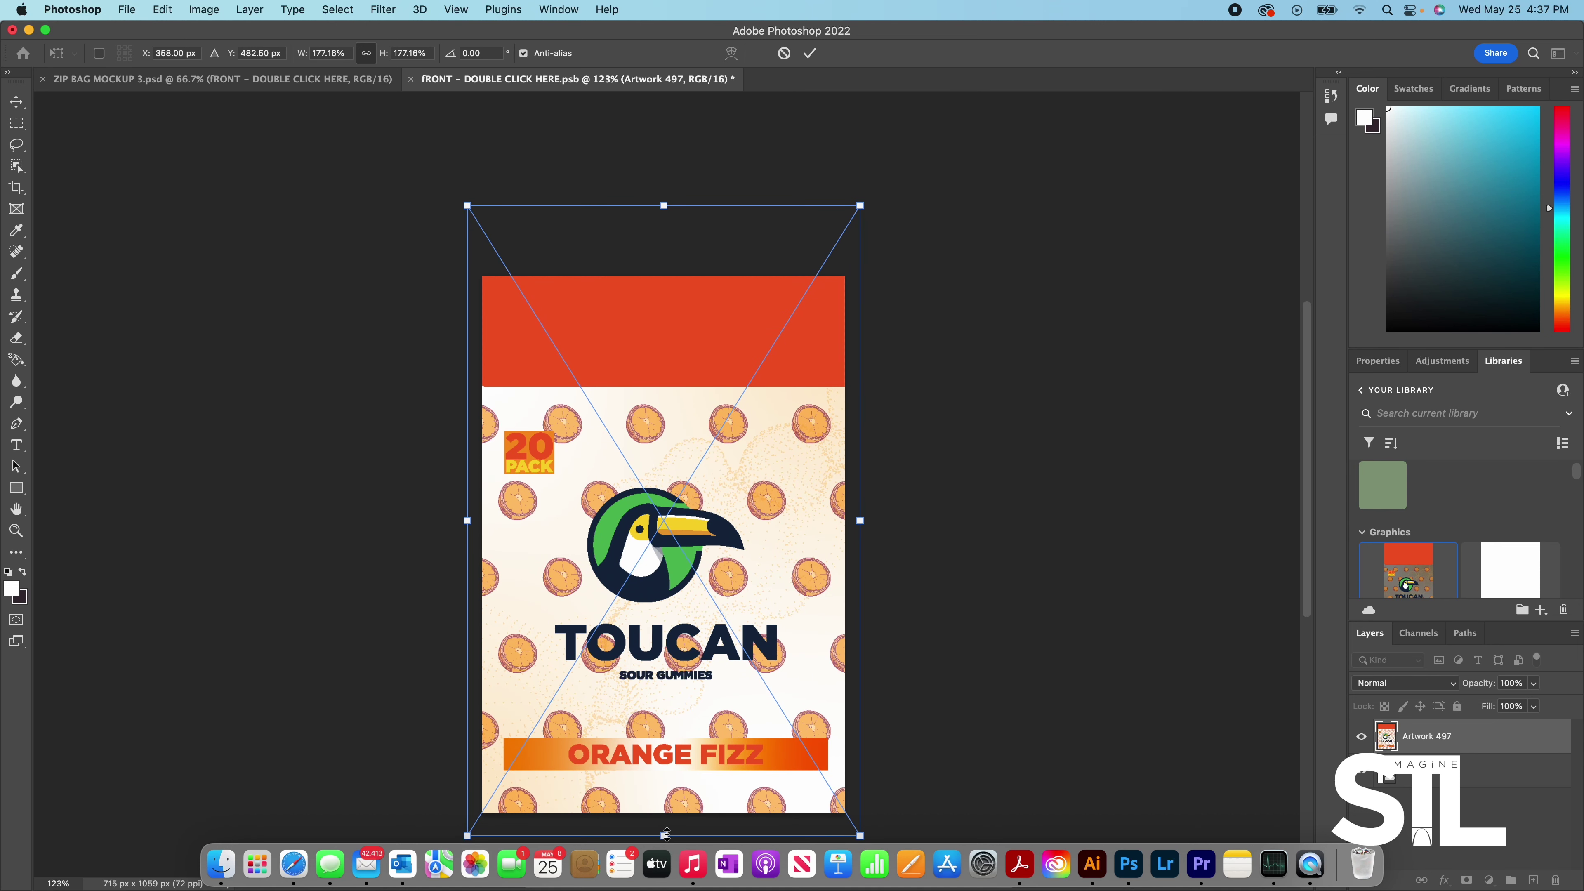
left_click_drag(666, 834, 669, 825)
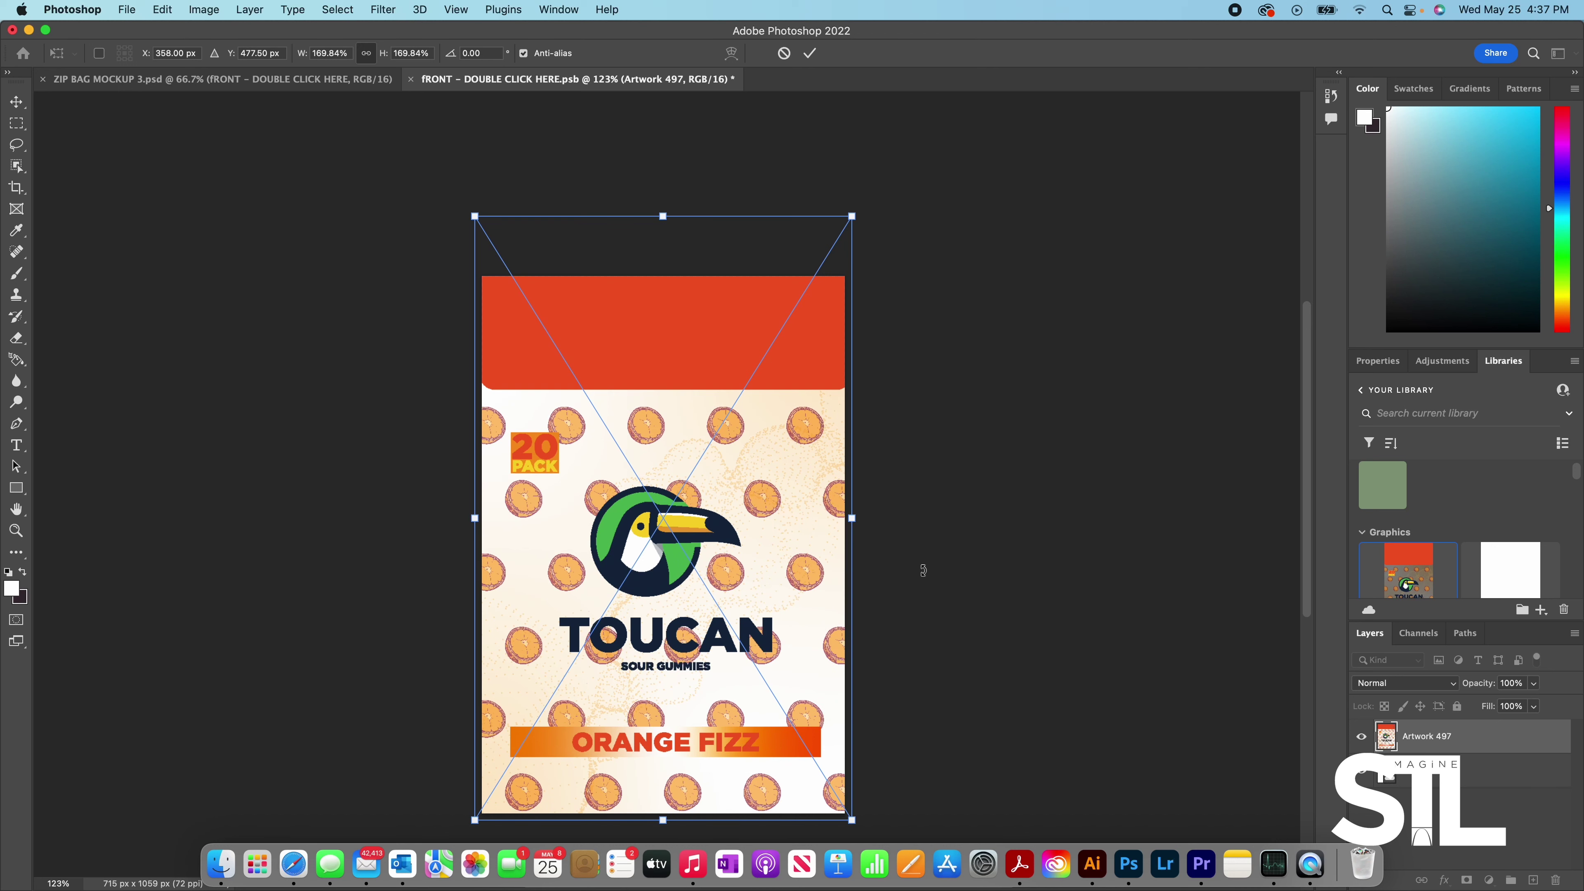
- Nudge the placed Toucan label horizontally to X 354 px on the front design's canvas and apply the transform
key("Left")
key("Left")
key("Left")
key("Left")
key("Left")
key("Left")
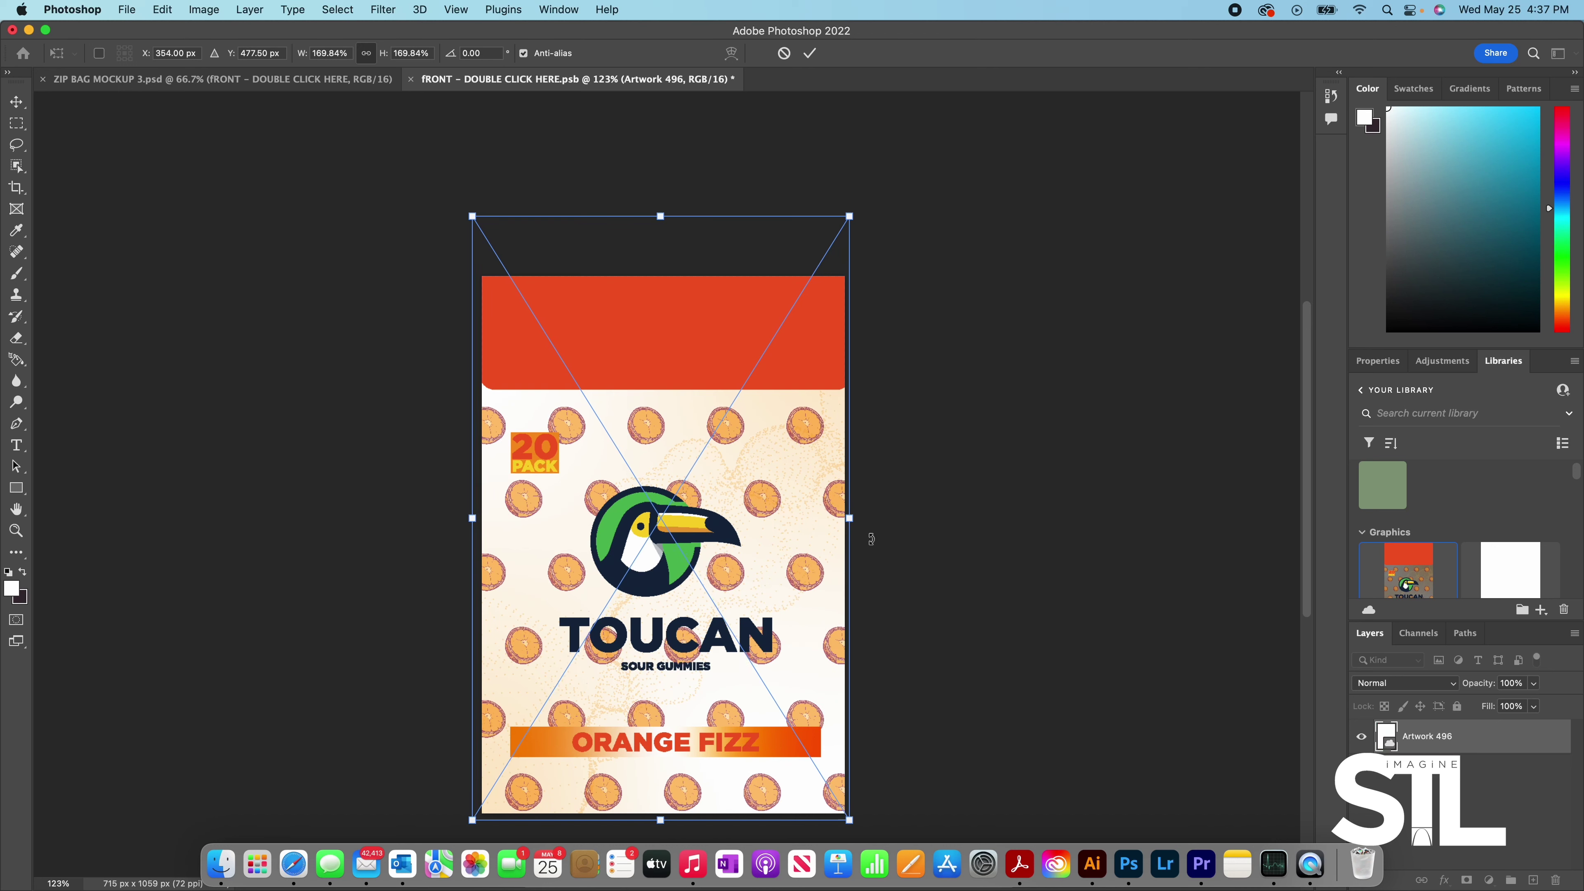
key("Right")
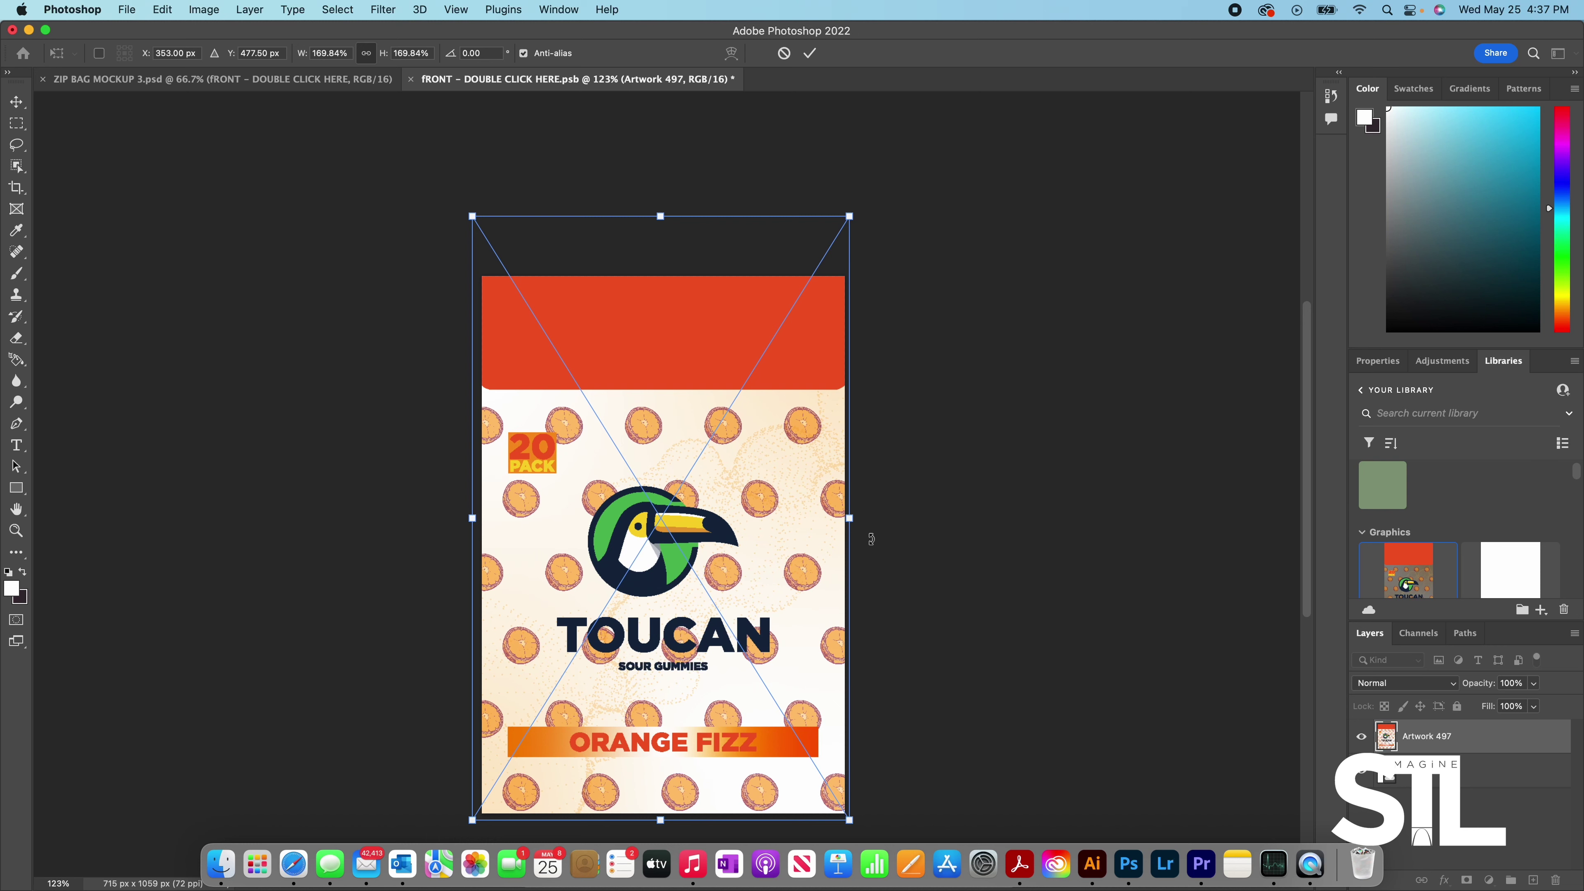
key("Right")
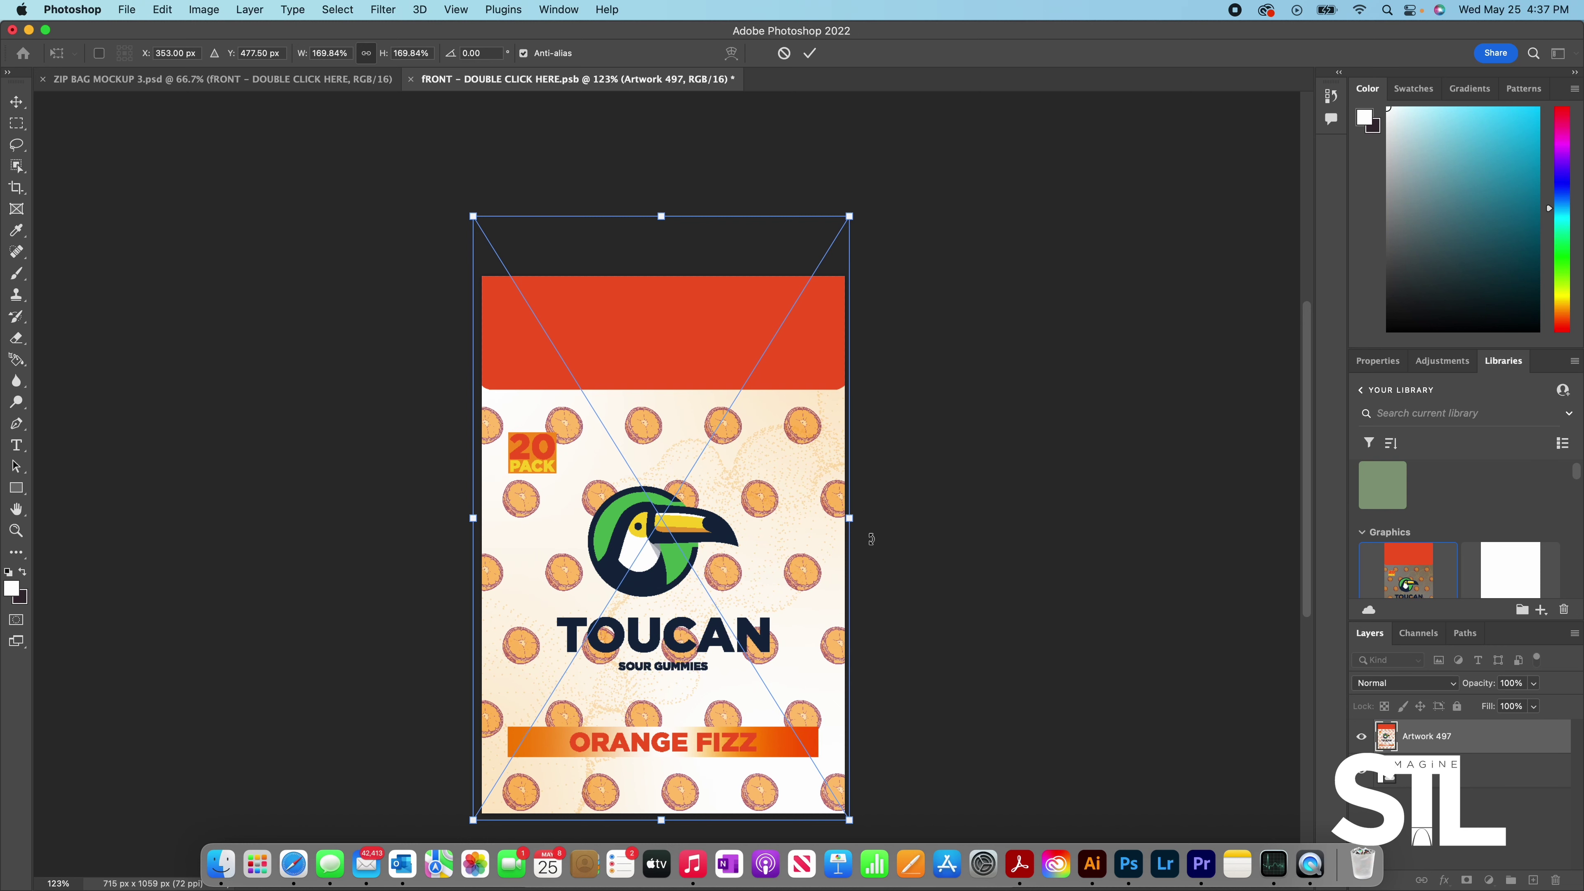
key("Right")
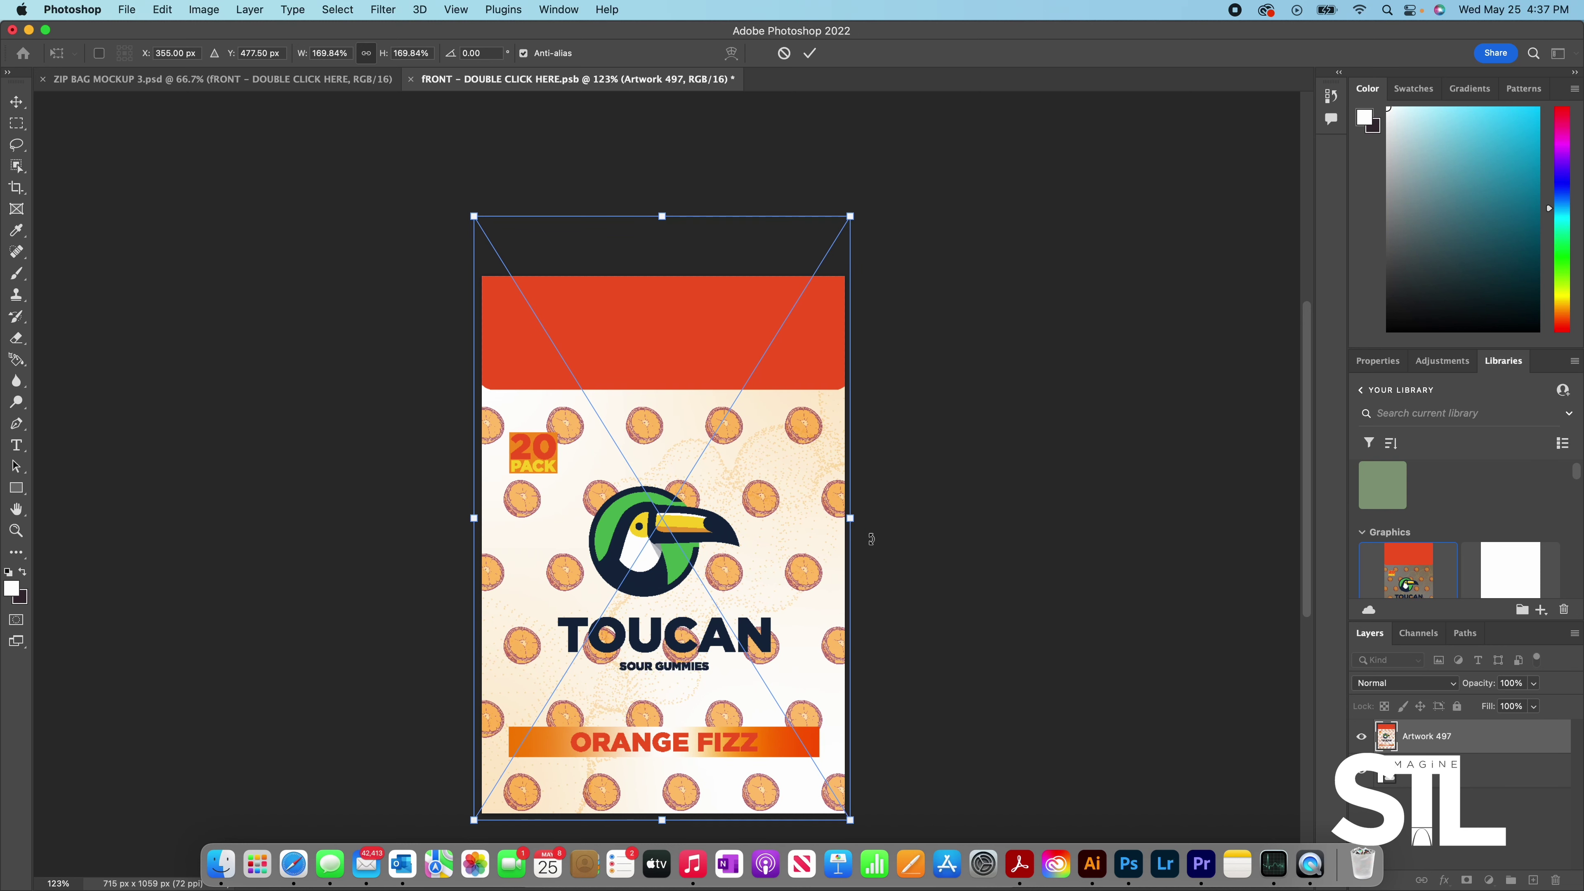
key("Left")
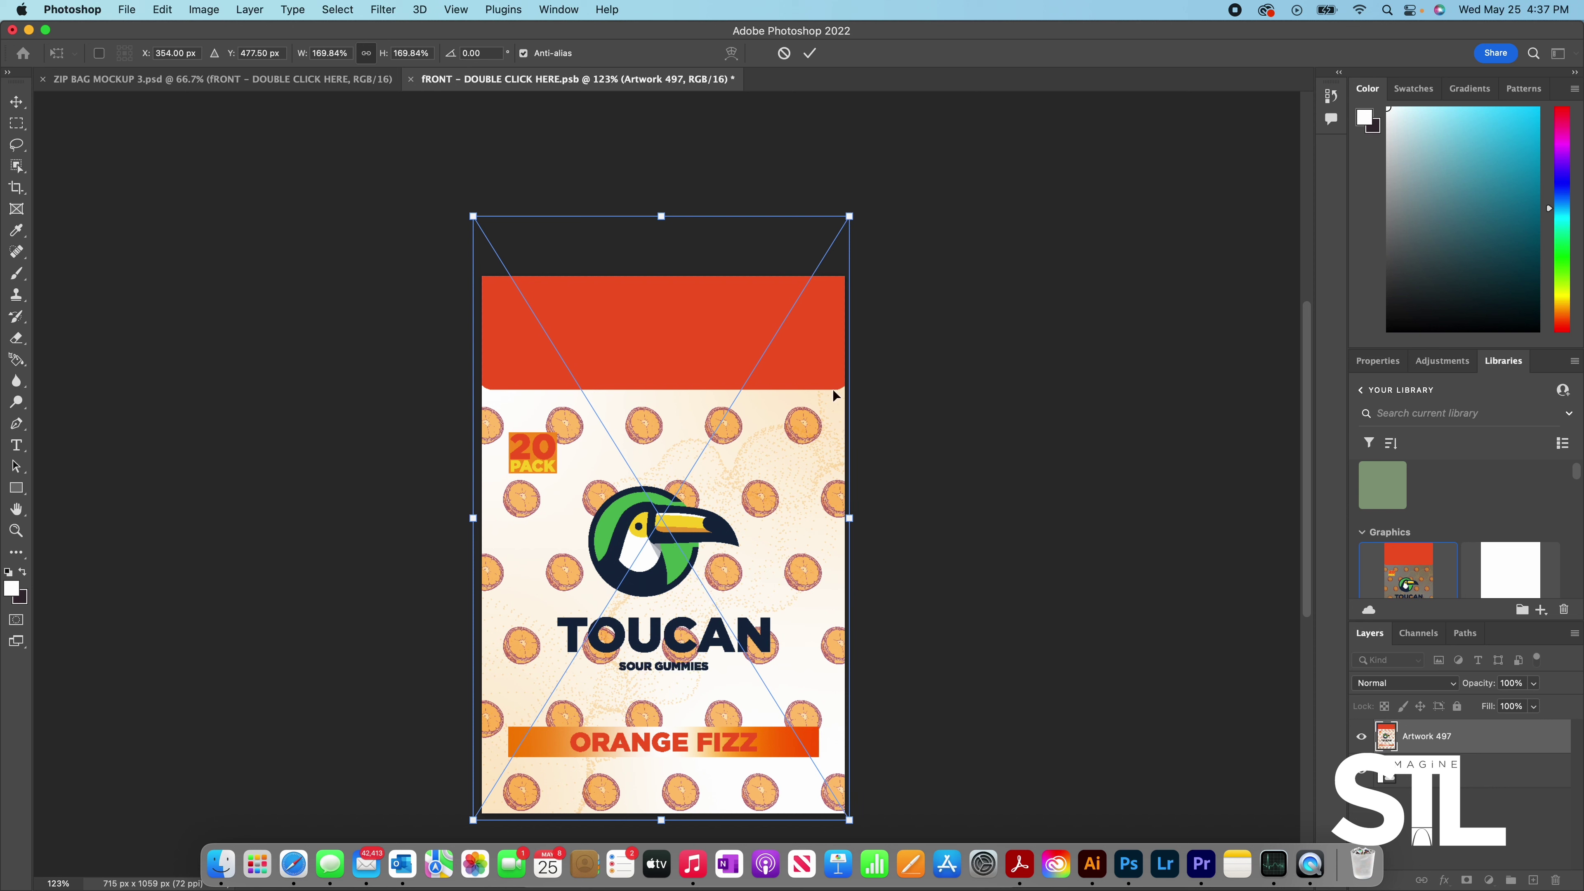
left_click(810, 53)
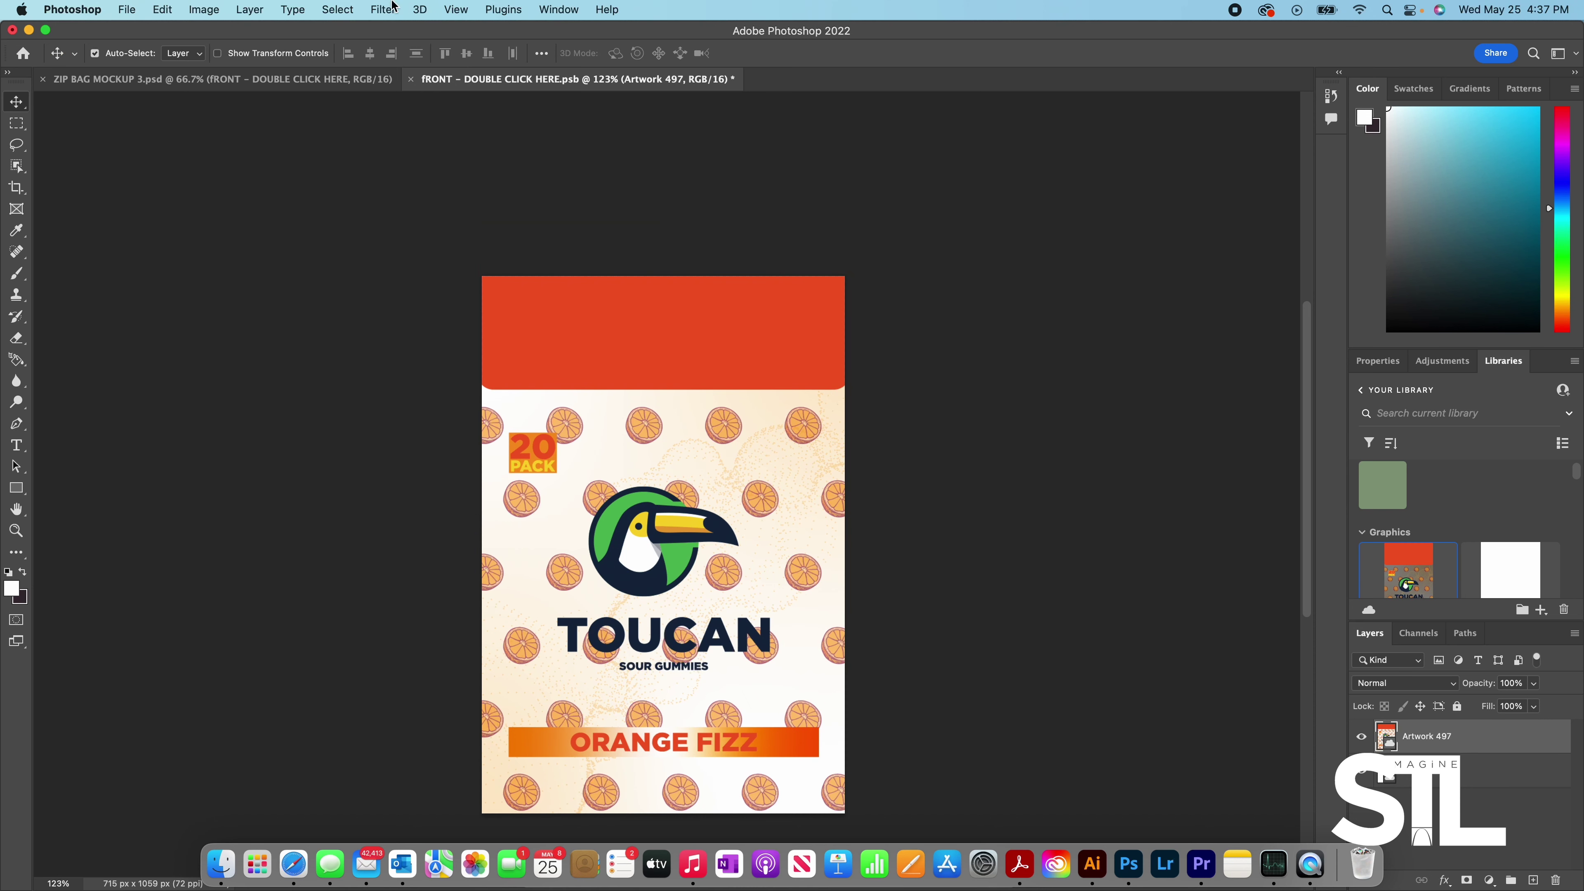
- Save the front design and return to the ZIP BAG MOCKUP 3.psd document to inspect the label on both bags
left_click(129, 11)
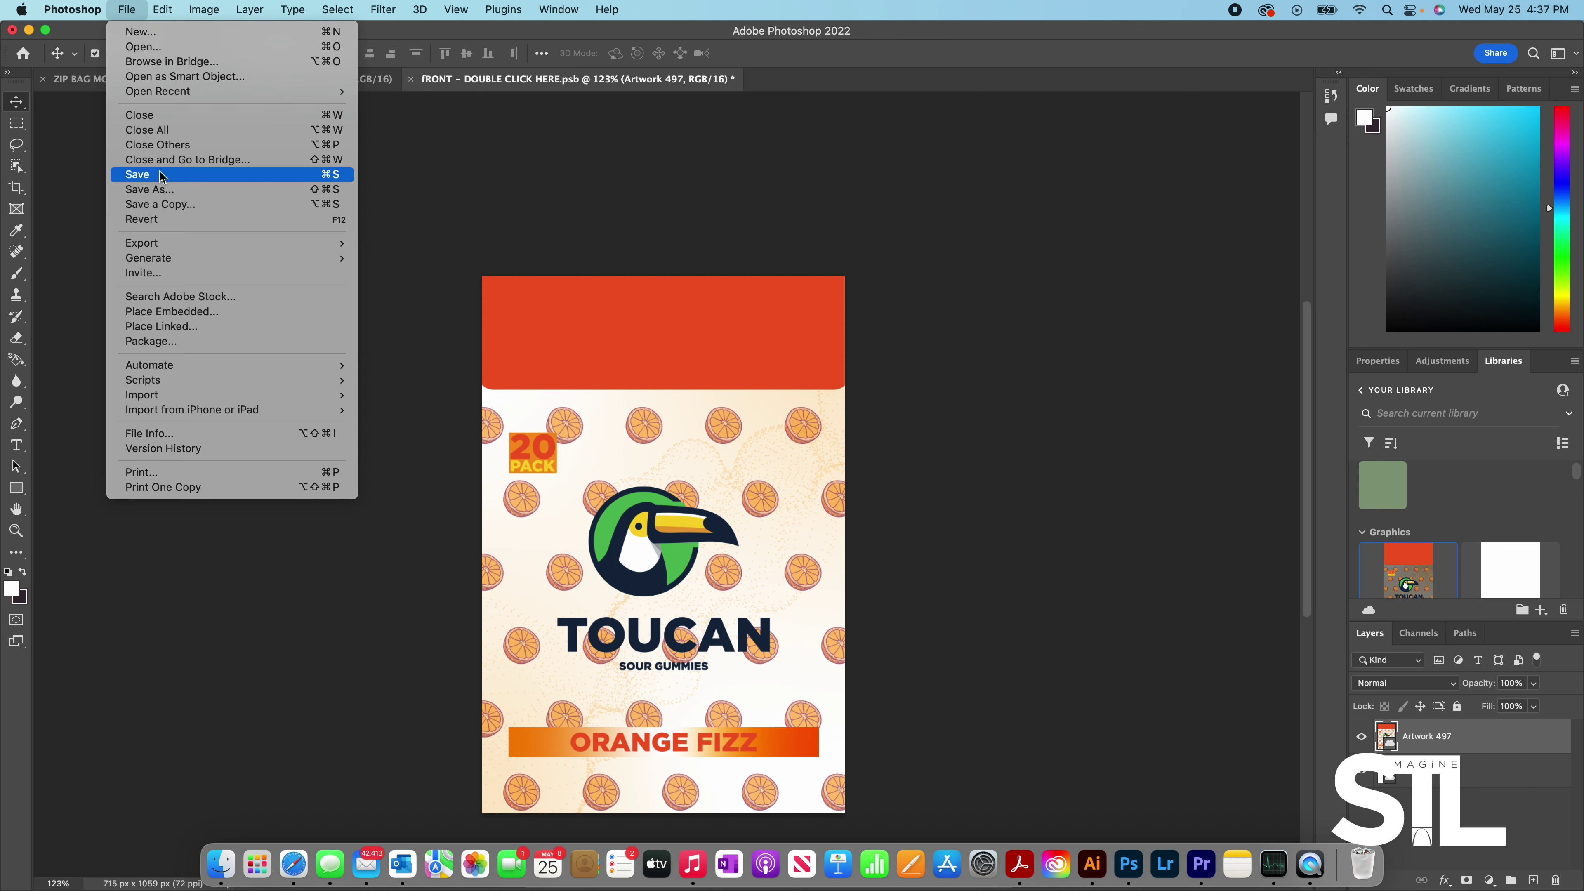
left_click(161, 175)
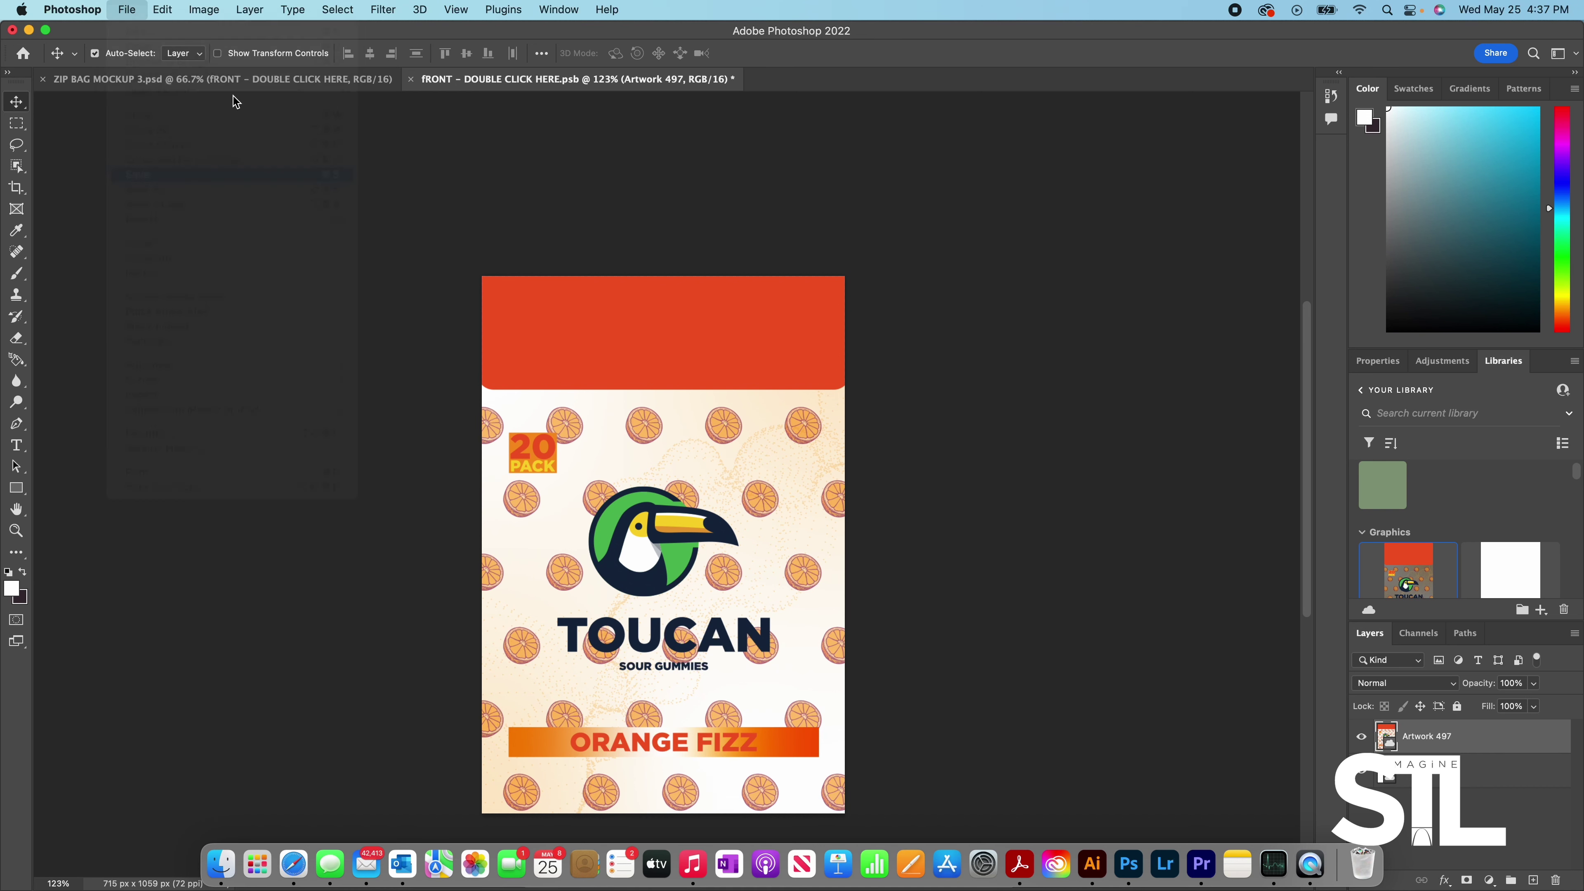
left_click(264, 84)
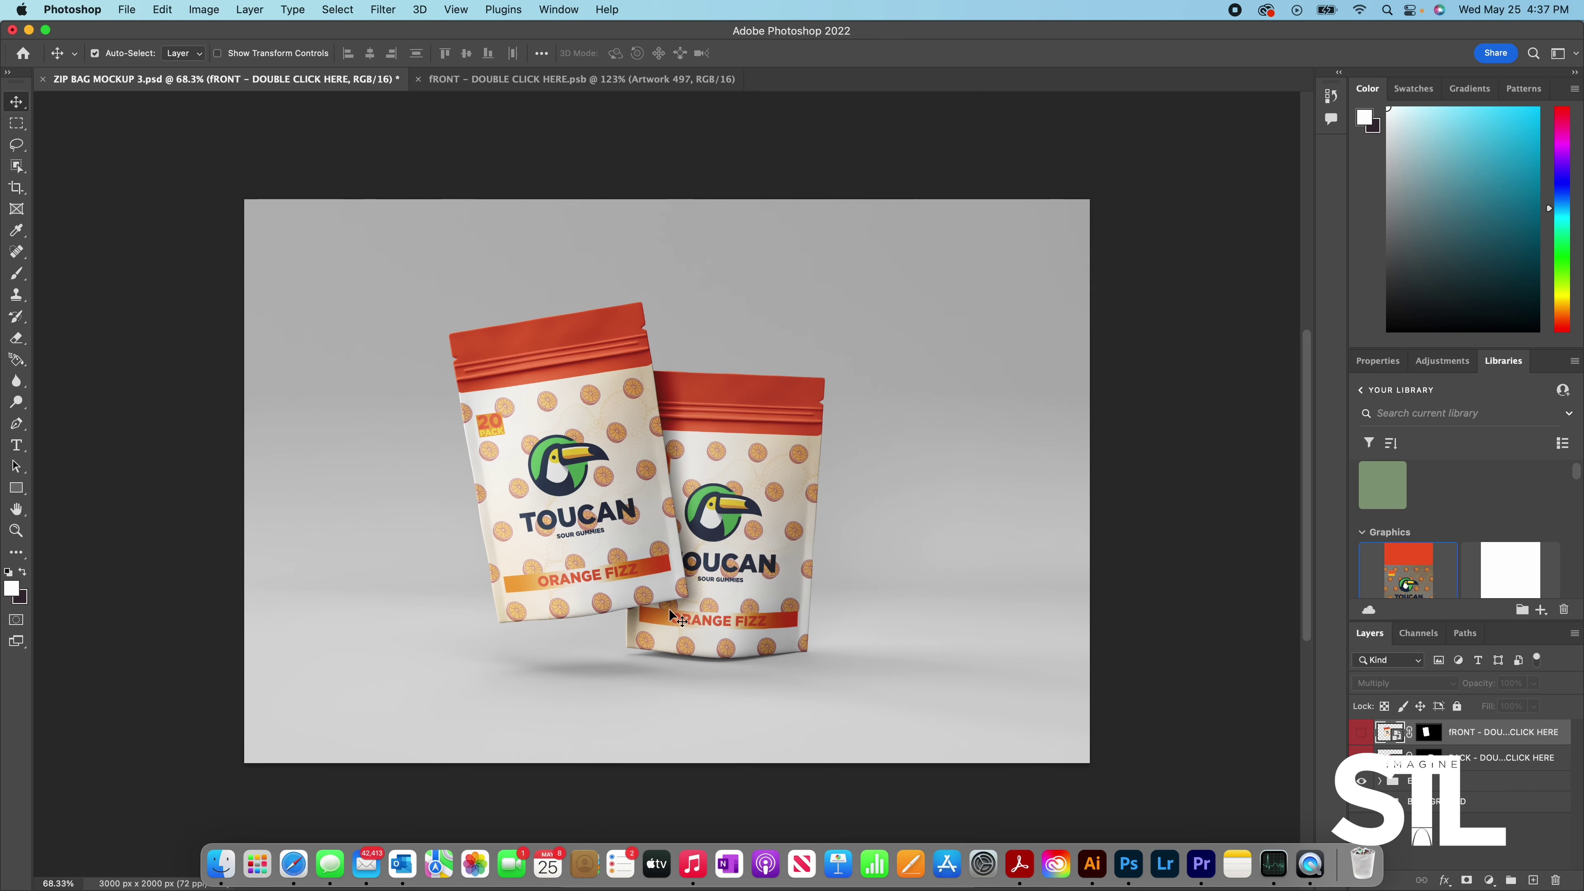
scroll(669, 608, "up", 3)
scroll(782, 590, "up", 5)
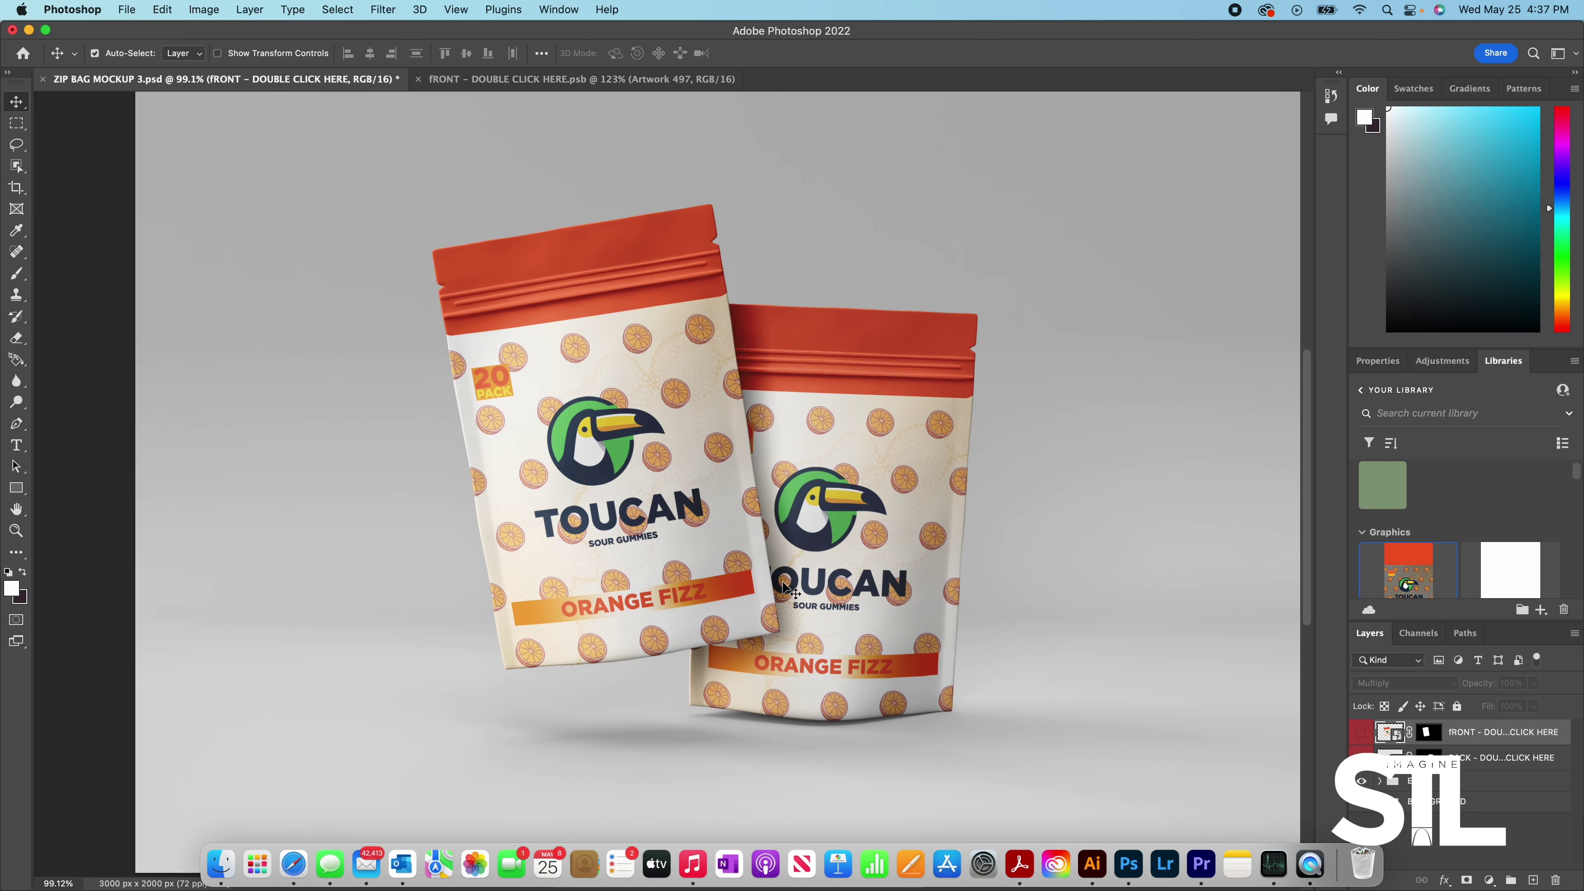